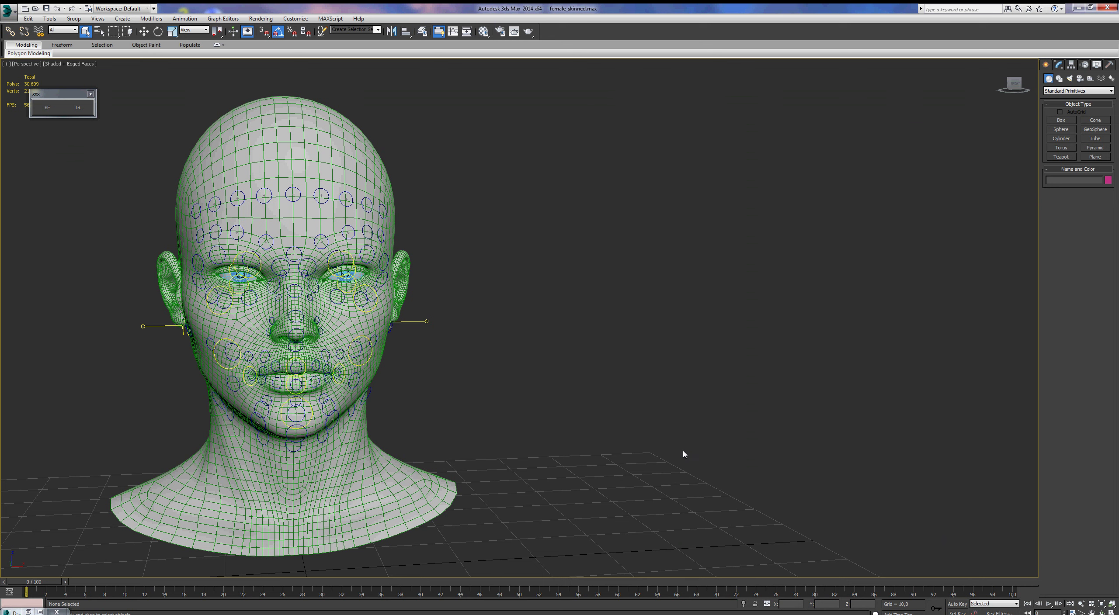
Choose EasyCap_Studio_Facemotion_sample_file_7fix.fbx for import from the application menu
{"action": "left_click", "coordinate": [8, 12]}
{"action": "mouse_move", "coordinate": [31, 126]}
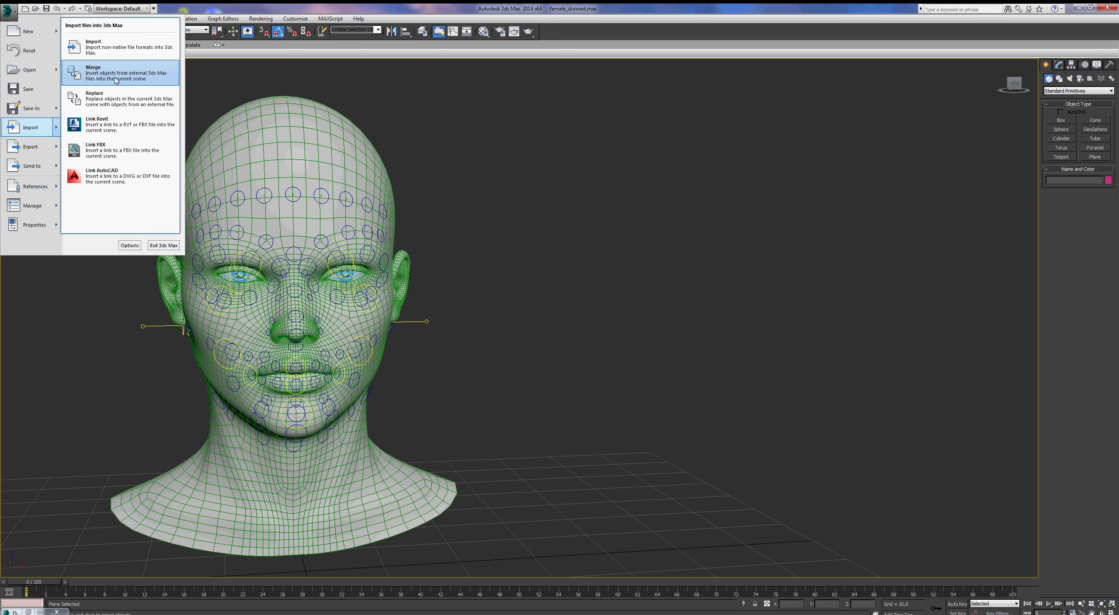
{"action": "left_click", "coordinate": [118, 54]}
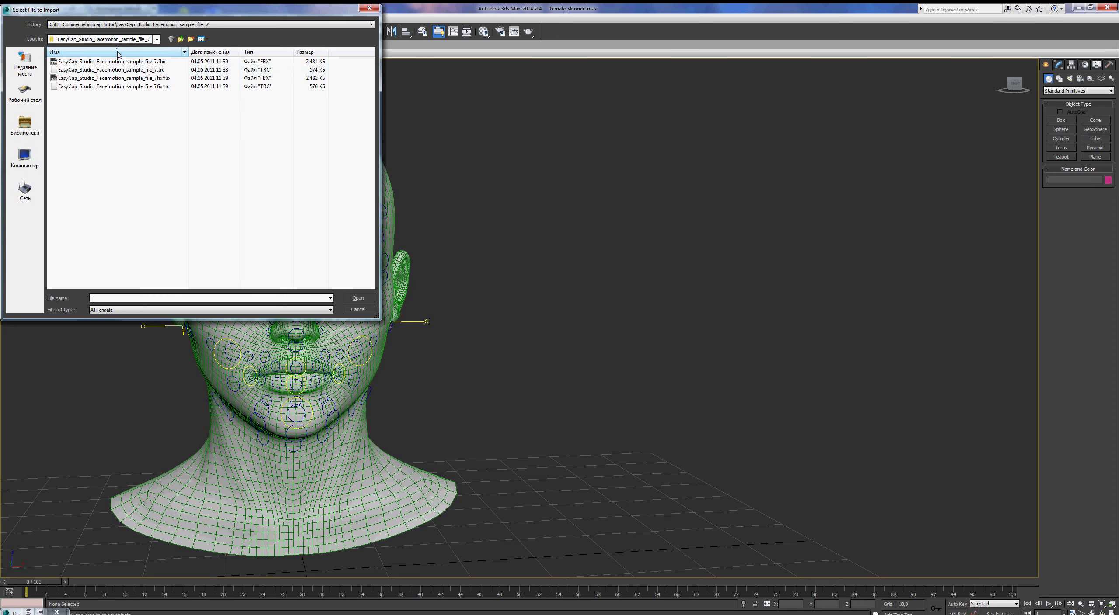
{"action": "left_click", "coordinate": [125, 79]}
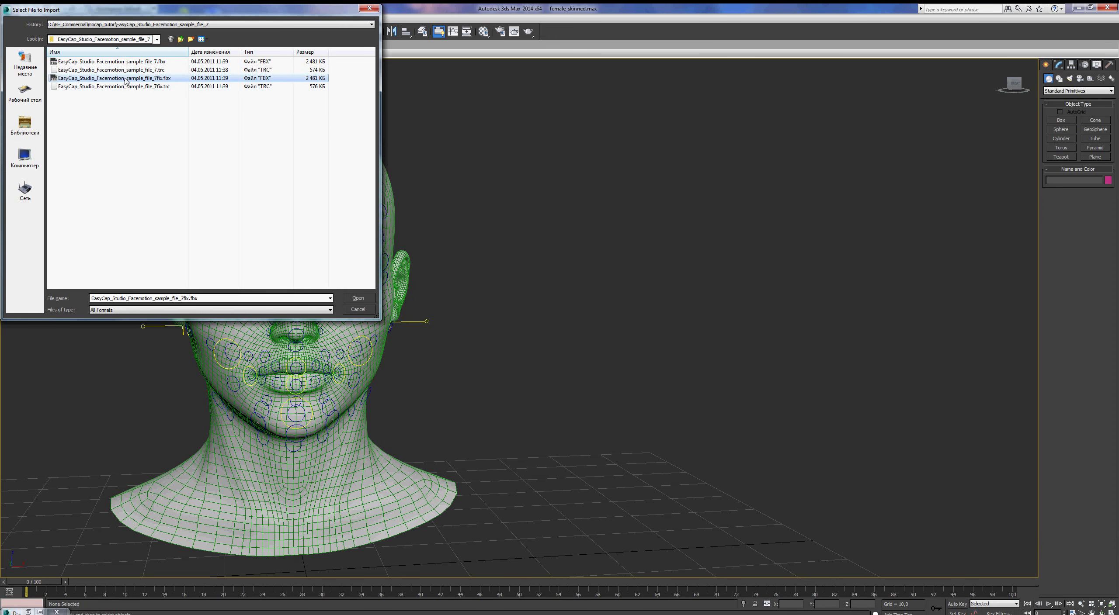
{"action": "left_click", "coordinate": [358, 298]}
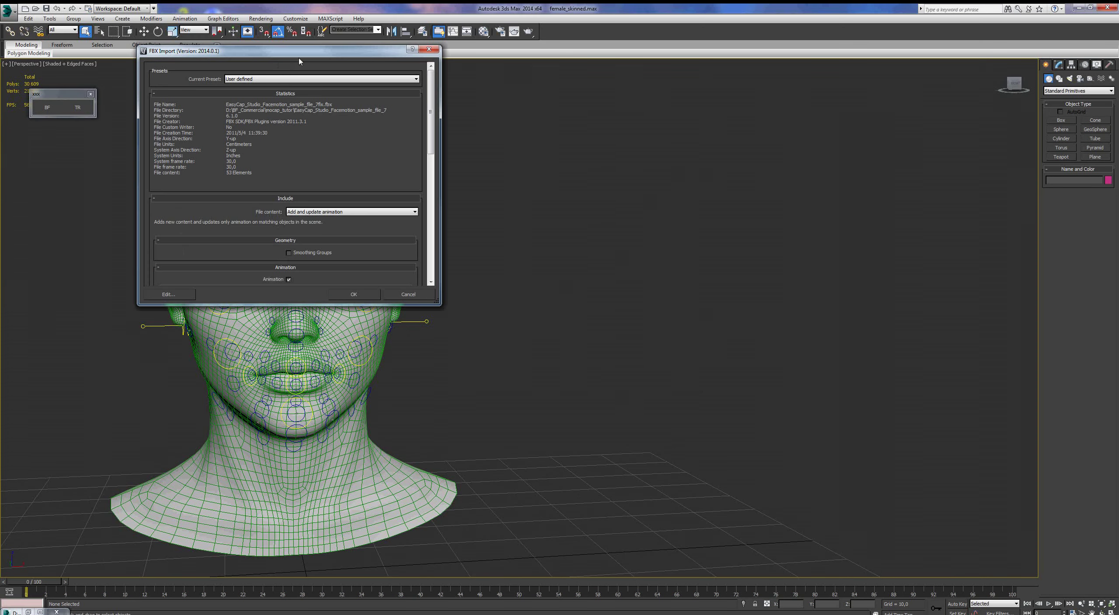
Import the FBX with File content set to Add and update animation, adding the marker helpers
{"action": "left_click_drag", "start_coordinate": [302, 56], "coordinate": [566, 139]}
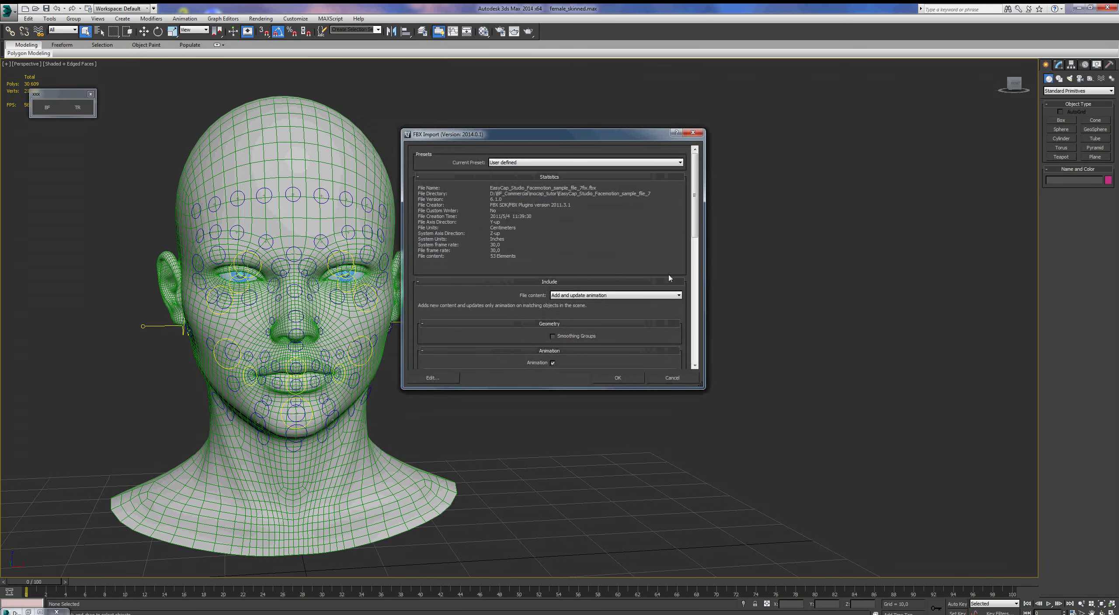
{"action": "left_click", "coordinate": [678, 295]}
{"action": "left_click", "coordinate": [682, 254]}
{"action": "left_click_drag", "start_coordinate": [697, 217], "coordinate": [699, 265]}
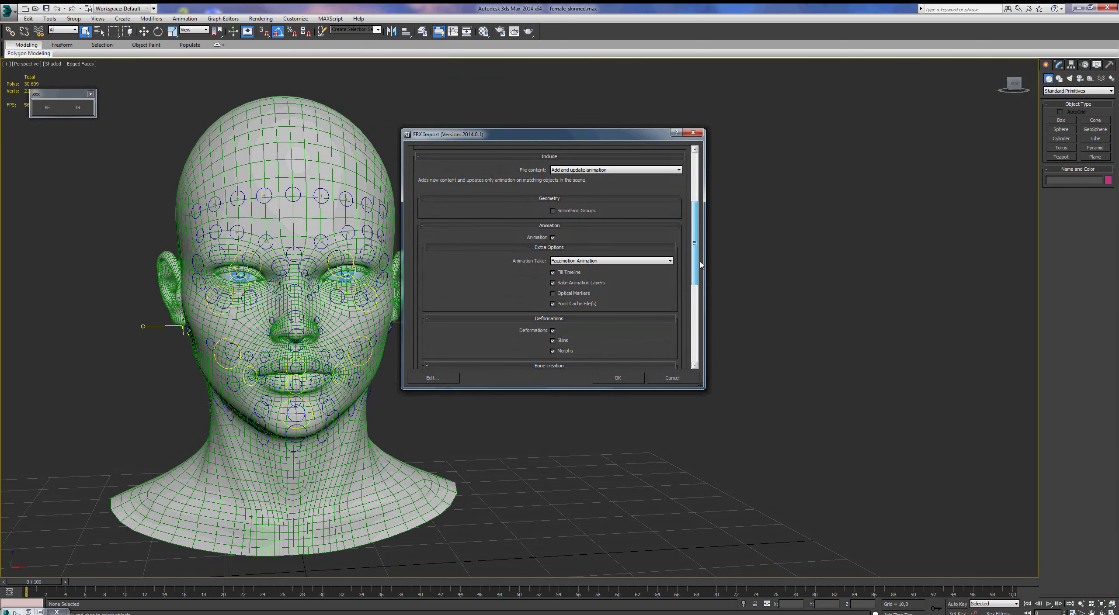
{"action": "left_click_drag", "start_coordinate": [700, 265], "coordinate": [705, 352]}
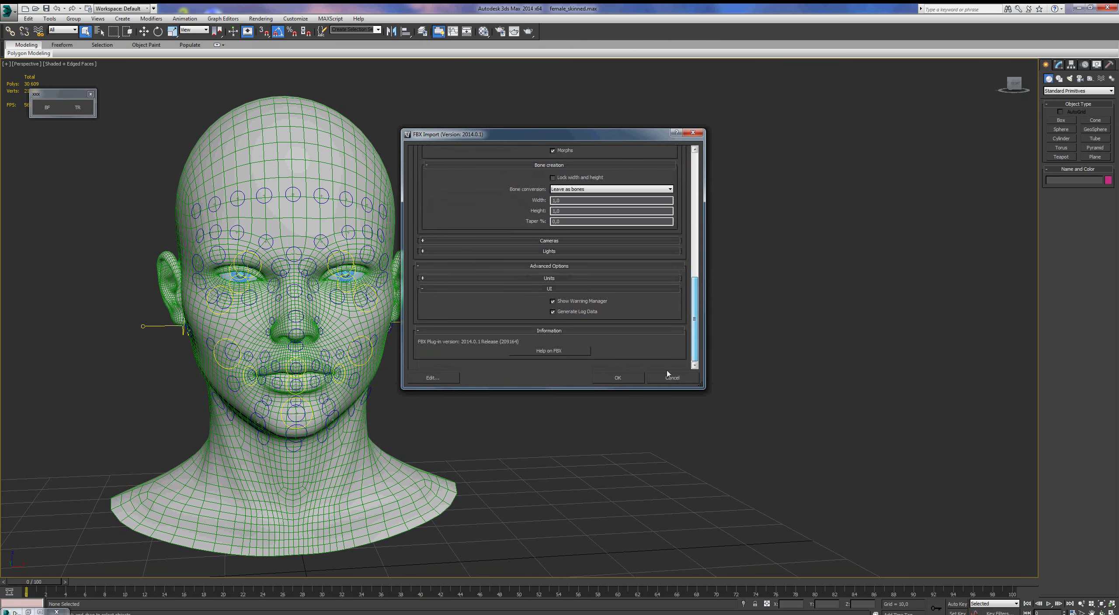
{"action": "left_click", "coordinate": [625, 378]}
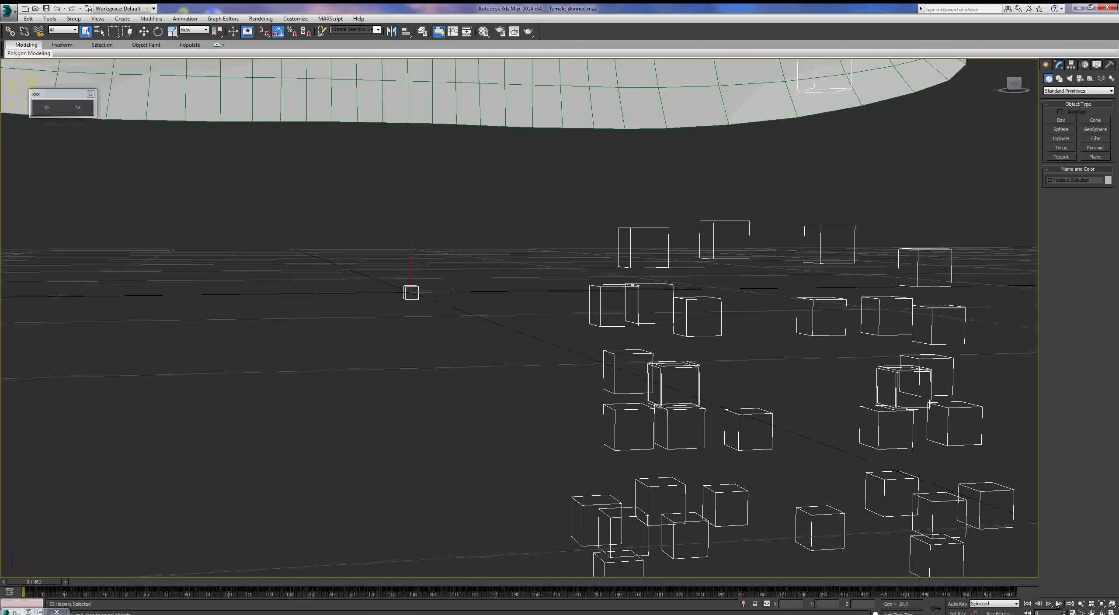
Pan down to the imported markers and move the cluster to the right of the head
{"action": "left_click_drag", "start_coordinate": [575, 172], "coordinate": [656, 404]}
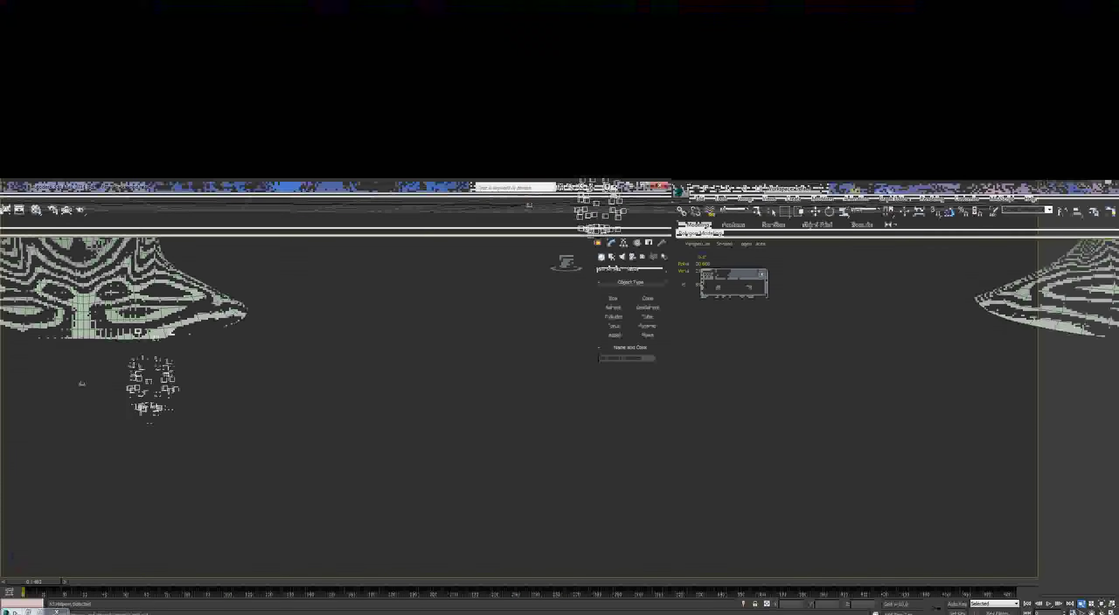
{"action": "left_click", "coordinate": [1091, 613]}
{"action": "left_click_drag", "start_coordinate": [540, 129], "coordinate": [529, 411]}
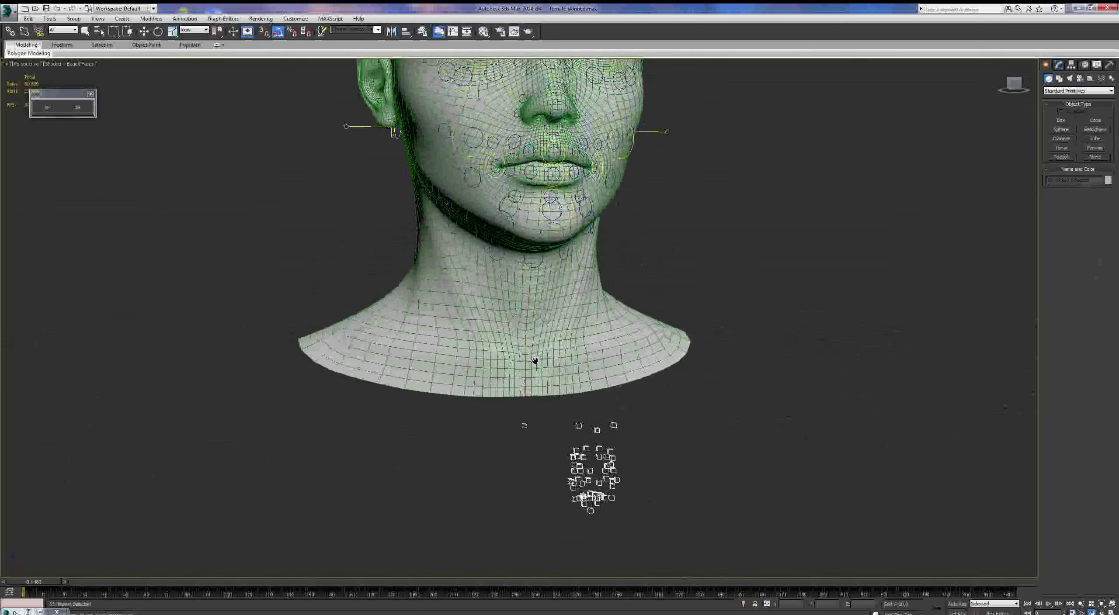
{"action": "right_click", "coordinate": [530, 411]}
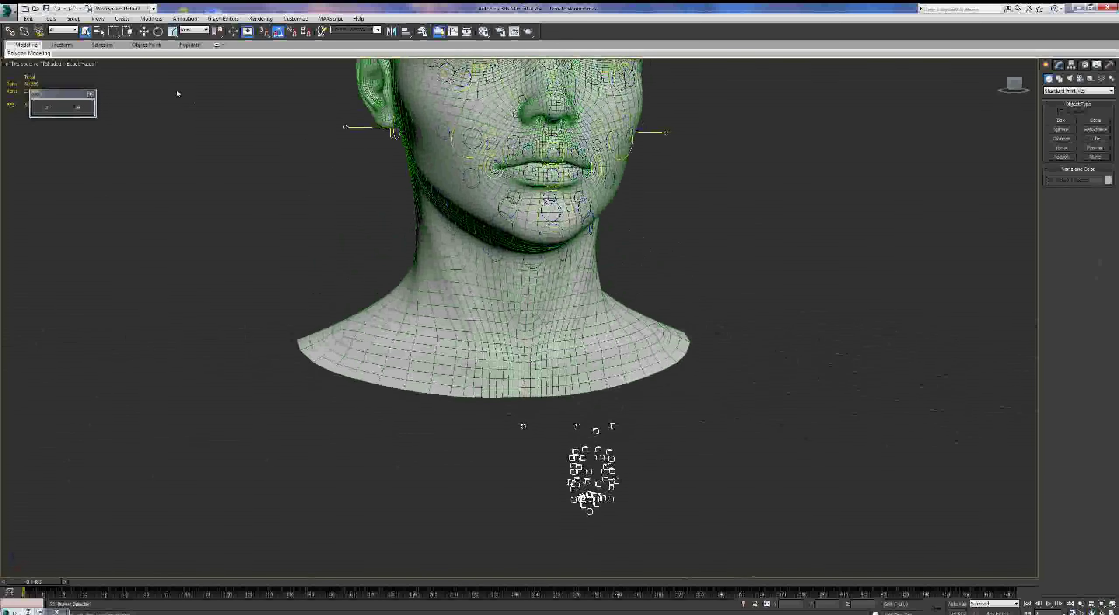
{"action": "key", "text": "w"}
{"action": "left_click_drag", "start_coordinate": [615, 478], "coordinate": [858, 455]}
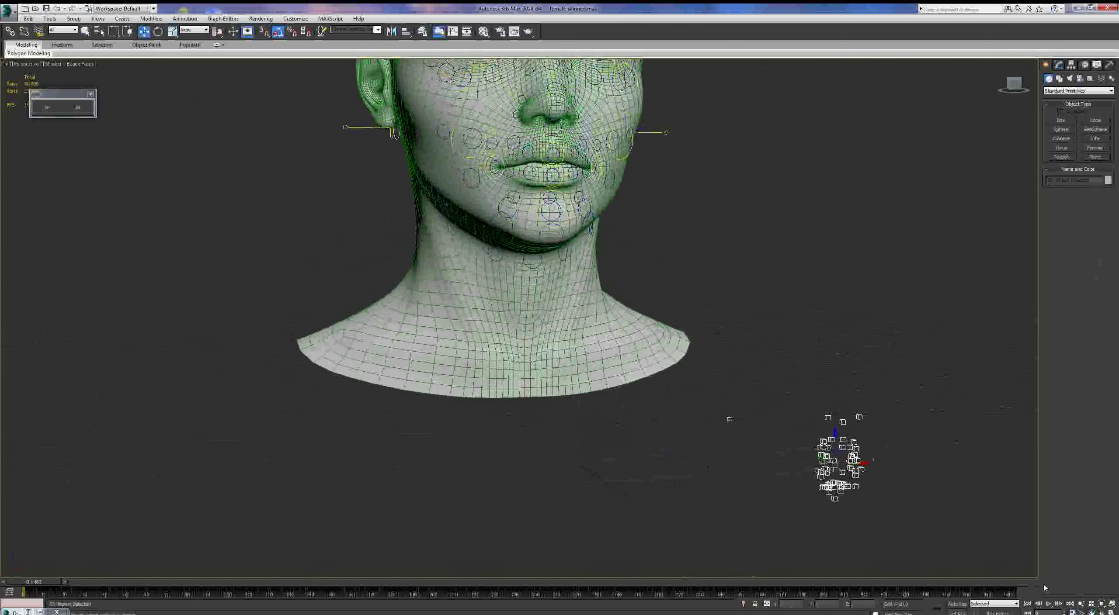
Play and stop the marker animation, orbiting in close around the markers
{"action": "left_click", "coordinate": [1047, 605]}
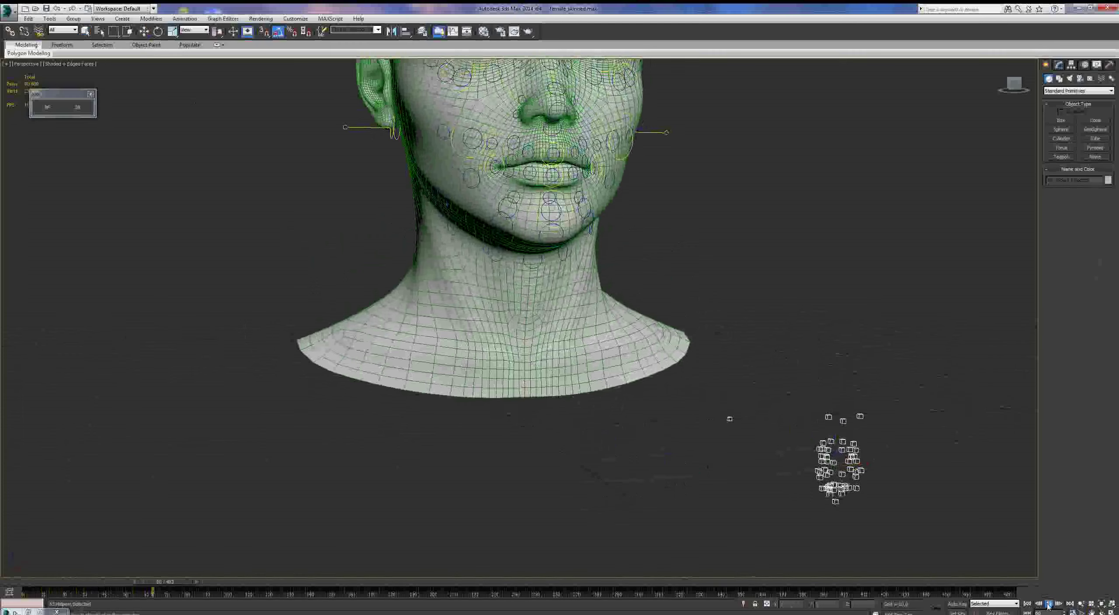
{"action": "left_click", "coordinate": [1047, 605]}
{"action": "left_click", "coordinate": [1101, 613]}
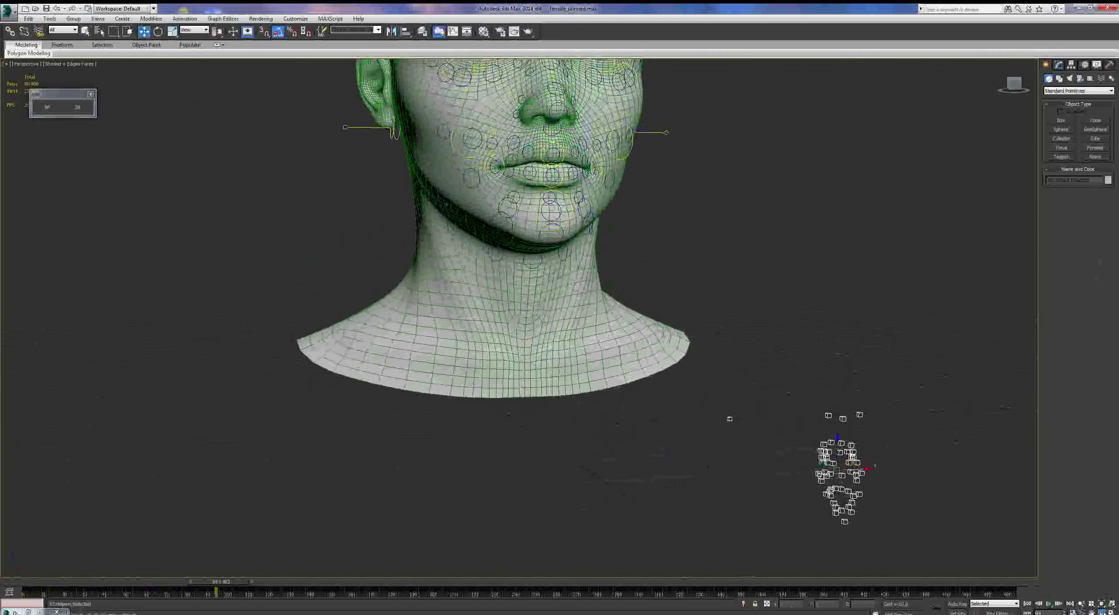
{"action": "mouse_move", "coordinate": [661, 462]}
{"action": "left_mouse_down"}
{"action": "mouse_move", "coordinate": [635, 398]}
{"action": "mouse_move", "coordinate": [687, 365]}
{"action": "mouse_move", "coordinate": [716, 388]}
{"action": "mouse_move", "coordinate": [702, 391]}
{"action": "mouse_move", "coordinate": [714, 387]}
{"action": "left_mouse_up"}
{"action": "scroll", "coordinate": [634, 397], "scroll_direction": "down", "scroll_amount": 3}
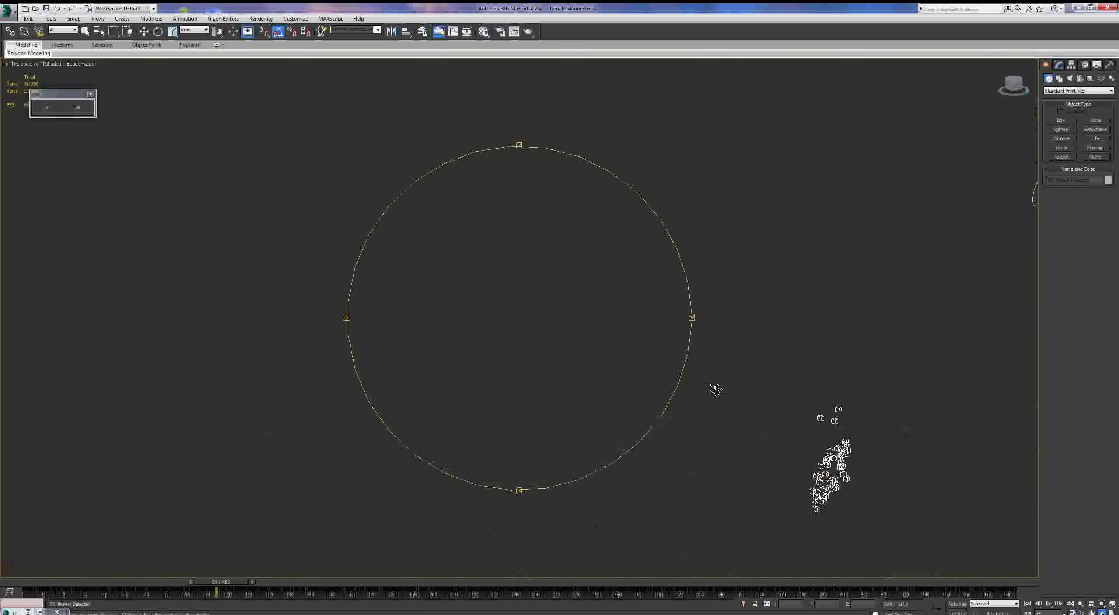
Replay the animation, rewind to frame 0 and zoom out to show head and markers
{"action": "left_click", "coordinate": [1048, 604]}
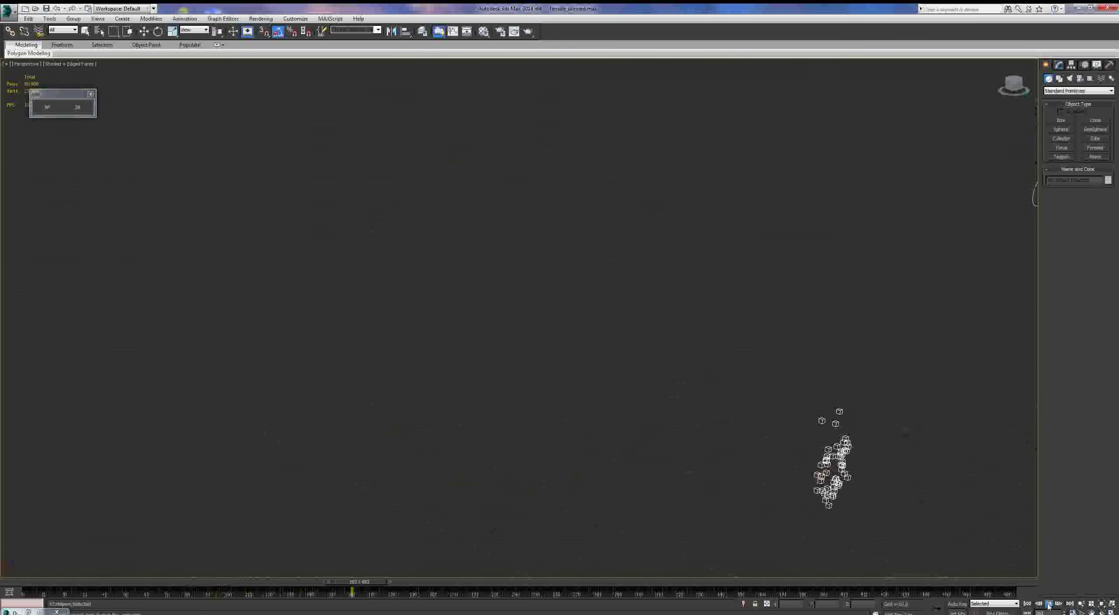
{"action": "left_click", "coordinate": [1048, 605]}
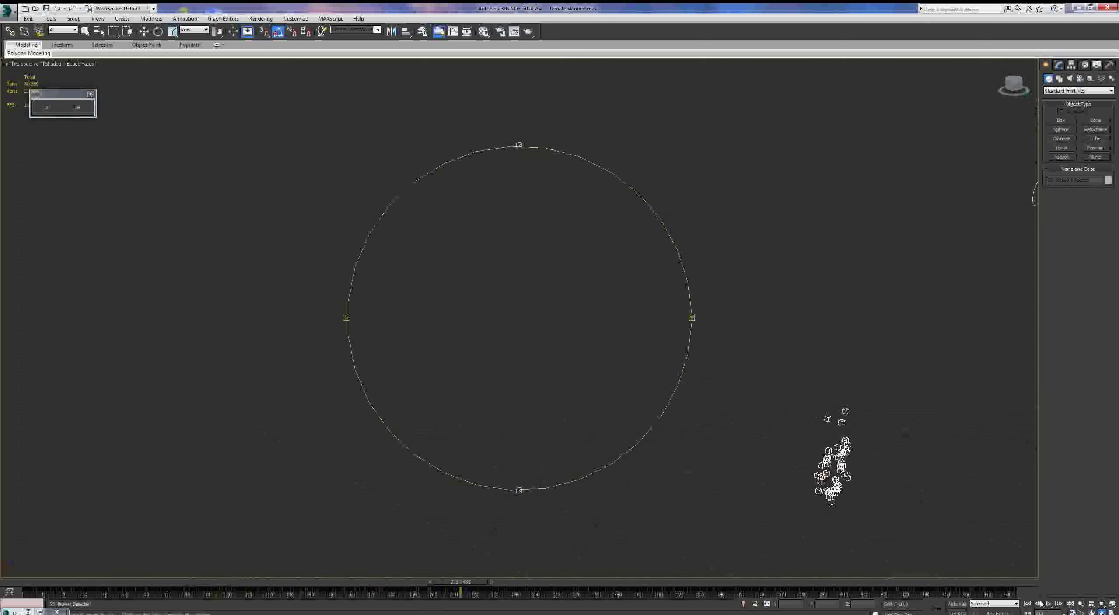
{"action": "key", "text": "Home"}
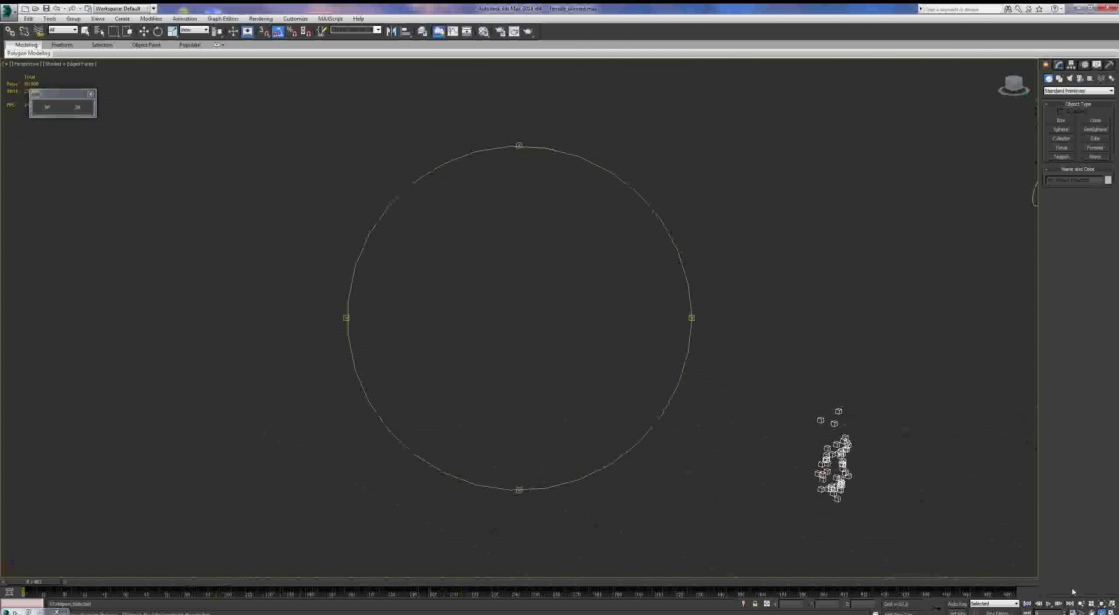
{"action": "left_click", "coordinate": [1081, 603]}
{"action": "left_click_drag", "start_coordinate": [654, 379], "coordinate": [651, 385]}
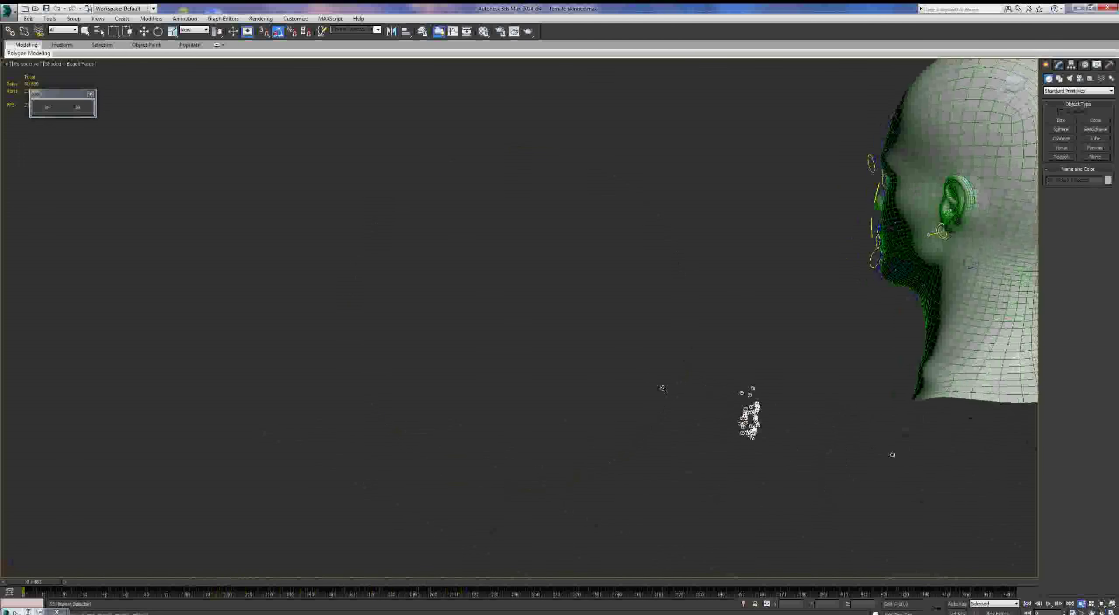
Box-select the marker helpers and move them down and to the right
{"action": "key", "text": "w"}
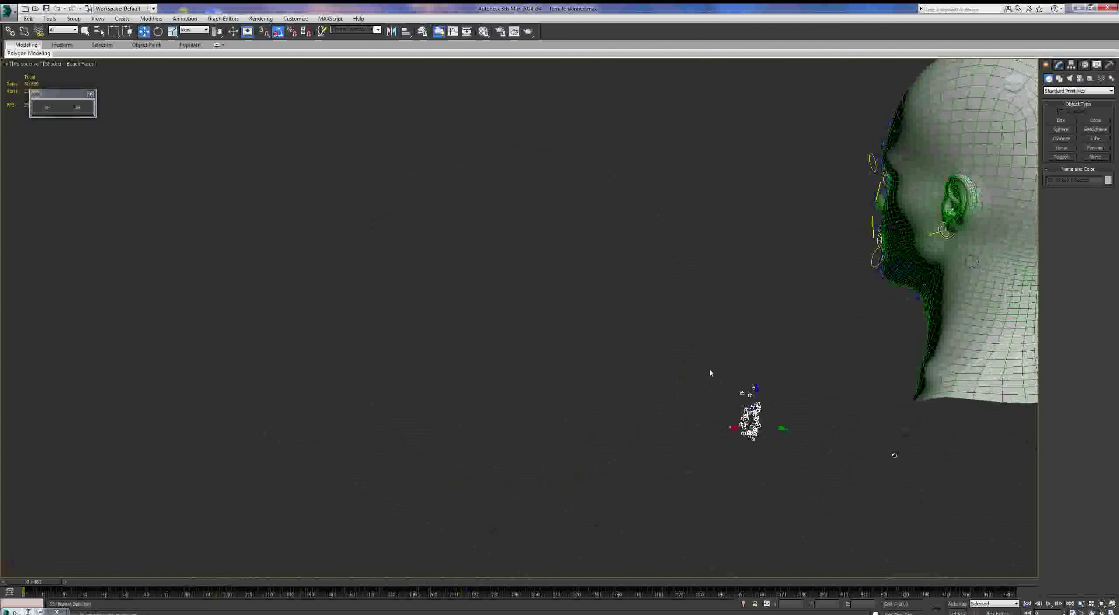
{"action": "left_click_drag", "start_coordinate": [692, 337], "coordinate": [802, 487]}
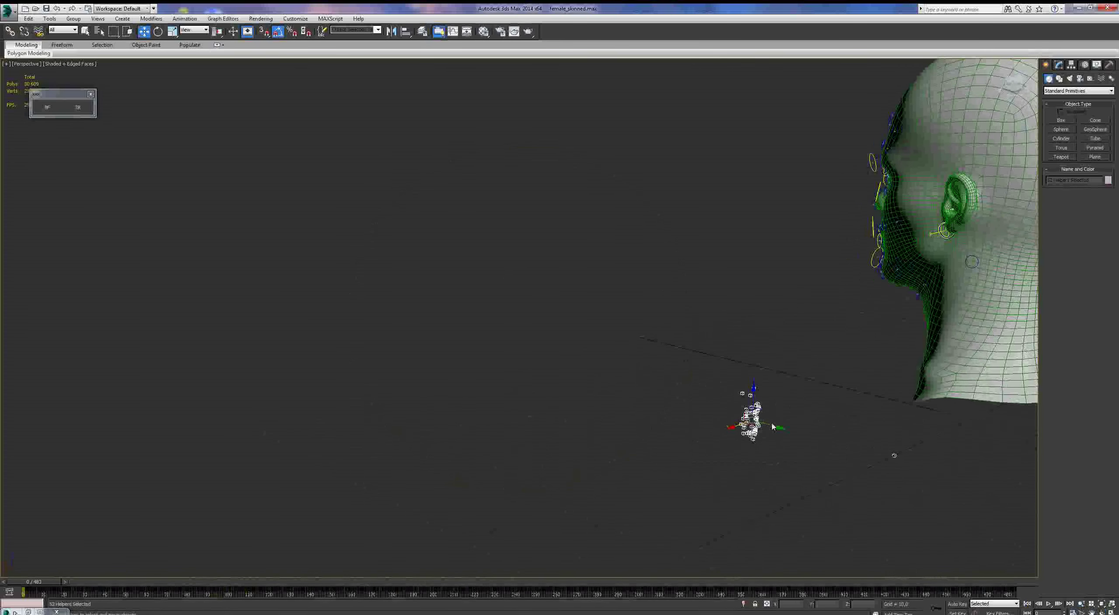
{"action": "mouse_move", "coordinate": [774, 426]}
{"action": "left_mouse_down"}
{"action": "mouse_move", "coordinate": [889, 427]}
{"action": "mouse_move", "coordinate": [890, 411]}
{"action": "left_mouse_up"}
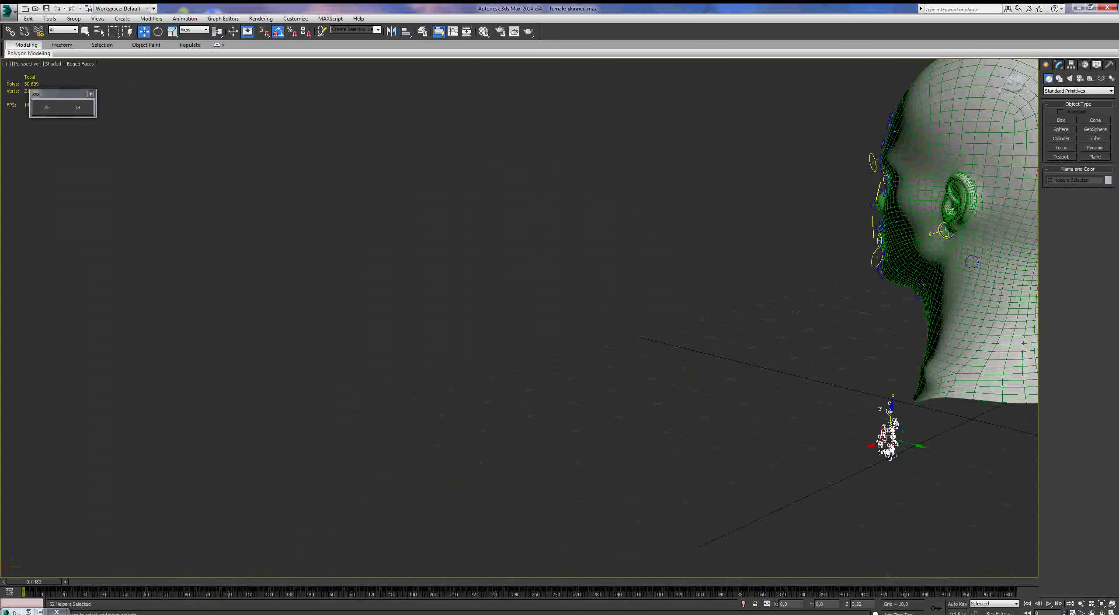
Orbit to a front view, nudge the cluster left to X -0.205, and select the Markers helper
{"action": "left_click", "coordinate": [1101, 611]}
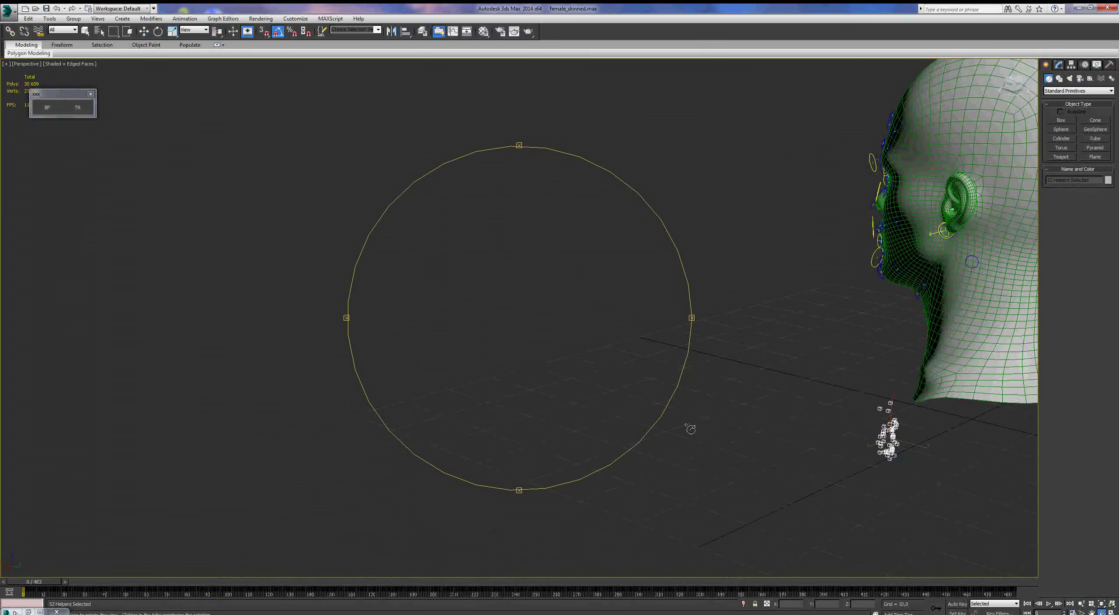
{"action": "left_click_drag", "start_coordinate": [690, 429], "coordinate": [697, 391]}
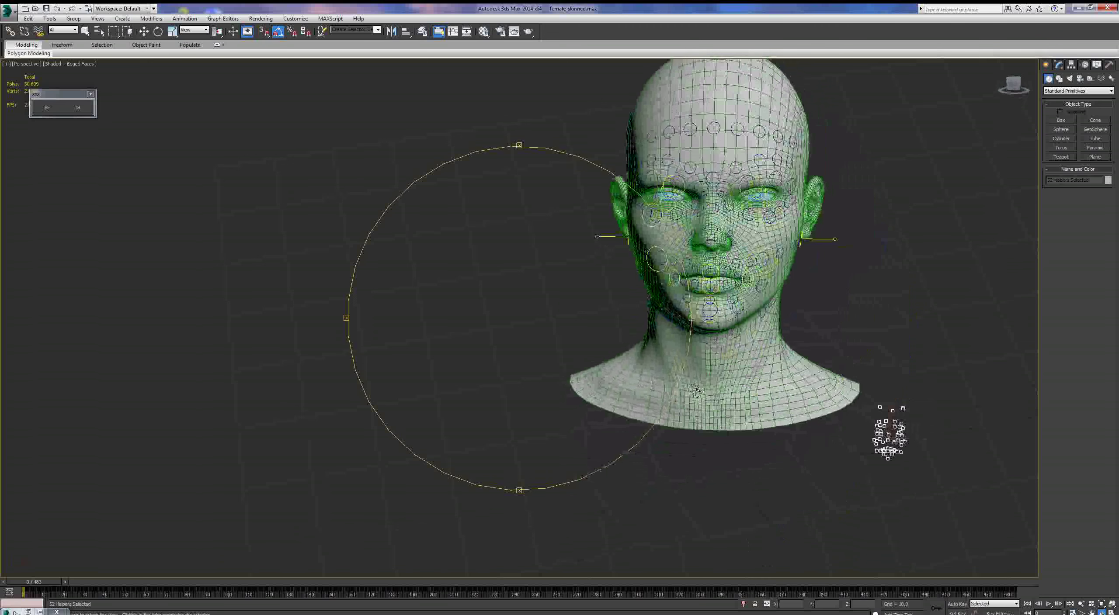
{"action": "right_click", "coordinate": [942, 455]}
{"action": "left_click_drag", "start_coordinate": [917, 438], "coordinate": [886, 405]}
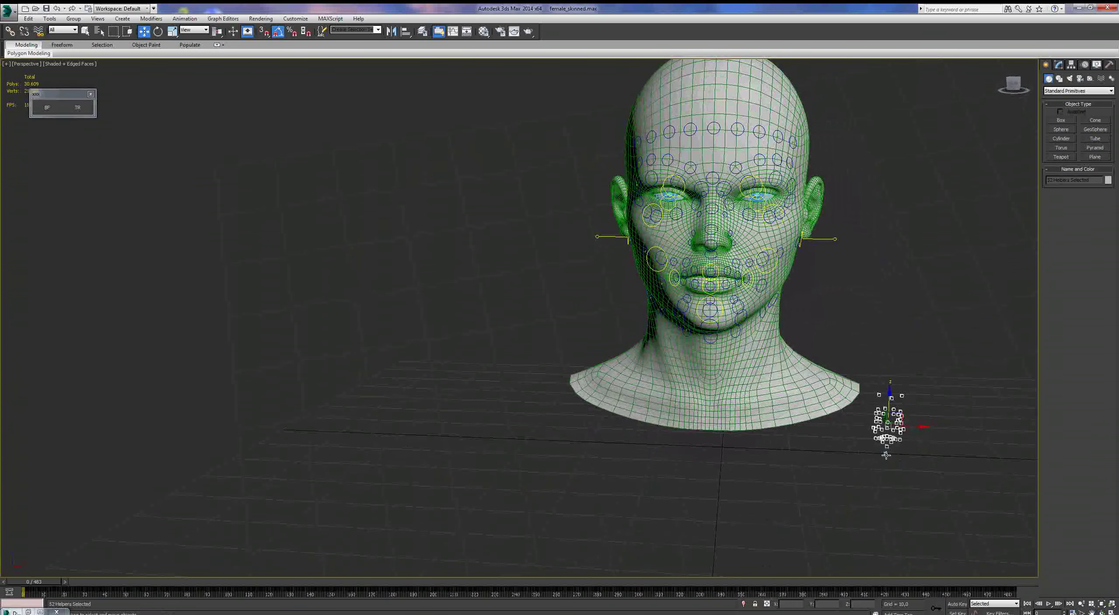
{"action": "left_click", "coordinate": [886, 456]}
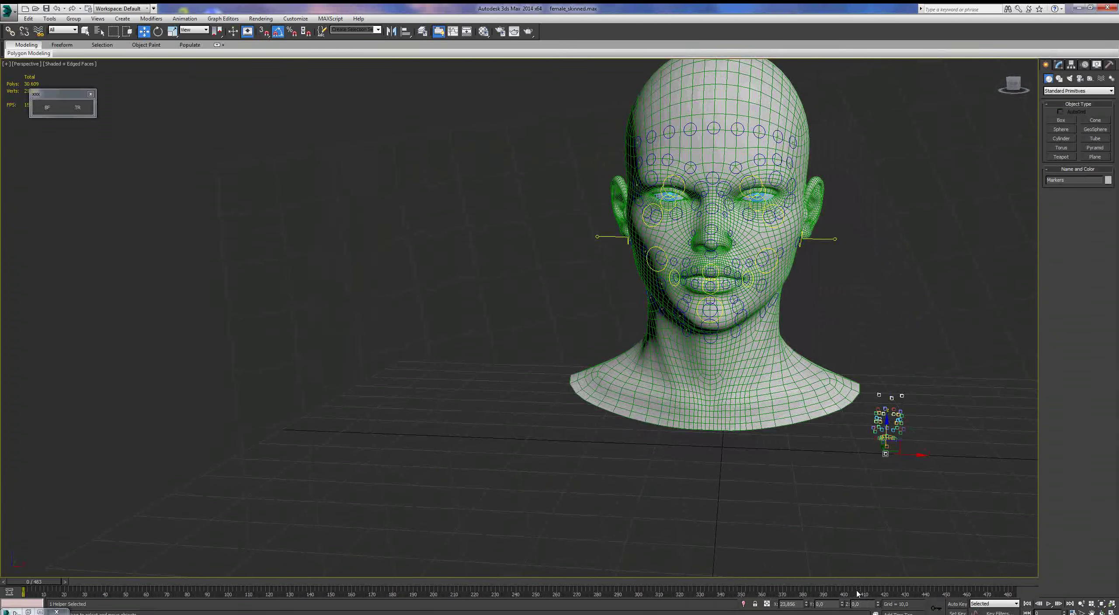
Reset the Markers helper to Z 0 and rotate it to 175 degrees on Z
{"action": "left_click_drag", "start_coordinate": [877, 606], "coordinate": [881, 589]}
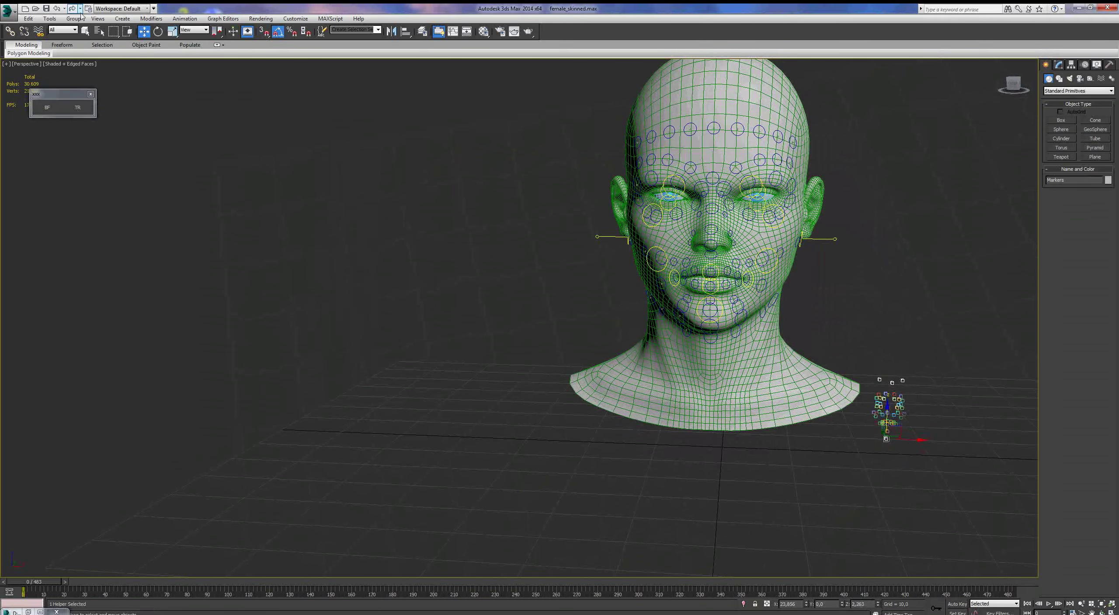
{"action": "left_click", "coordinate": [57, 8]}
{"action": "left_click", "coordinate": [158, 31]}
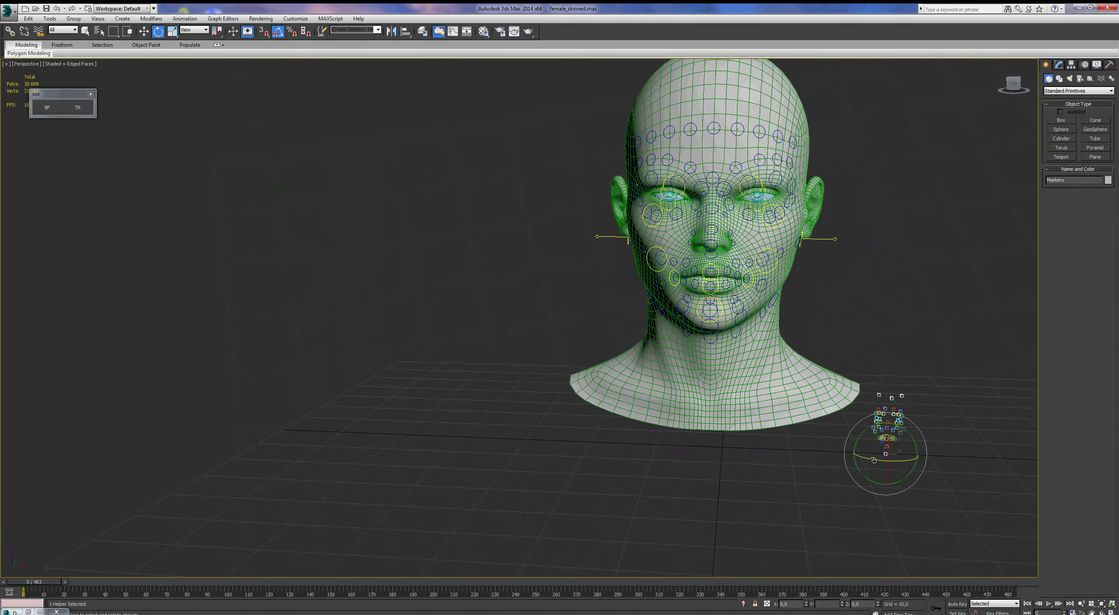
{"action": "left_click_drag", "start_coordinate": [873, 461], "coordinate": [951, 463]}
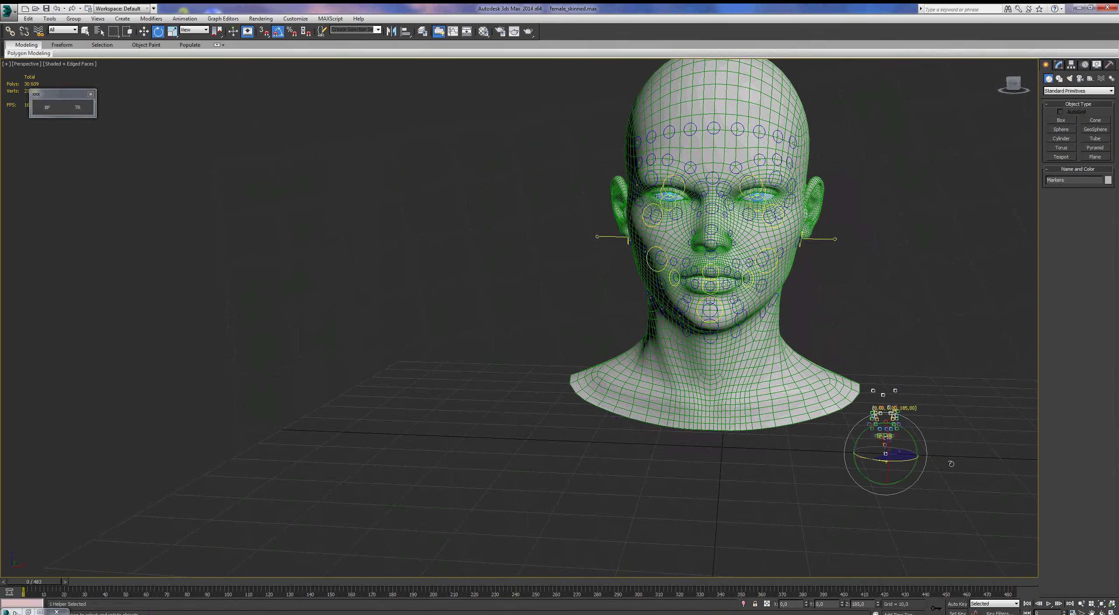
{"action": "left_click_drag", "start_coordinate": [951, 464], "coordinate": [947, 465]}
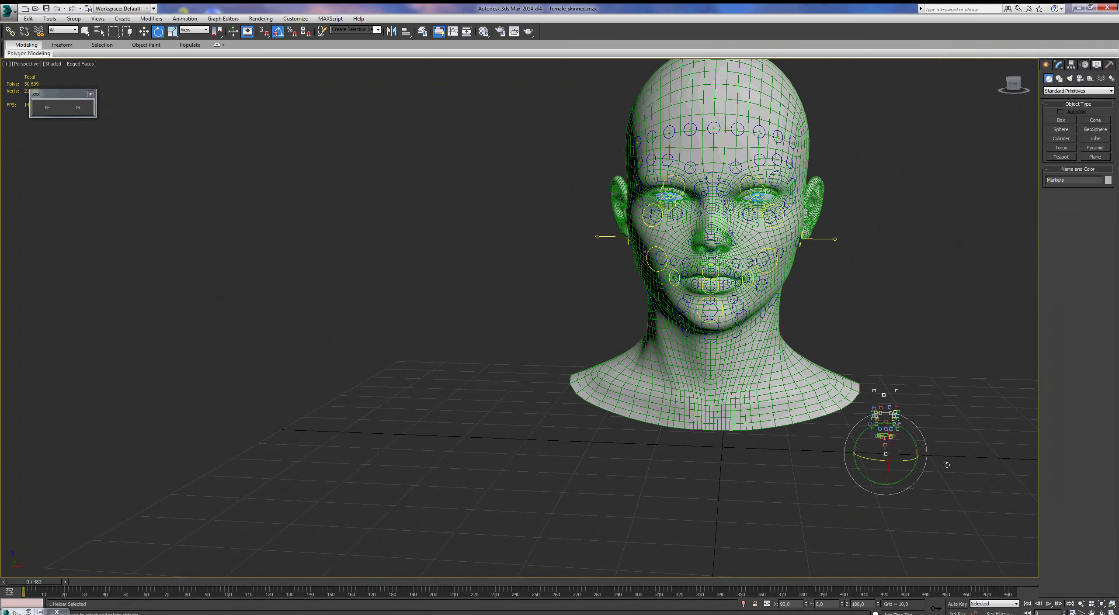
Uniformly scale the marker group up to face size and raise it to head height
{"action": "left_click", "coordinate": [1091, 612]}
{"action": "mouse_move", "coordinate": [736, 372]}
{"action": "left_mouse_down"}
{"action": "mouse_move", "coordinate": [640, 395]}
{"action": "mouse_move", "coordinate": [642, 409]}
{"action": "left_mouse_up"}
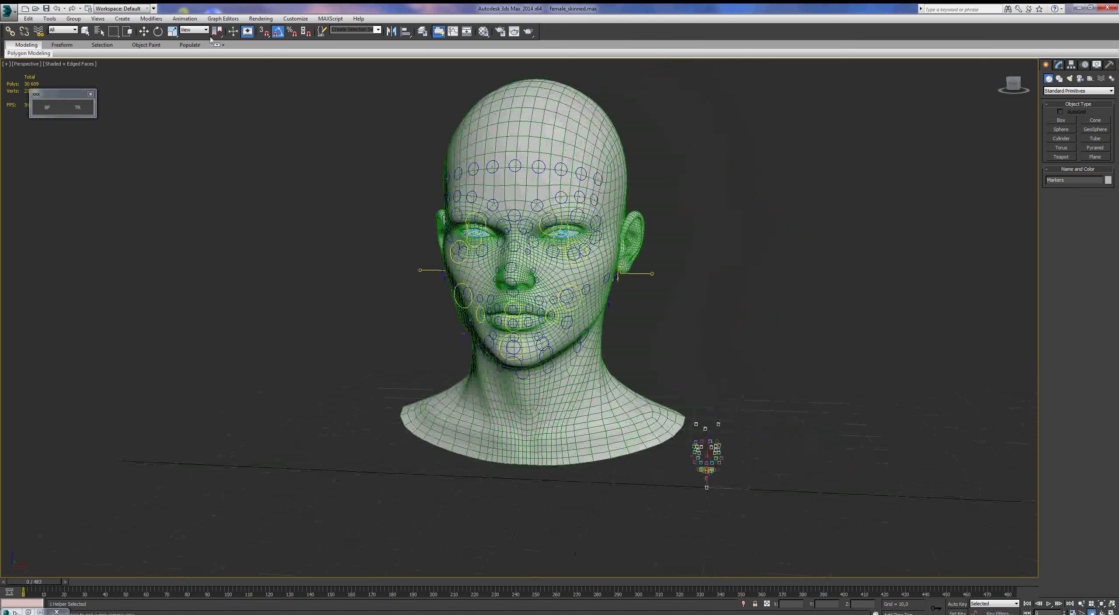
{"action": "left_click", "coordinate": [173, 31]}
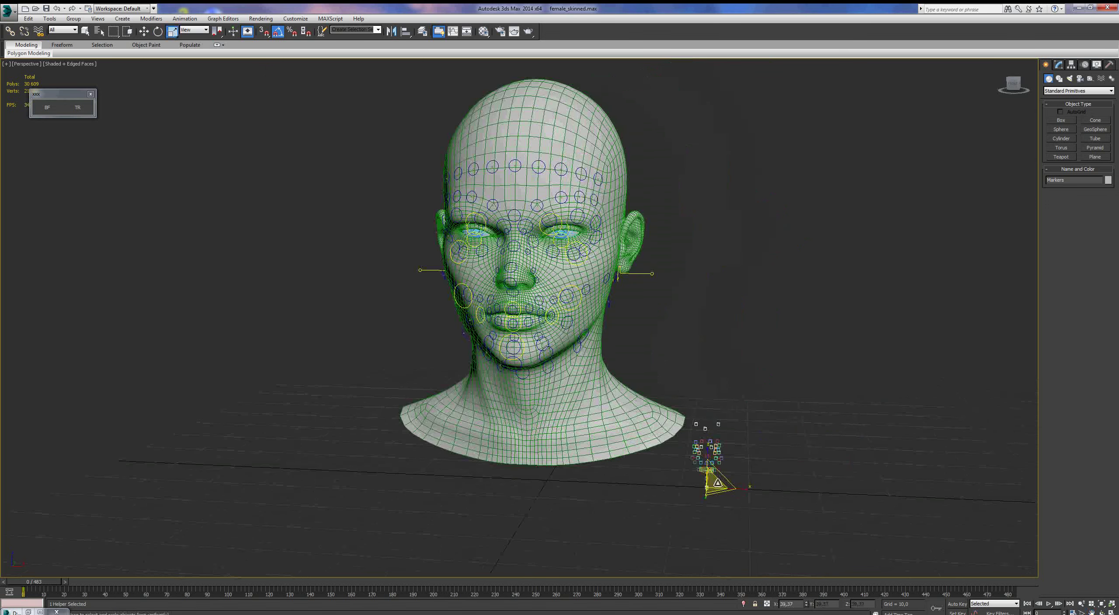
{"action": "left_click_drag", "start_coordinate": [711, 480], "coordinate": [714, 337]}
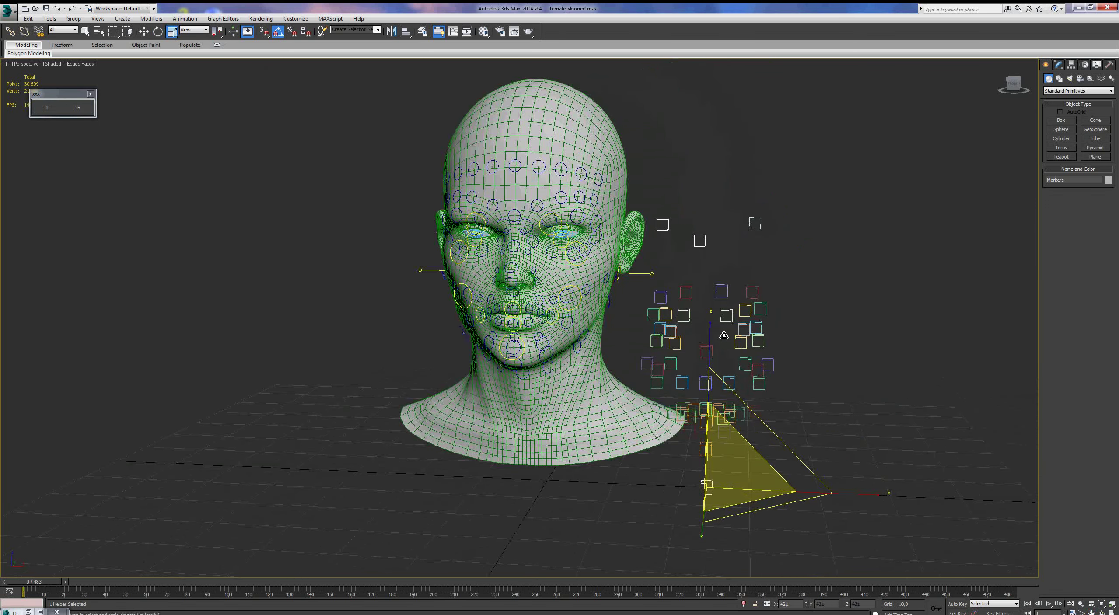
{"action": "left_click", "coordinate": [144, 31]}
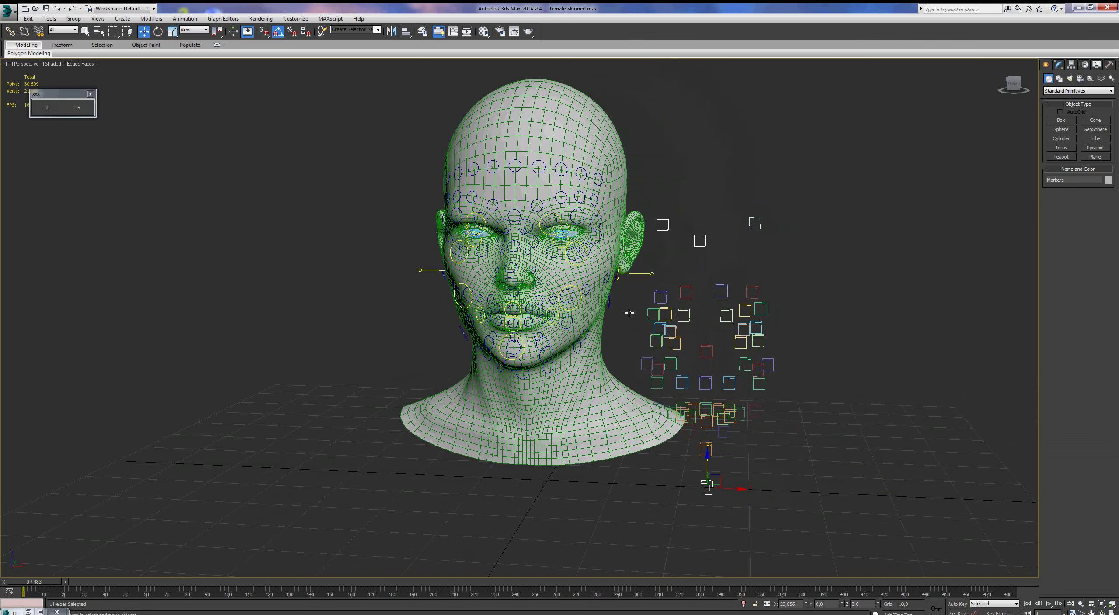
{"action": "mouse_move", "coordinate": [709, 464]}
{"action": "left_mouse_down"}
{"action": "mouse_move", "coordinate": [713, 371]}
{"action": "mouse_move", "coordinate": [781, 396]}
{"action": "left_mouse_up"}
Orbit the view and play the marker animation, stopping around frame 277
{"action": "left_click", "coordinate": [1102, 612]}
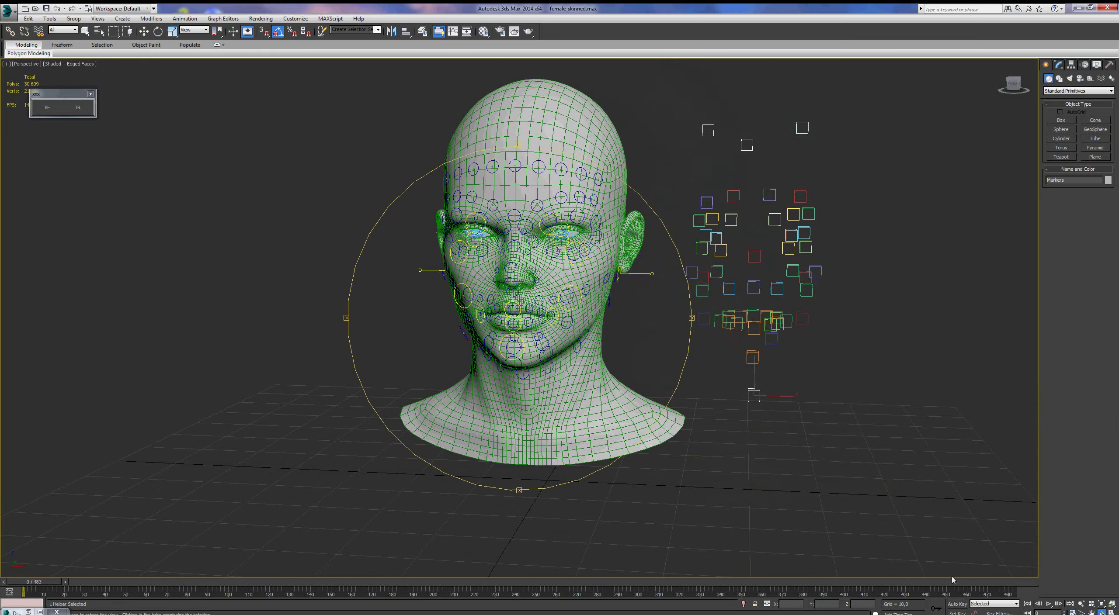
{"action": "left_click_drag", "start_coordinate": [504, 349], "coordinate": [524, 348]}
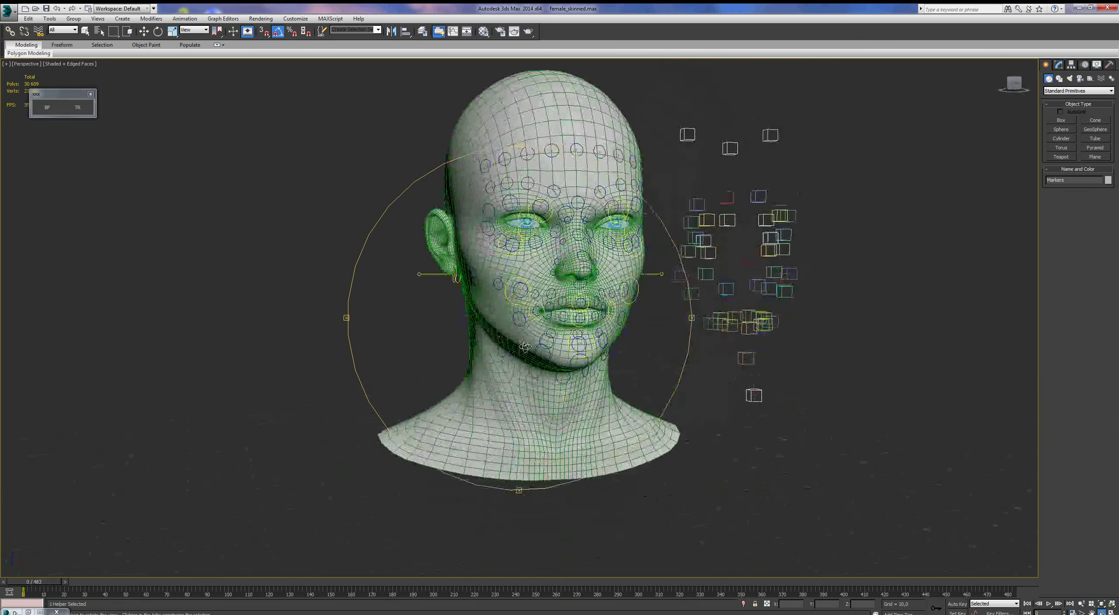
{"action": "left_click", "coordinate": [1048, 604]}
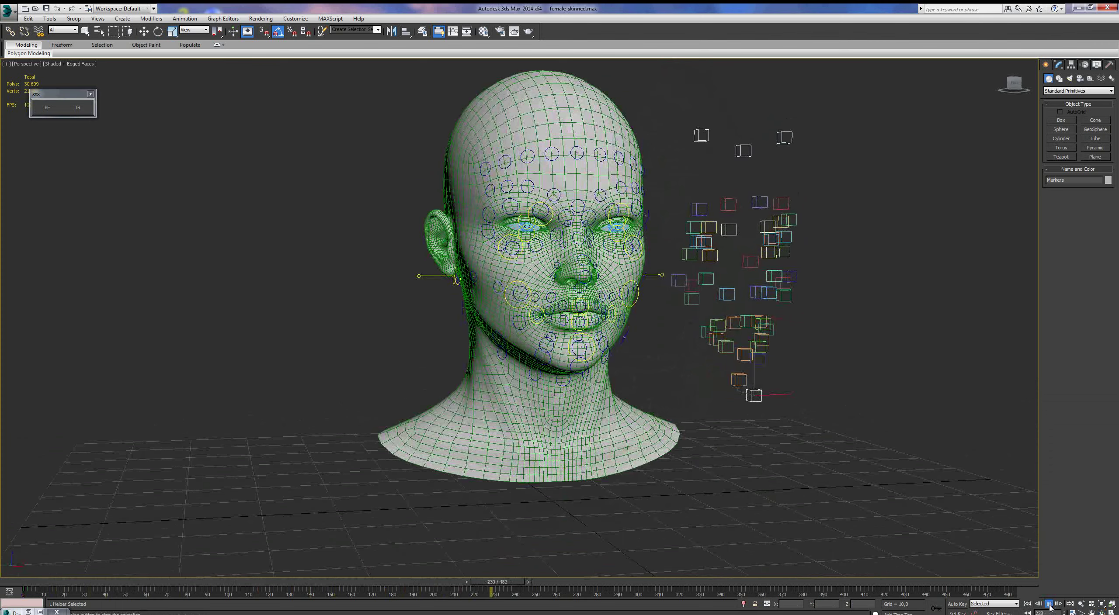
{"action": "left_click", "coordinate": [1048, 604]}
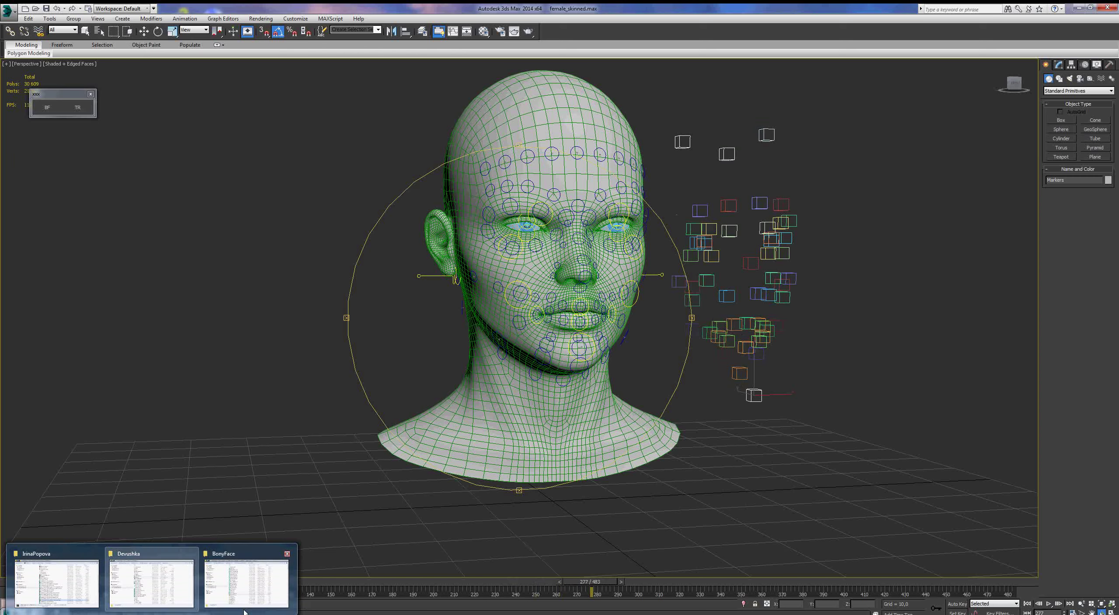
Browse to mocap_tutor > EasyCap_Studio_Facemotion_sample_file_7 and play EasyCap_Studio_Facemotion_sample_video_7.avi
{"action": "left_click", "coordinate": [70, 598]}
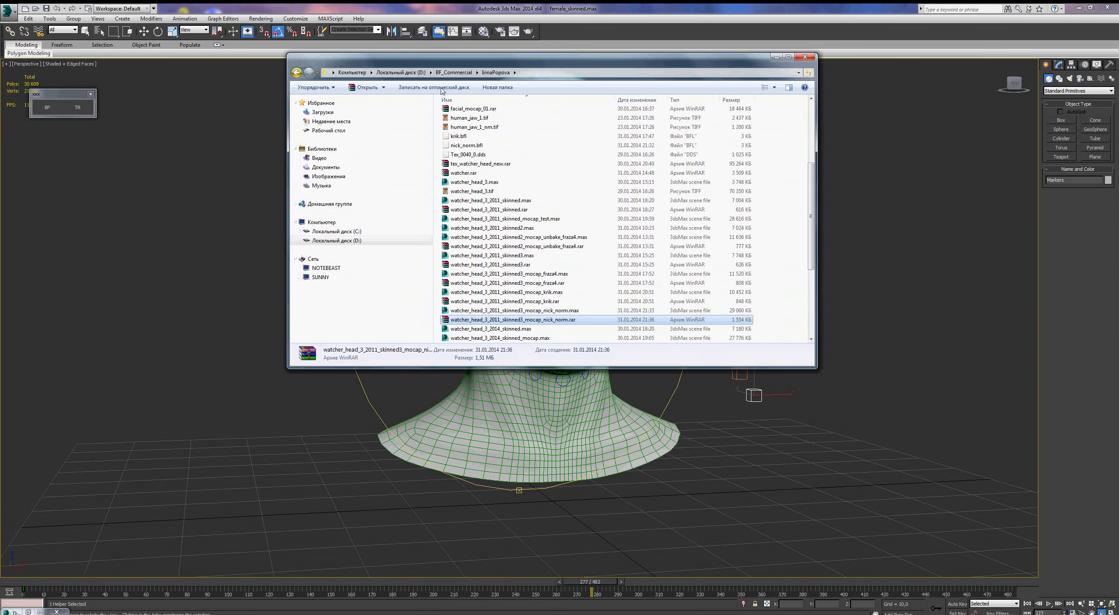
{"action": "left_click", "coordinate": [452, 73]}
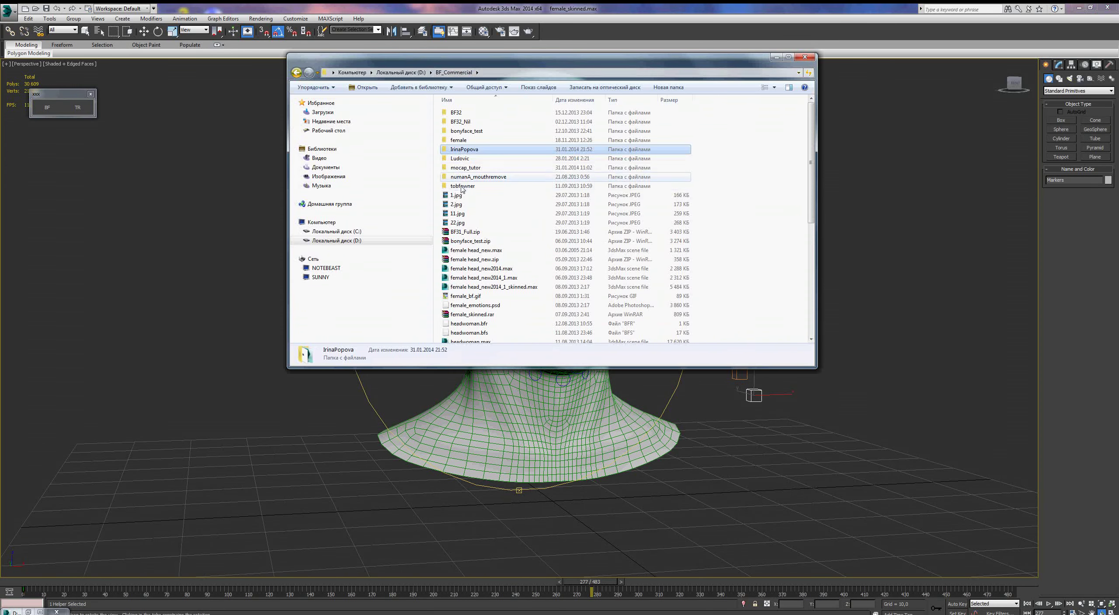
{"action": "double_click", "coordinate": [466, 170]}
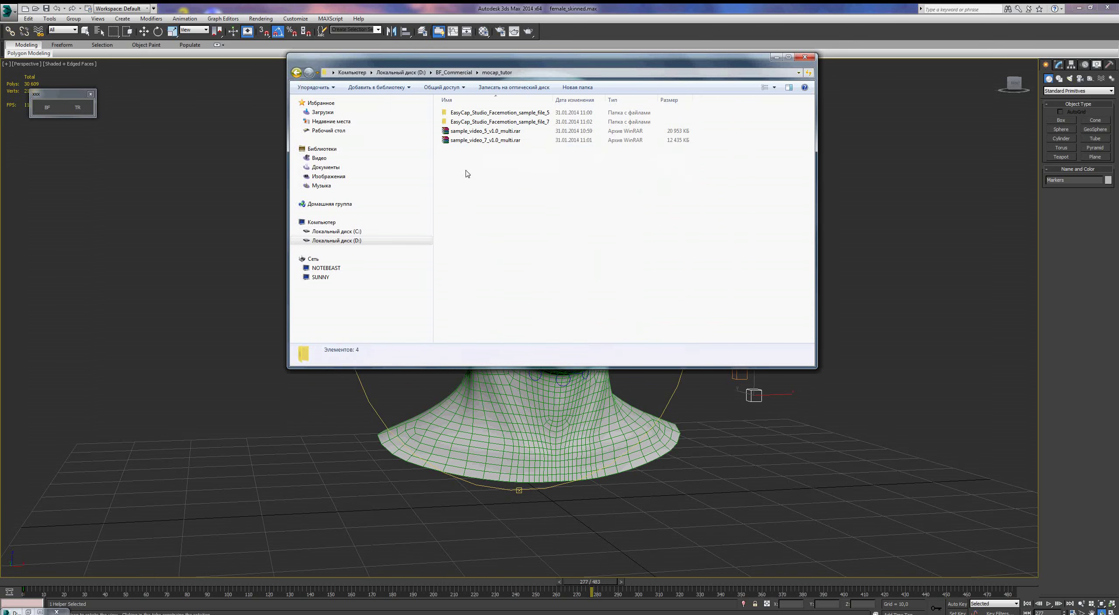
{"action": "double_click", "coordinate": [471, 121]}
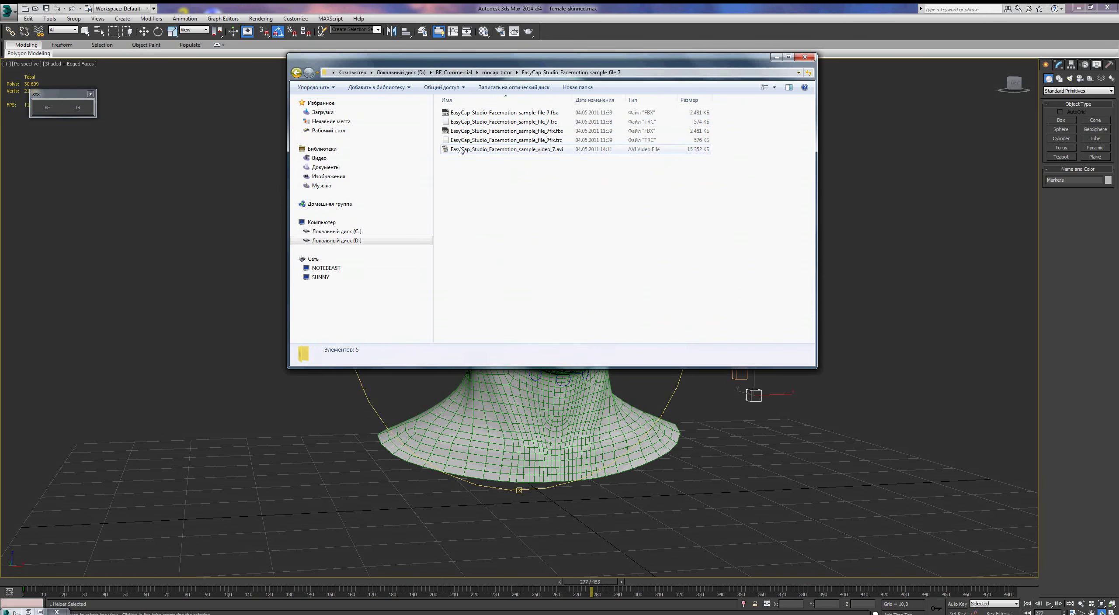
{"action": "double_click", "coordinate": [460, 149]}
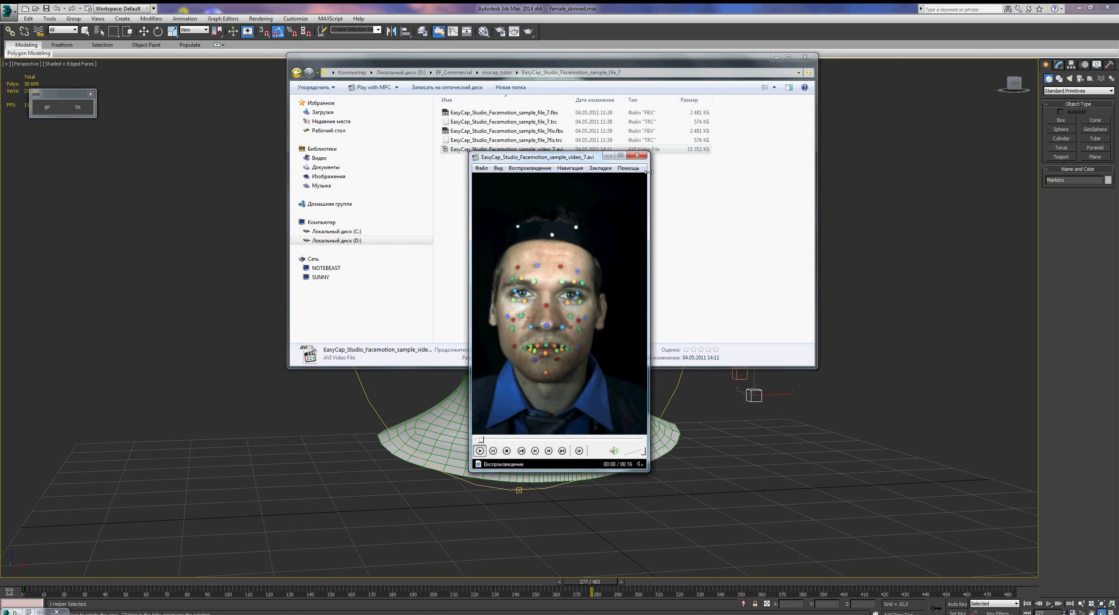
{"action": "left_click", "coordinate": [640, 159]}
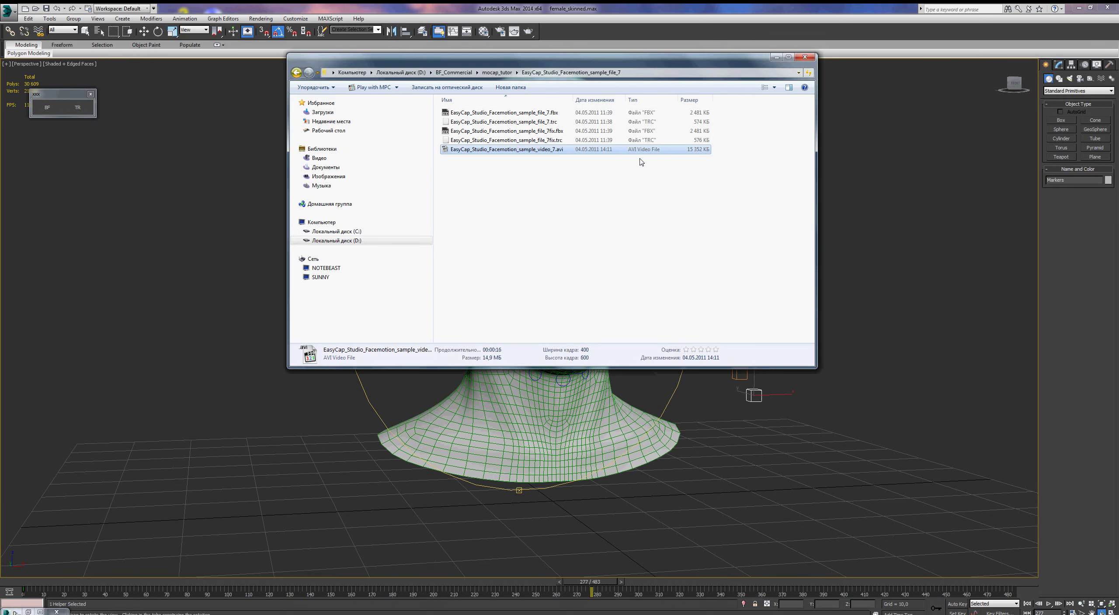
Hide Explorer and play the animation, stopping at frame 42
{"action": "left_click", "coordinate": [776, 57]}
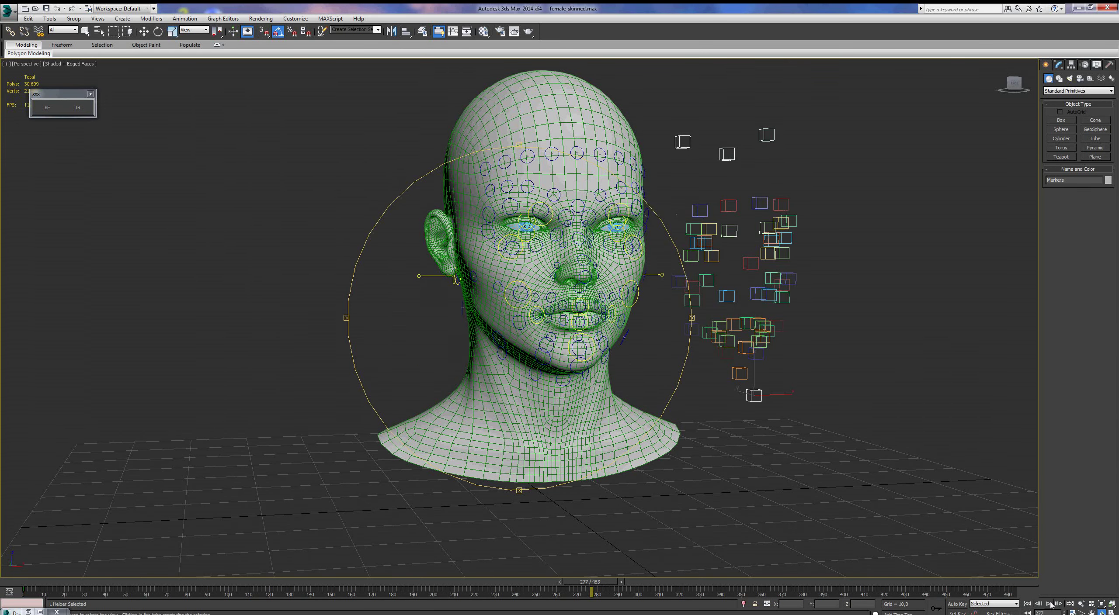
{"action": "left_click", "coordinate": [1050, 604]}
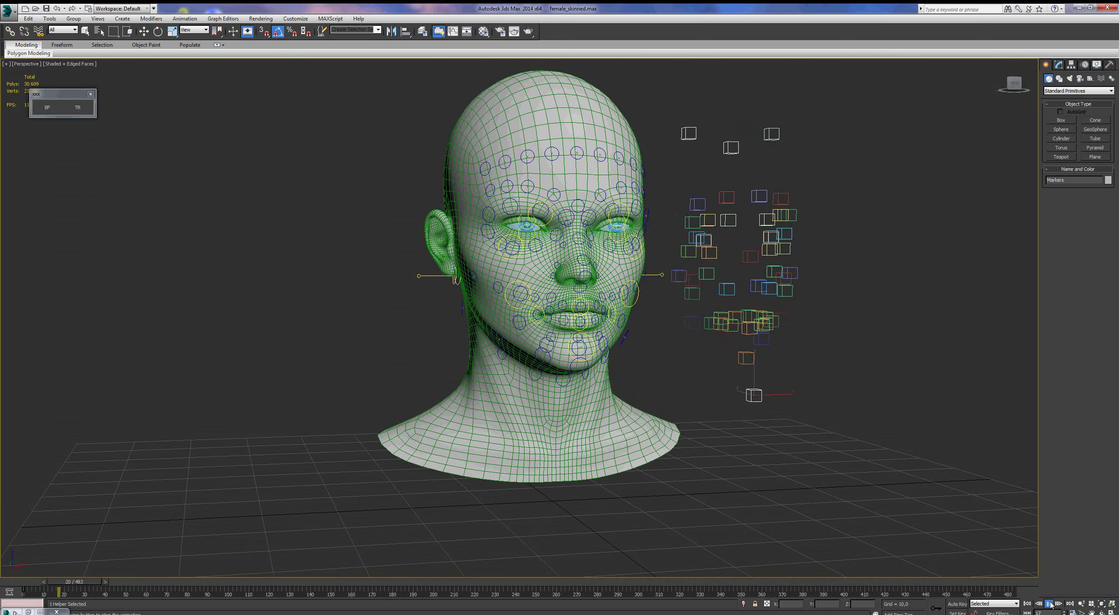
{"action": "left_click", "coordinate": [1049, 605]}
Shift the view left, select the r_face marker and show its Modify panel
{"action": "key", "text": "ctrl+r"}
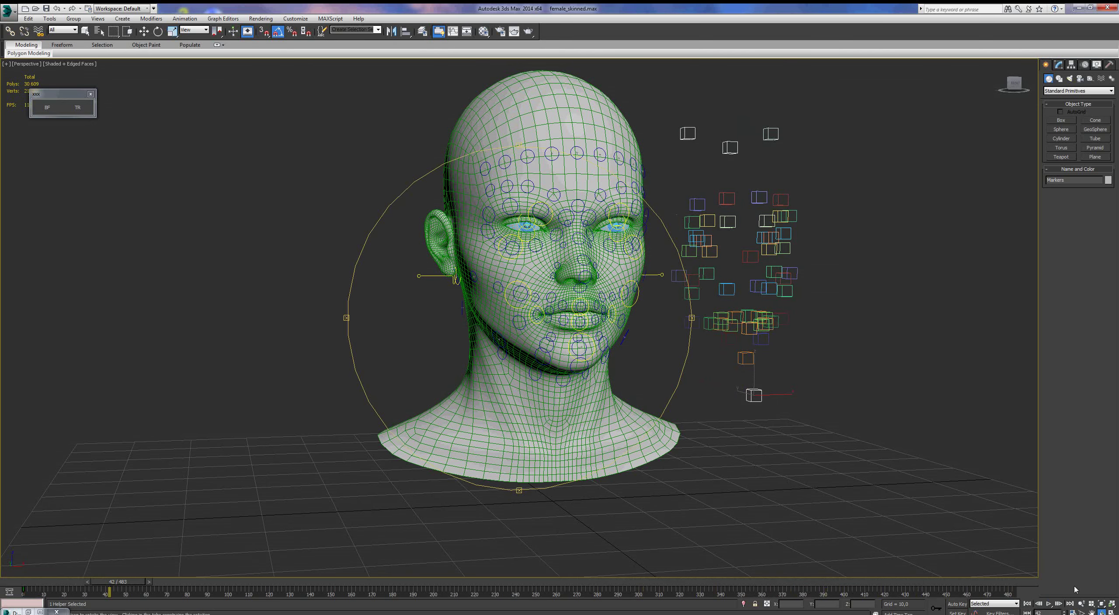
{"action": "middle_click_drag", "start_coordinate": [601, 345], "coordinate": [499, 365]}
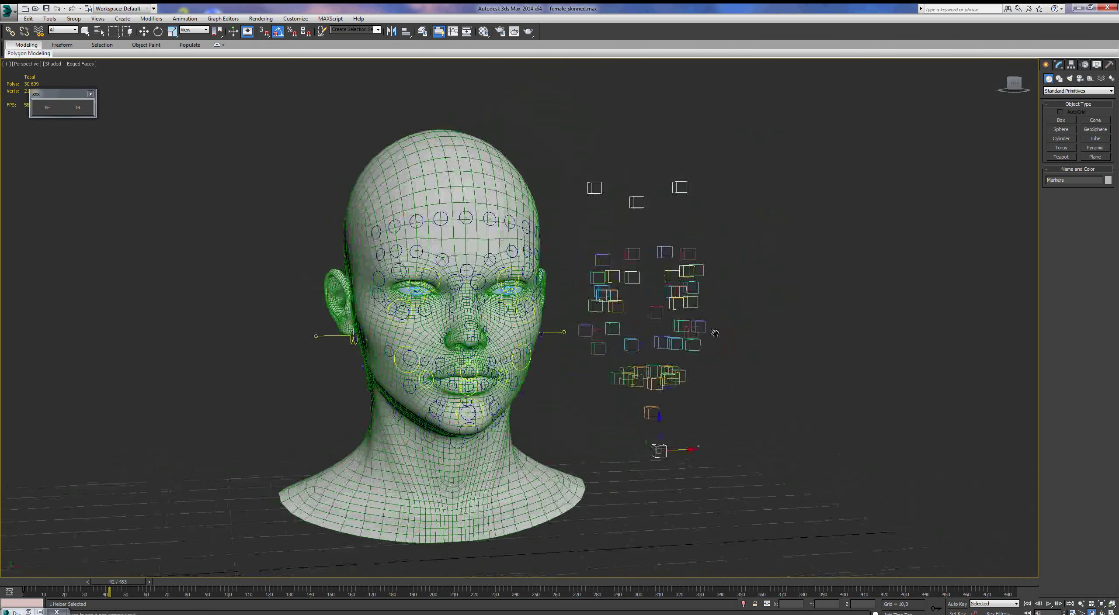
{"action": "key", "text": "w"}
{"action": "left_click", "coordinate": [600, 371]}
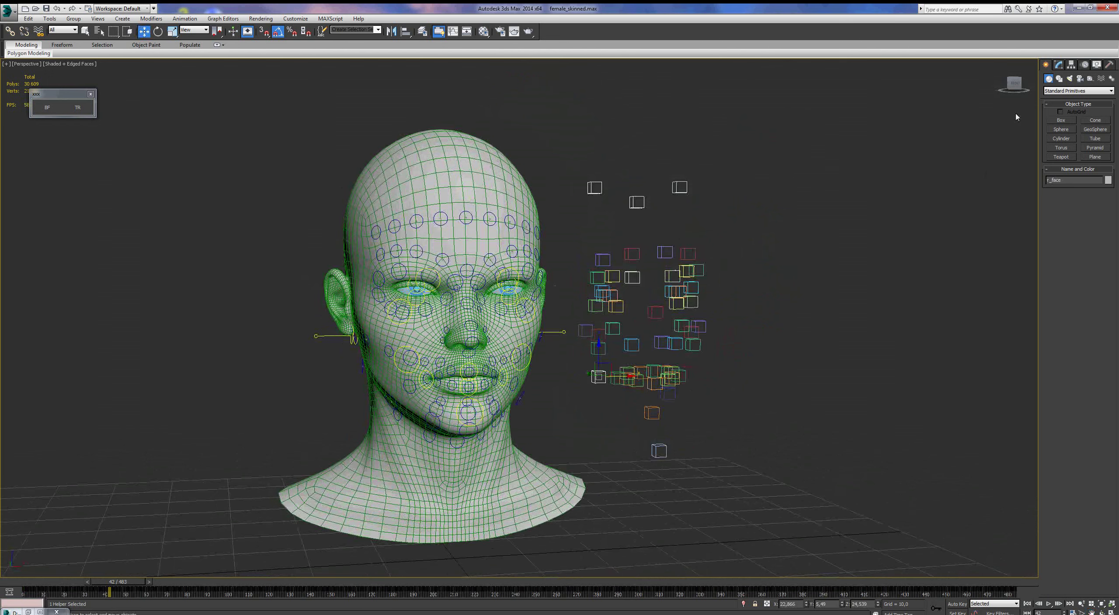
{"action": "left_click", "coordinate": [1058, 66]}
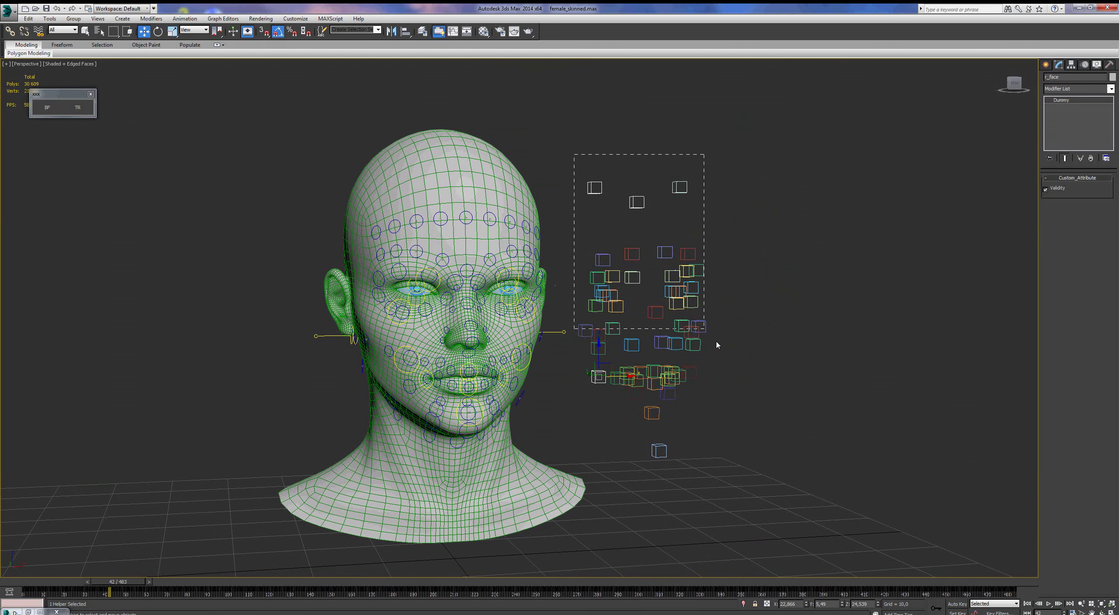
Scale all 52 marker boxes to 55% using Pivot Point Center and Local coordinates, then replay
{"action": "left_click_drag", "start_coordinate": [717, 346], "coordinate": [739, 426]}
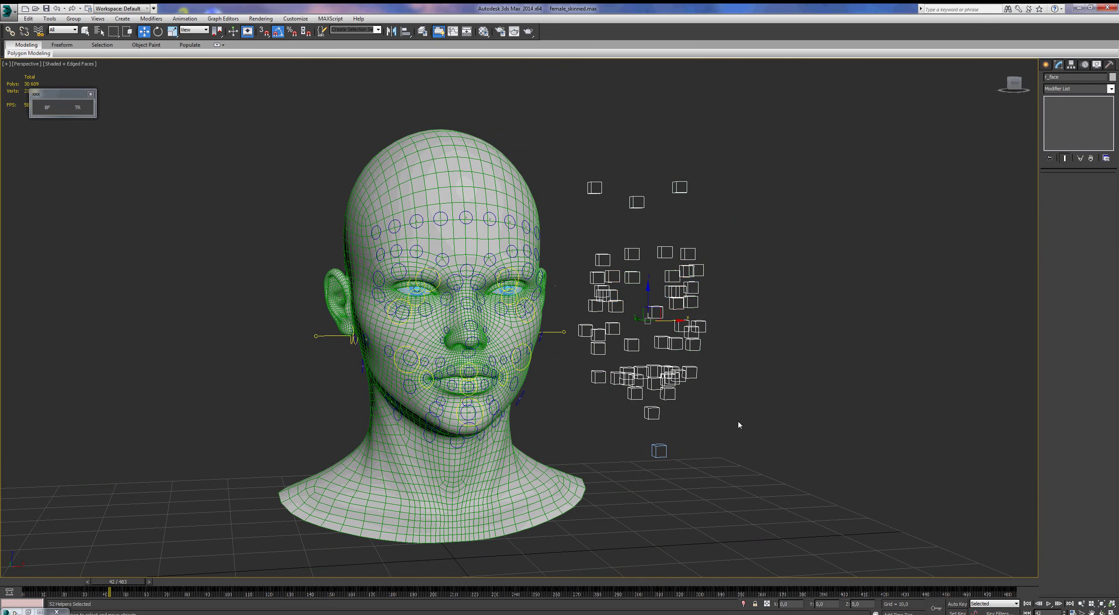
{"action": "left_click", "coordinate": [173, 31]}
{"action": "left_click", "coordinate": [219, 33]}
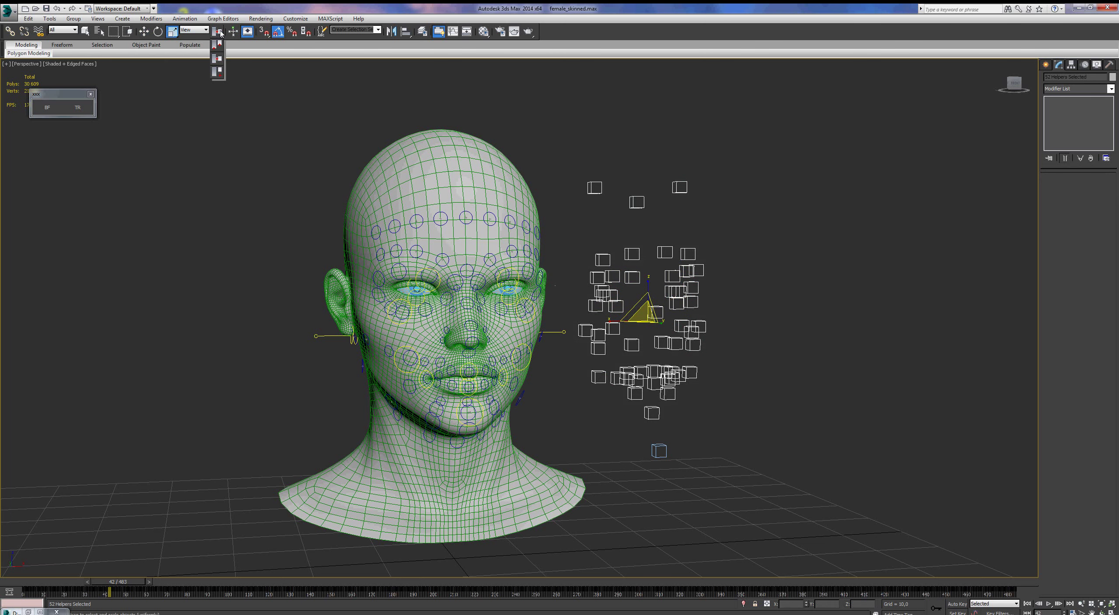
{"action": "left_click", "coordinate": [218, 44]}
{"action": "left_click", "coordinate": [195, 29]}
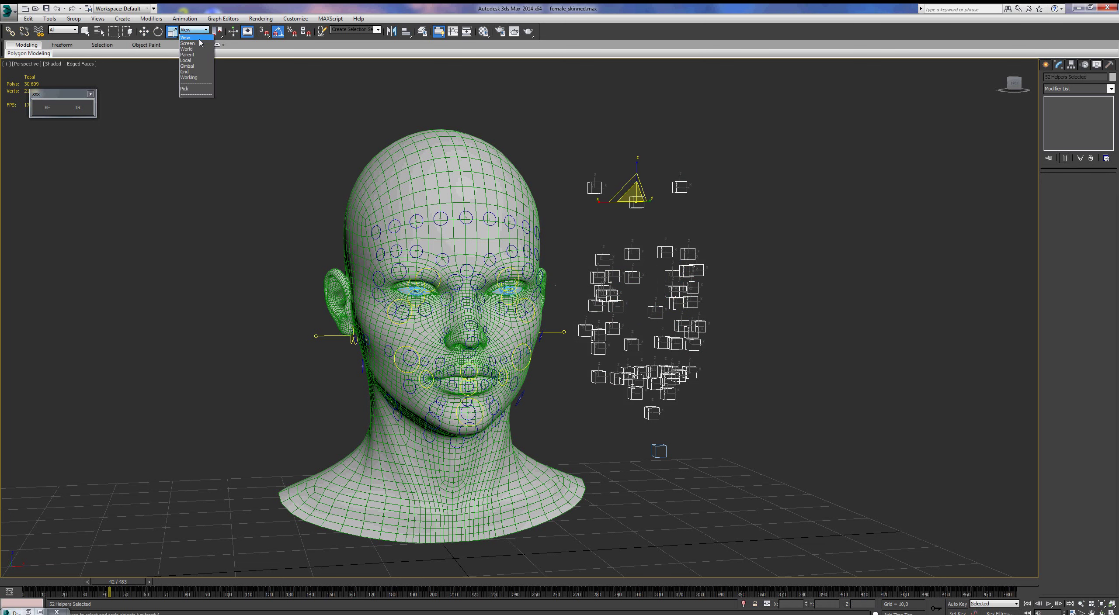
{"action": "left_click", "coordinate": [192, 60]}
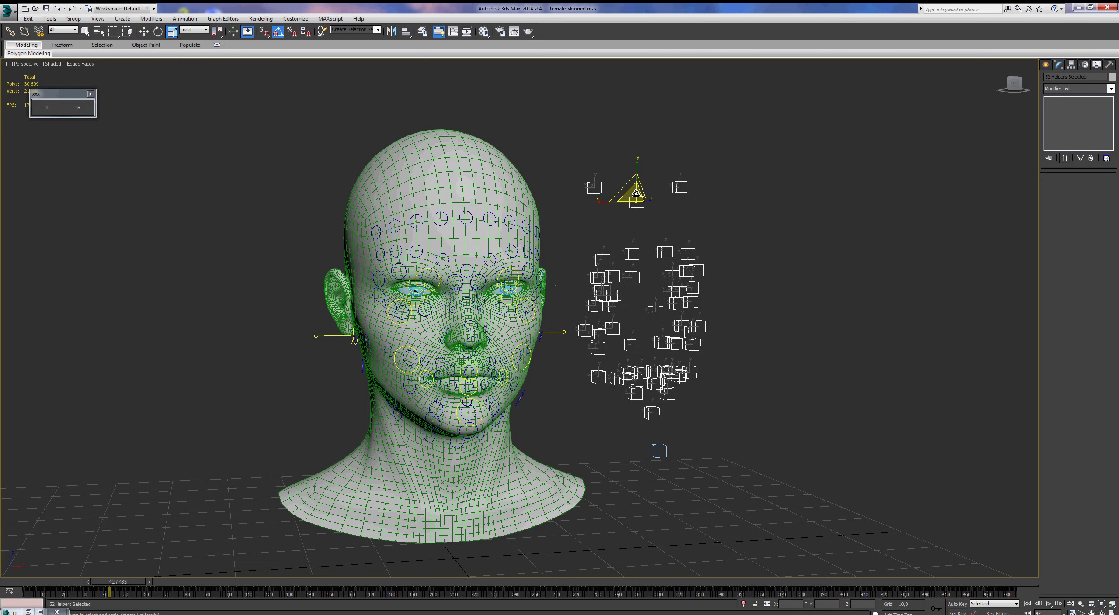
{"action": "left_click_drag", "start_coordinate": [635, 193], "coordinate": [629, 277]}
{"action": "left_click", "coordinate": [1027, 604]}
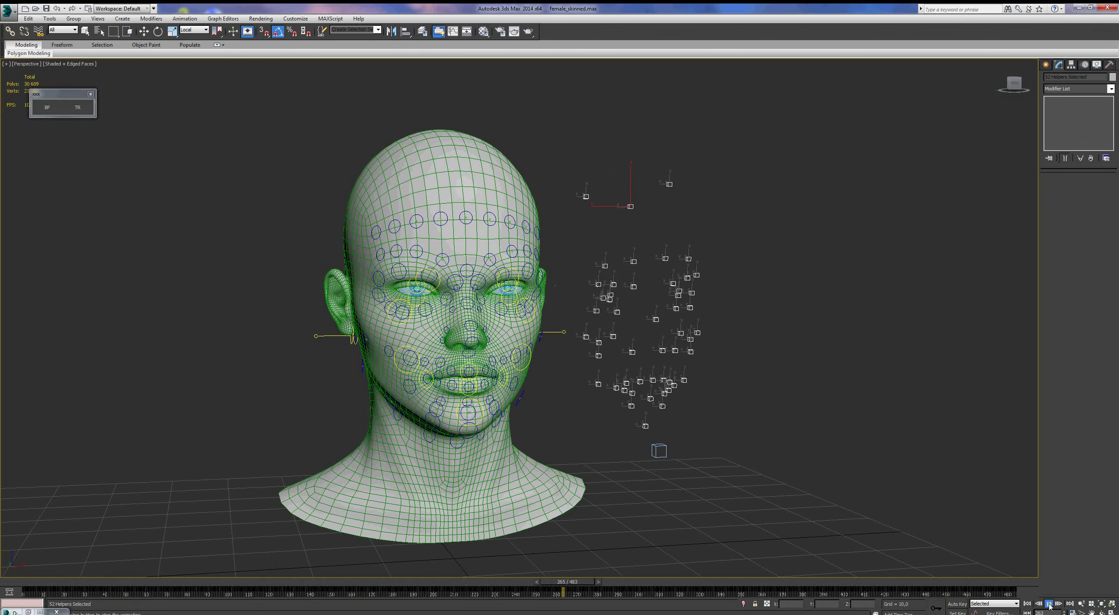
Stop playback, select the SKULL_1 helper, return to frame 0 and show the Create panel
{"action": "left_click", "coordinate": [1048, 605]}
{"action": "left_click", "coordinate": [806, 460]}
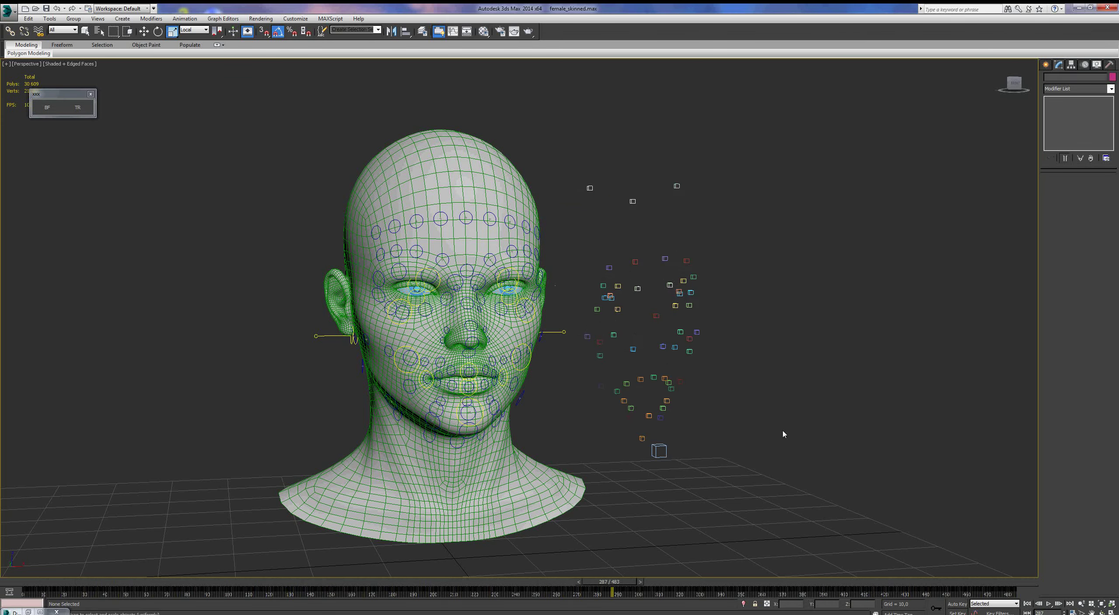
{"action": "left_click", "coordinate": [632, 199]}
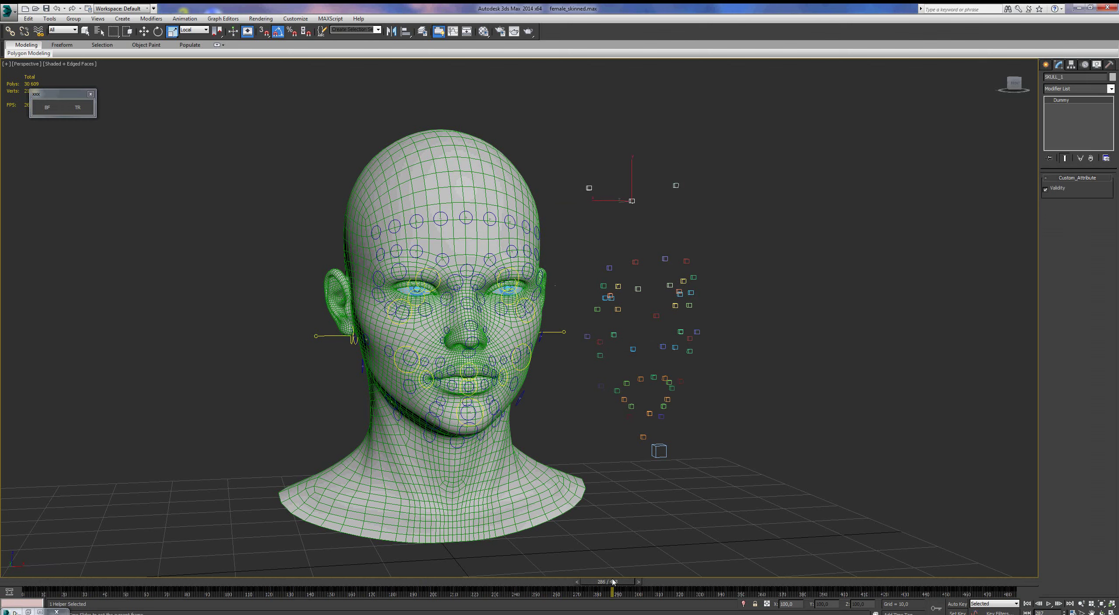
{"action": "mouse_move", "coordinate": [613, 582]}
{"action": "left_mouse_down"}
{"action": "mouse_move", "coordinate": [80, 548]}
{"action": "mouse_move", "coordinate": [149, 525]}
{"action": "mouse_move", "coordinate": [287, 529]}
{"action": "mouse_move", "coordinate": [210, 518]}
{"action": "mouse_move", "coordinate": [624, 513]}
{"action": "mouse_move", "coordinate": [22, 508]}
{"action": "mouse_move", "coordinate": [761, 508]}
{"action": "mouse_move", "coordinate": [944, 495]}
{"action": "mouse_move", "coordinate": [477, 511]}
{"action": "mouse_move", "coordinate": [13, 509]}
{"action": "left_mouse_up"}
{"action": "key", "text": "r"}
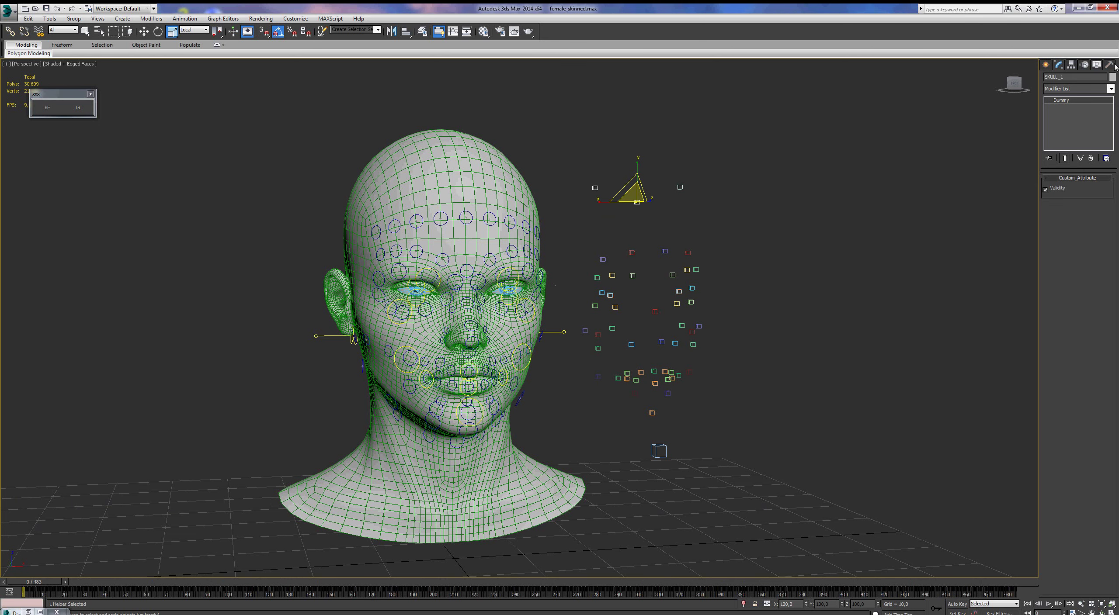
{"action": "left_click", "coordinate": [1046, 65]}
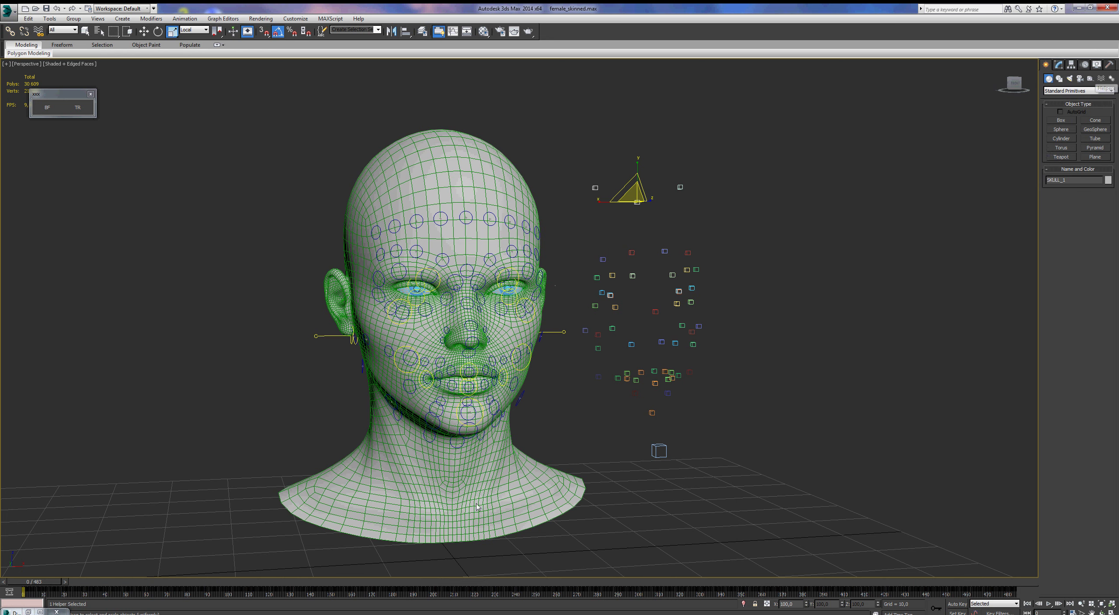
Scrub the marker animation back and forth, then return to the first frame
{"action": "mouse_move", "coordinate": [33, 585]}
{"action": "left_mouse_down"}
{"action": "mouse_move", "coordinate": [694, 582]}
{"action": "mouse_move", "coordinate": [103, 582]}
{"action": "mouse_move", "coordinate": [633, 582]}
{"action": "left_mouse_up"}
{"action": "mouse_move", "coordinate": [642, 530]}
{"action": "left_mouse_down"}
{"action": "mouse_move", "coordinate": [35, 519]}
{"action": "mouse_move", "coordinate": [249, 524]}
{"action": "mouse_move", "coordinate": [68, 527]}
{"action": "left_mouse_up"}
{"action": "key", "text": "Home"}
{"action": "key", "text": "r"}
Place a new point helper on the grid
{"action": "left_click", "coordinate": [1090, 79]}
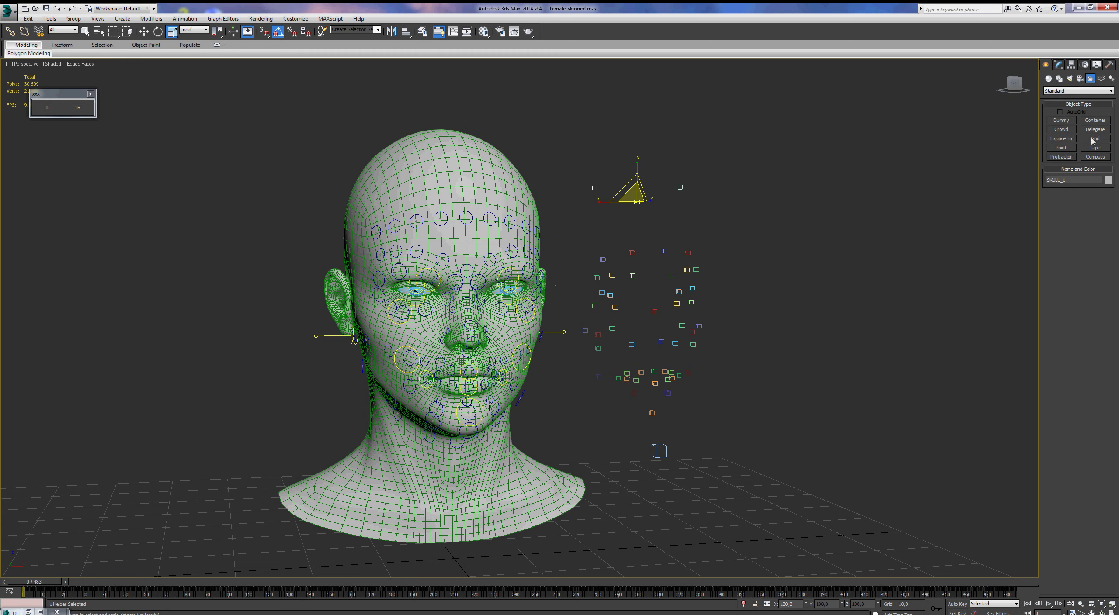
{"action": "left_click", "coordinate": [1061, 148]}
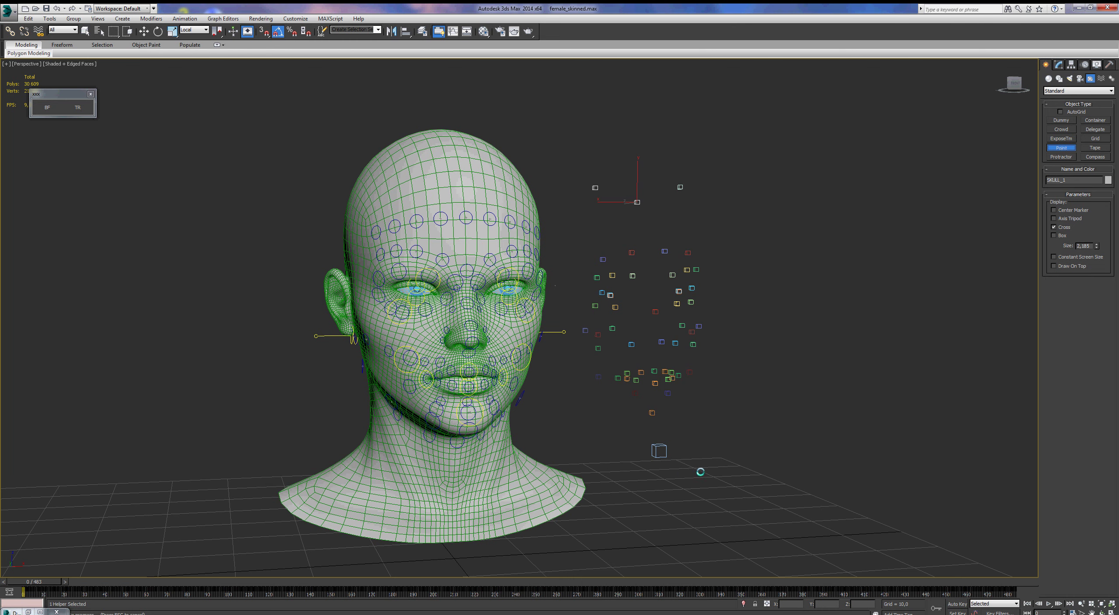
{"action": "left_click", "coordinate": [702, 464]}
{"action": "right_click", "coordinate": [733, 416]}
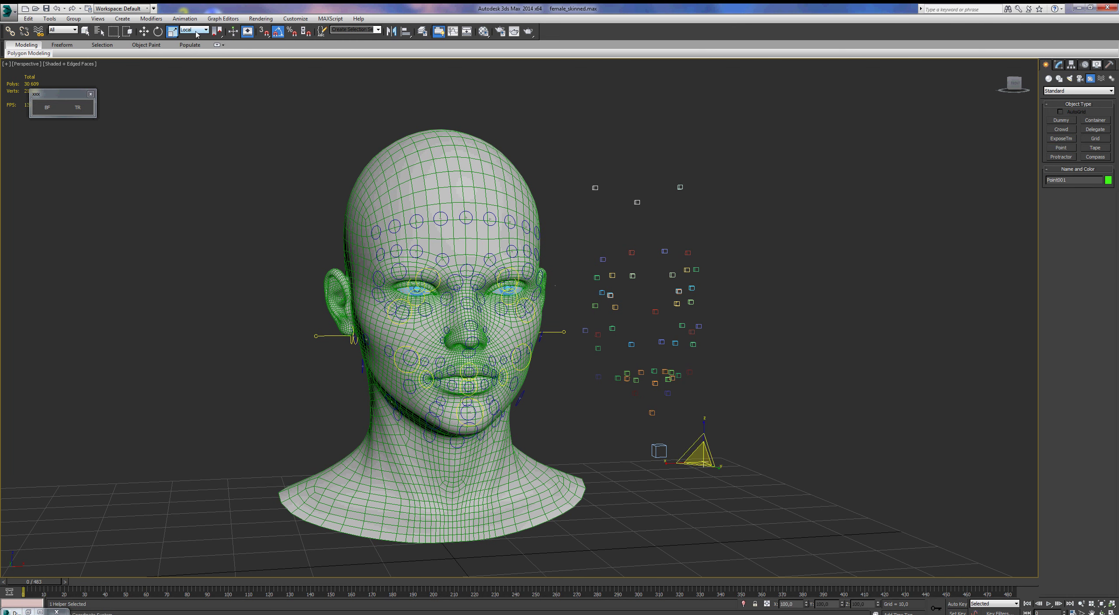
Align the new point helper to the dummy box below the markers
{"action": "left_click", "coordinate": [406, 32]}
{"action": "left_click", "coordinate": [657, 453]}
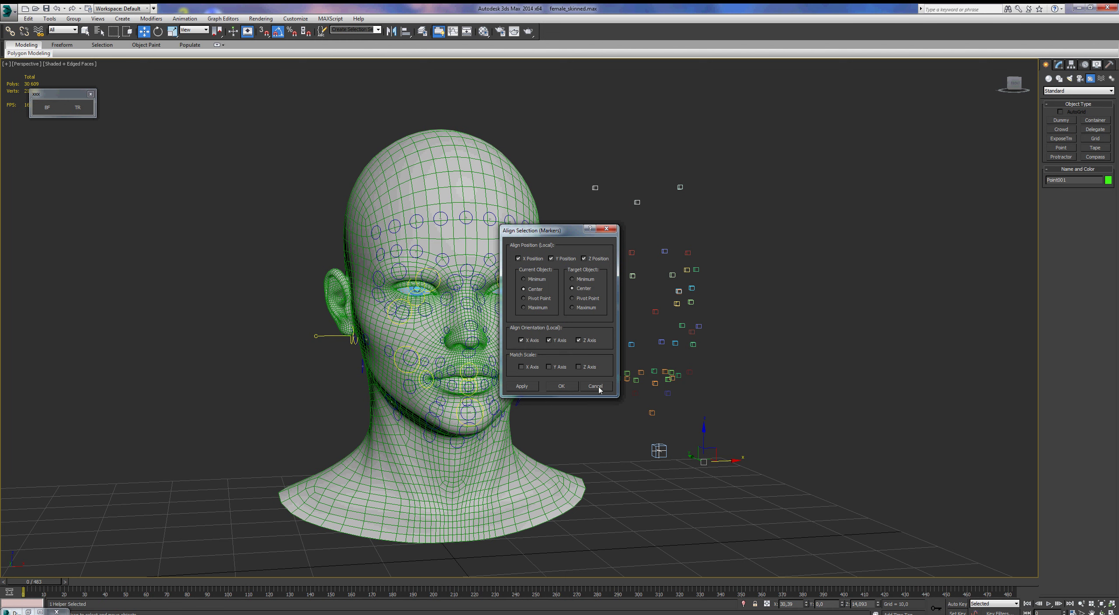
{"action": "left_click", "coordinate": [558, 387]}
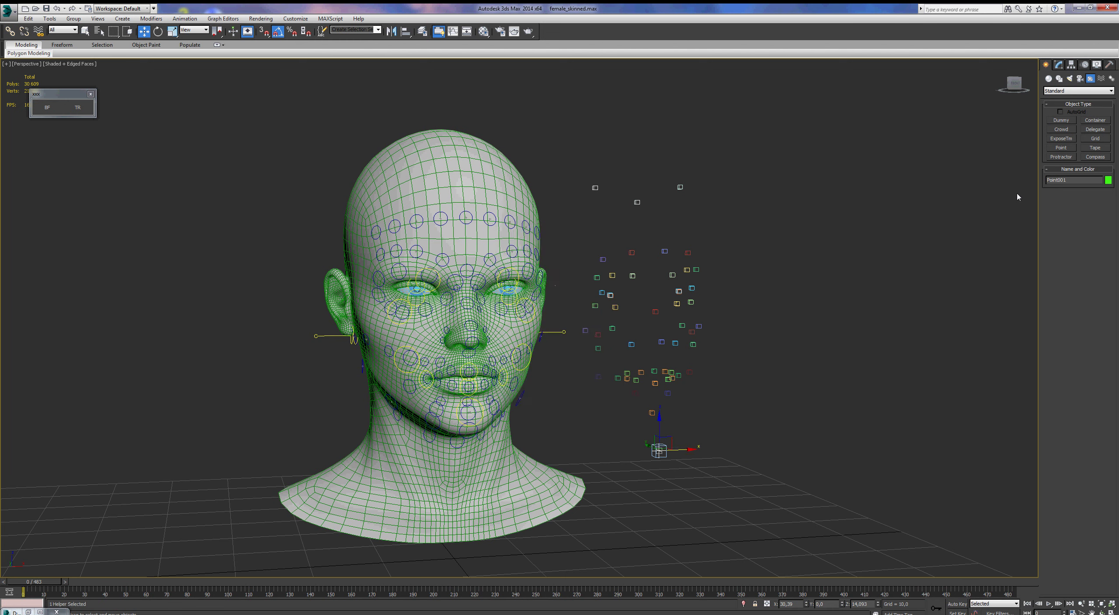
Assign a LookAt Constraint to Point001's rotation, with SKULL_1 as its look-at target
{"action": "left_click", "coordinate": [1059, 65]}
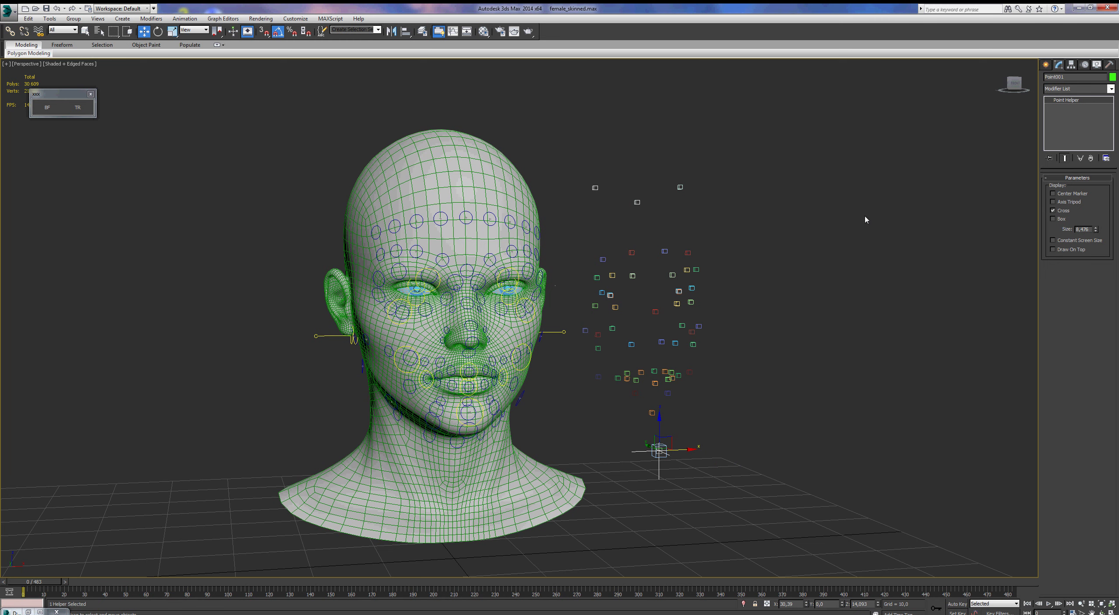
{"action": "left_click", "coordinate": [1084, 65]}
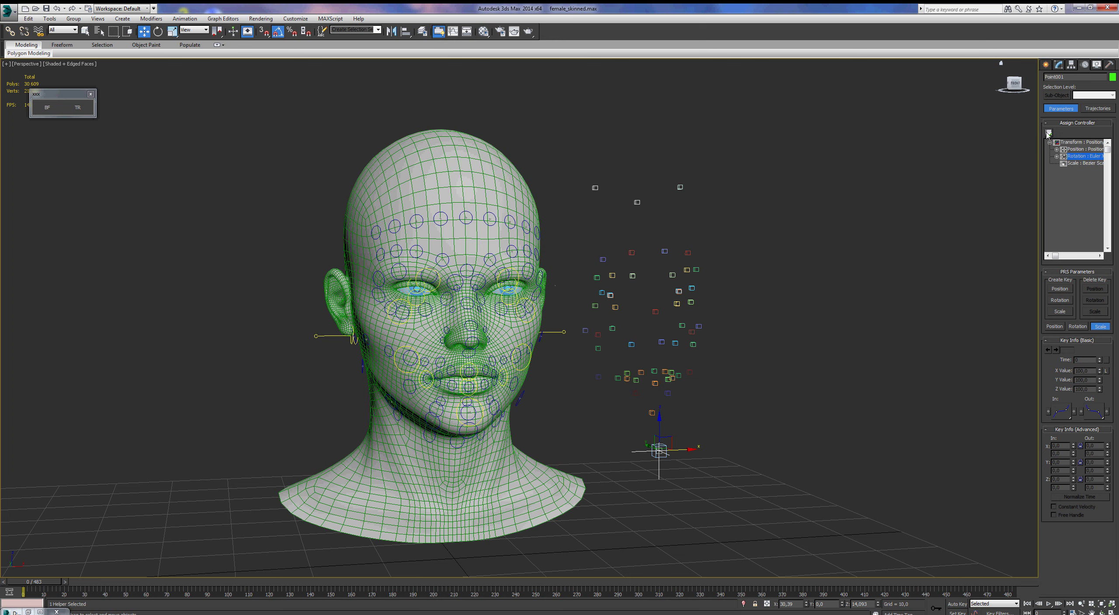
{"action": "left_click", "coordinate": [1048, 133]}
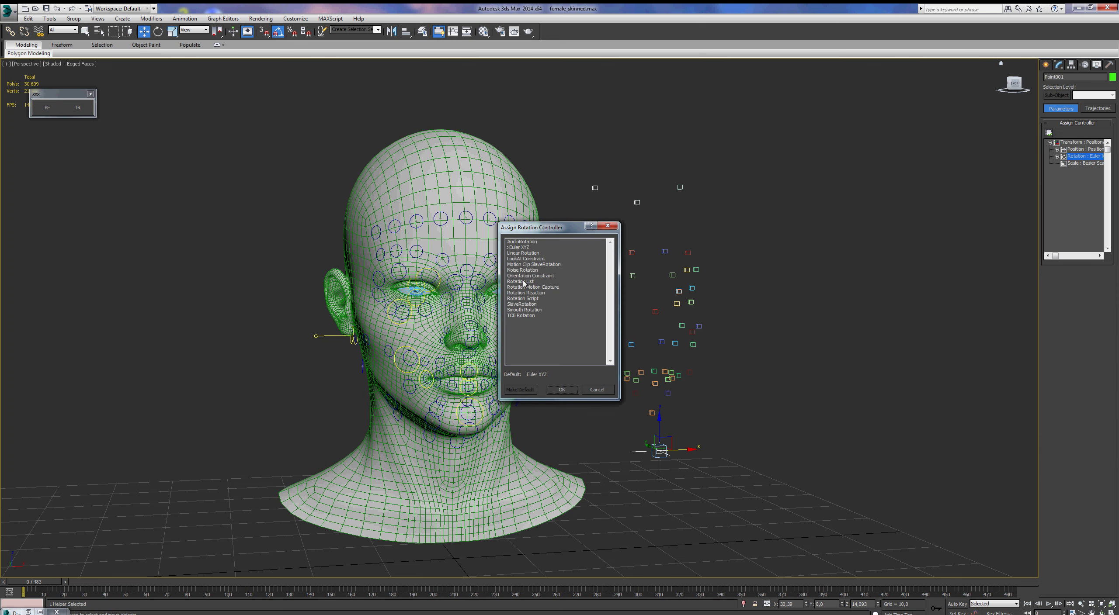
{"action": "left_click", "coordinate": [520, 259]}
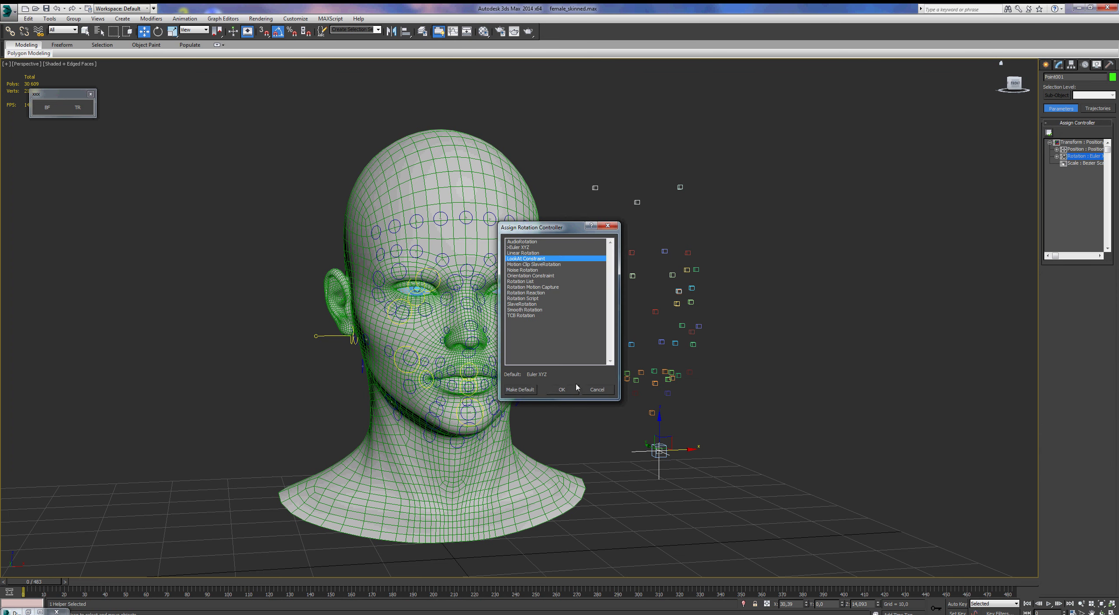
{"action": "left_click", "coordinate": [561, 389]}
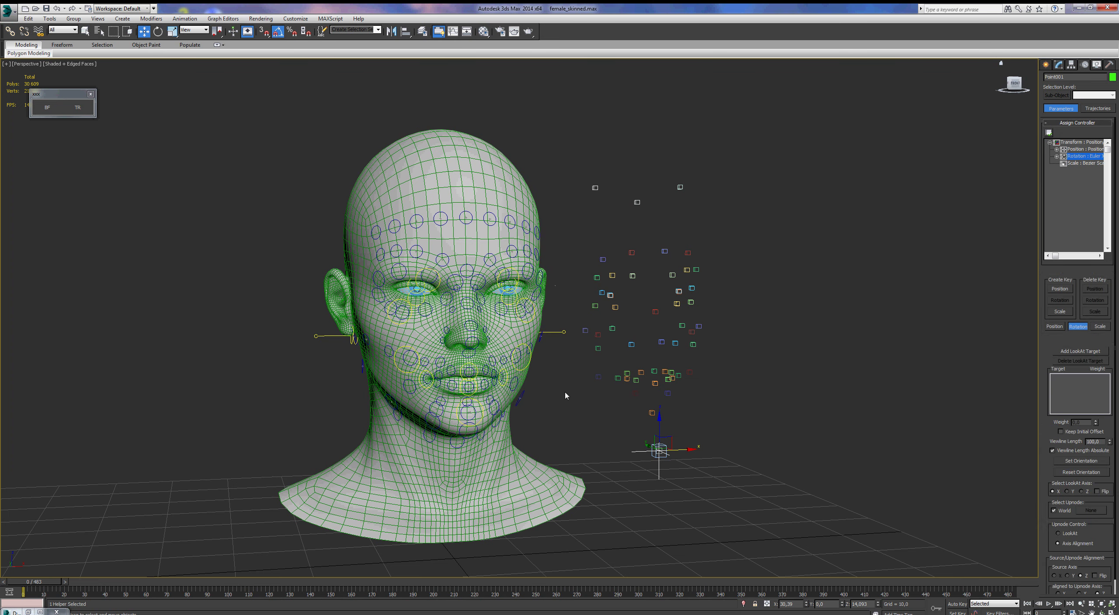
{"action": "left_click", "coordinate": [1073, 354]}
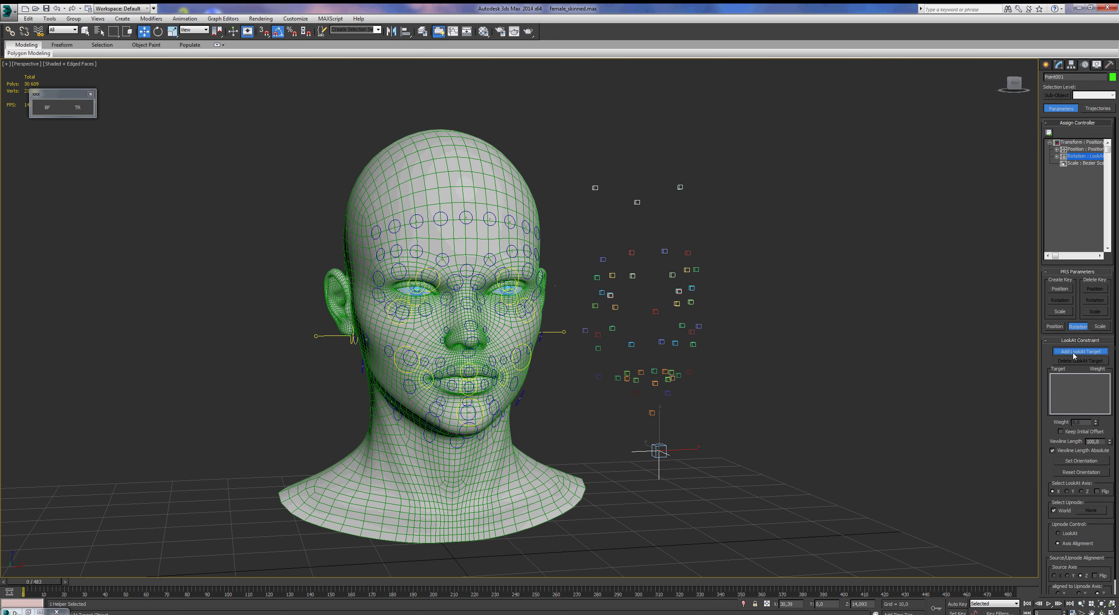
{"action": "left_click", "coordinate": [639, 203]}
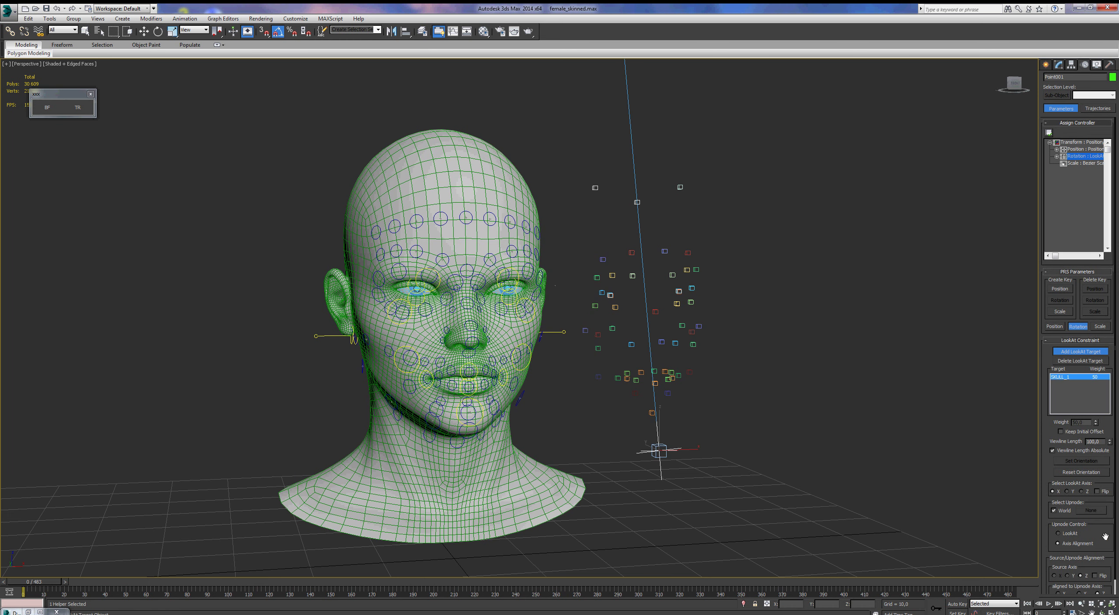
Preview the aim, switch reference coordinates to Local, and orbit to look down on the head
{"action": "left_click_drag", "start_coordinate": [1104, 536], "coordinate": [1093, 454]}
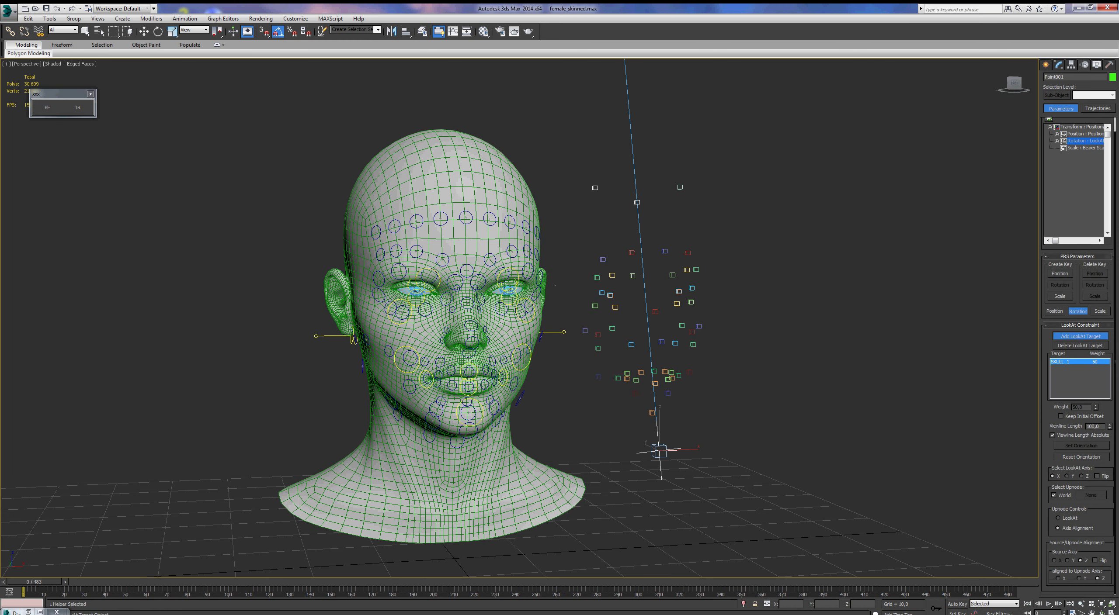
{"action": "left_click", "coordinate": [1048, 604]}
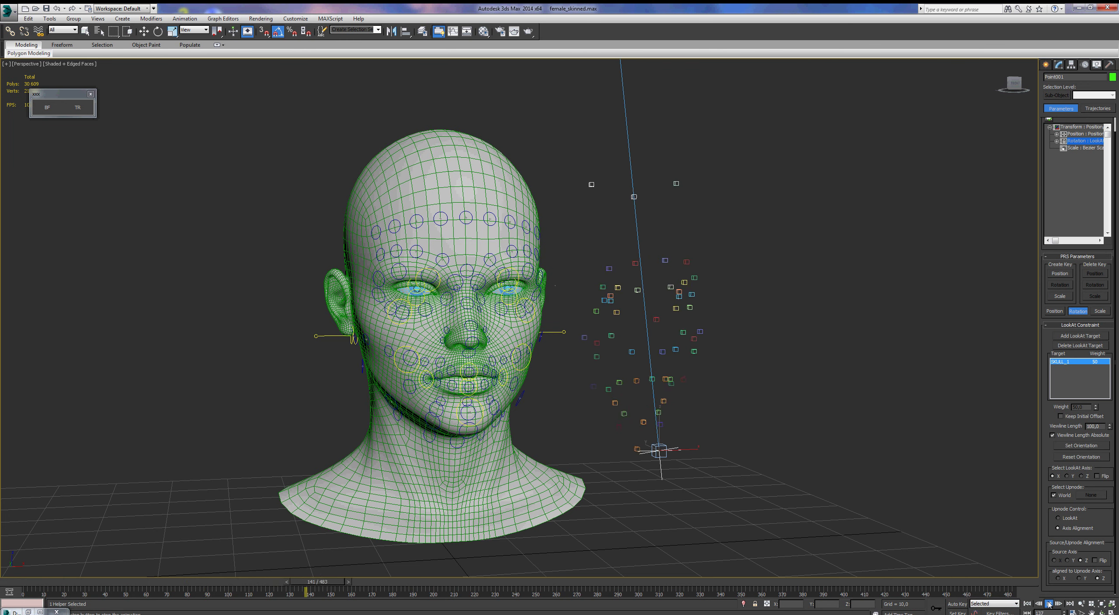
{"action": "left_click", "coordinate": [1048, 604]}
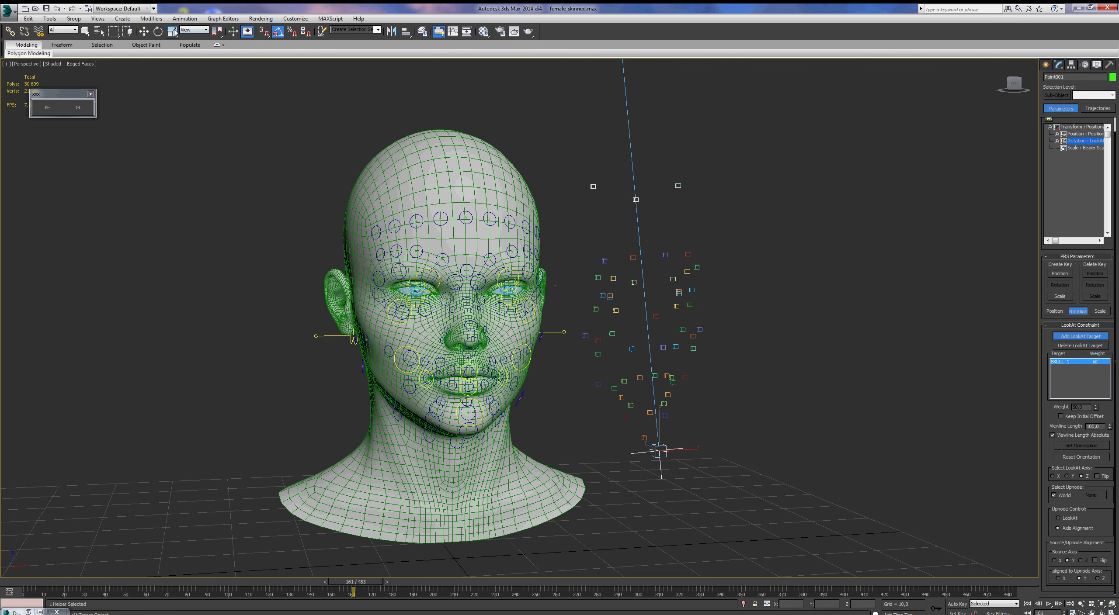
{"action": "left_click", "coordinate": [194, 30]}
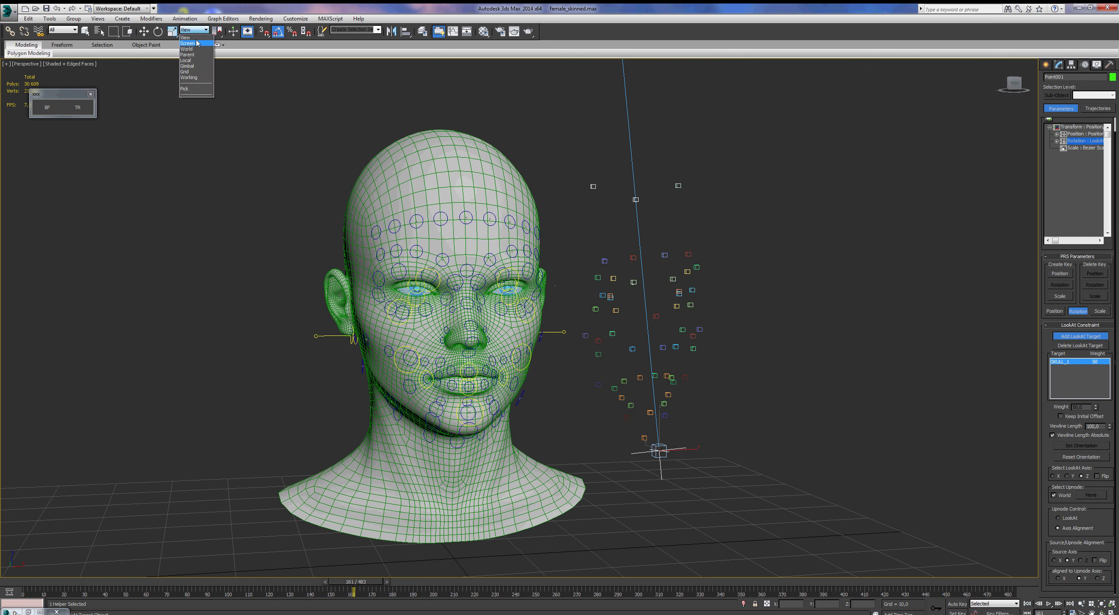
{"action": "left_click", "coordinate": [195, 64]}
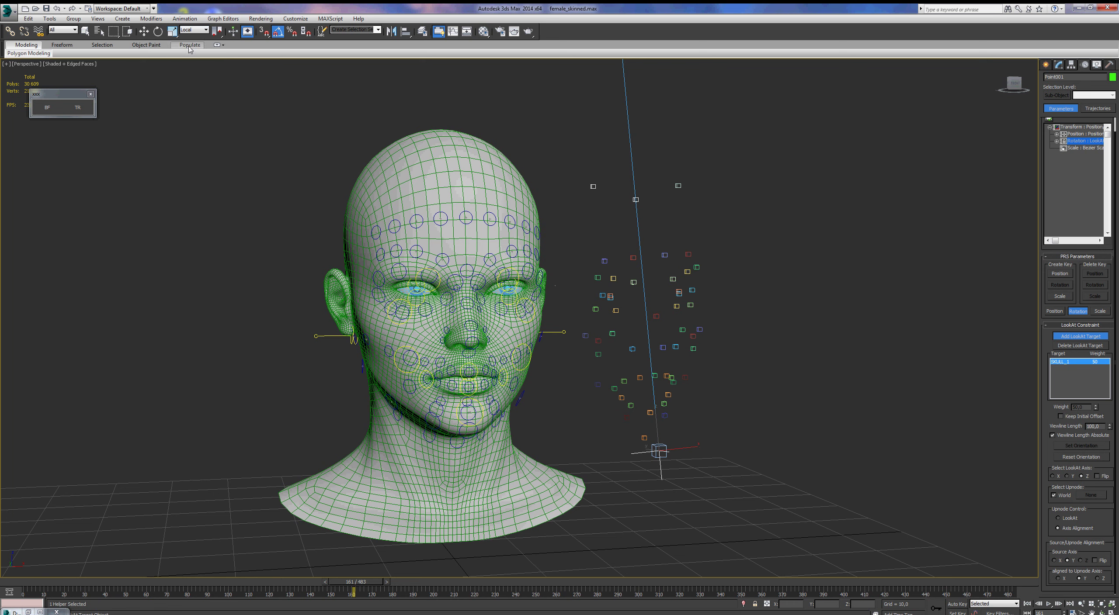
{"action": "left_click", "coordinate": [144, 31]}
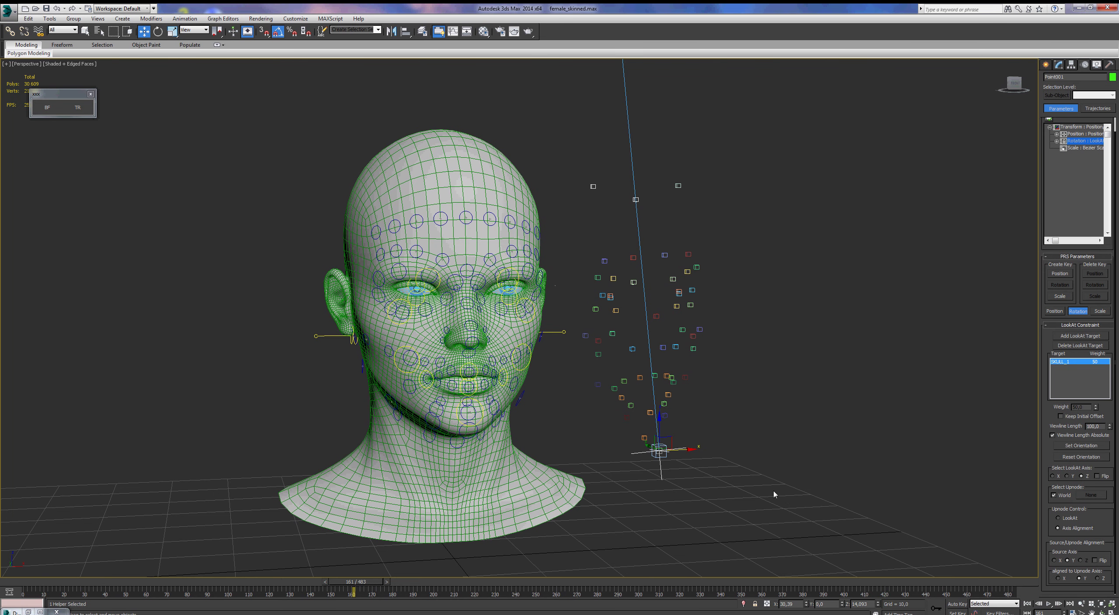
{"action": "left_click", "coordinate": [1102, 612]}
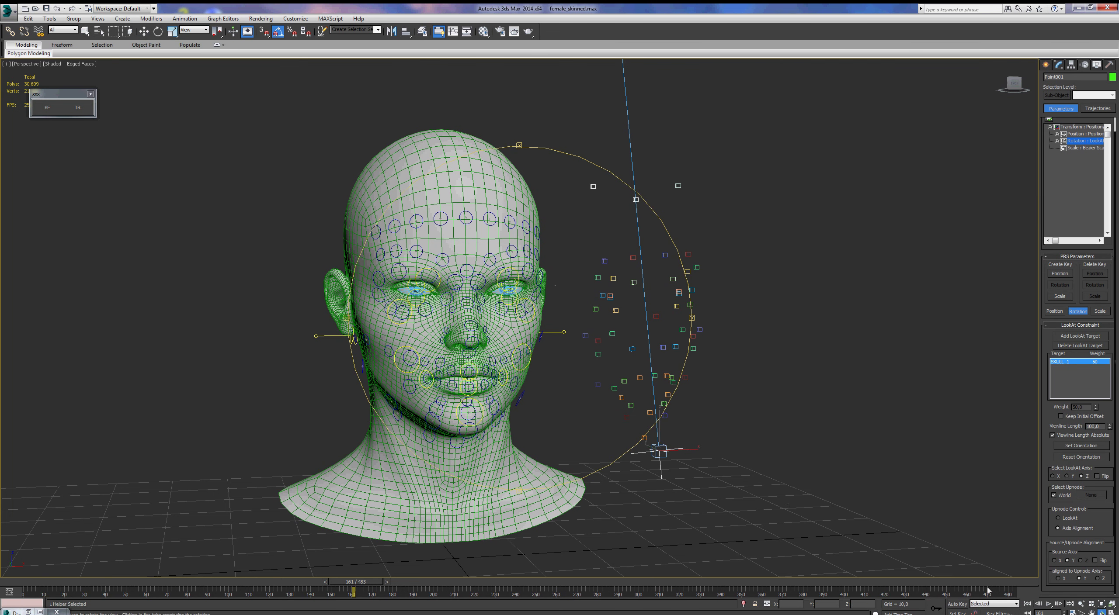
{"action": "left_click_drag", "start_coordinate": [524, 380], "coordinate": [526, 392]}
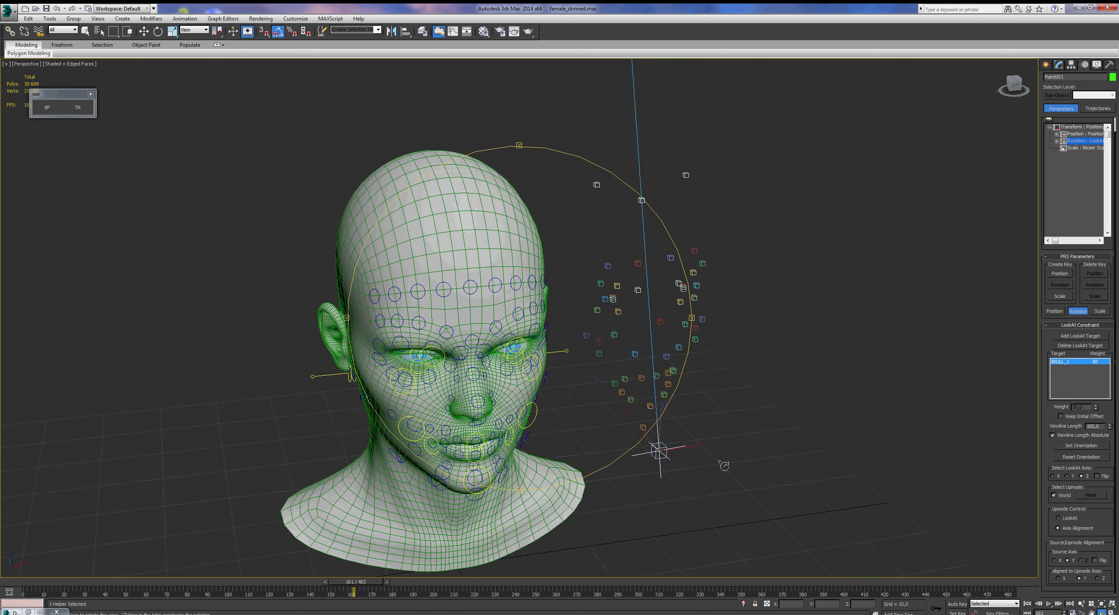
{"action": "right_click", "coordinate": [740, 487]}
Set the LookAt axis to Z during playback, then reframe the head from the front and deselect Point001
{"action": "left_click", "coordinate": [1048, 604]}
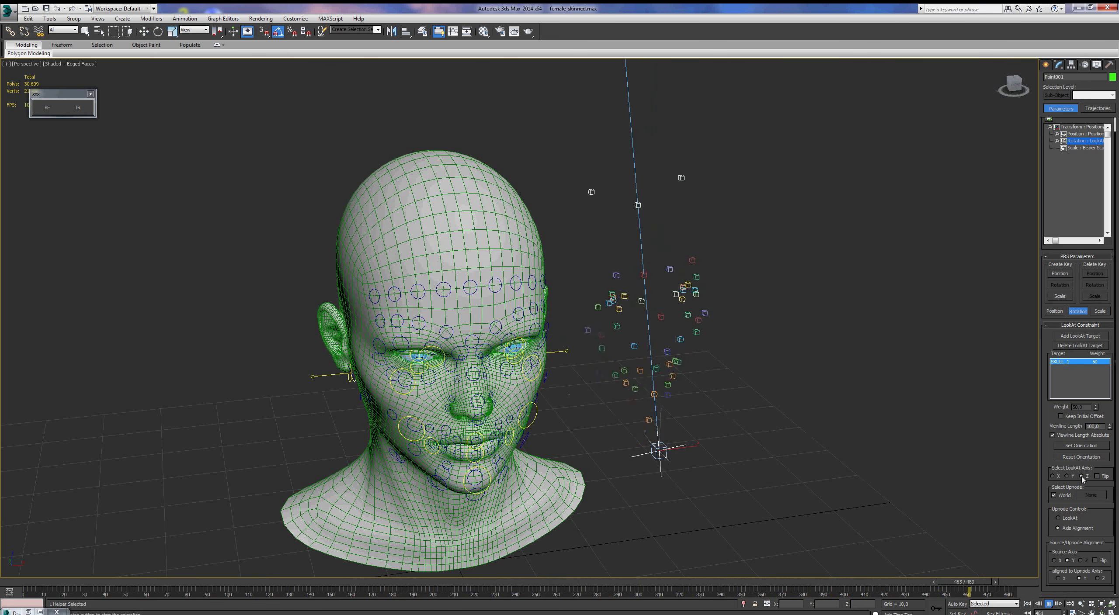
{"action": "left_click", "coordinate": [1053, 477]}
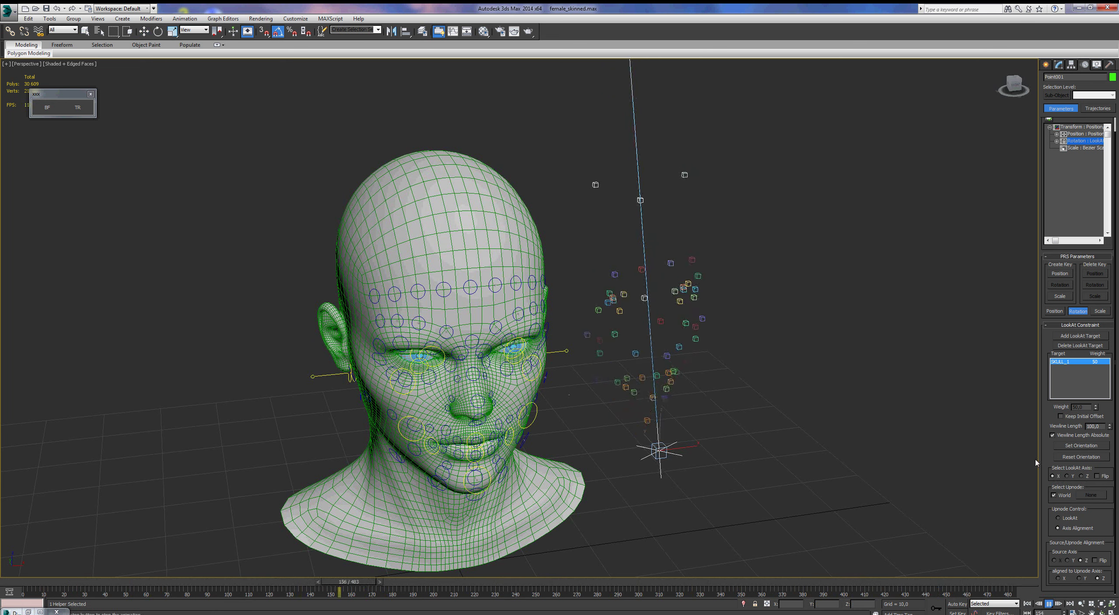
{"action": "left_click", "coordinate": [1080, 477]}
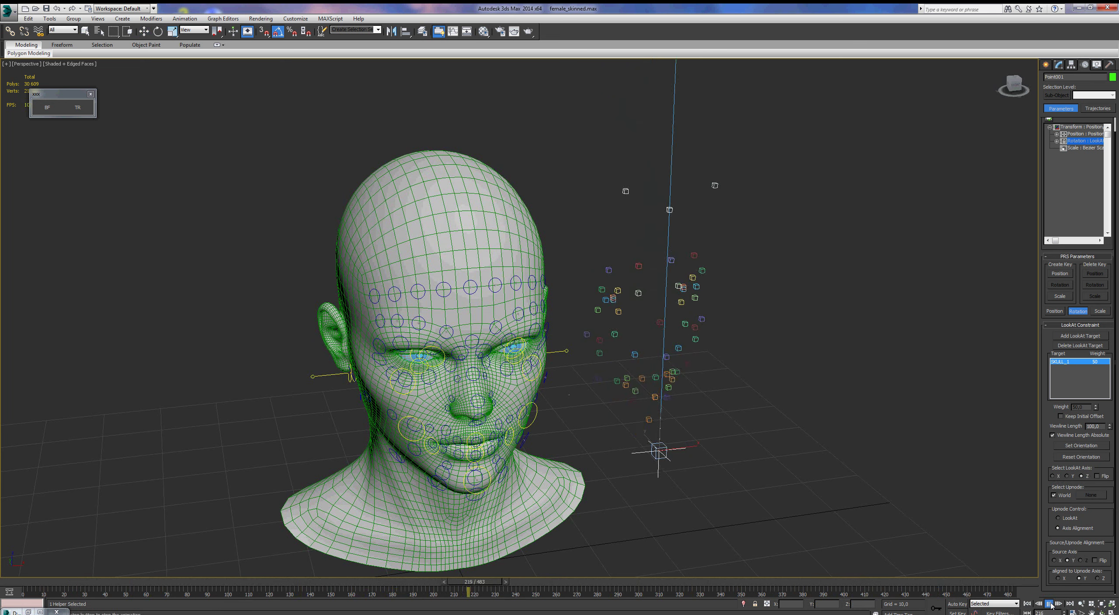
{"action": "left_click", "coordinate": [1034, 607]}
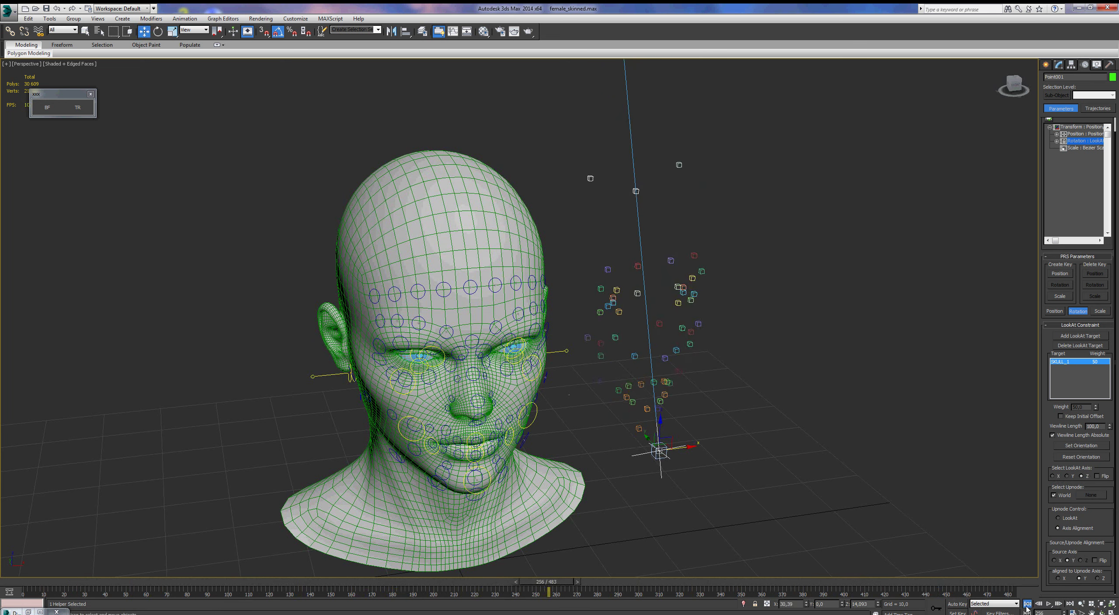
{"action": "left_click", "coordinate": [1091, 613]}
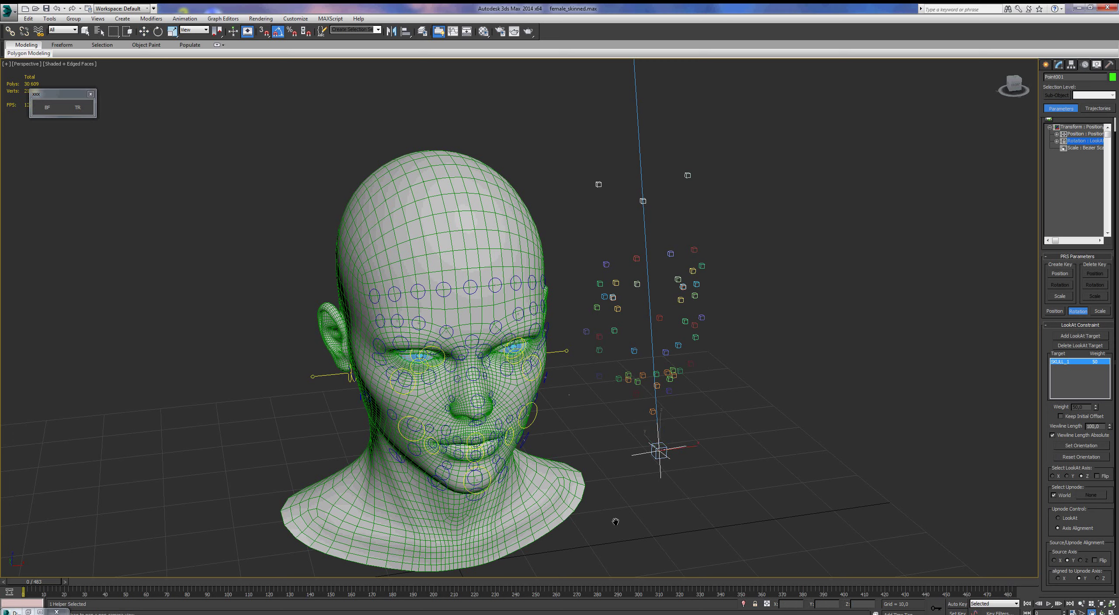
{"action": "left_click_drag", "start_coordinate": [541, 481], "coordinate": [556, 429]}
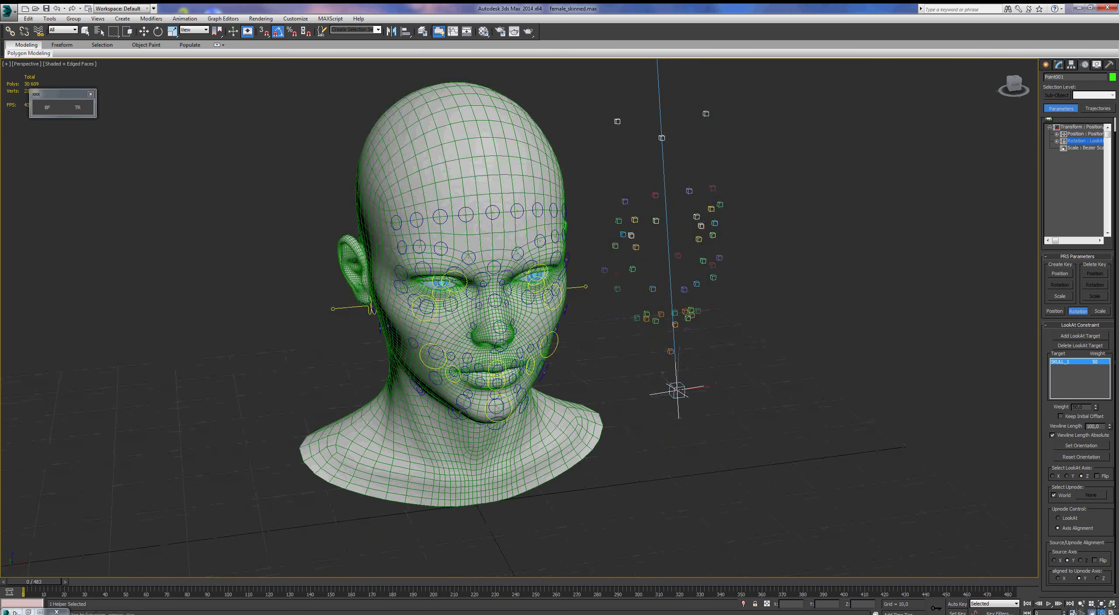
{"action": "left_click", "coordinate": [1101, 614]}
{"action": "left_click_drag", "start_coordinate": [520, 430], "coordinate": [520, 413]}
{"action": "right_click", "coordinate": [521, 413]}
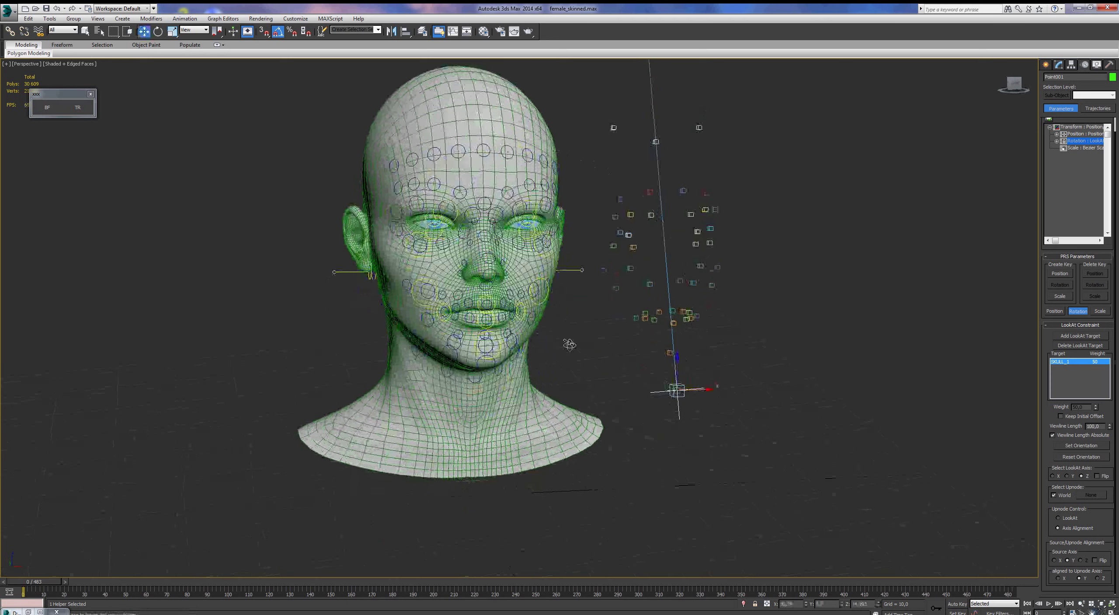
{"action": "left_click", "coordinate": [562, 342]}
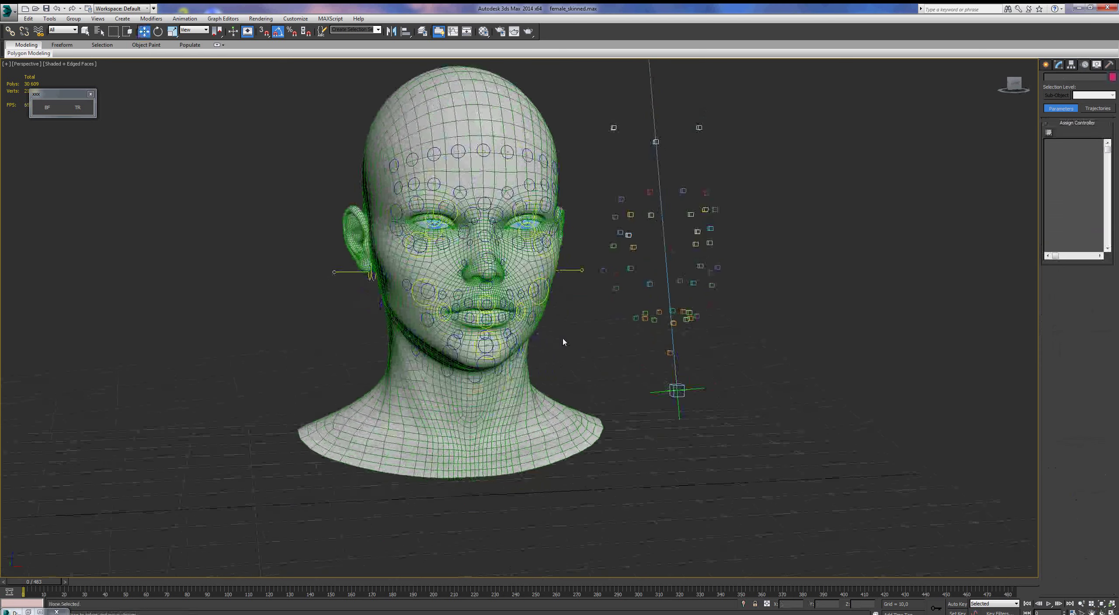
Open the BonyFace layers window, add layer Mocap01, and show its Mocap Layer Settings
{"action": "left_click", "coordinate": [47, 107]}
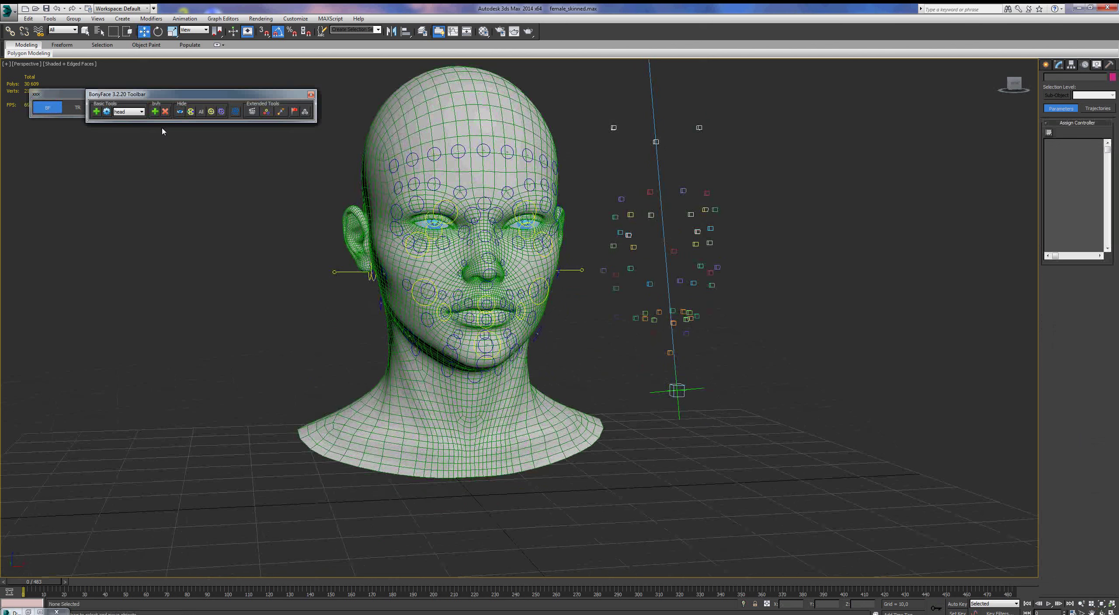
{"action": "left_click", "coordinate": [252, 112]}
{"action": "mouse_move", "coordinate": [556, 219]}
{"action": "left_mouse_down"}
{"action": "mouse_move", "coordinate": [430, 230]}
{"action": "mouse_move", "coordinate": [182, 226]}
{"action": "mouse_move", "coordinate": [230, 188]}
{"action": "mouse_move", "coordinate": [220, 187]}
{"action": "left_mouse_up"}
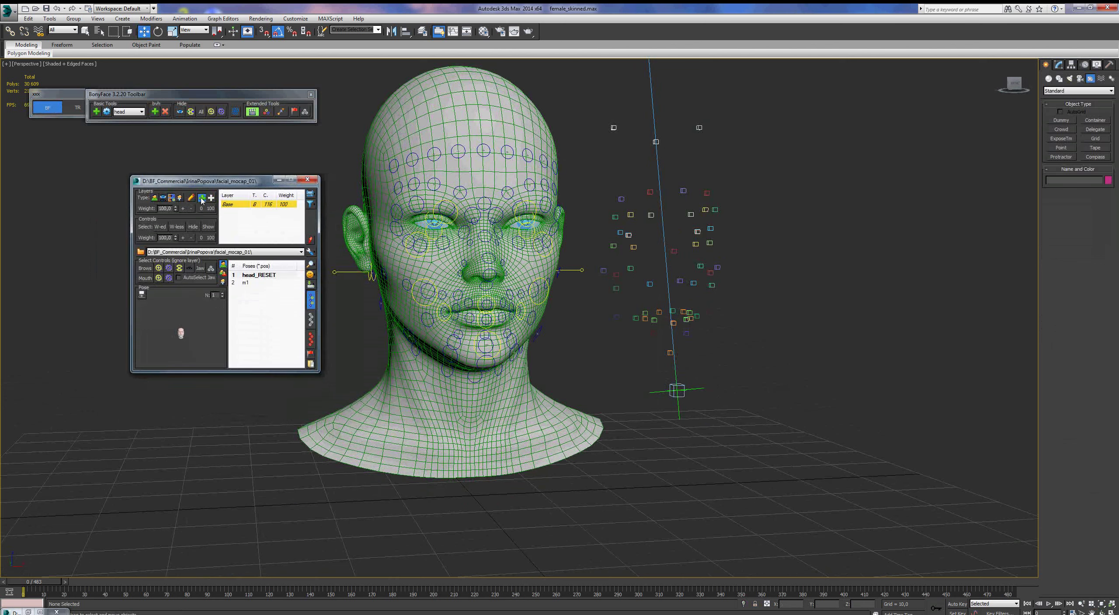
{"action": "left_click", "coordinate": [201, 198]}
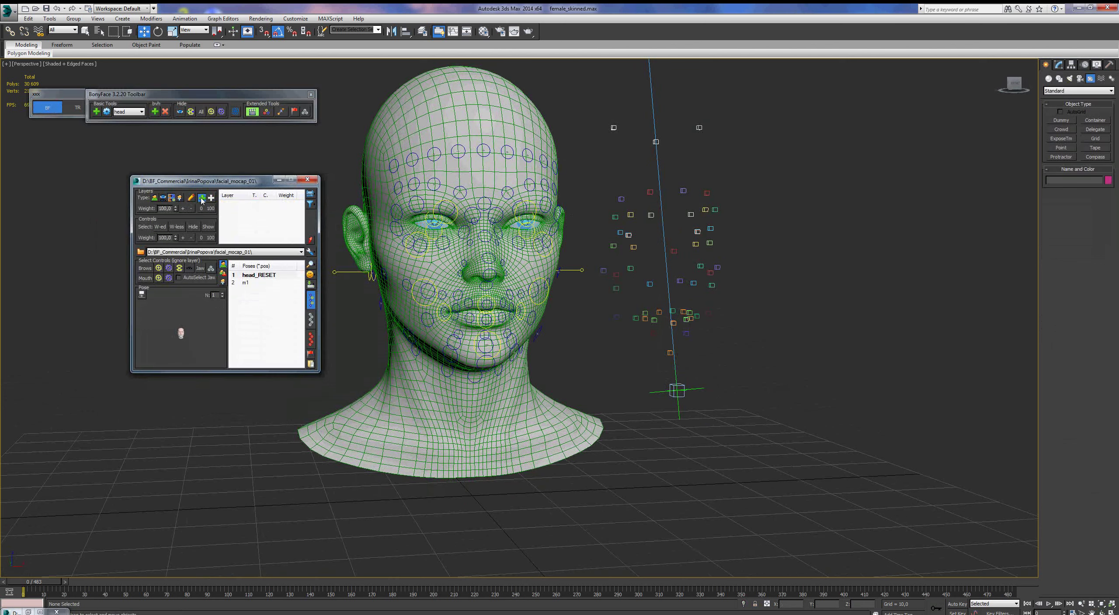
{"action": "left_click", "coordinate": [310, 194]}
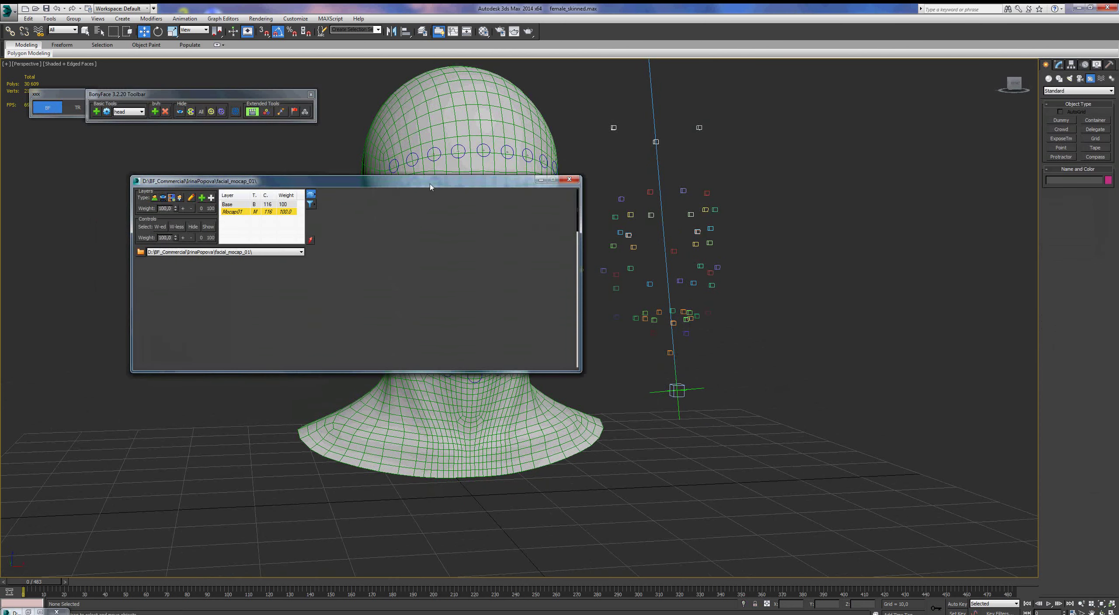
{"action": "left_click_drag", "start_coordinate": [434, 186], "coordinate": [358, 184]}
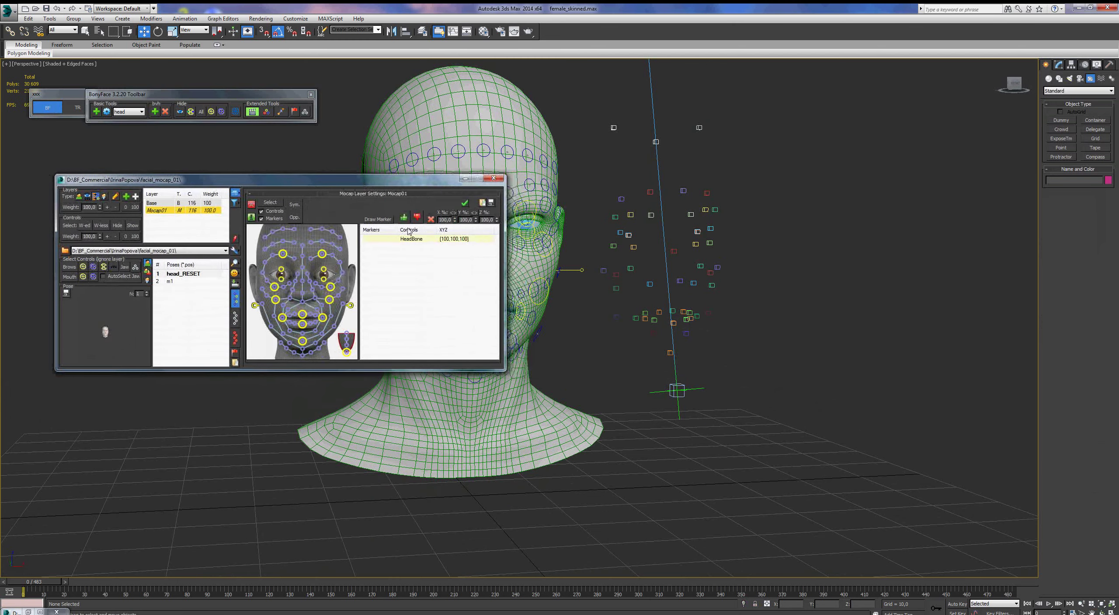
Select HeadBone and marker Point001, then link them in the Mocap01 layer
{"action": "left_click", "coordinate": [1092, 612]}
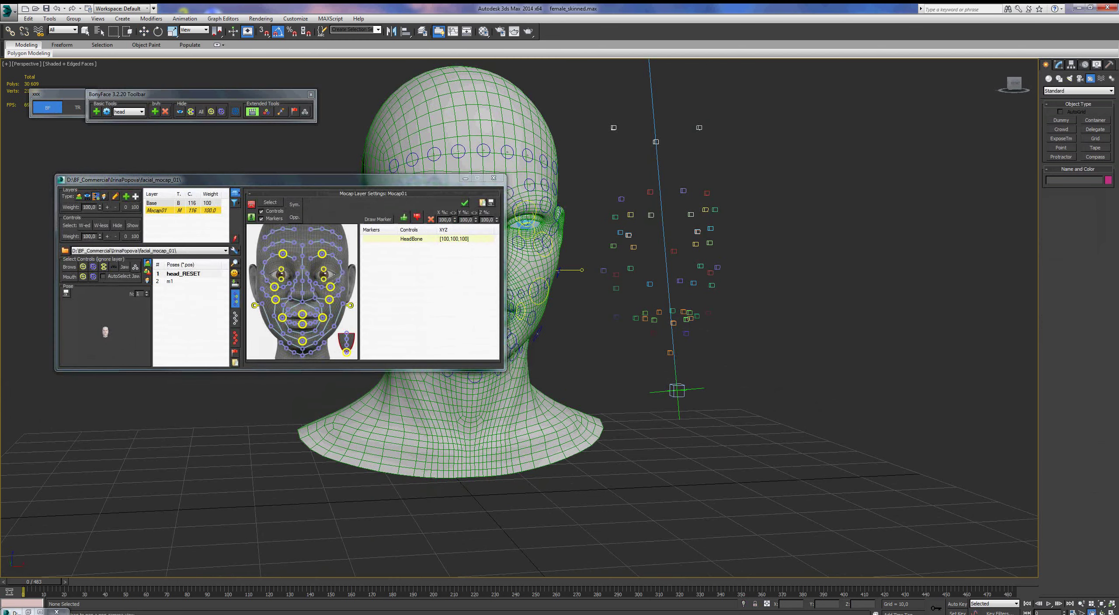
{"action": "left_click_drag", "start_coordinate": [604, 390], "coordinate": [727, 434]}
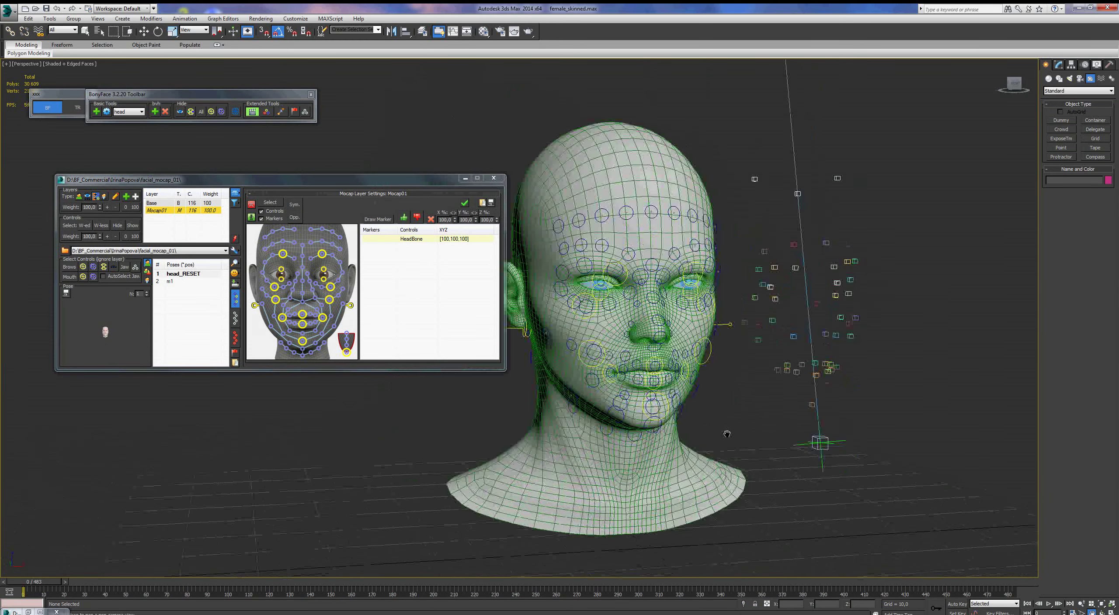
{"action": "key", "text": "w"}
{"action": "left_click", "coordinate": [414, 240]}
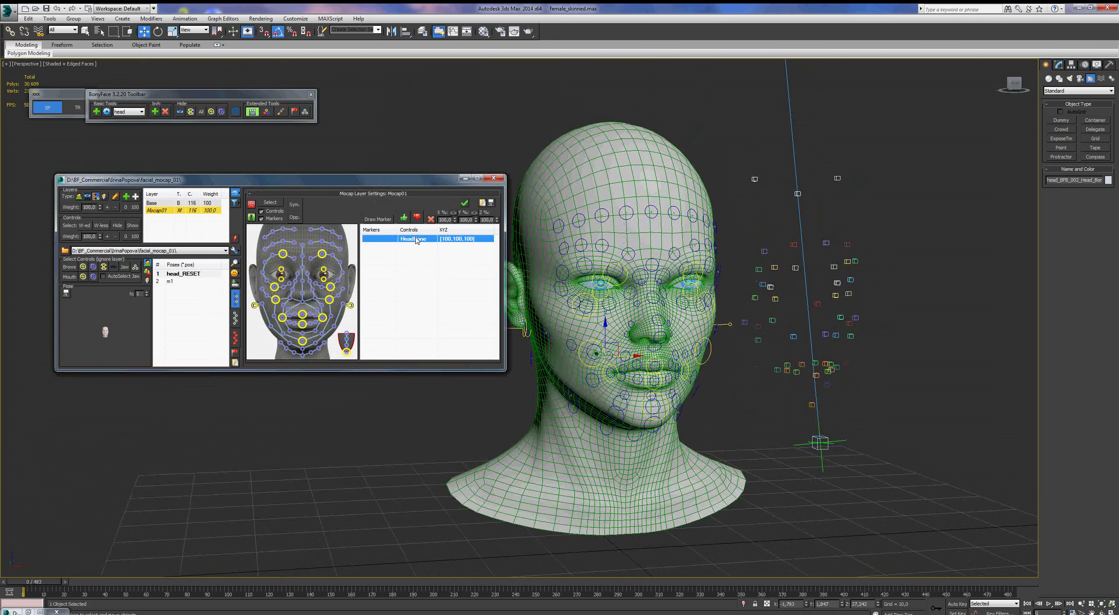
{"action": "left_click", "coordinate": [839, 442], "text": "ctrl"}
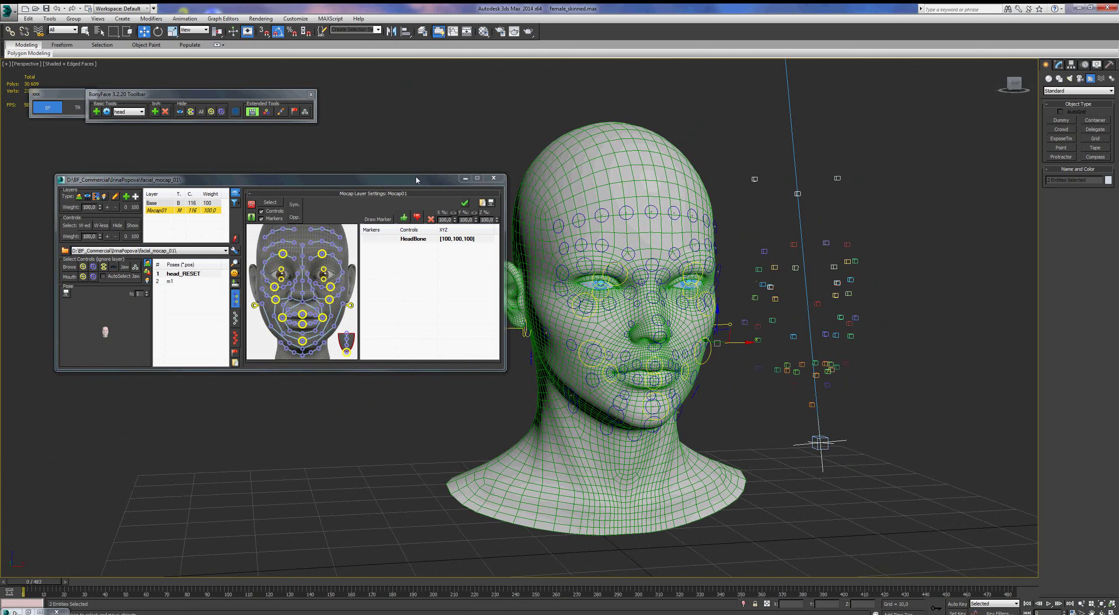
{"action": "left_click", "coordinate": [404, 219]}
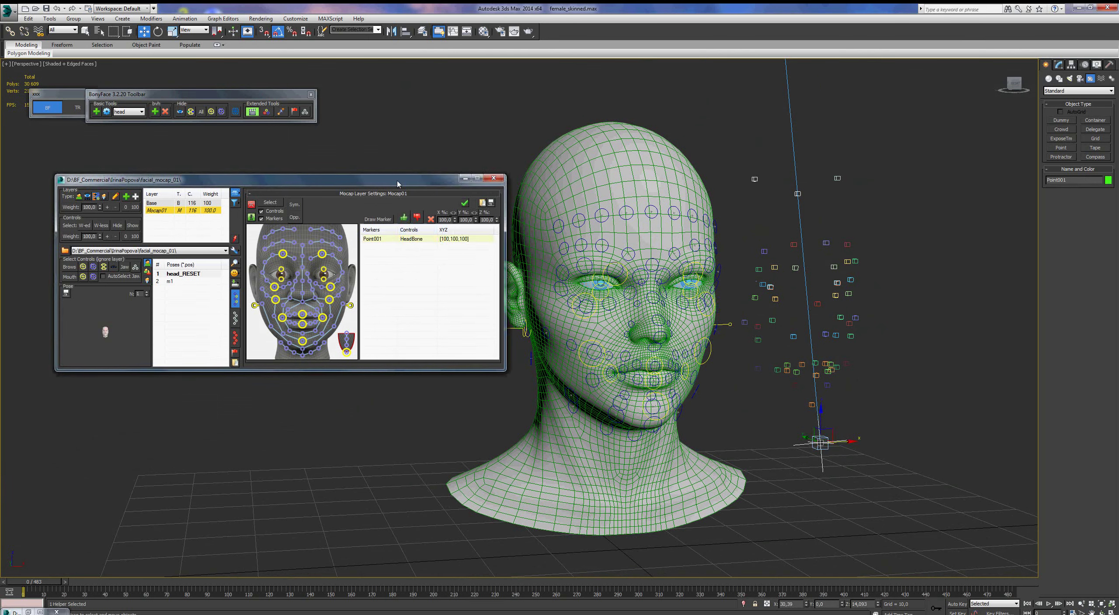
Play the mocap to check the head follows Point001, rewind to frame 0, and select the chin jaw control
{"action": "left_click_drag", "start_coordinate": [398, 183], "coordinate": [421, 177]}
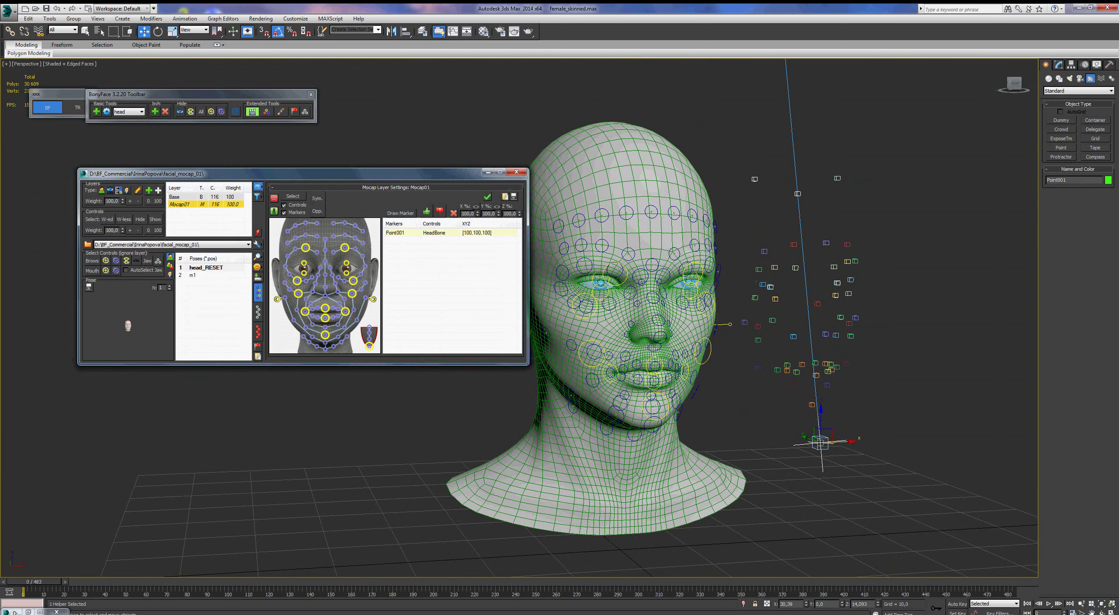
{"action": "left_click", "coordinate": [1049, 605]}
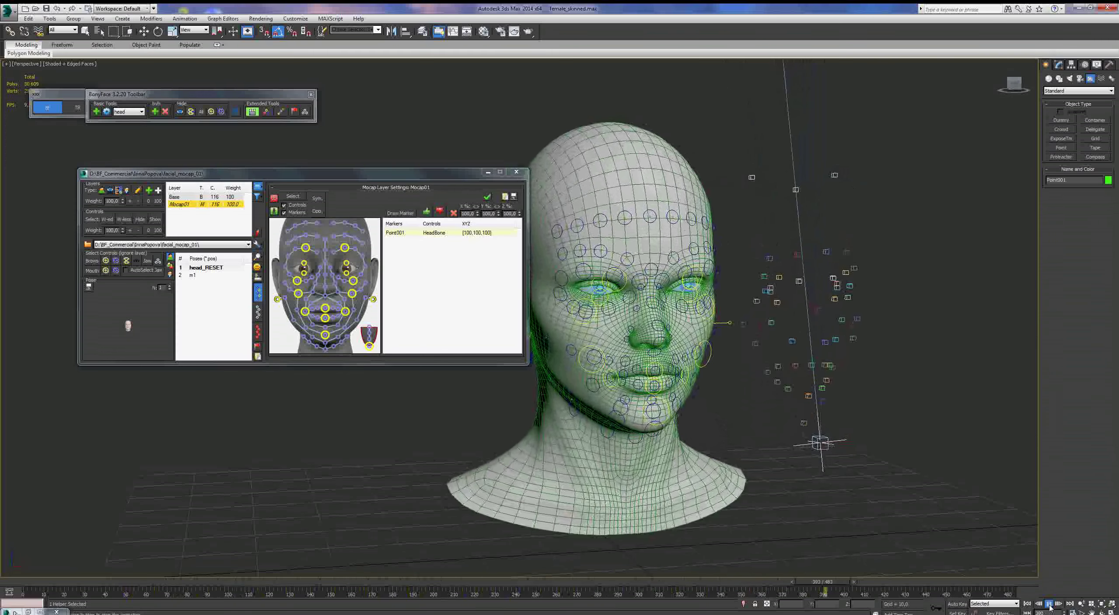
{"action": "left_click", "coordinate": [1048, 605]}
{"action": "left_click", "coordinate": [1028, 606]}
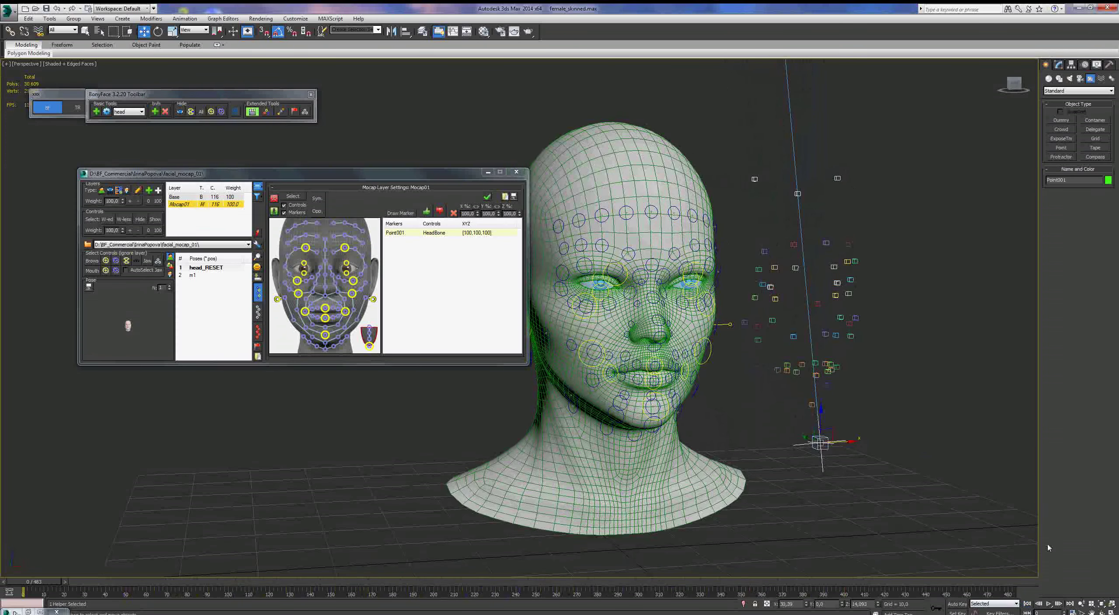
{"action": "key", "text": "ctrl+p"}
{"action": "left_click_drag", "start_coordinate": [764, 428], "coordinate": [730, 443]}
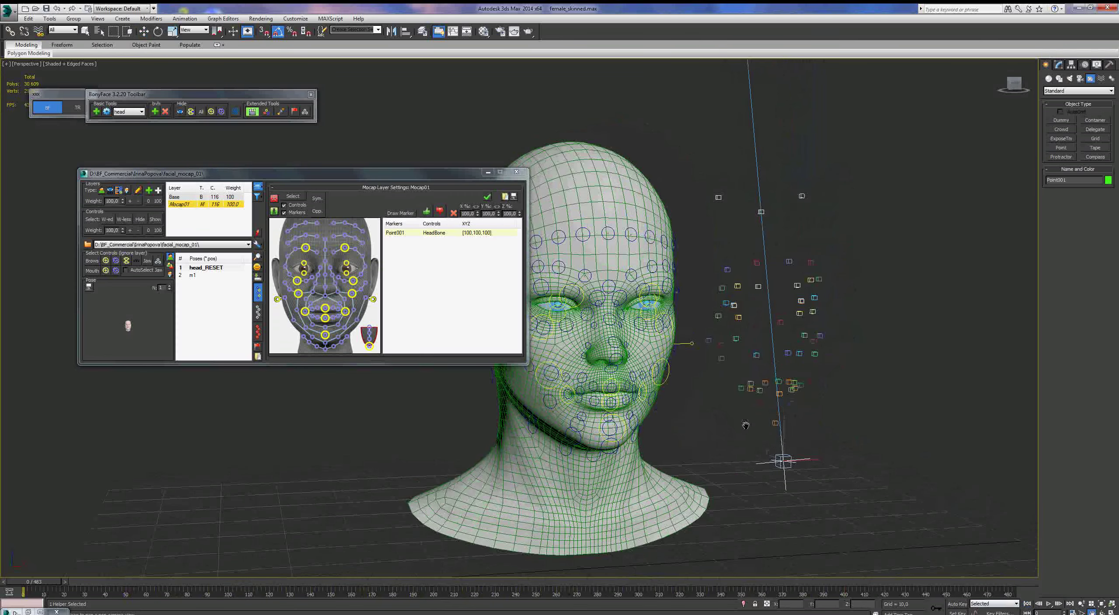
{"action": "key", "text": "w"}
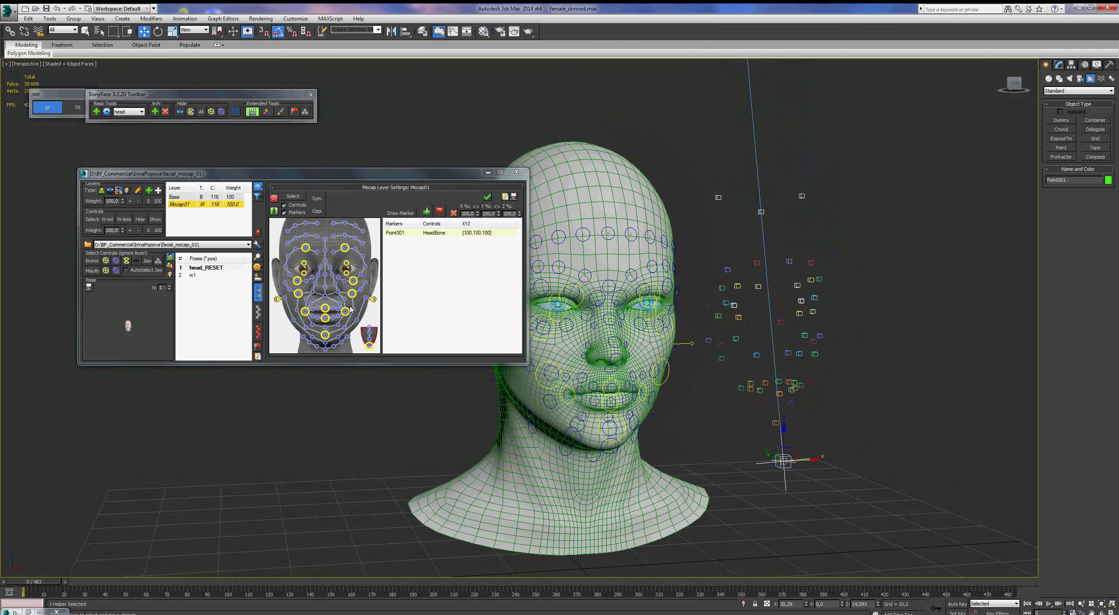
{"action": "left_click", "coordinate": [325, 335]}
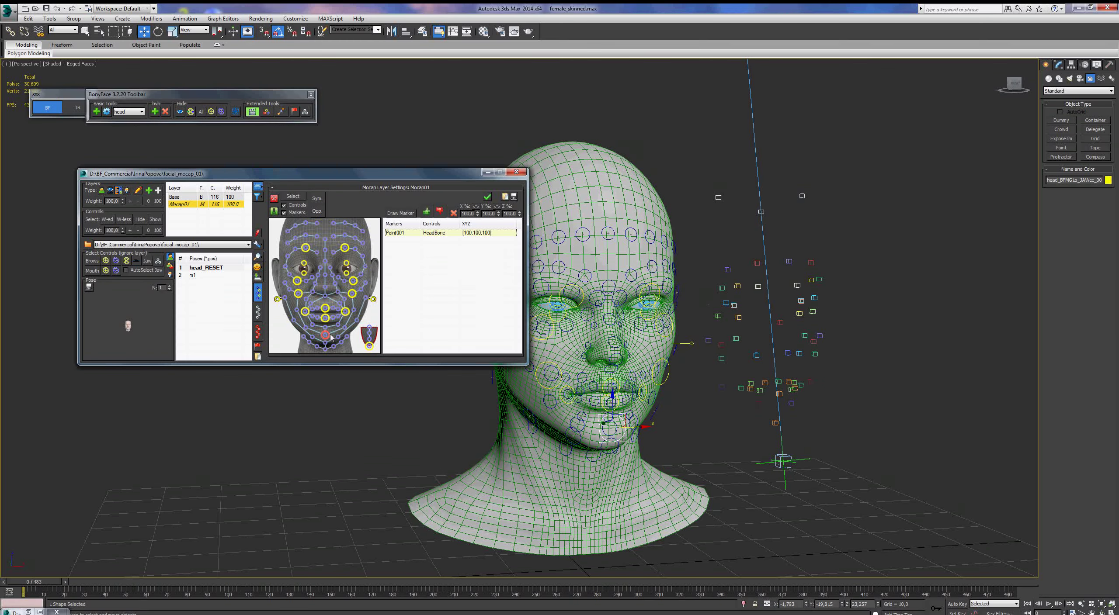
Link marker m_chin to jaw control JAWcc_001 and play the mocap to test it
{"action": "left_click", "coordinate": [774, 422], "text": "ctrl"}
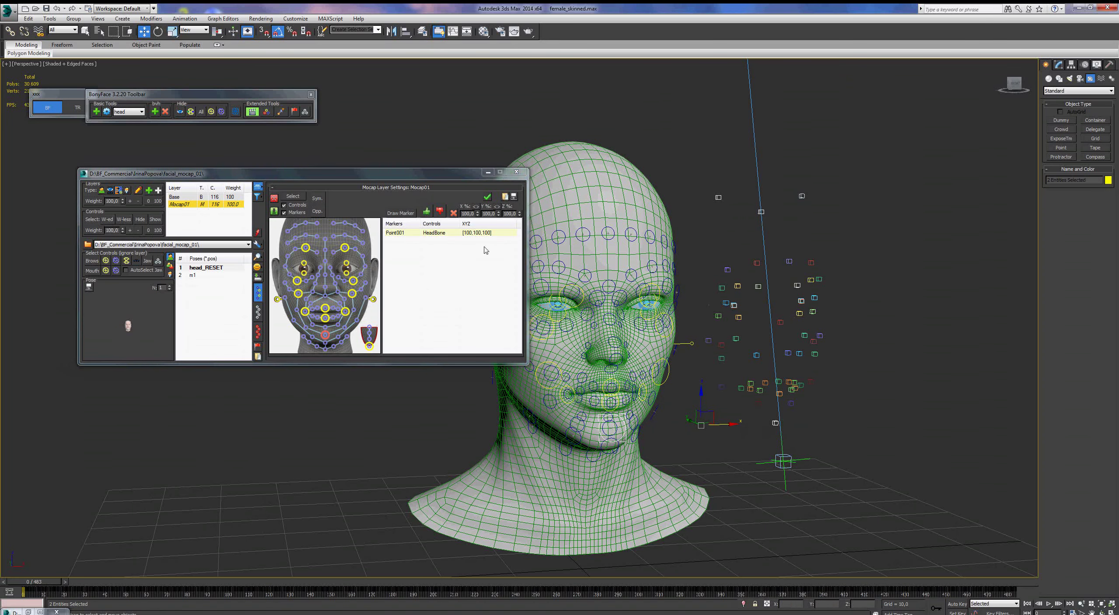
{"action": "left_click", "coordinate": [427, 213]}
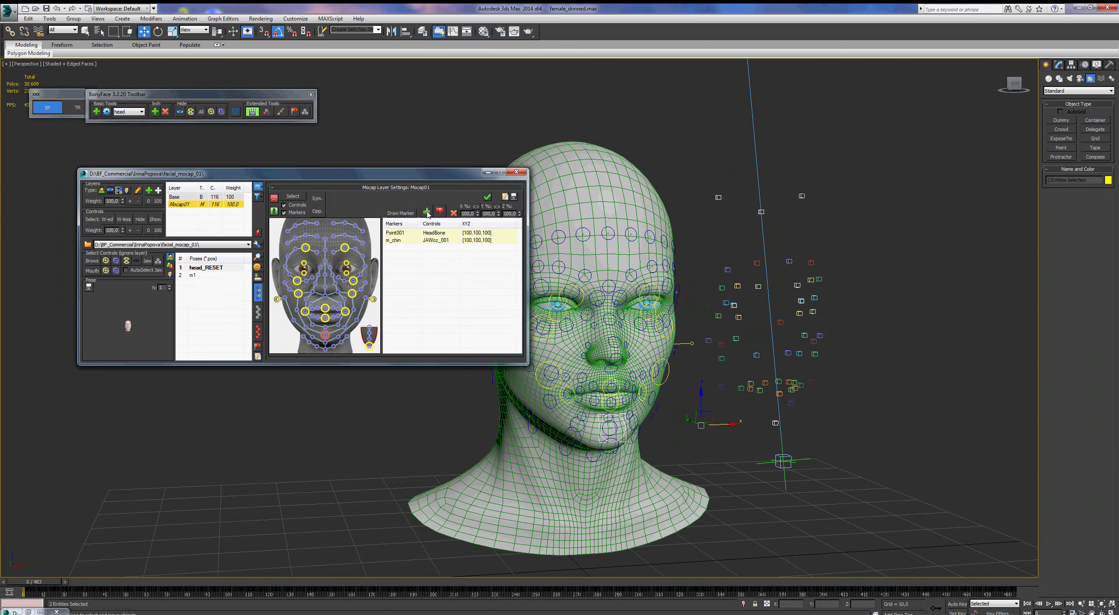
{"action": "left_click", "coordinate": [403, 244]}
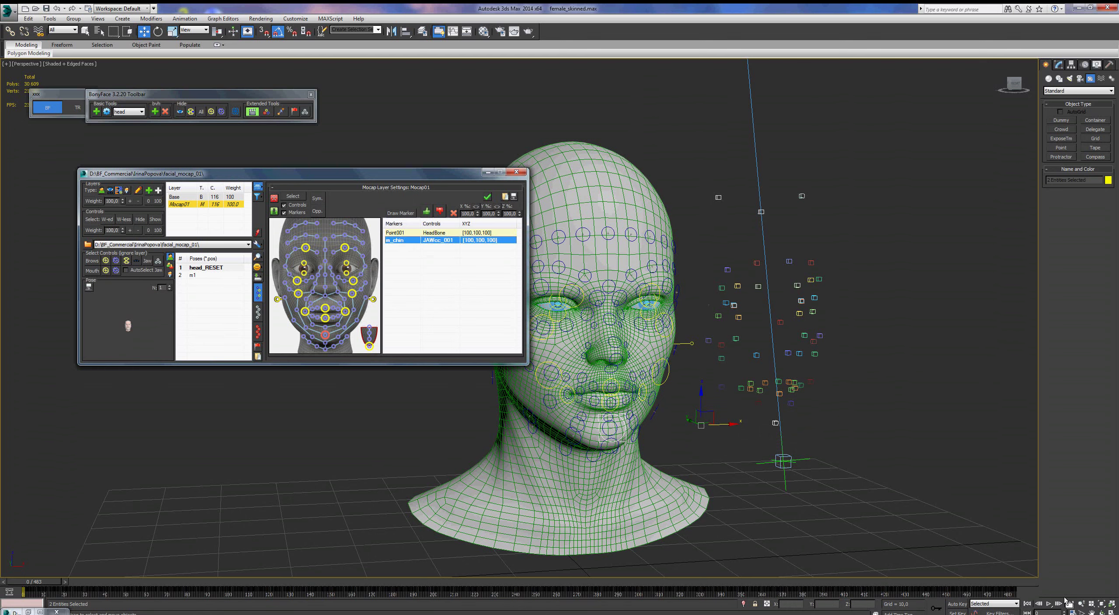
{"action": "left_click", "coordinate": [1048, 604]}
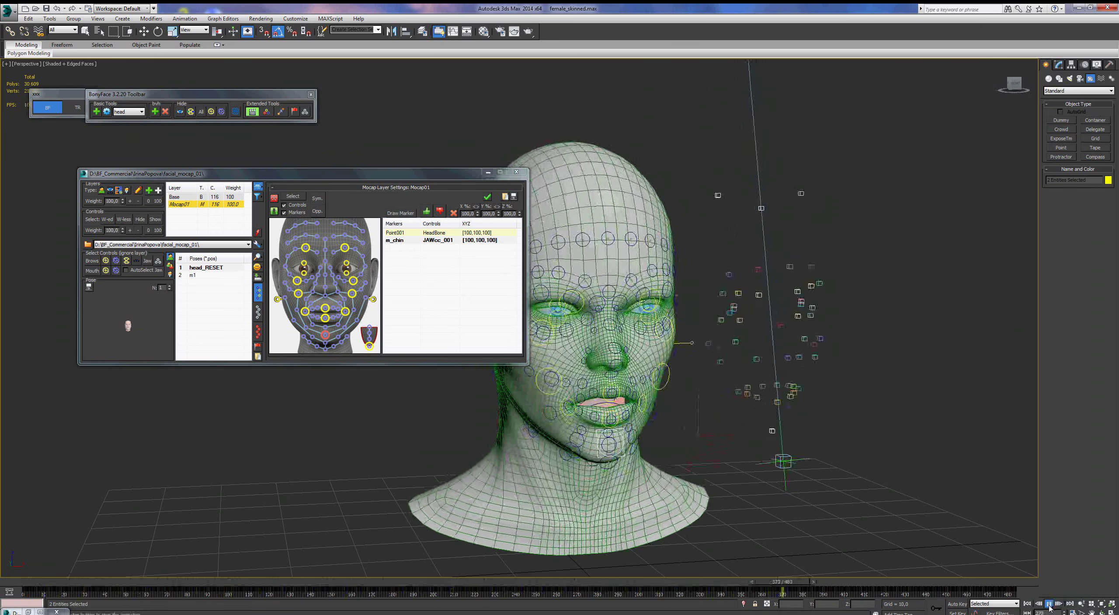
Stop playback and scrub the timeline to inspect the jaw, ending at frame 89 with the mouth wide open
{"action": "left_click", "coordinate": [1049, 607]}
{"action": "key", "text": "w"}
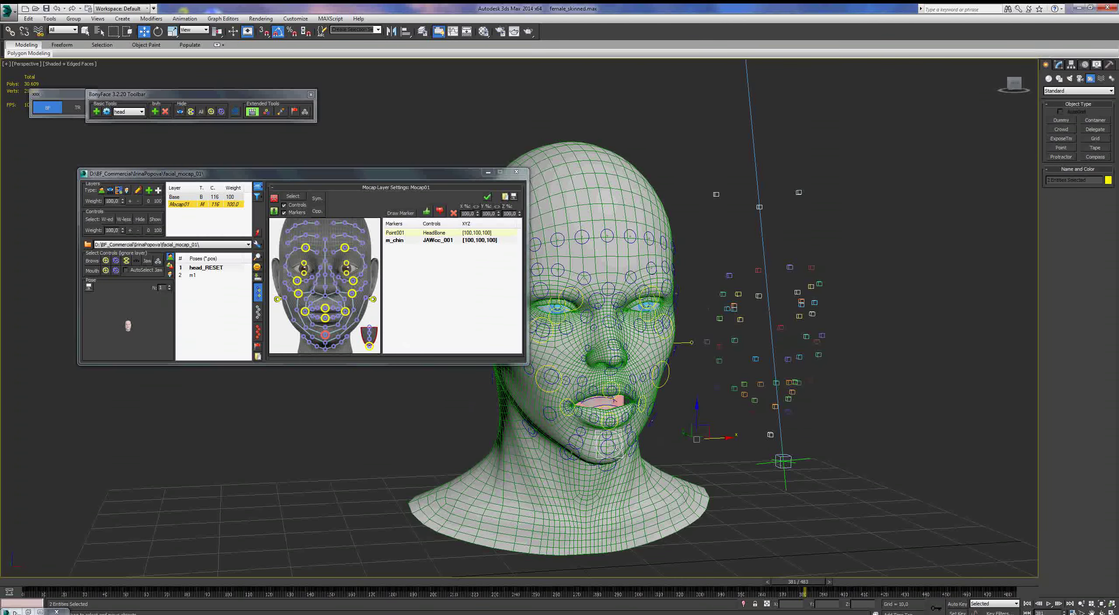
{"action": "left_click", "coordinate": [617, 455]}
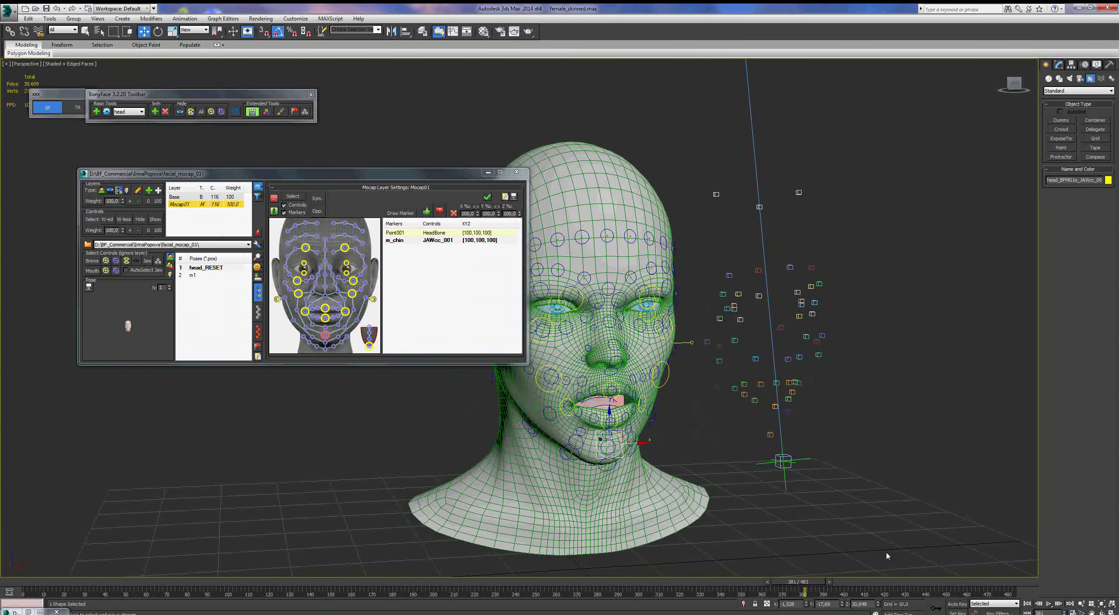
{"action": "mouse_move", "coordinate": [809, 585]}
{"action": "left_mouse_down"}
{"action": "mouse_move", "coordinate": [119, 547]}
{"action": "mouse_move", "coordinate": [667, 580]}
{"action": "mouse_move", "coordinate": [308, 584]}
{"action": "mouse_move", "coordinate": [251, 547]}
{"action": "mouse_move", "coordinate": [485, 582]}
{"action": "left_mouse_up"}
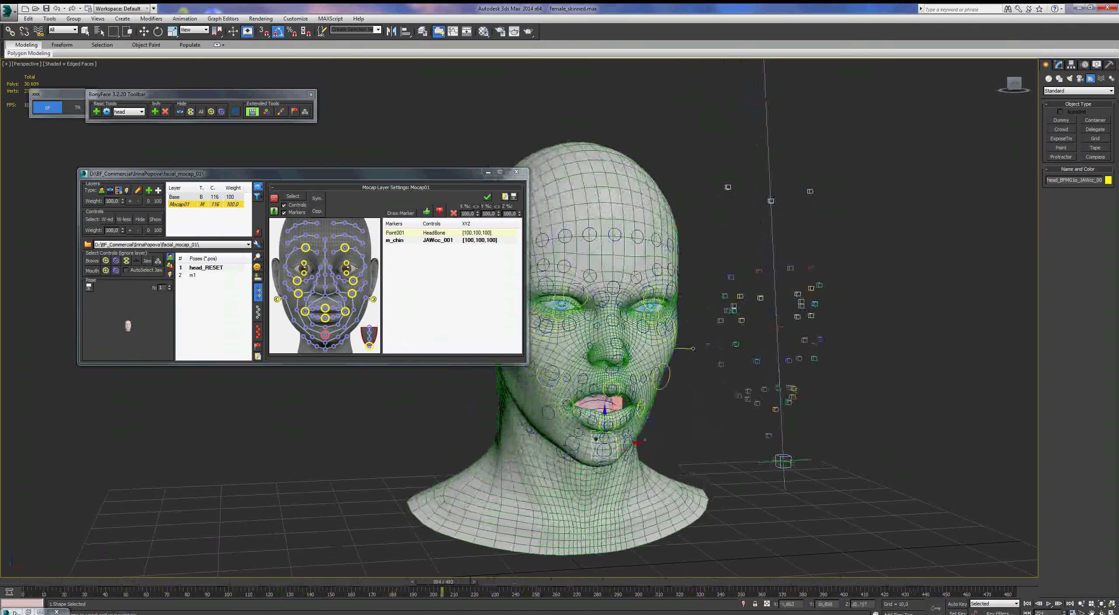
{"action": "key", "text": "w"}
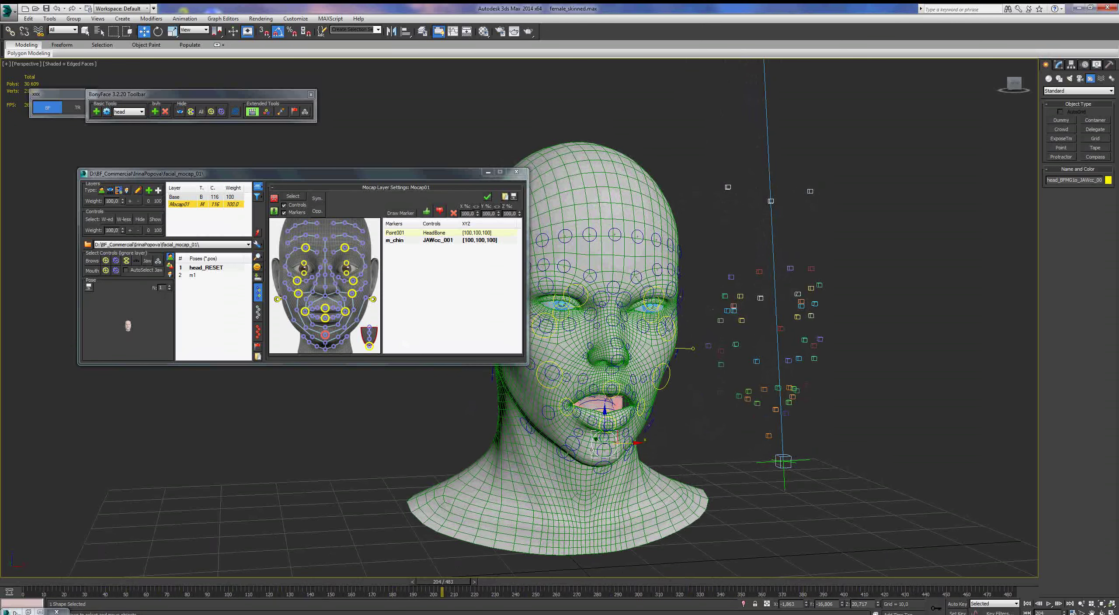
{"action": "left_click_drag", "start_coordinate": [452, 583], "coordinate": [141, 589]}
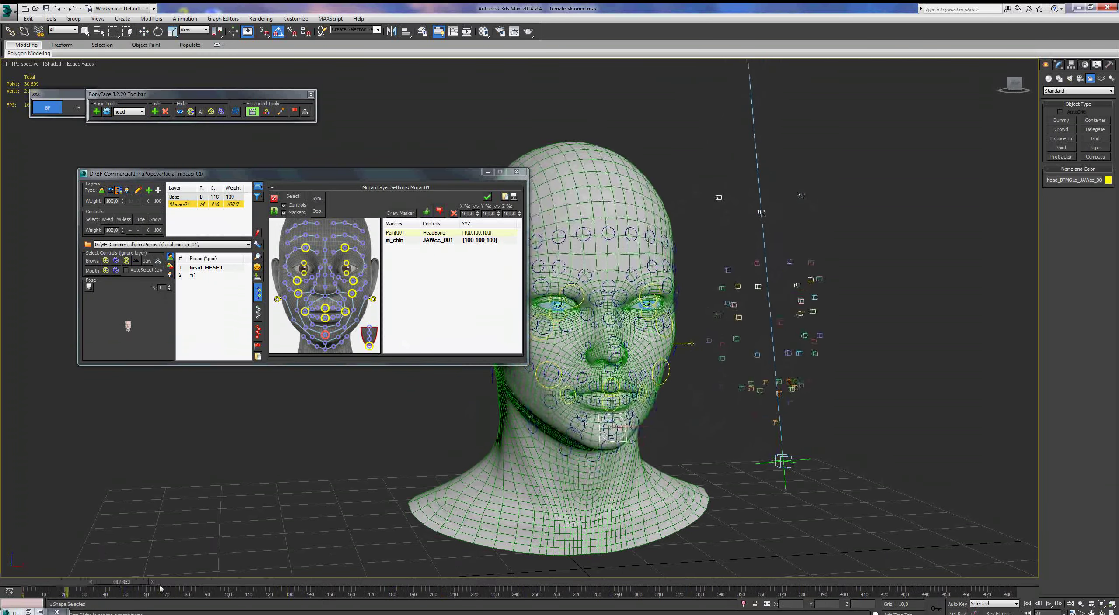
{"action": "mouse_move", "coordinate": [140, 589]}
{"action": "left_mouse_down"}
{"action": "mouse_move", "coordinate": [433, 583]}
{"action": "mouse_move", "coordinate": [25, 580]}
{"action": "mouse_move", "coordinate": [214, 586]}
{"action": "mouse_move", "coordinate": [204, 585]}
{"action": "left_mouse_up"}
{"action": "key", "text": "w"}
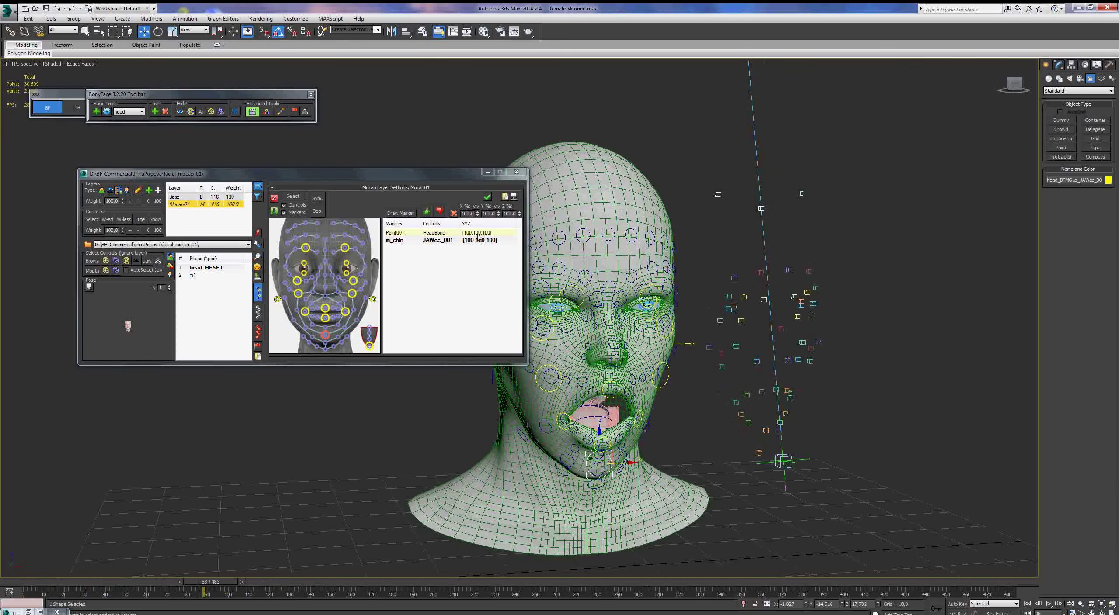
Set the m_chin link's Y scaling to -16.4
{"action": "left_click", "coordinate": [436, 242]}
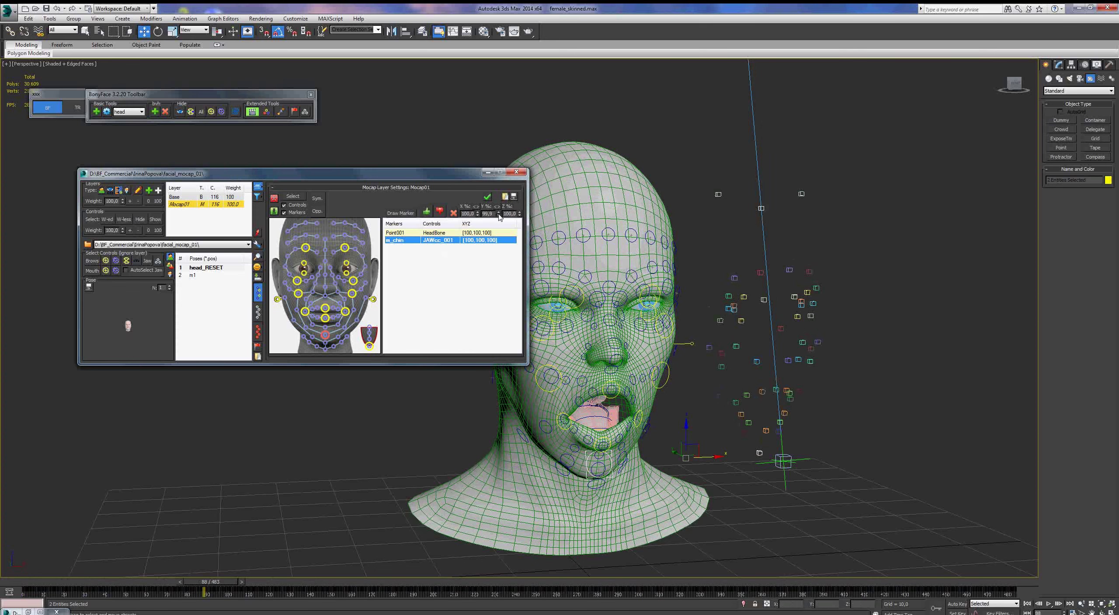
{"action": "left_click_drag", "start_coordinate": [498, 215], "coordinate": [521, 13]}
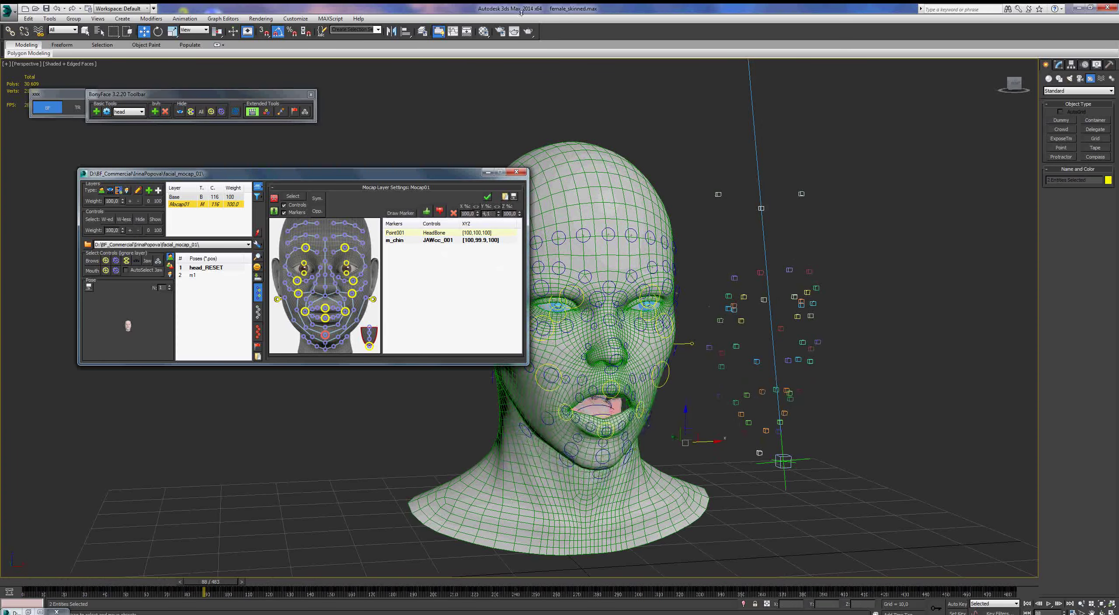
{"action": "left_click_drag", "start_coordinate": [521, 95], "coordinate": [539, 93]}
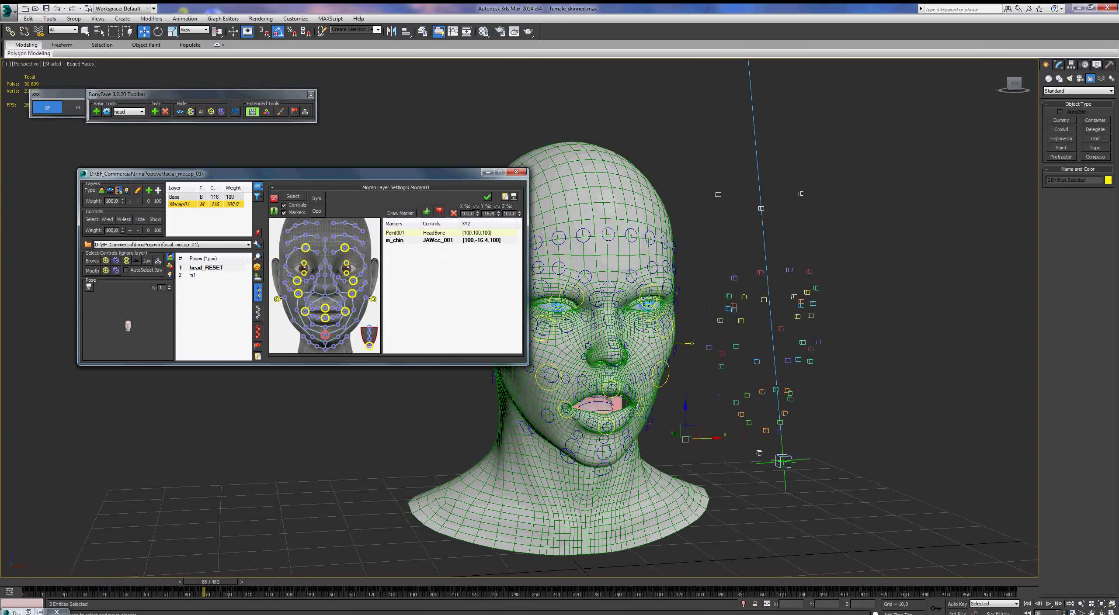
Play and scrub to frame 97 to check the jaw, then shift the mocap window left
{"action": "left_click", "coordinate": [1049, 605]}
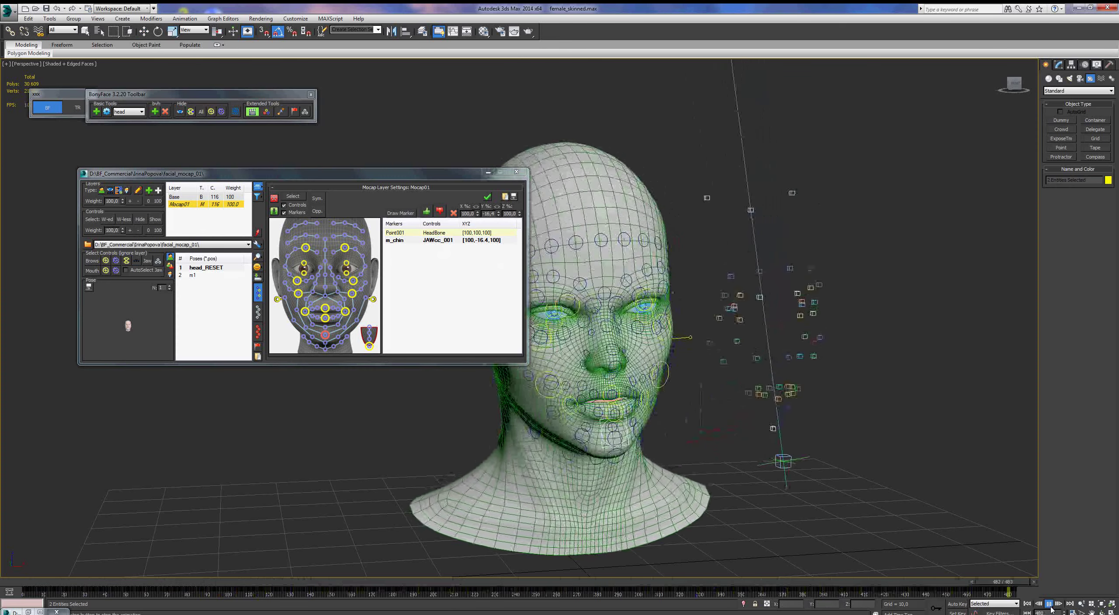
{"action": "left_click", "coordinate": [1048, 604]}
{"action": "key", "text": "w"}
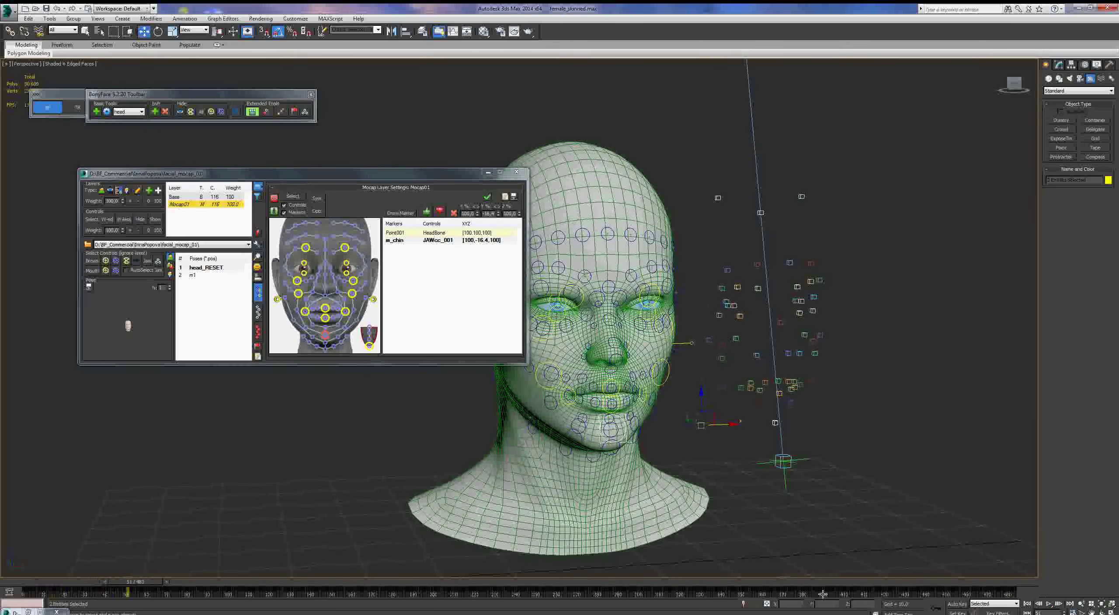
{"action": "left_click_drag", "start_coordinate": [130, 590], "coordinate": [238, 591]}
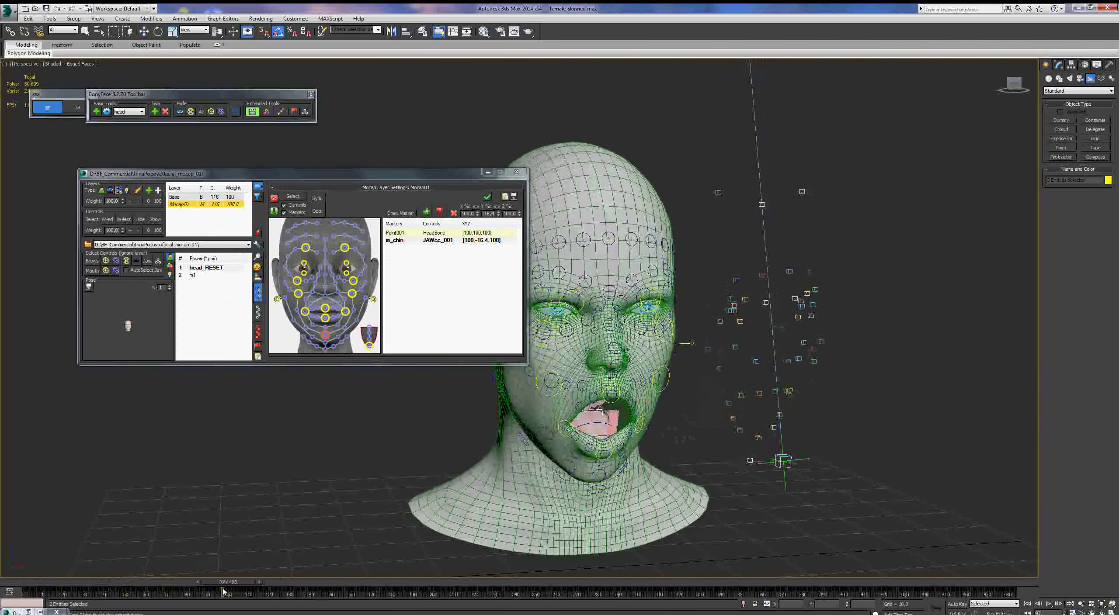
{"action": "left_click_drag", "start_coordinate": [238, 591], "coordinate": [222, 590]}
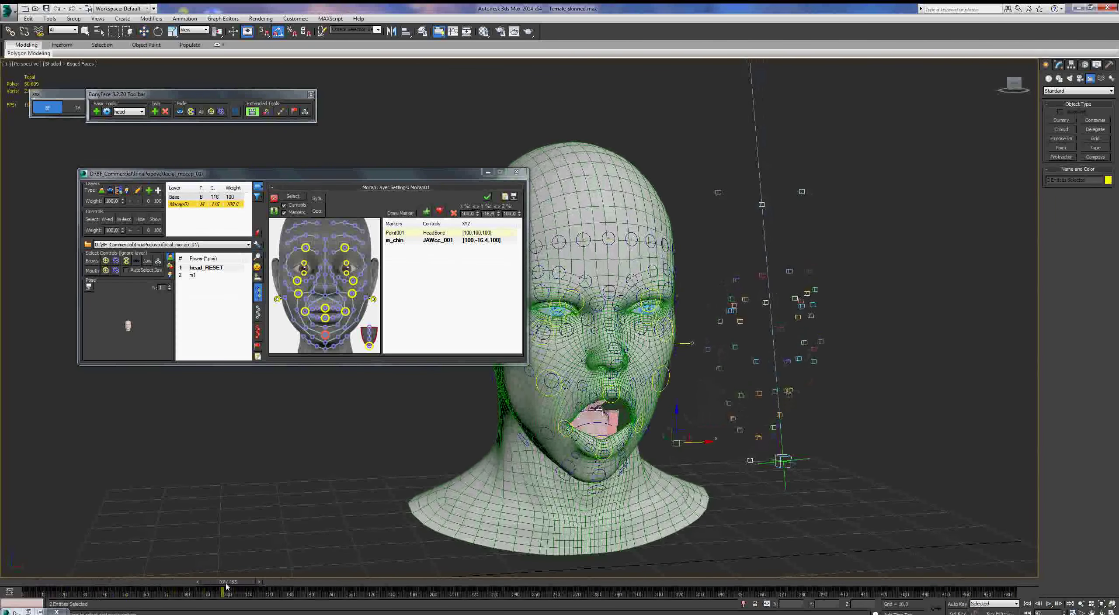
{"action": "left_click", "coordinate": [482, 242]}
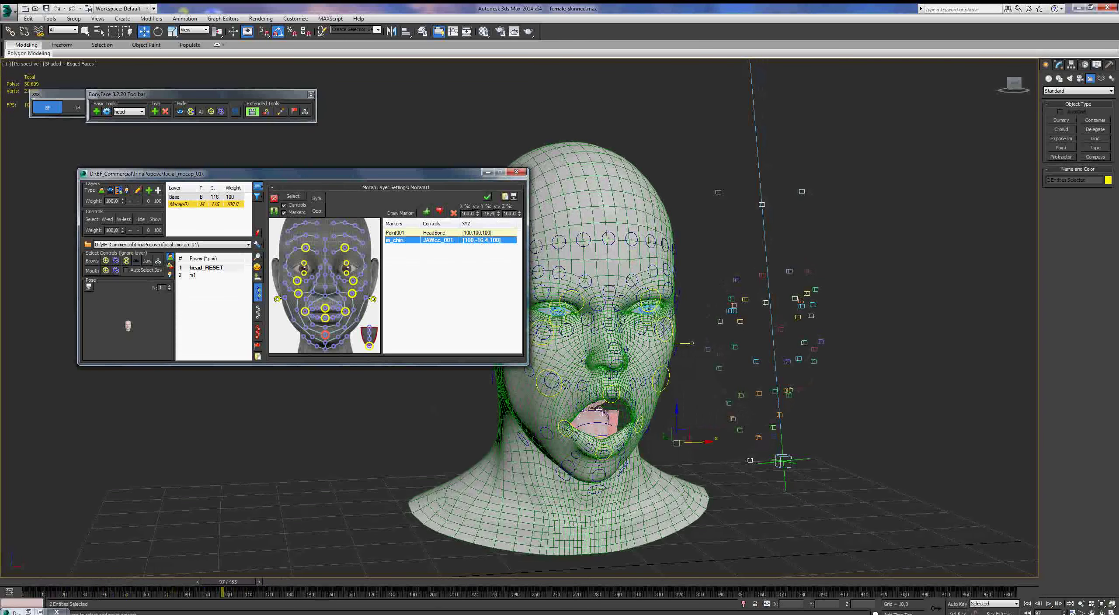
{"action": "left_click_drag", "start_coordinate": [422, 173], "coordinate": [397, 171]}
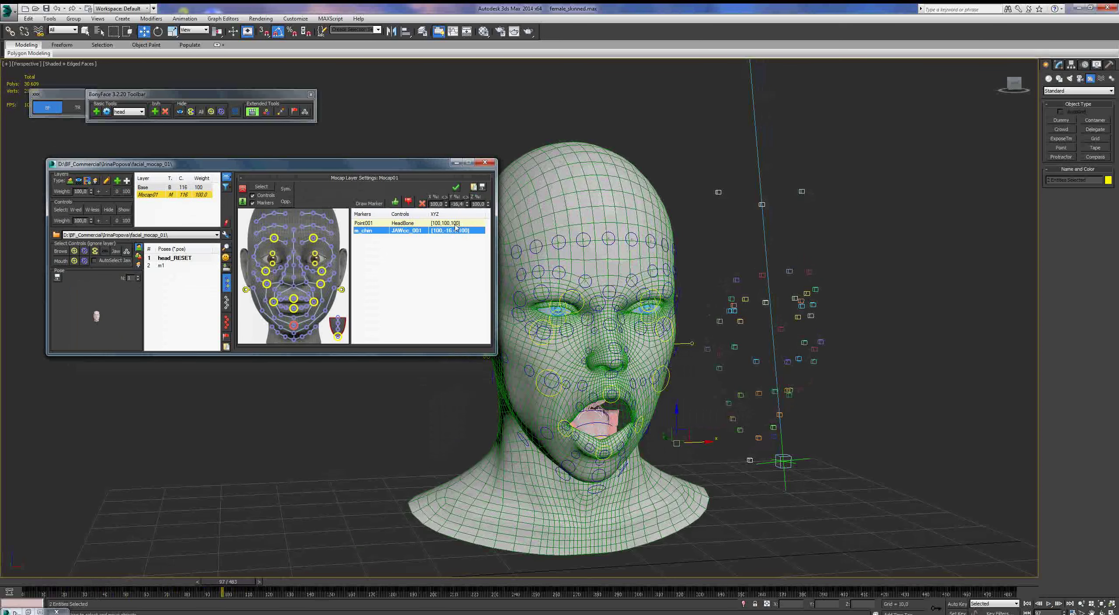
Change the m_chin link's XYZ scaling to 100, 40, 10 for a smaller jaw opening
{"action": "double_click", "coordinate": [457, 204]}
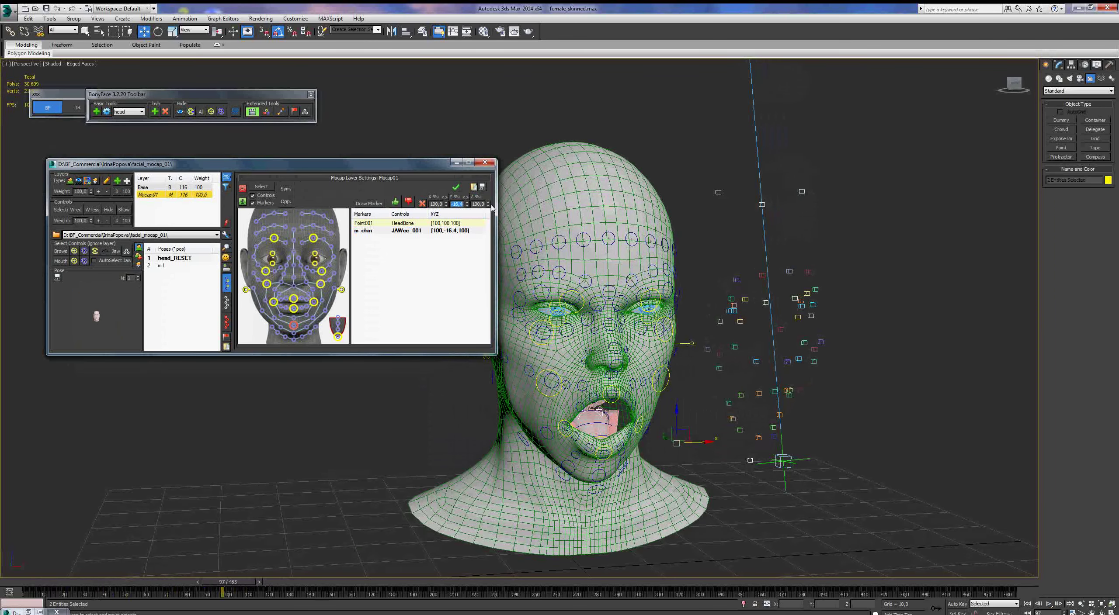
{"action": "type", "text": "0"}
{"action": "key", "text": "Return"}
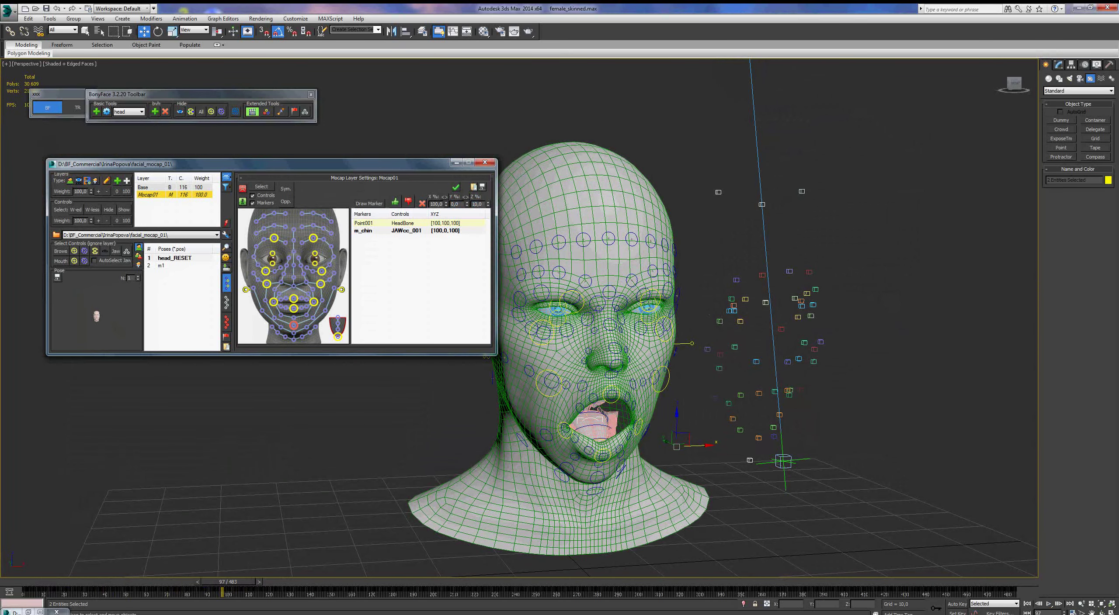
{"action": "type", "text": "10"}
{"action": "key", "text": "Return"}
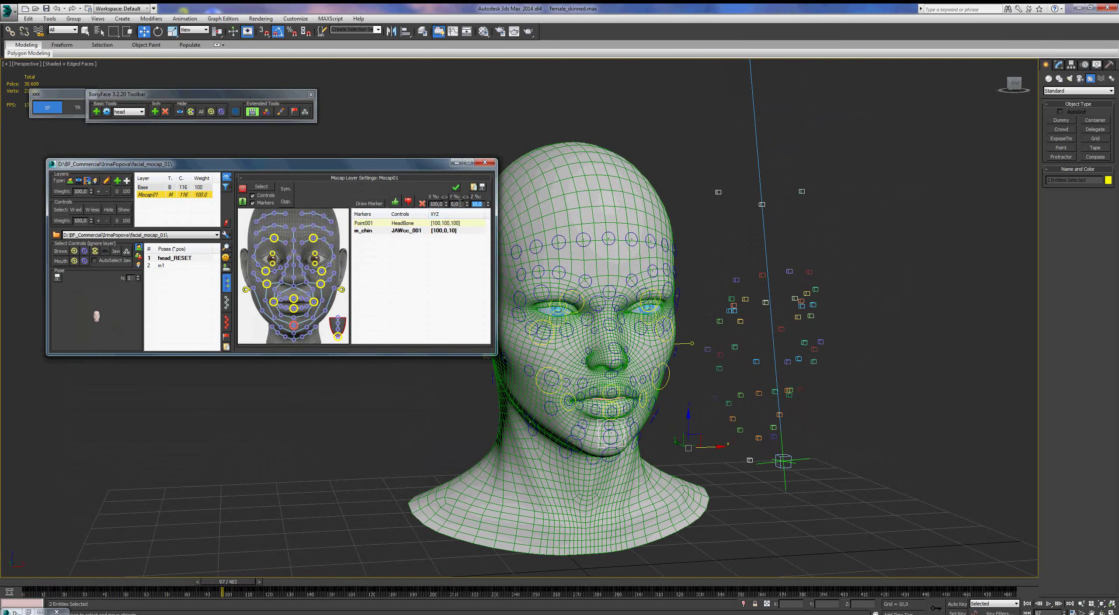
{"action": "double_click", "coordinate": [458, 205]}
{"action": "type", "text": "40"}
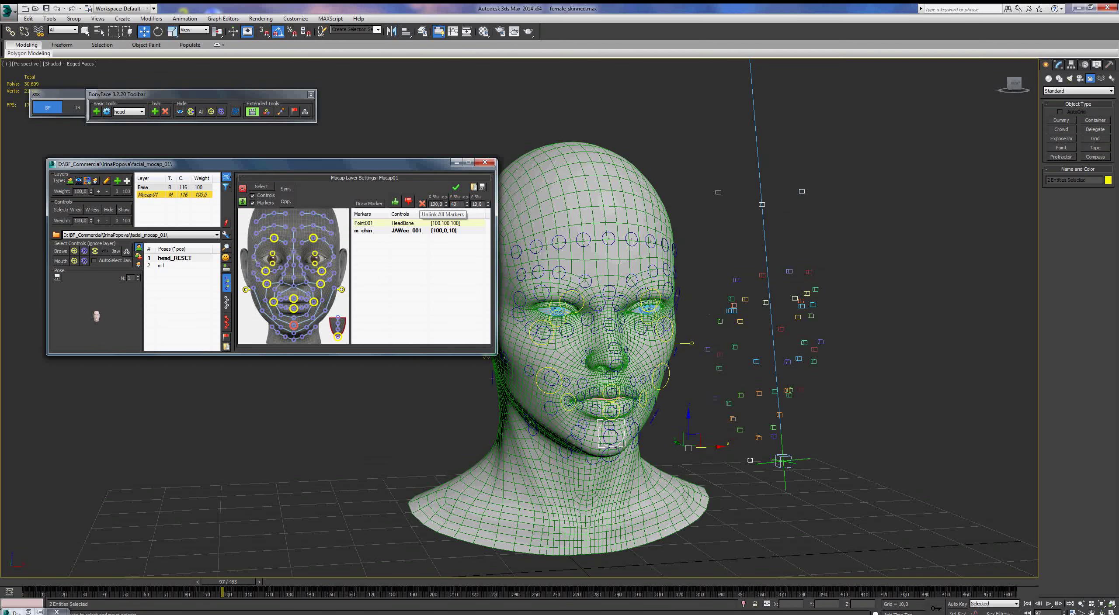
{"action": "key", "text": "Return"}
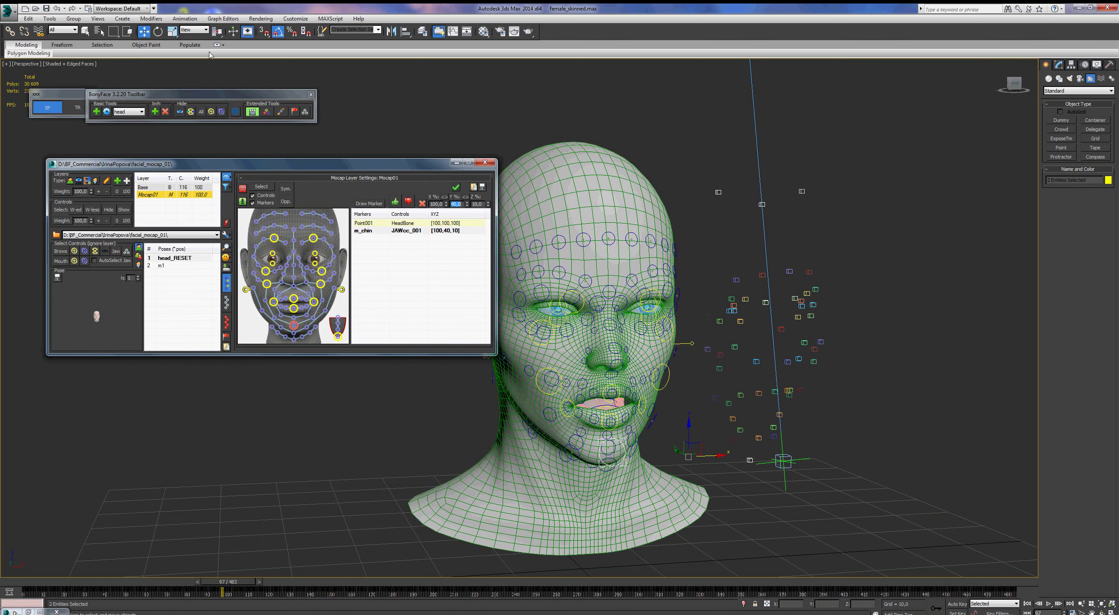
Switch to Use Pivot Point Center and the Local reference coordinate system
{"action": "left_click", "coordinate": [217, 33]}
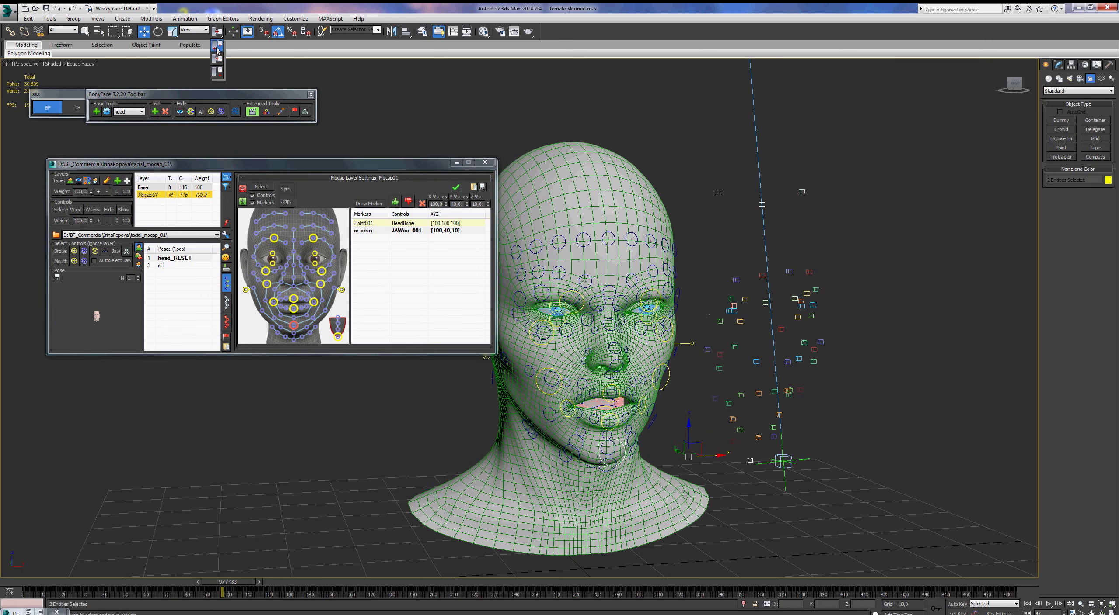
{"action": "left_click", "coordinate": [217, 44]}
{"action": "left_click", "coordinate": [194, 30]}
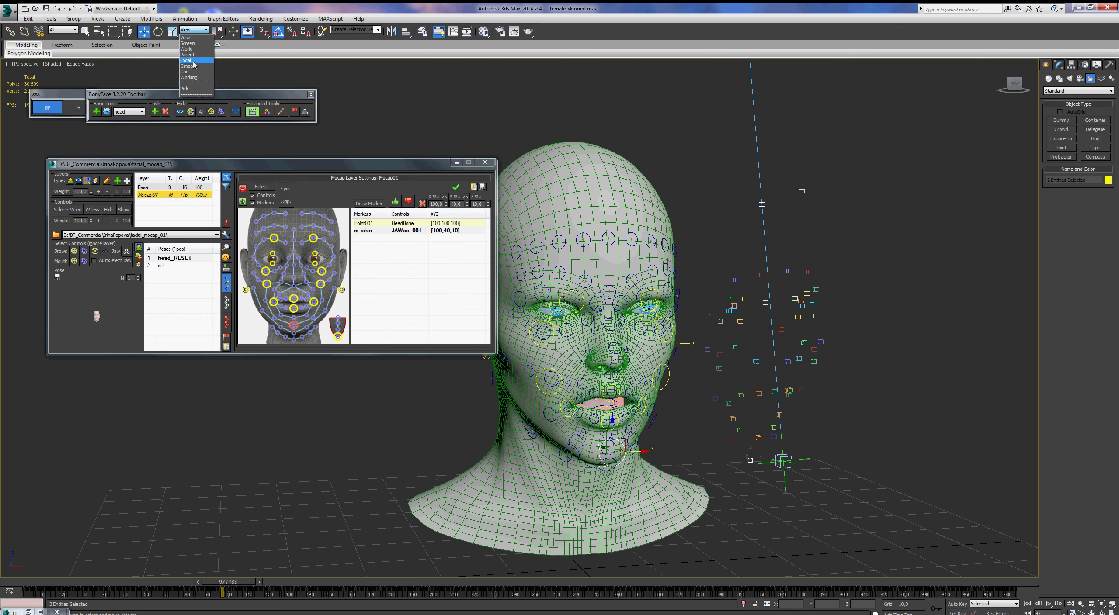
{"action": "left_click", "coordinate": [195, 61]}
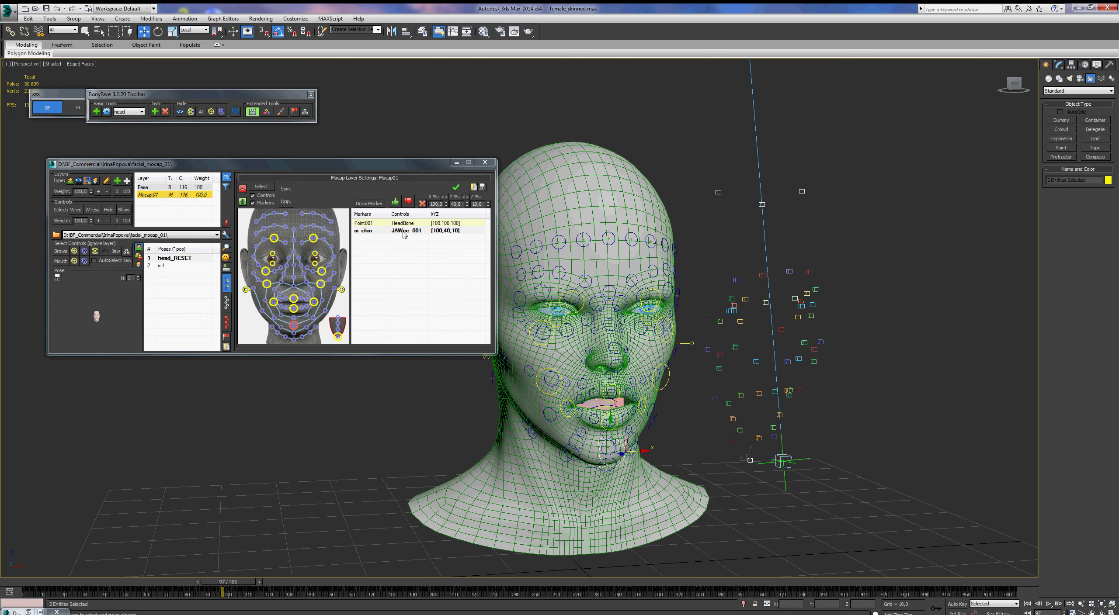
Zero m_chin's Z scaling (100, 40, 0) and replay the animation
{"action": "left_click", "coordinate": [477, 204]}
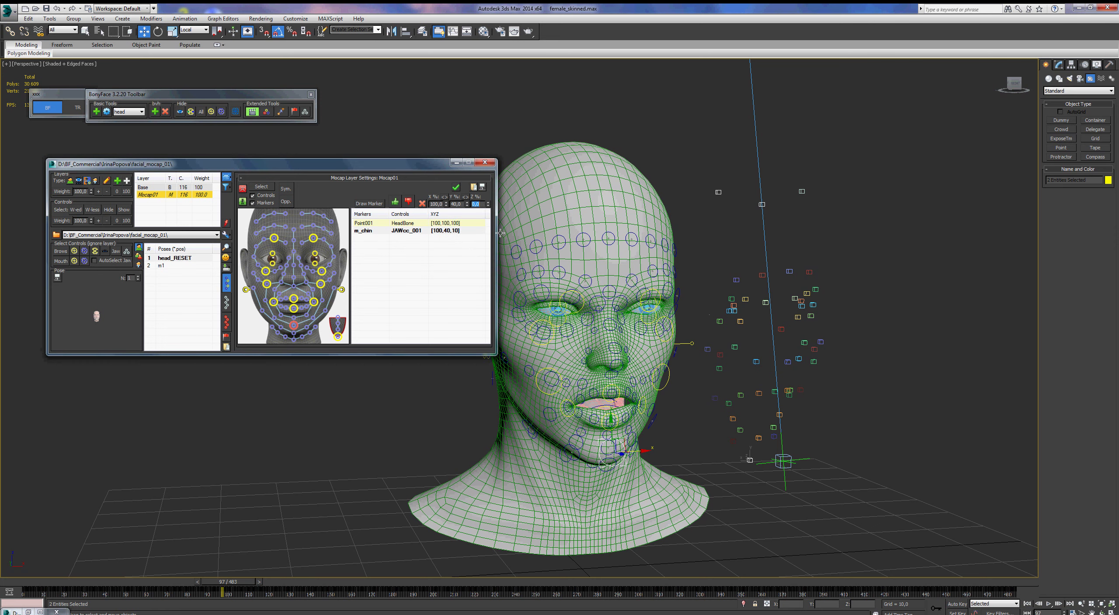
{"action": "key", "text": "Return"}
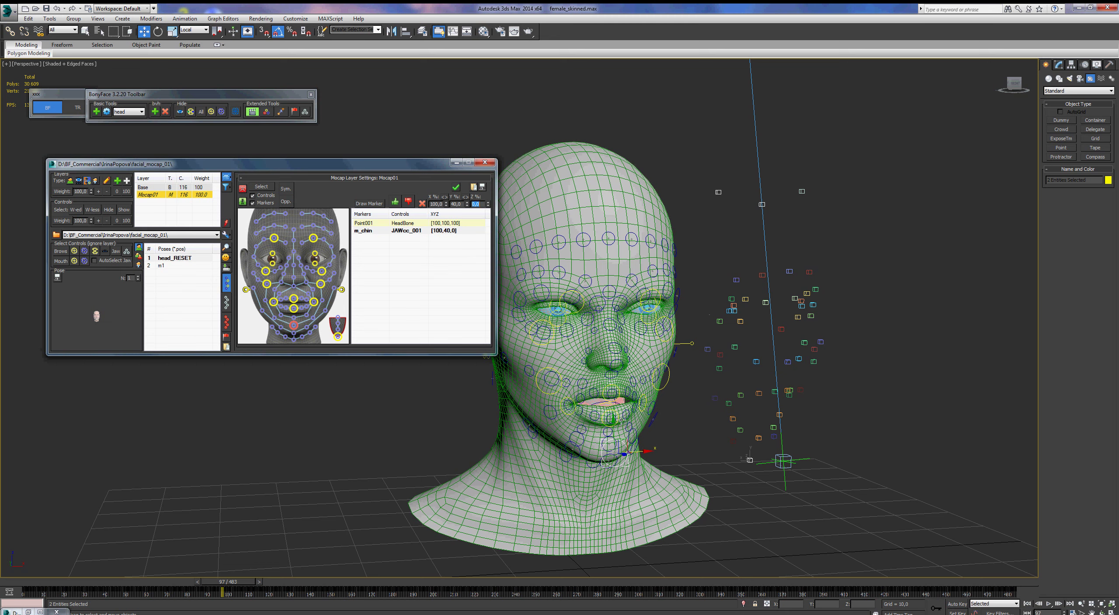
{"action": "left_click", "coordinate": [1027, 604]}
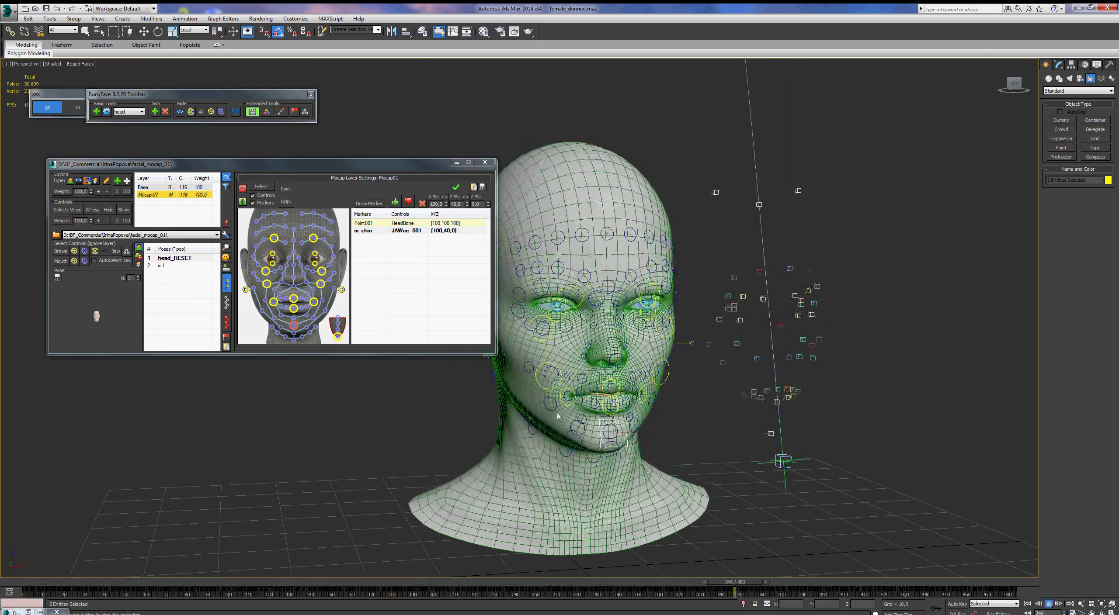
Set the m_chin link's Y scaling to 80, giving 100, 80, 0
{"action": "left_click", "coordinate": [445, 232]}
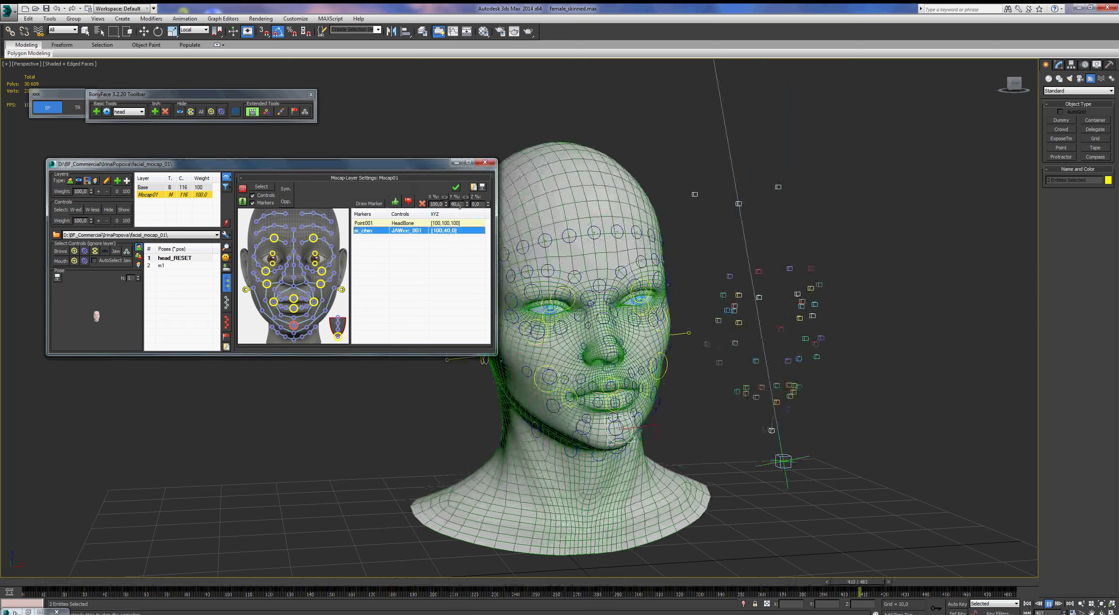
{"action": "double_click", "coordinate": [457, 204]}
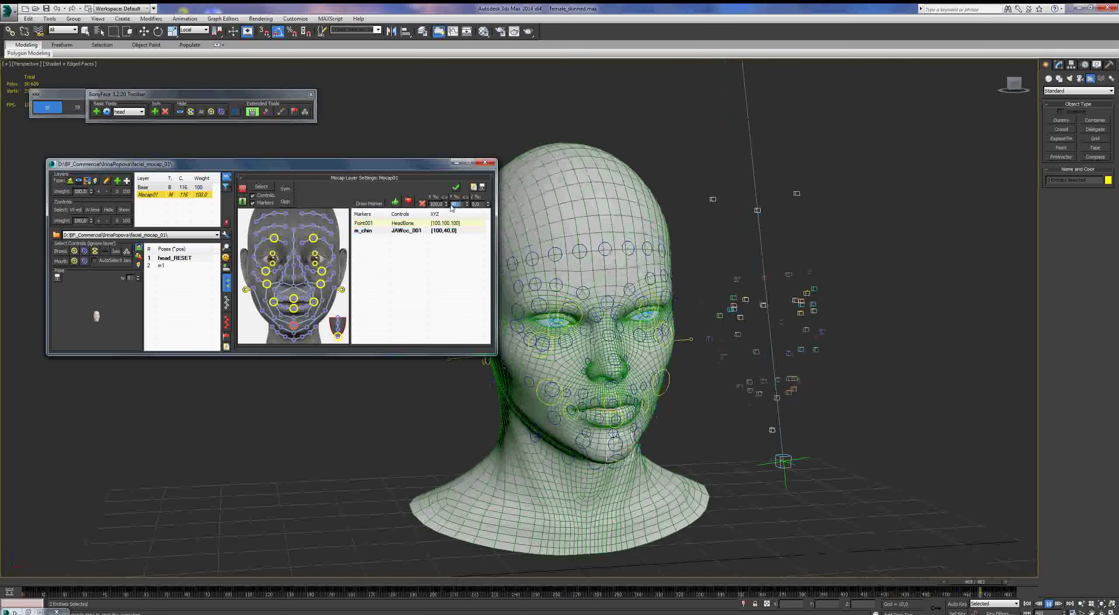
{"action": "type", "text": "80"}
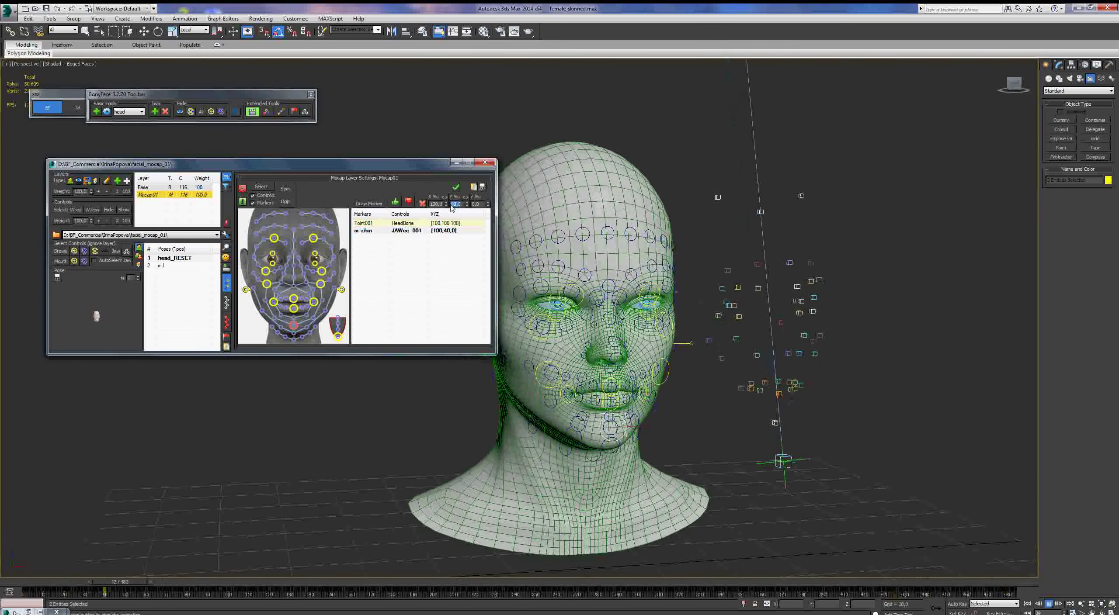
{"action": "key", "text": "Return"}
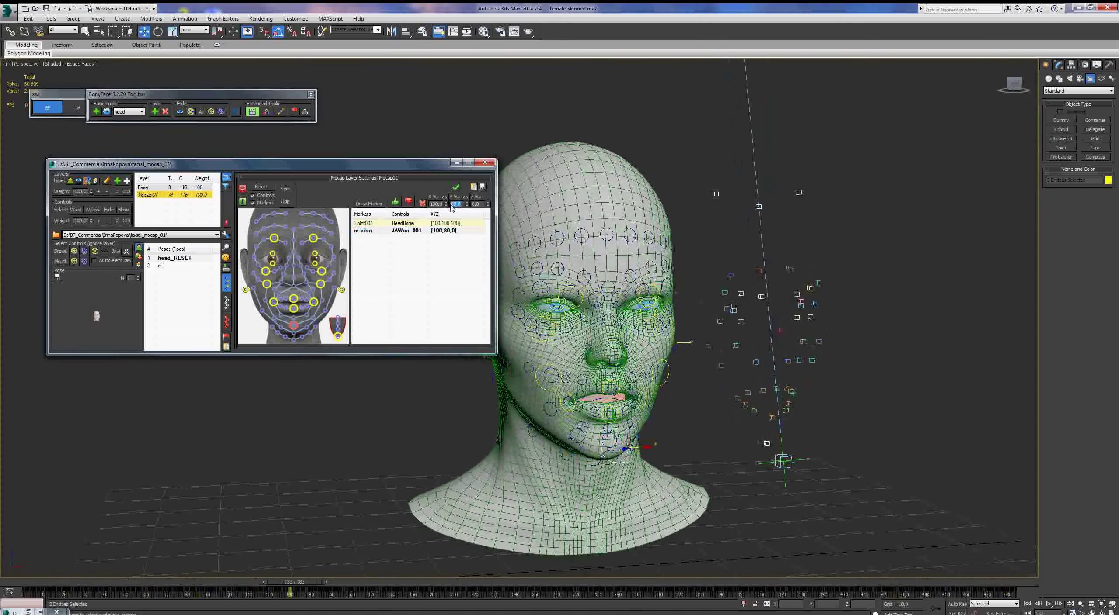
Replay the animation, stop around frame 243, and select the d_m_mouth marker in move mode
{"action": "left_click", "coordinate": [1027, 604]}
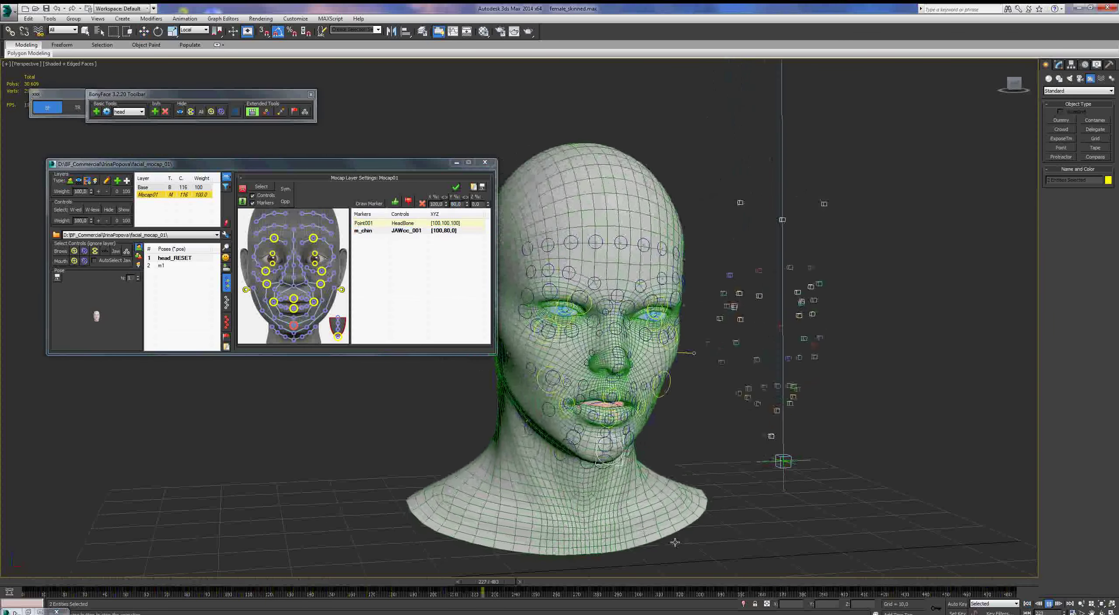
{"action": "left_click", "coordinate": [1051, 604]}
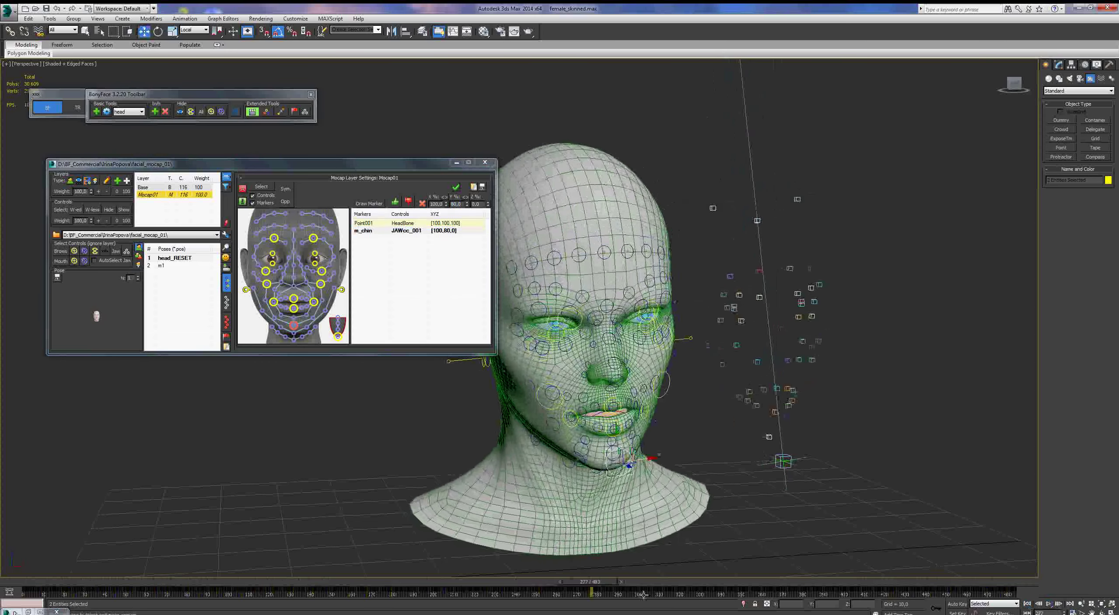
{"action": "left_click_drag", "start_coordinate": [566, 582], "coordinate": [512, 582]}
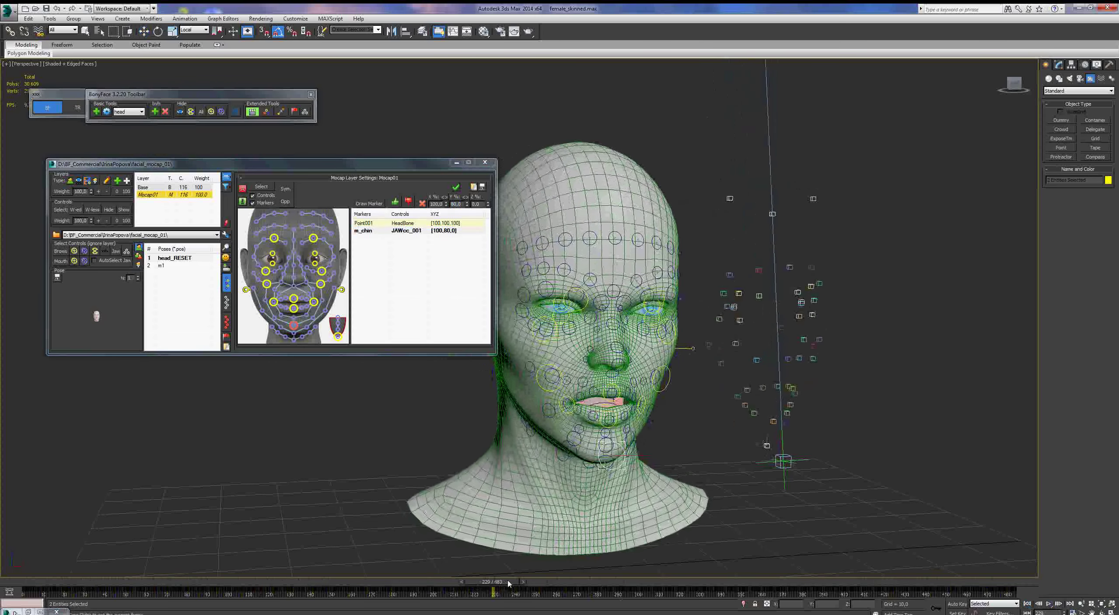
{"action": "key", "text": "w"}
{"action": "left_click", "coordinate": [773, 422]}
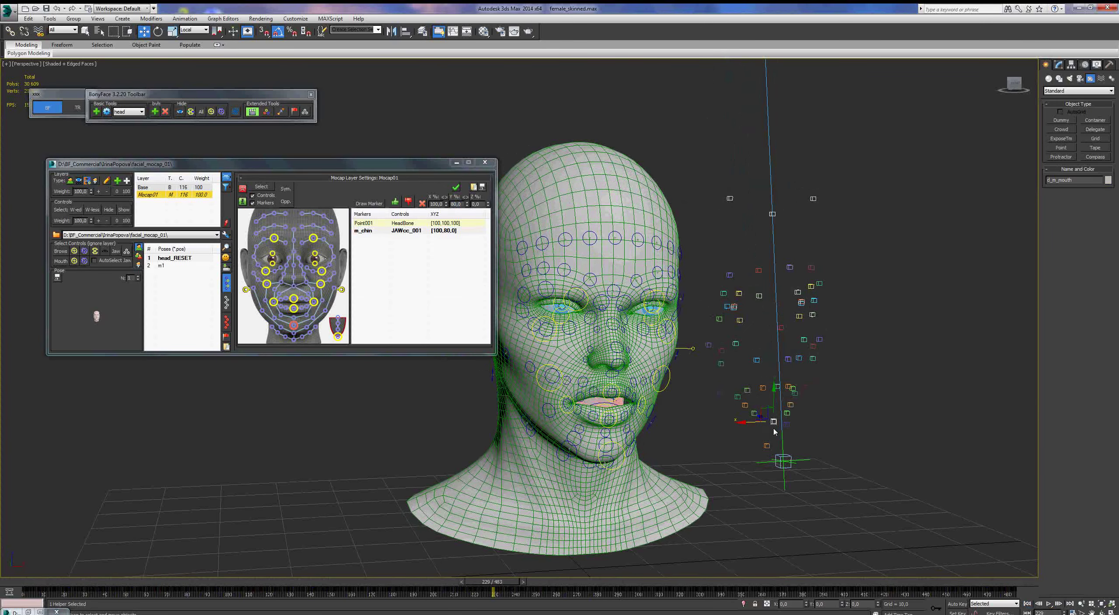
Link d_m_mouth to the bottom-centre mouth control and u_m_mouth to the top-centre one
{"action": "left_click", "coordinate": [297, 311]}
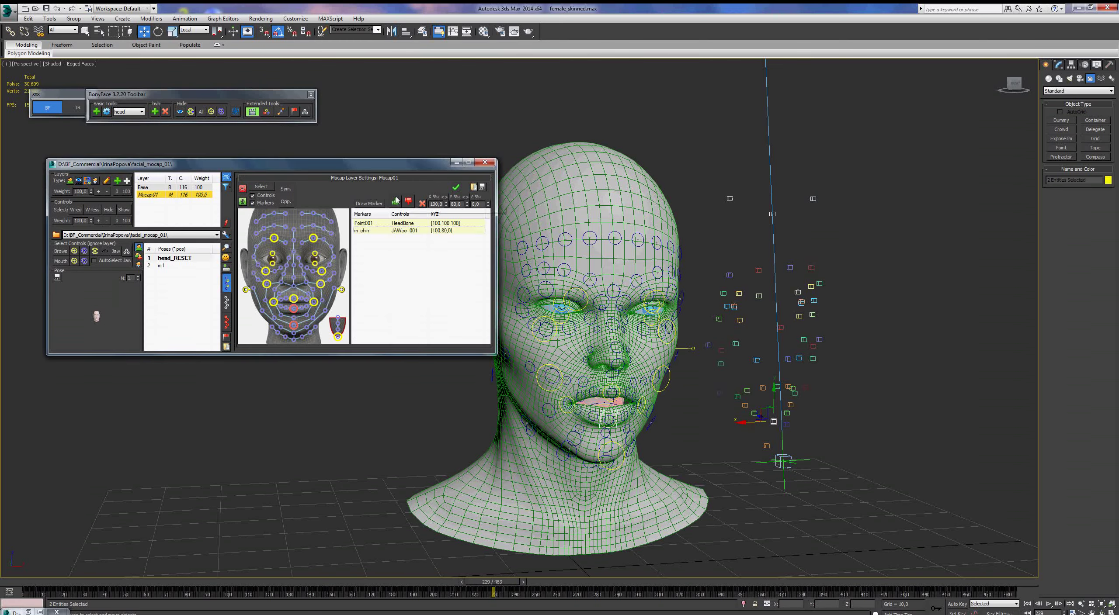
{"action": "left_click", "coordinate": [395, 202]}
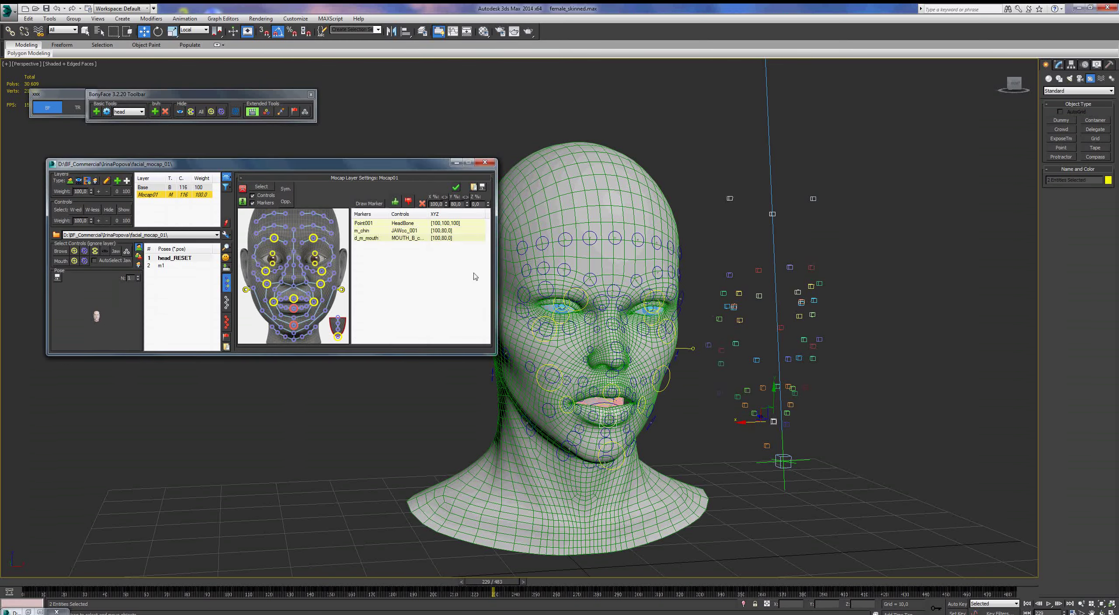
{"action": "left_click", "coordinate": [777, 386]}
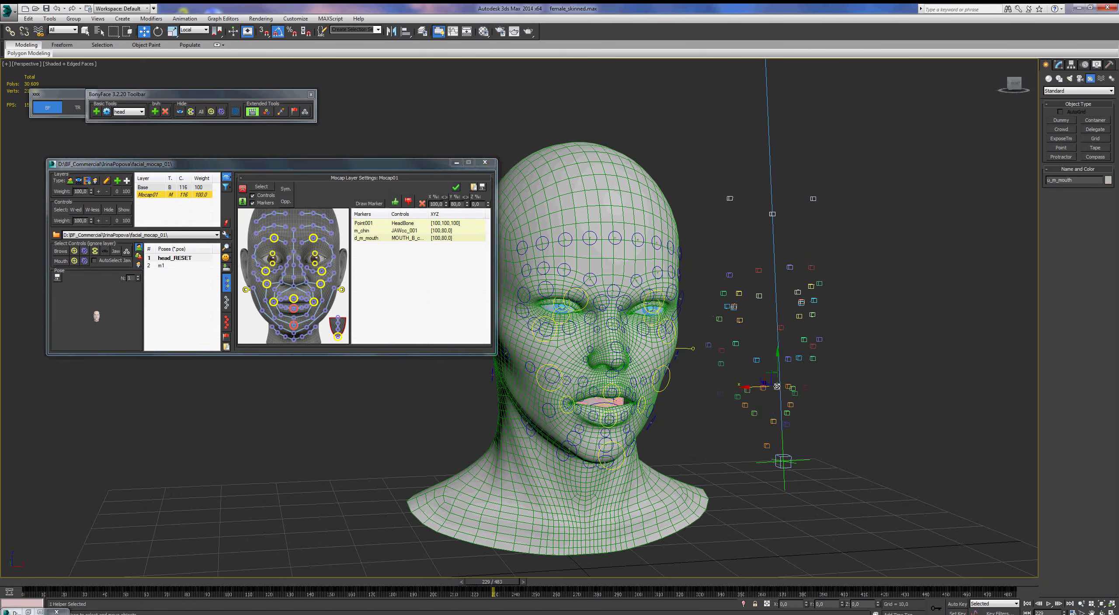
{"action": "left_click", "coordinate": [293, 300]}
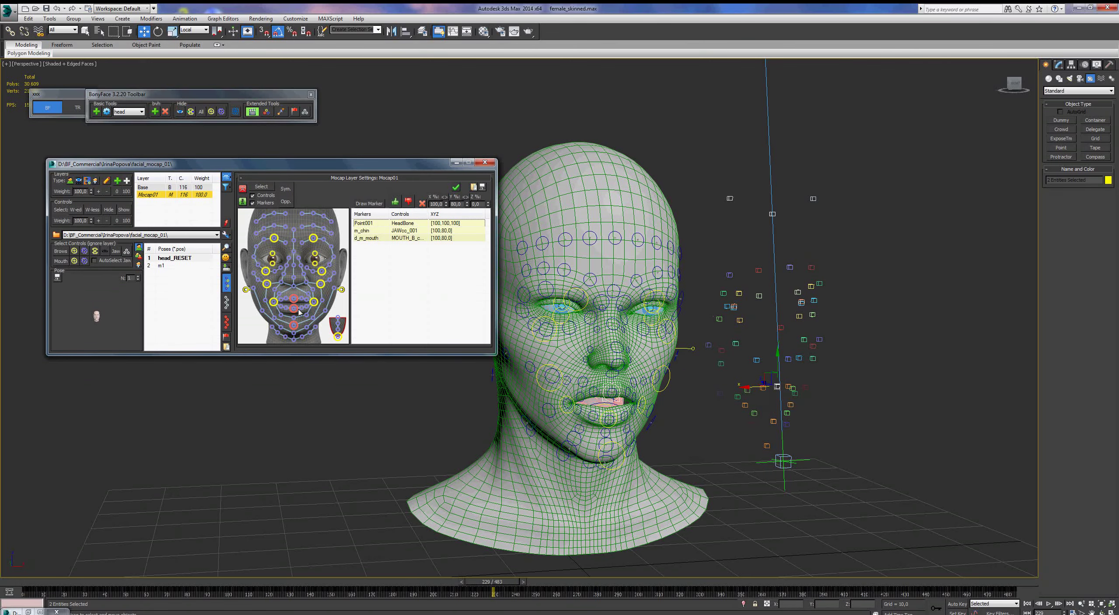
{"action": "left_click", "coordinate": [395, 203]}
Play the animation to check the mouth, then return to frame 0
{"action": "left_click", "coordinate": [1050, 604]}
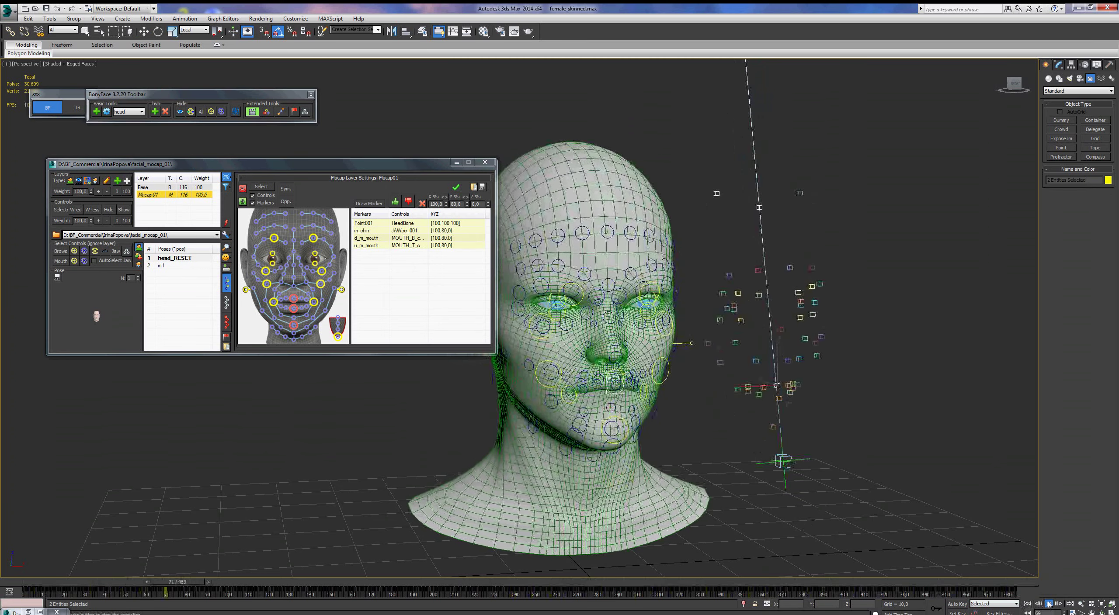
{"action": "key", "text": "w"}
{"action": "left_click", "coordinate": [1027, 604]}
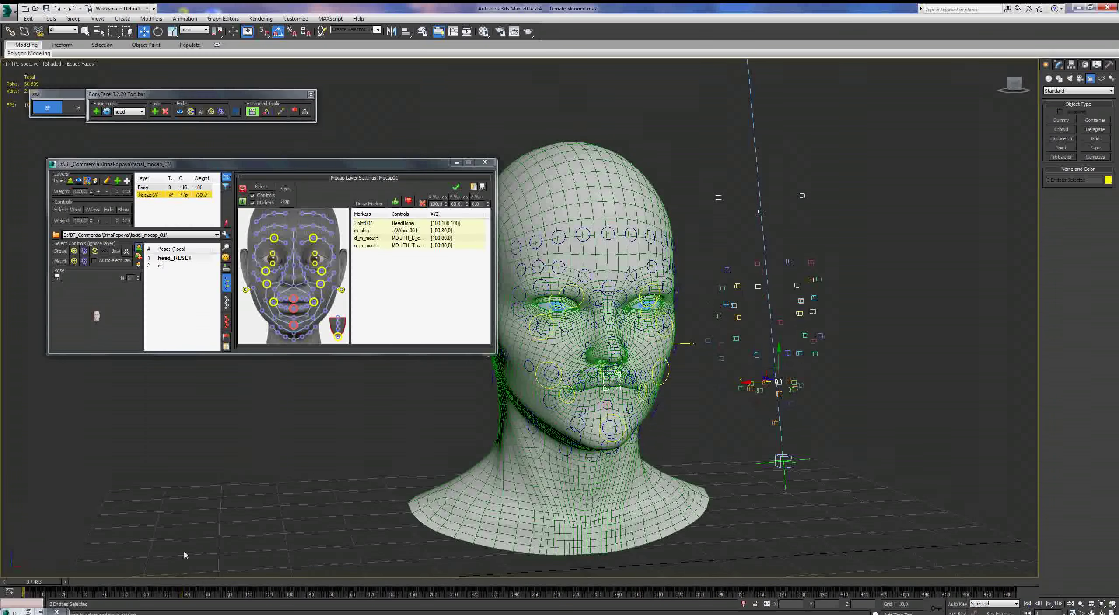
Select the d_m_mouth marker and scrub to about frame 86 to watch its motion
{"action": "left_click", "coordinate": [779, 394]}
{"action": "key", "text": "q"}
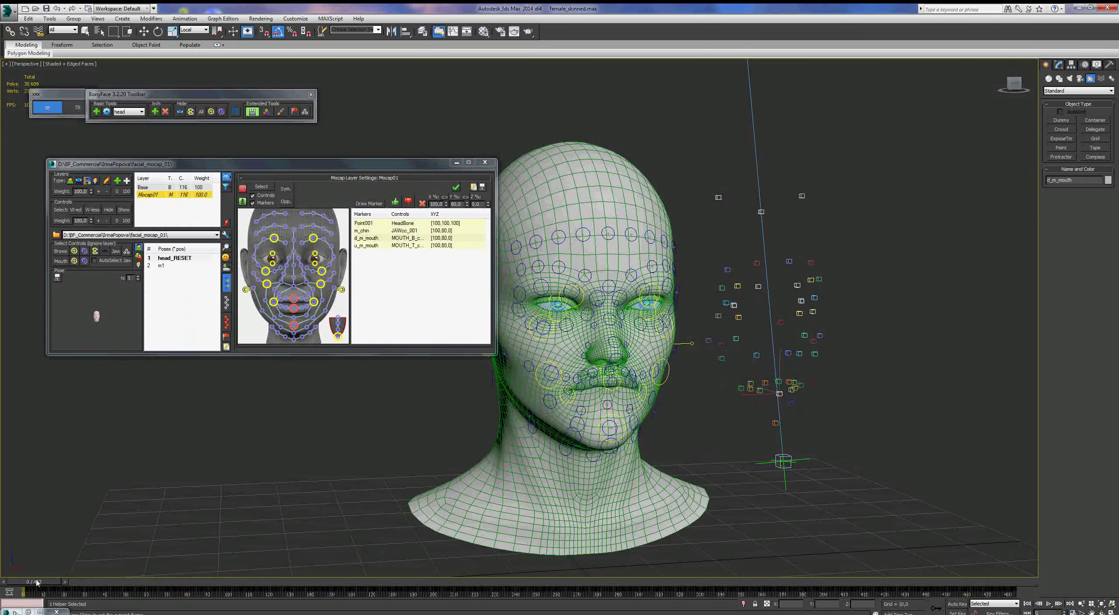
{"action": "mouse_move", "coordinate": [37, 583]}
{"action": "left_mouse_down"}
{"action": "mouse_move", "coordinate": [206, 581]}
{"action": "mouse_move", "coordinate": [35, 583]}
{"action": "left_mouse_up"}
{"action": "key", "text": "w"}
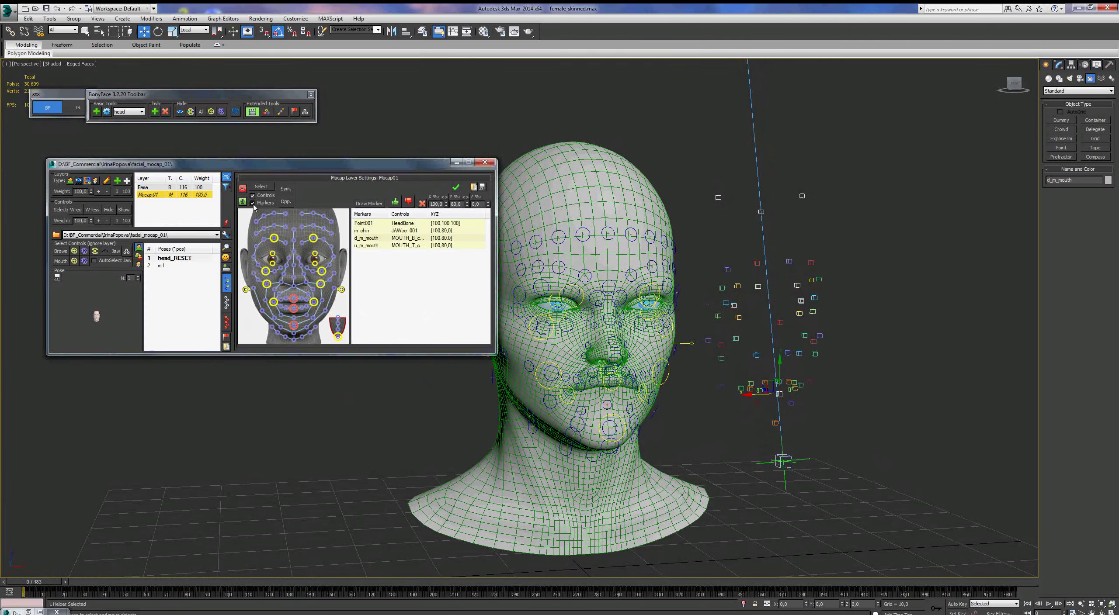
Include Markers in the selection filter and review the m_chin and u_m_mouth links
{"action": "left_click", "coordinate": [312, 303]}
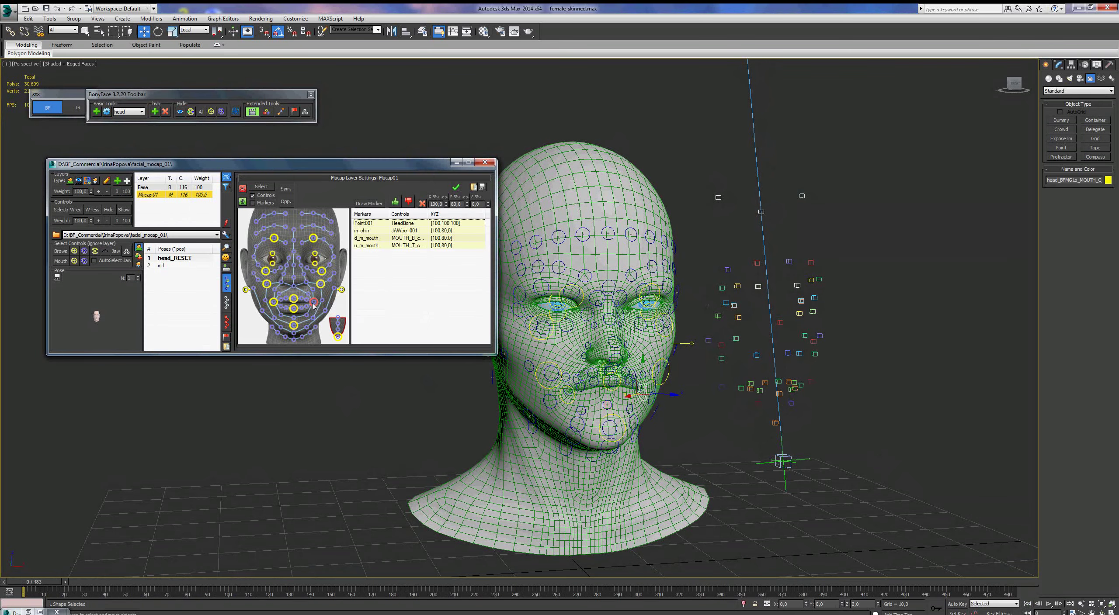
{"action": "left_click", "coordinate": [364, 232]}
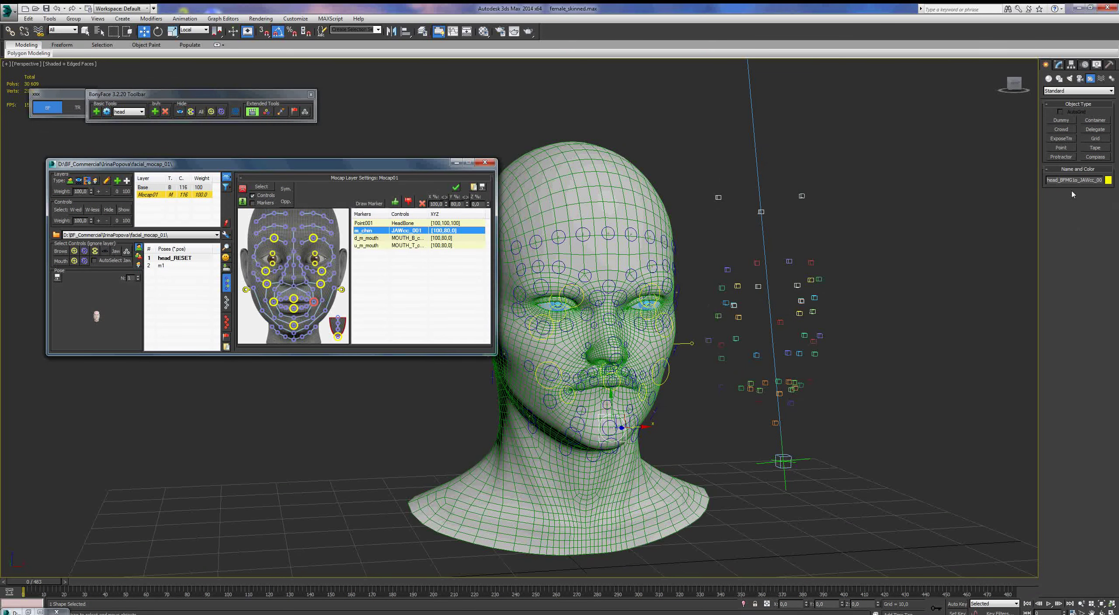
{"action": "left_click", "coordinate": [253, 203]}
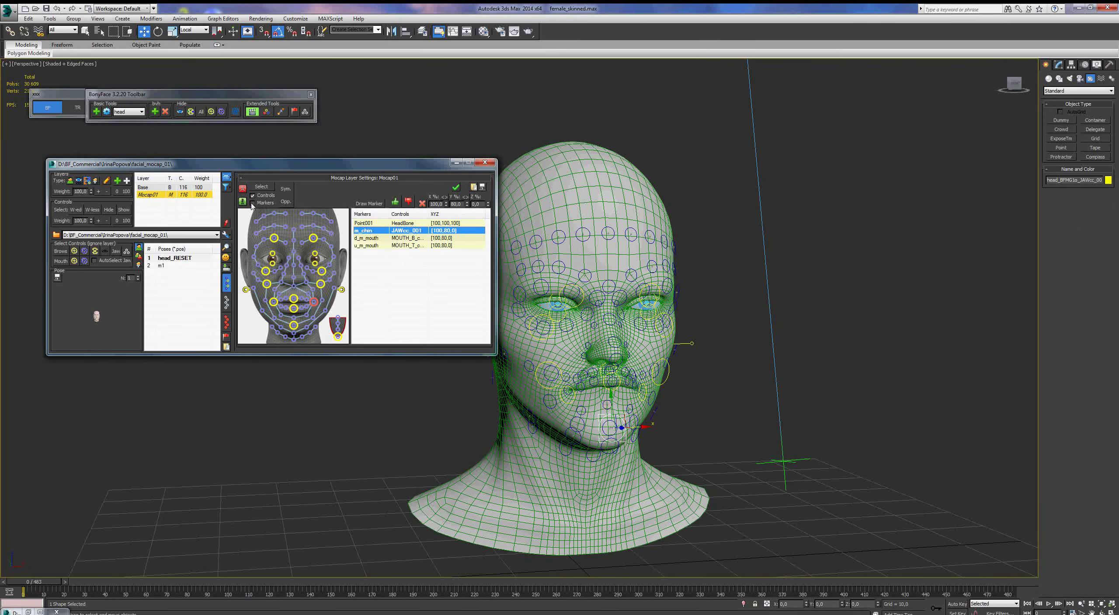
{"action": "left_click", "coordinate": [370, 238]}
{"action": "left_click", "coordinate": [372, 246]}
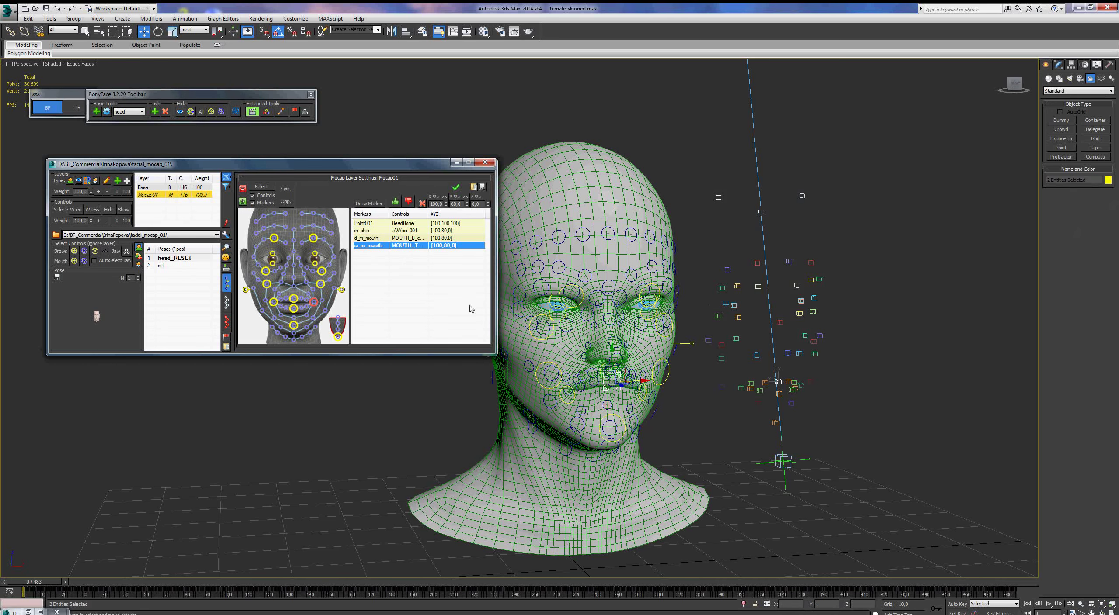
{"action": "left_click", "coordinate": [380, 238]}
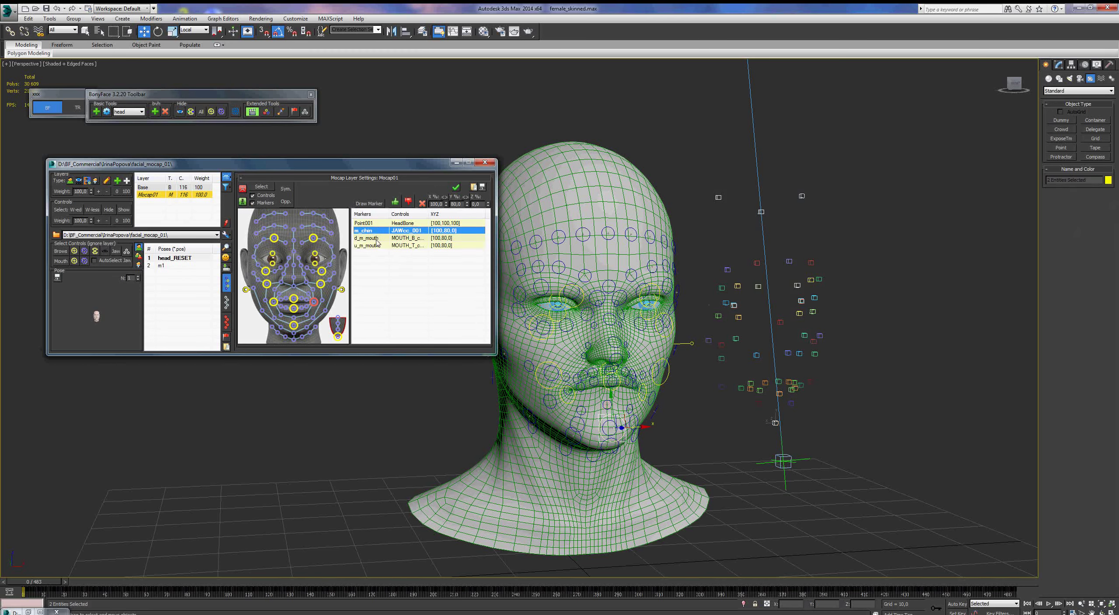
{"action": "left_click", "coordinate": [376, 240]}
{"action": "left_click", "coordinate": [380, 247]}
Restrict the filter to Controls only and compare the u_m_mouth and d_m_mouth links
{"action": "left_click", "coordinate": [253, 203]}
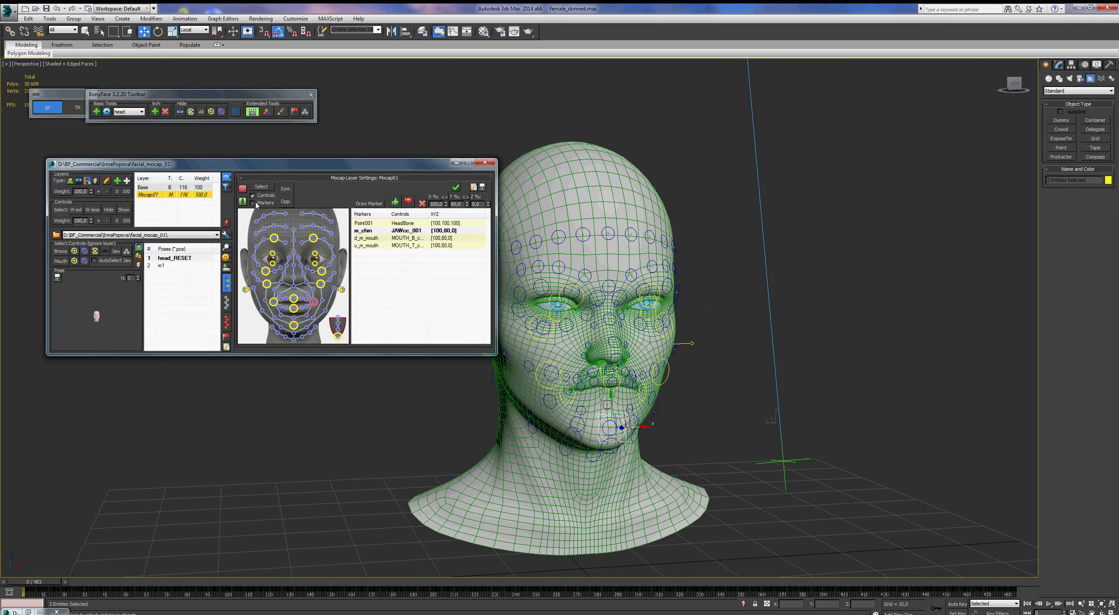
{"action": "left_click", "coordinate": [373, 245]}
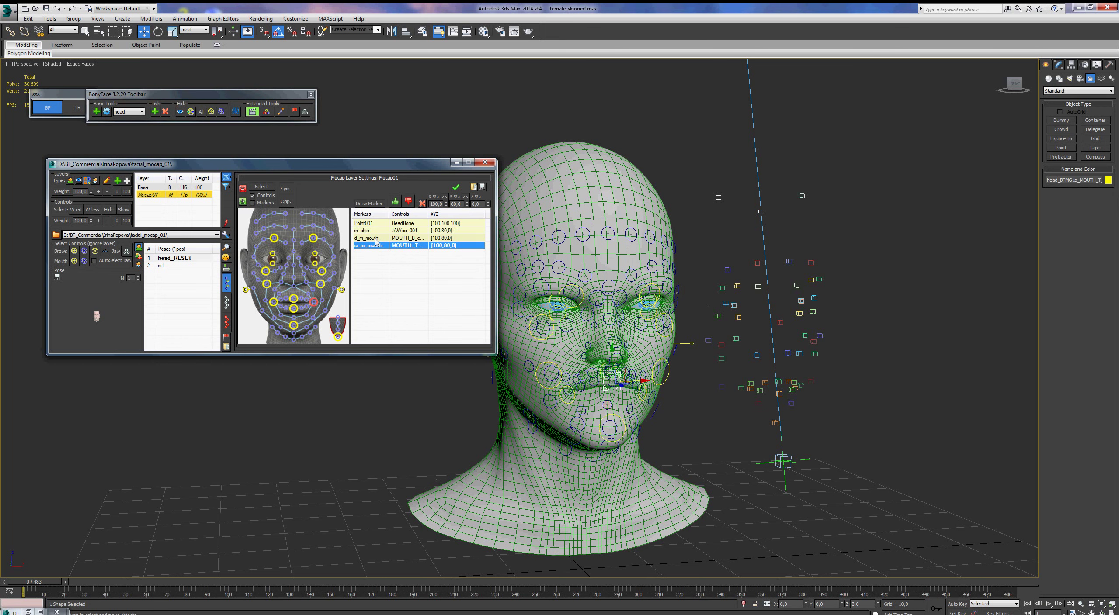
{"action": "left_click", "coordinate": [375, 240]}
{"action": "left_click", "coordinate": [375, 246]}
{"action": "left_click", "coordinate": [379, 241]}
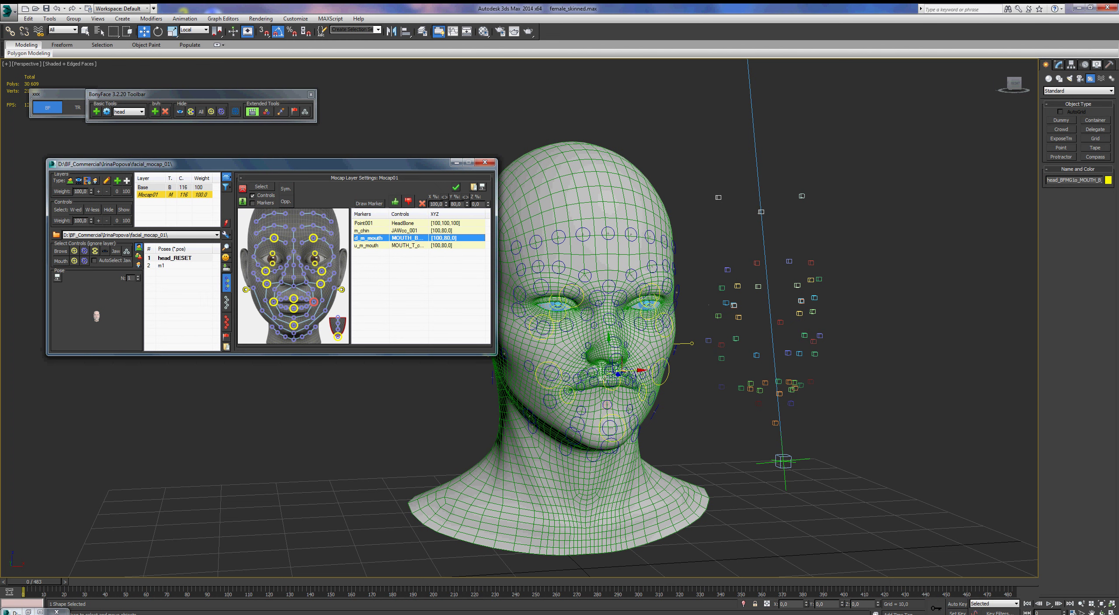
Pull the lower-lip control down and play the mocap on the head
{"action": "left_click_drag", "start_coordinate": [610, 344], "coordinate": [618, 370]}
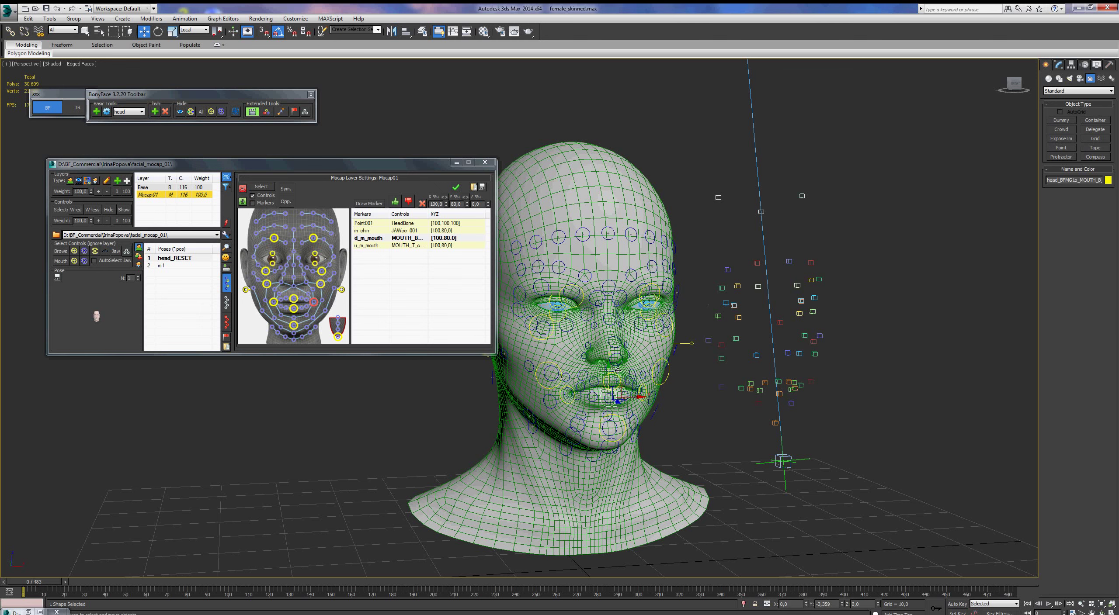
{"action": "left_click_drag", "start_coordinate": [617, 371], "coordinate": [618, 370]}
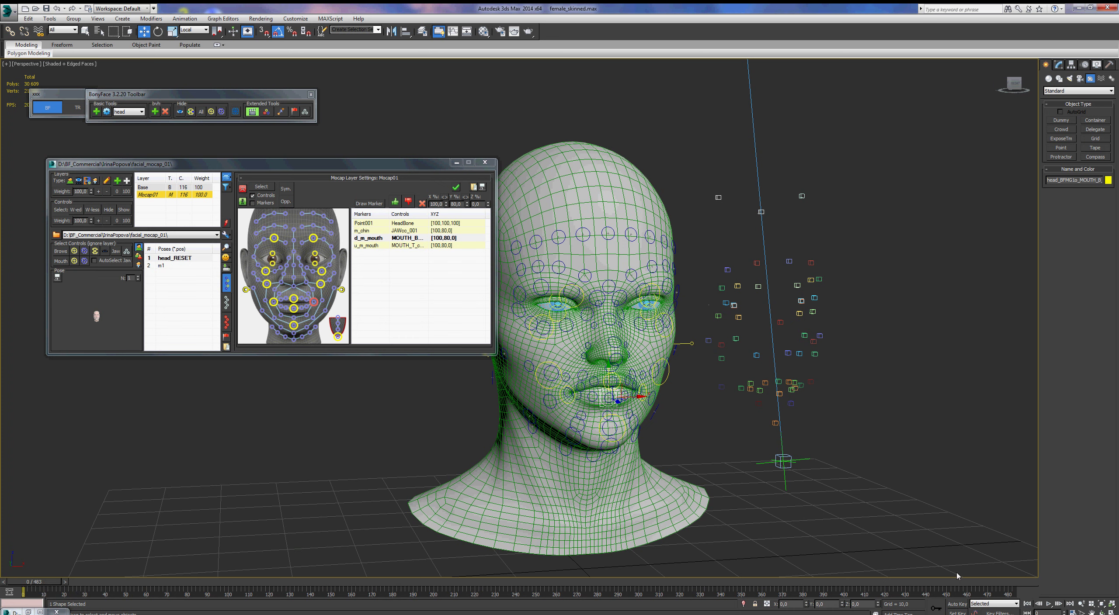
{"action": "left_click", "coordinate": [1048, 604]}
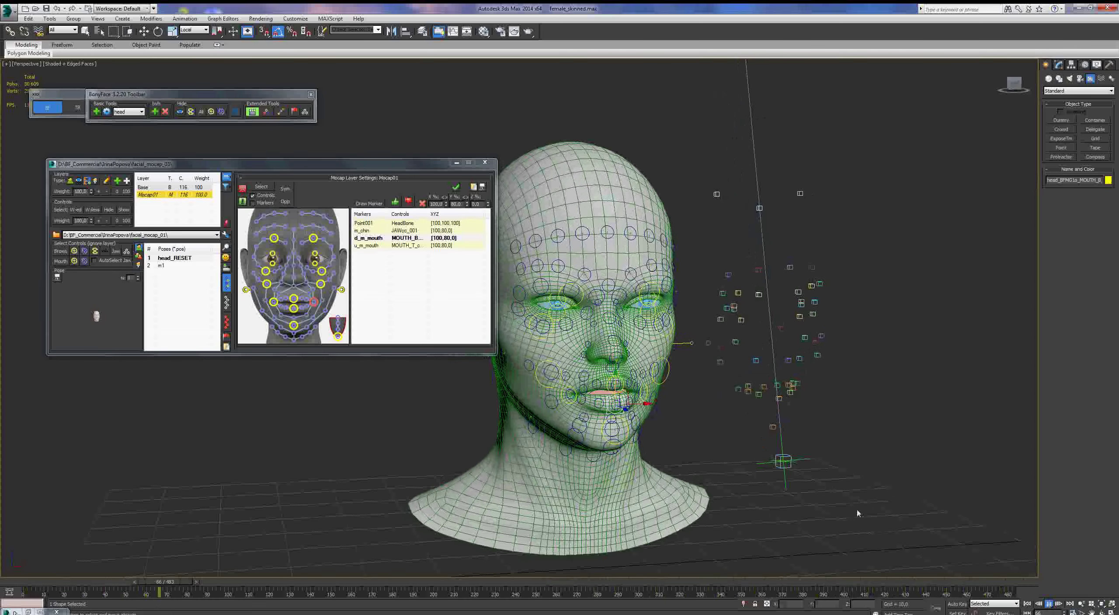
{"action": "key", "text": "slash"}
{"action": "key", "text": "w"}
Set d_m_mouth Y scaling to 40, then select m_chin and return to frame 0
{"action": "left_click", "coordinate": [453, 238]}
{"action": "left_click", "coordinate": [466, 203]}
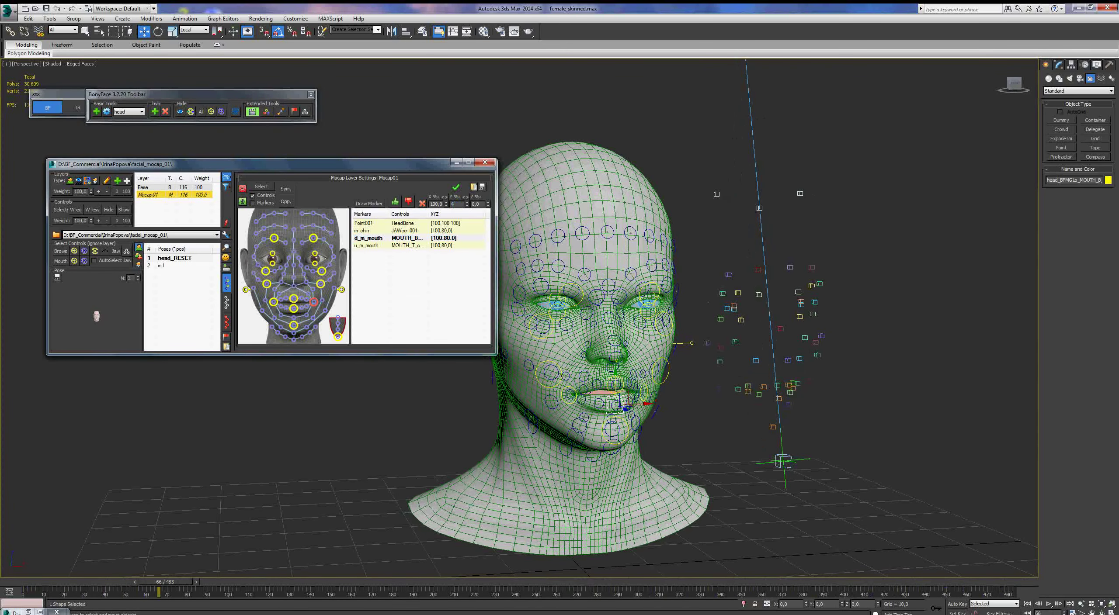
{"action": "type", "text": "40"}
{"action": "key", "text": "Return"}
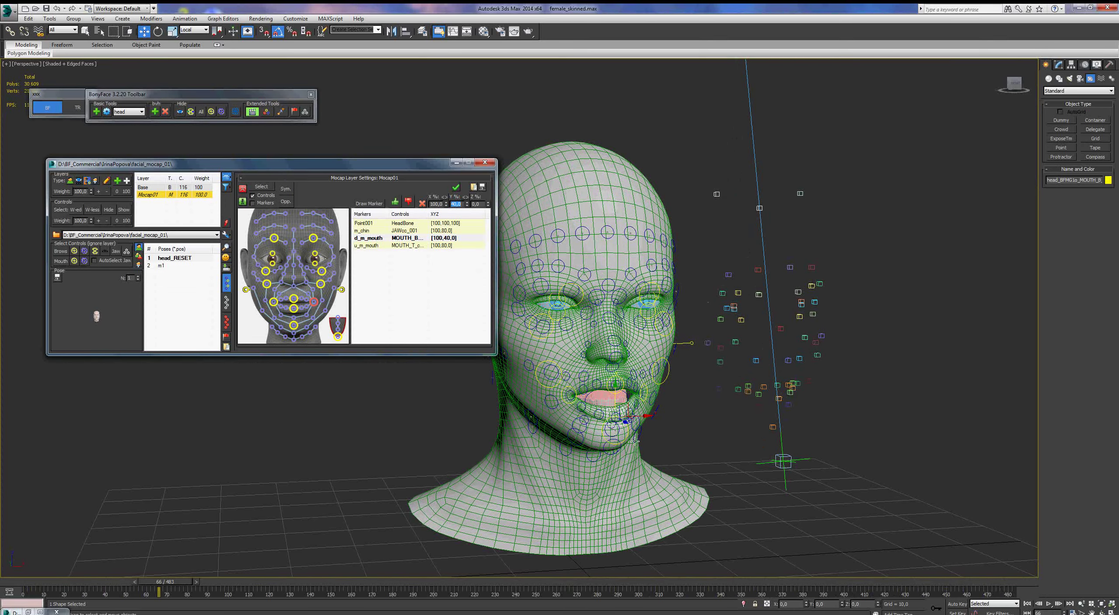
{"action": "left_click", "coordinate": [399, 232]}
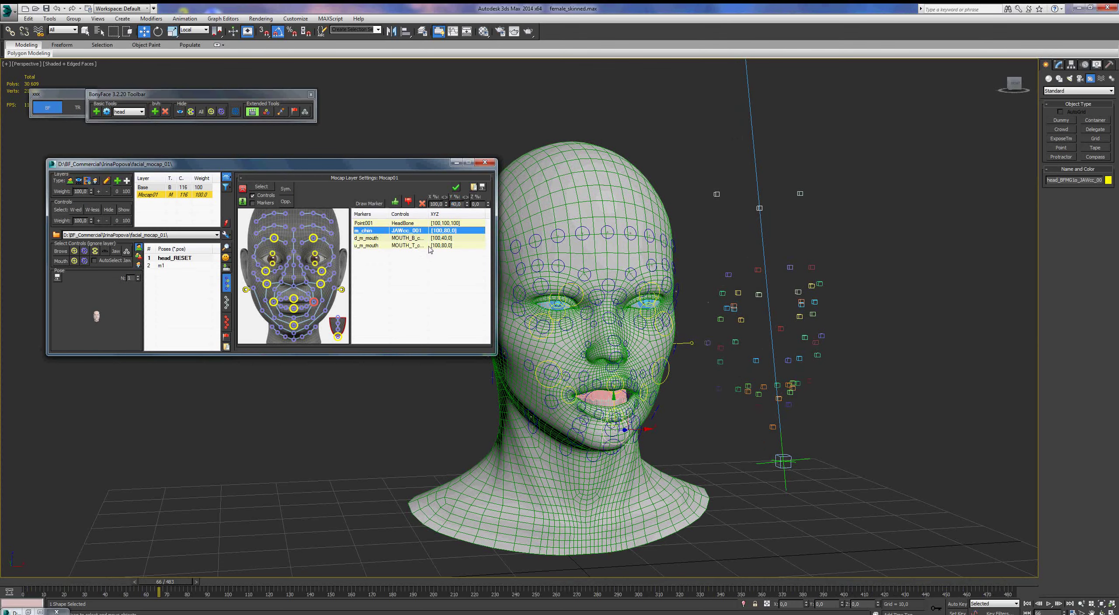
{"action": "key", "text": "Home"}
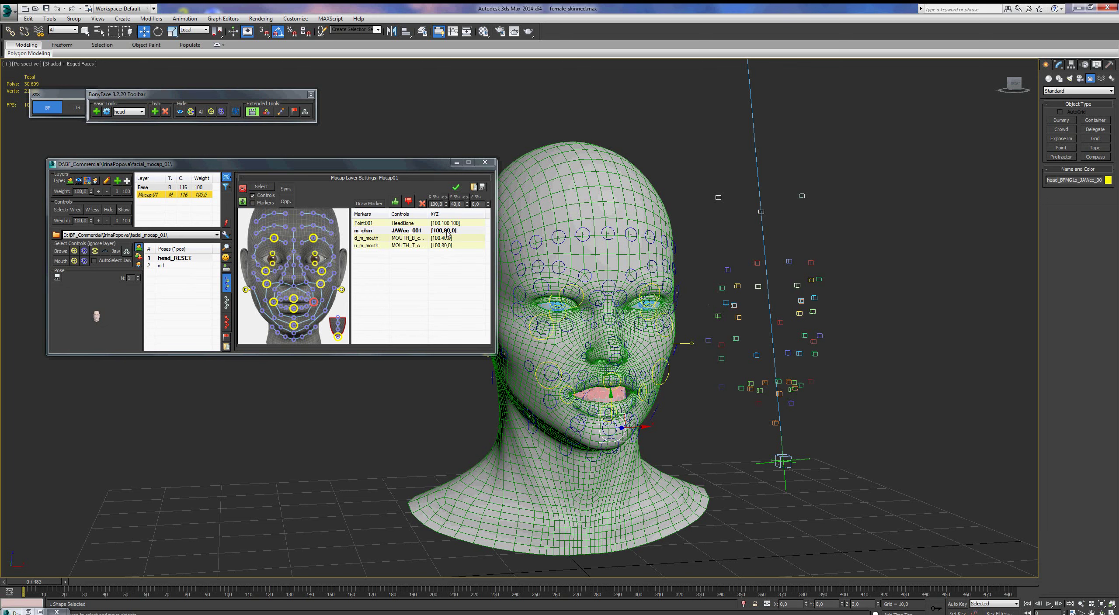
Play the mocap, scrub back to frame 431, and nudge d_m_mouth Y scaling to about 44.3
{"action": "left_click", "coordinate": [1049, 604]}
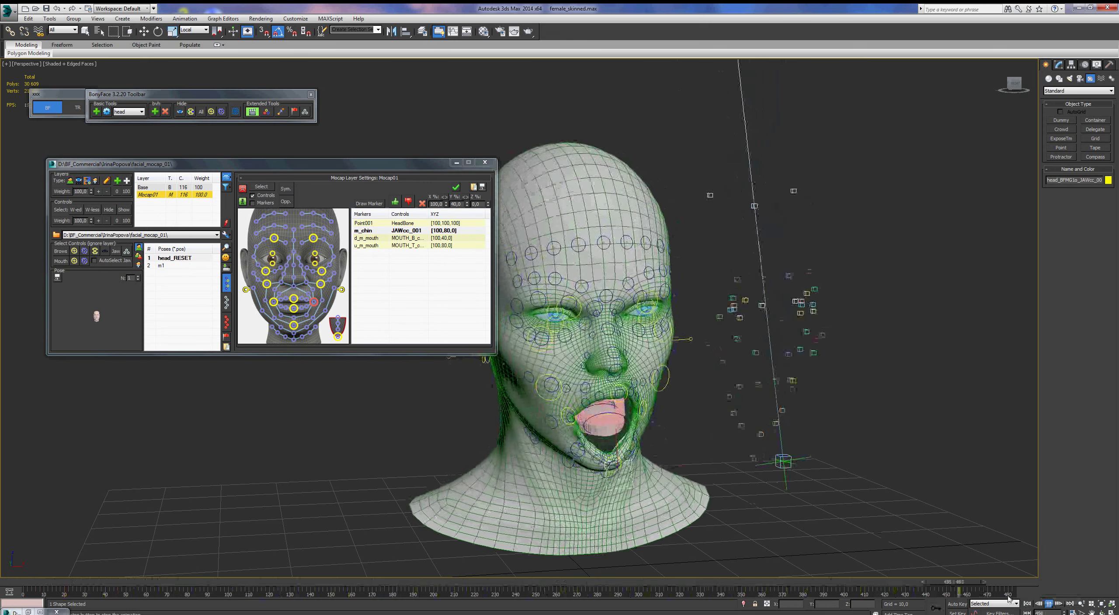
{"action": "key", "text": "/"}
{"action": "left_click_drag", "start_coordinate": [1005, 588], "coordinate": [826, 582]}
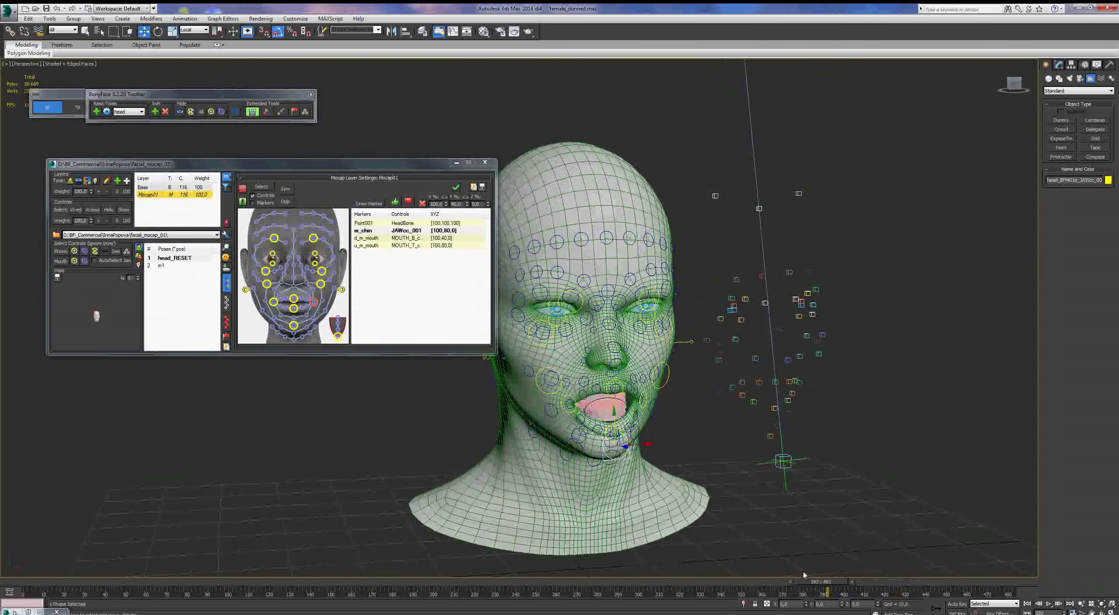
{"action": "left_click", "coordinate": [412, 239]}
{"action": "left_click_drag", "start_coordinate": [466, 204], "coordinate": [467, 215]}
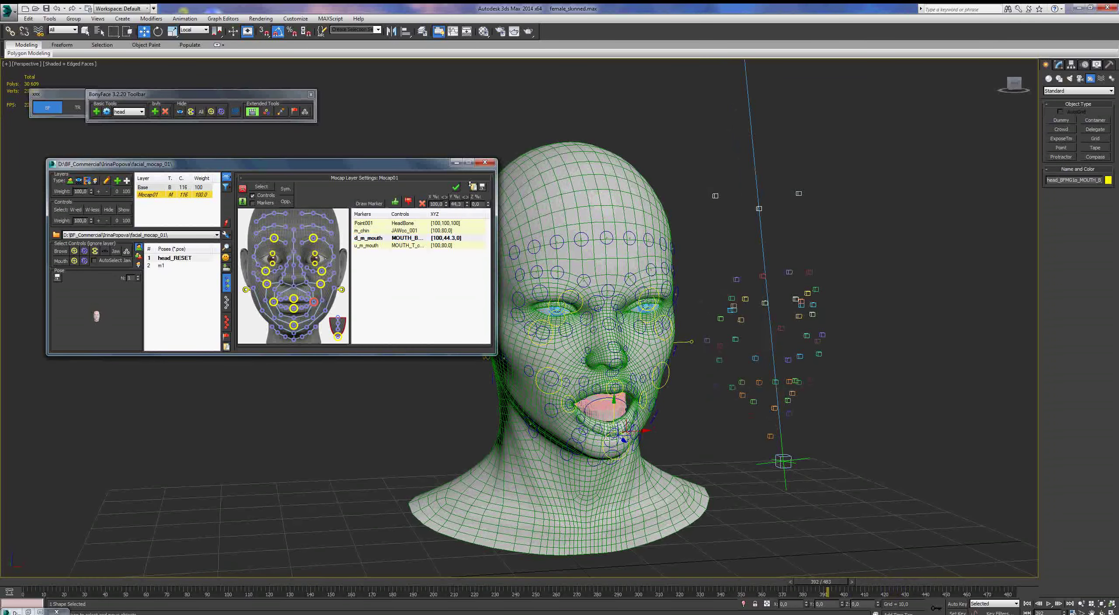
Raise d_m_mouth Y scaling to 119.9, replay, and scrub back to frame 25
{"action": "left_click_drag", "start_coordinate": [472, 567], "coordinate": [476, 493]}
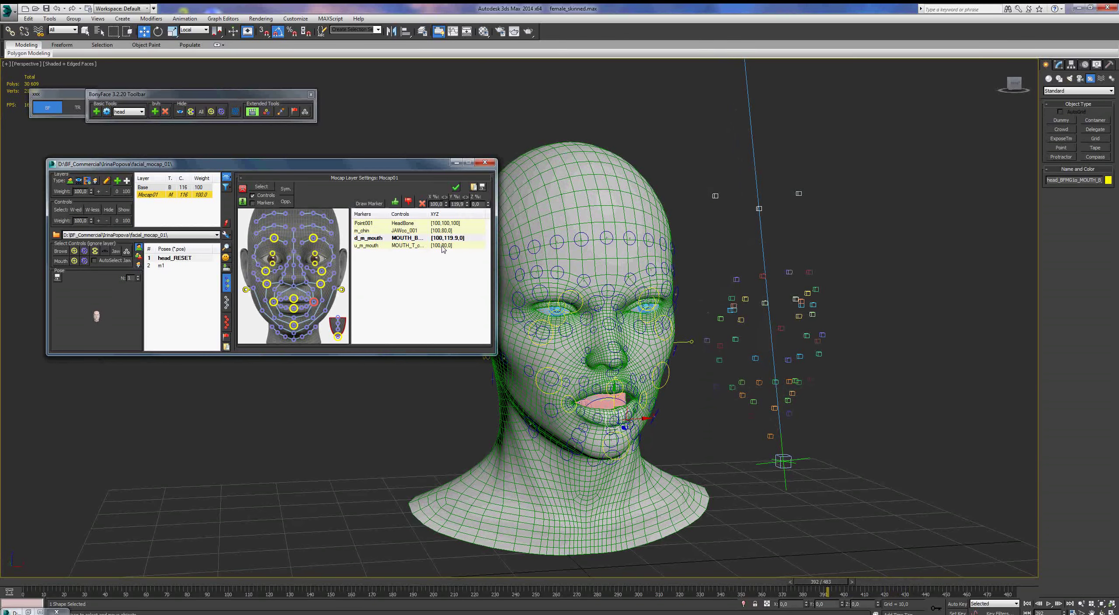
{"action": "left_click", "coordinate": [1027, 604]}
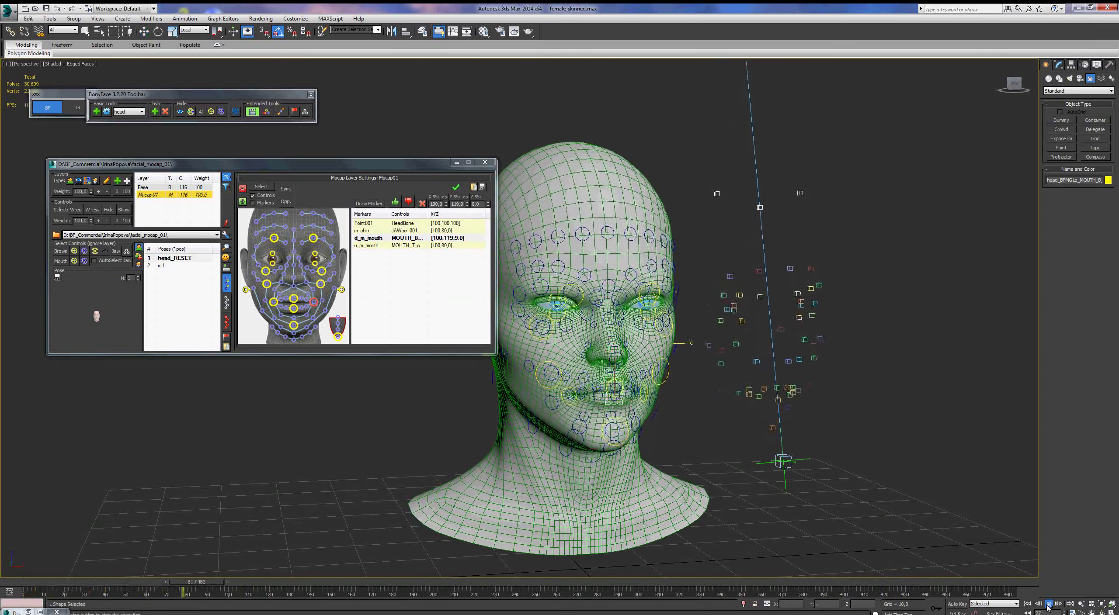
{"action": "left_click", "coordinate": [1048, 604]}
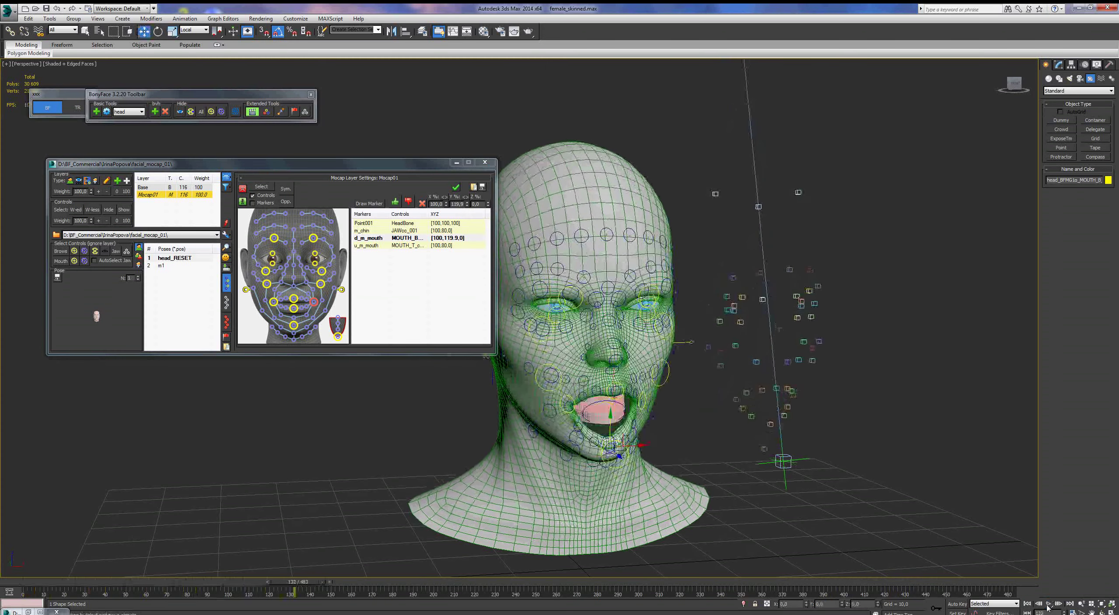
{"action": "mouse_move", "coordinate": [307, 587]}
{"action": "left_mouse_down"}
{"action": "mouse_move", "coordinate": [200, 585]}
{"action": "mouse_move", "coordinate": [223, 579]}
{"action": "left_mouse_up"}
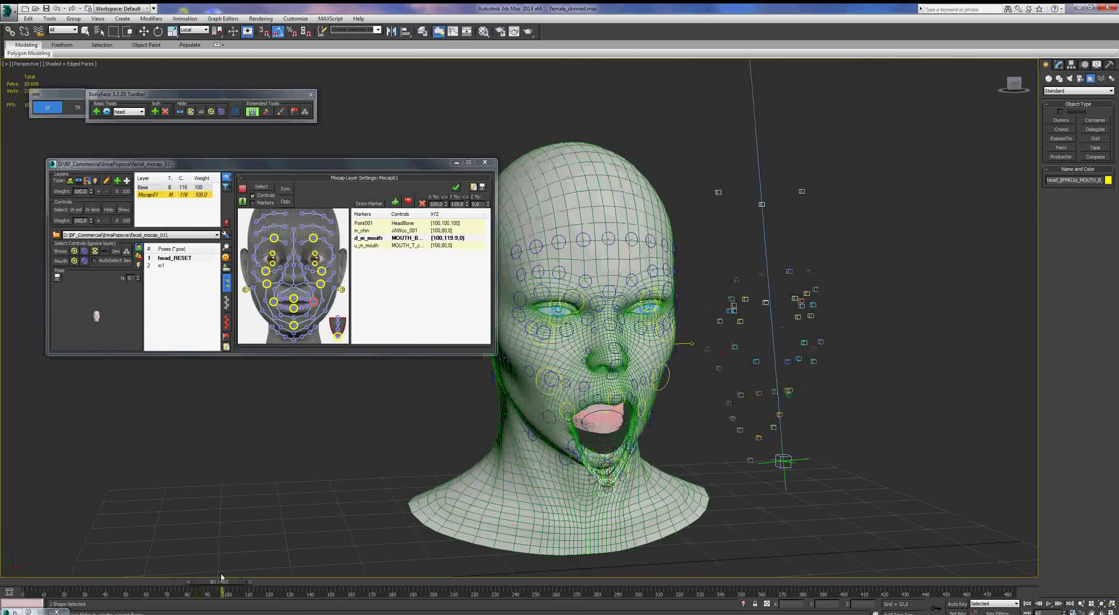
{"action": "left_click_drag", "start_coordinate": [224, 580], "coordinate": [1, 568]}
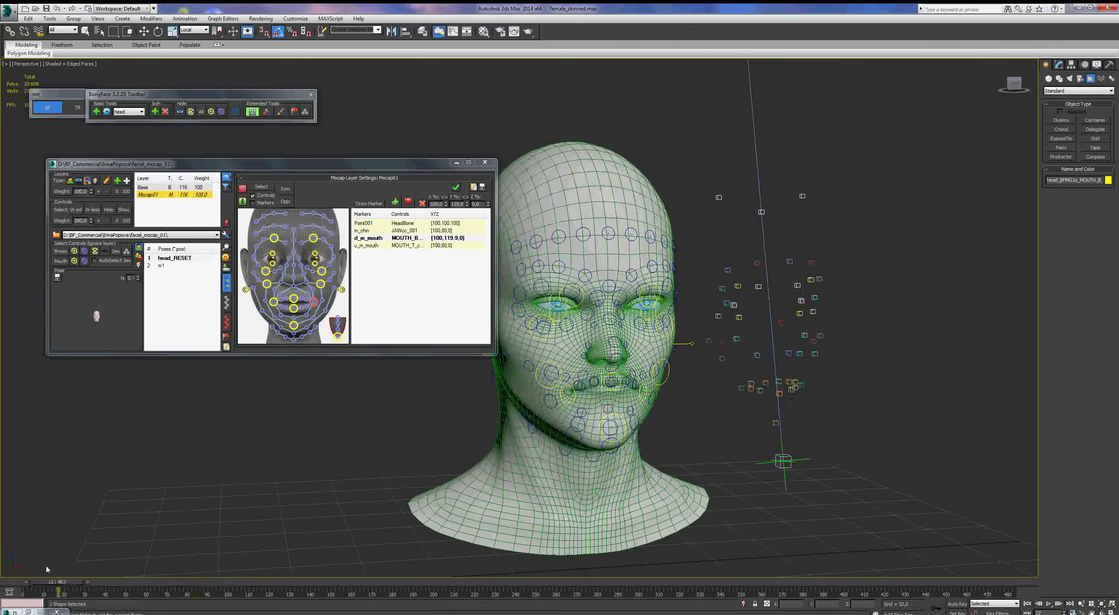
Set d_m_mouth Y scaling to 0, raise the mouth control to close the mouth, and play
{"action": "key", "text": "w"}
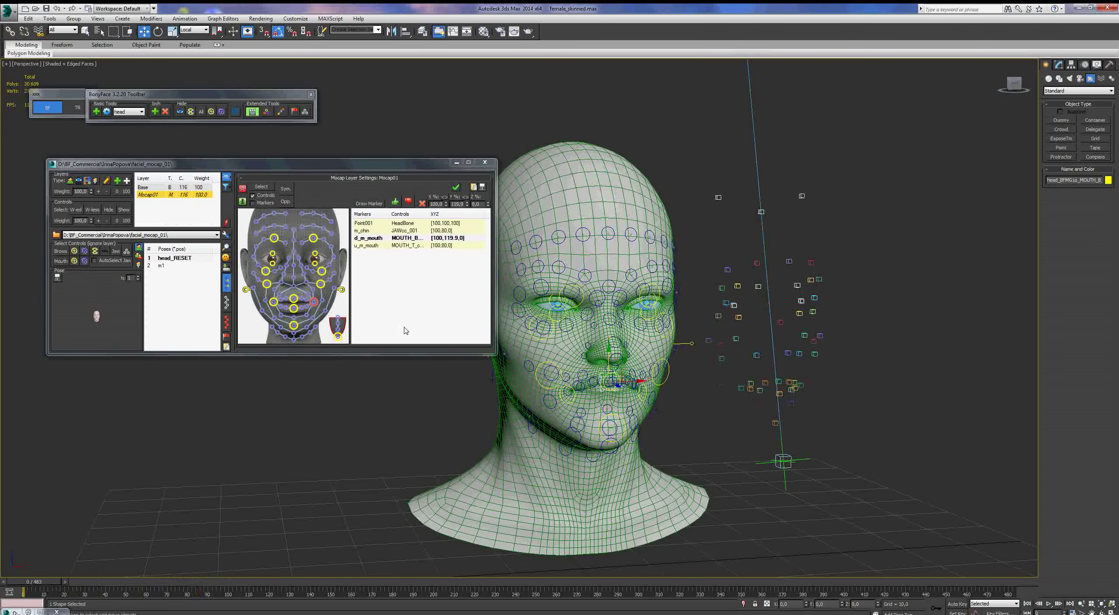
{"action": "left_click", "coordinate": [444, 238]}
{"action": "double_click", "coordinate": [456, 205]}
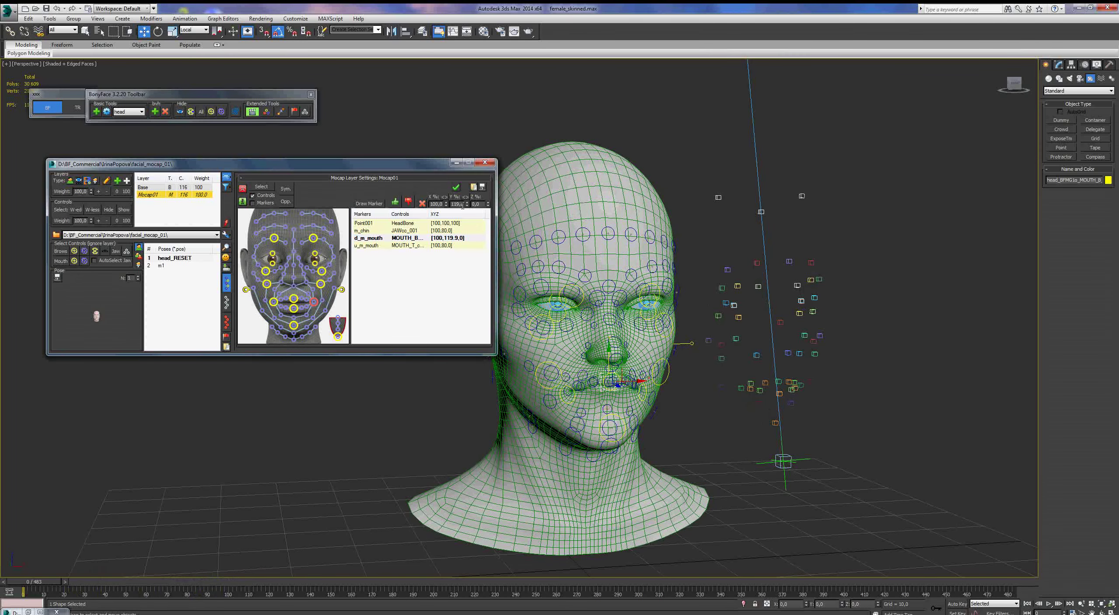
{"action": "type", "text": "09"}
{"action": "key", "text": "Return"}
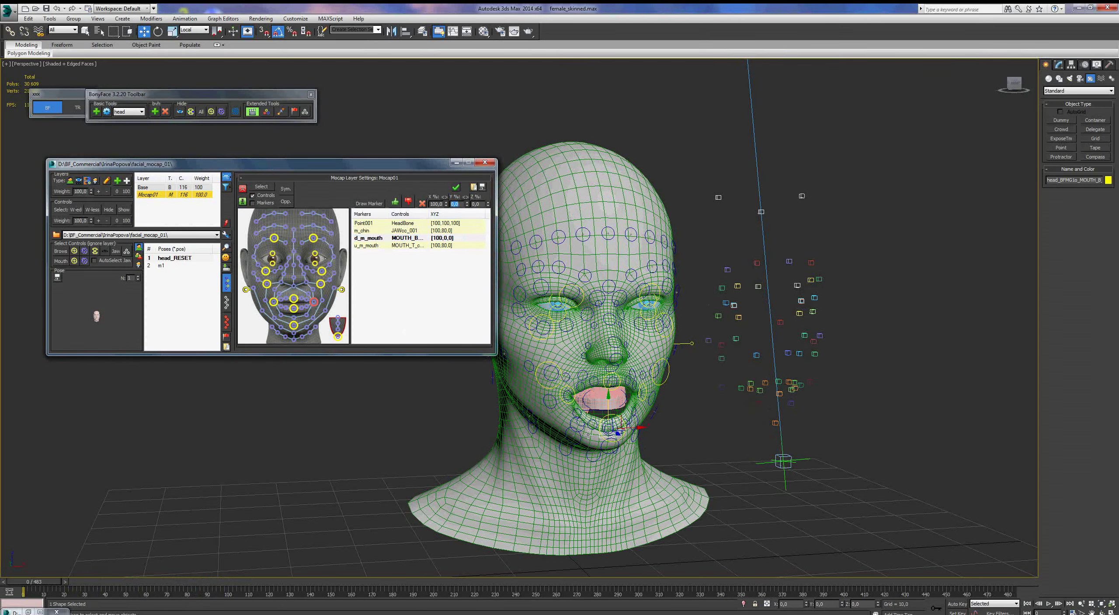
{"action": "left_click_drag", "start_coordinate": [607, 405], "coordinate": [610, 387]}
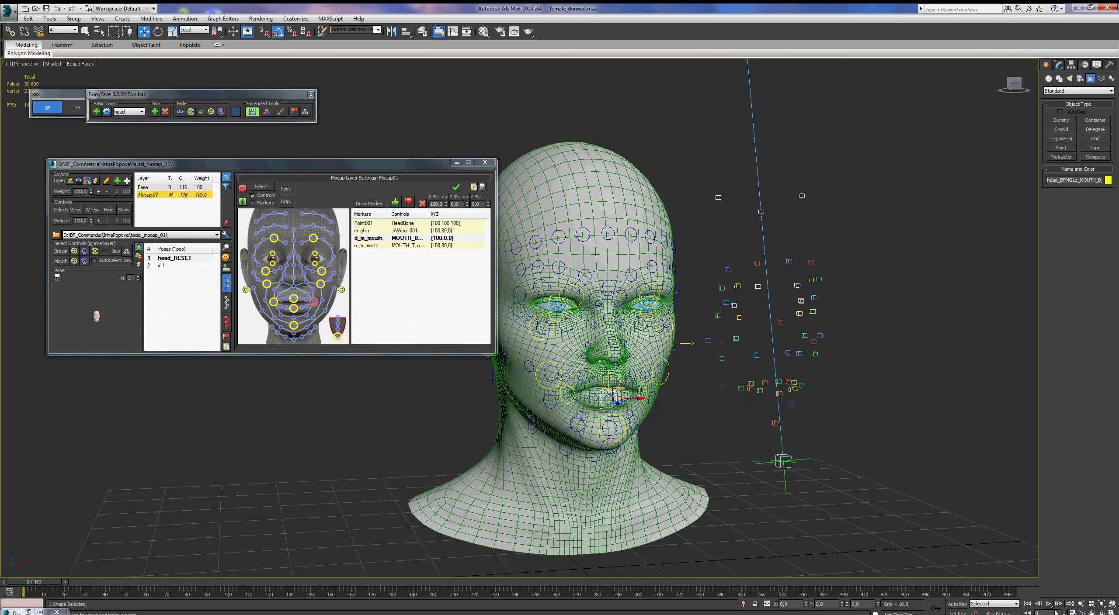
{"action": "left_click", "coordinate": [1049, 604]}
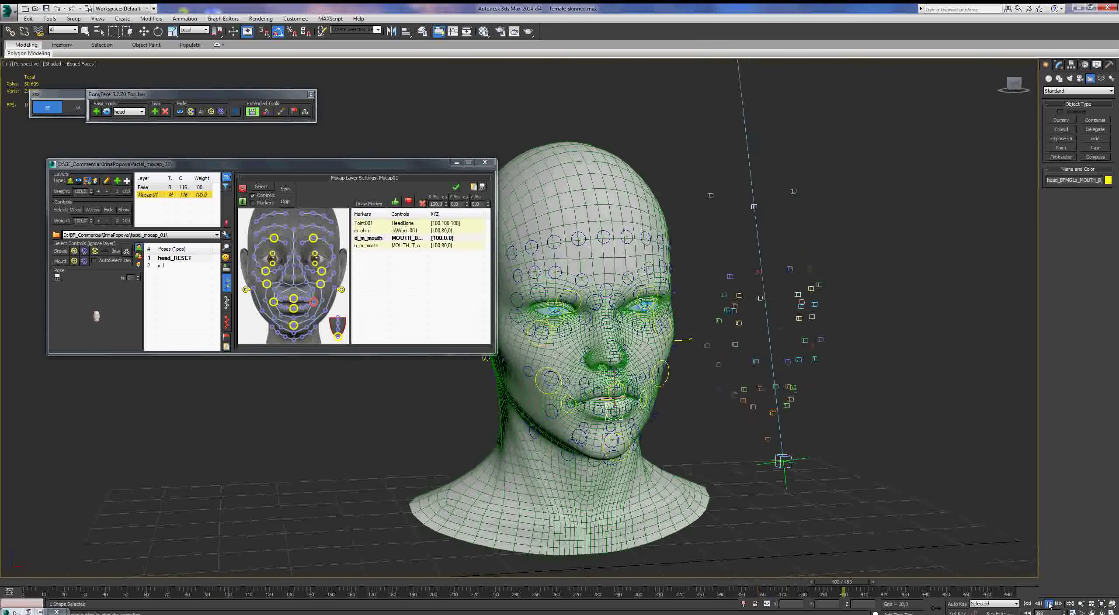
Set Y scaling to 30 for d_m_mouth and 0 for u_m_mouth
{"action": "left_click", "coordinate": [1049, 604]}
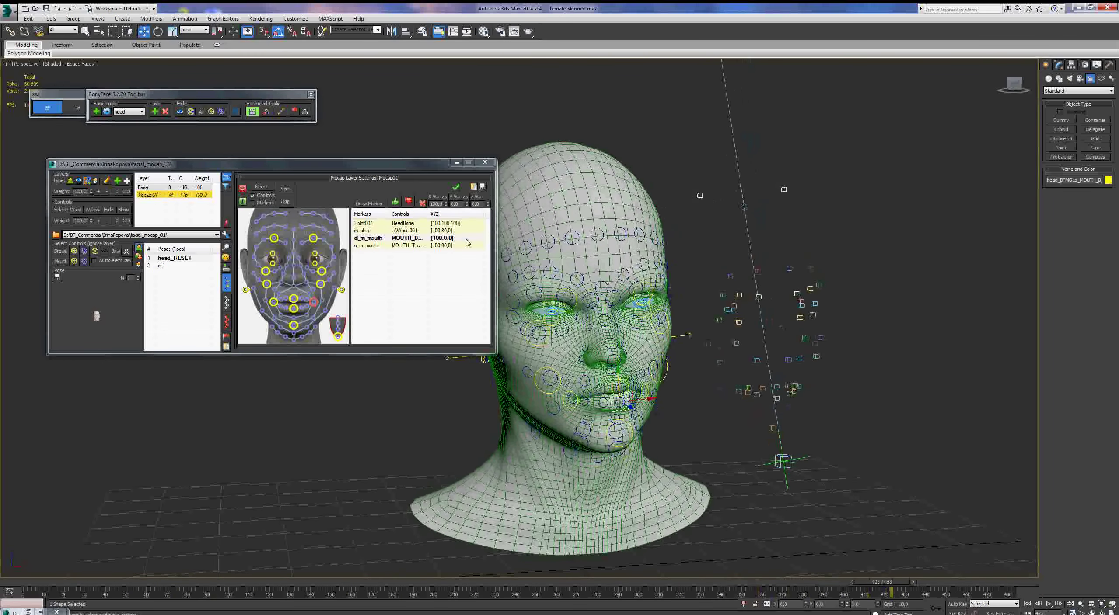
{"action": "double_click", "coordinate": [457, 205]}
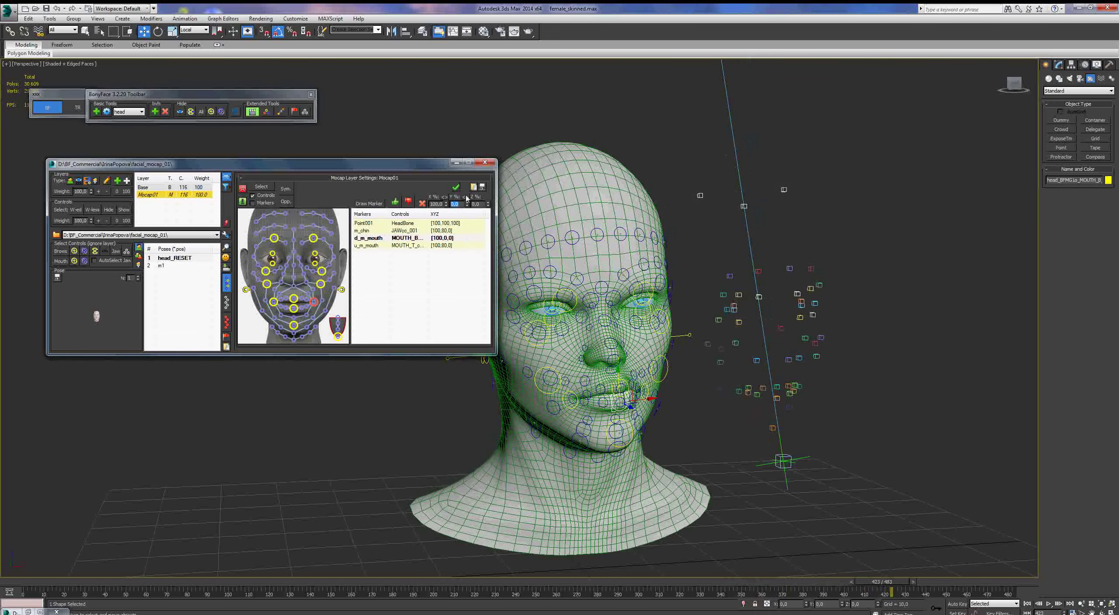
{"action": "type", "text": "30"}
{"action": "key", "text": "Return"}
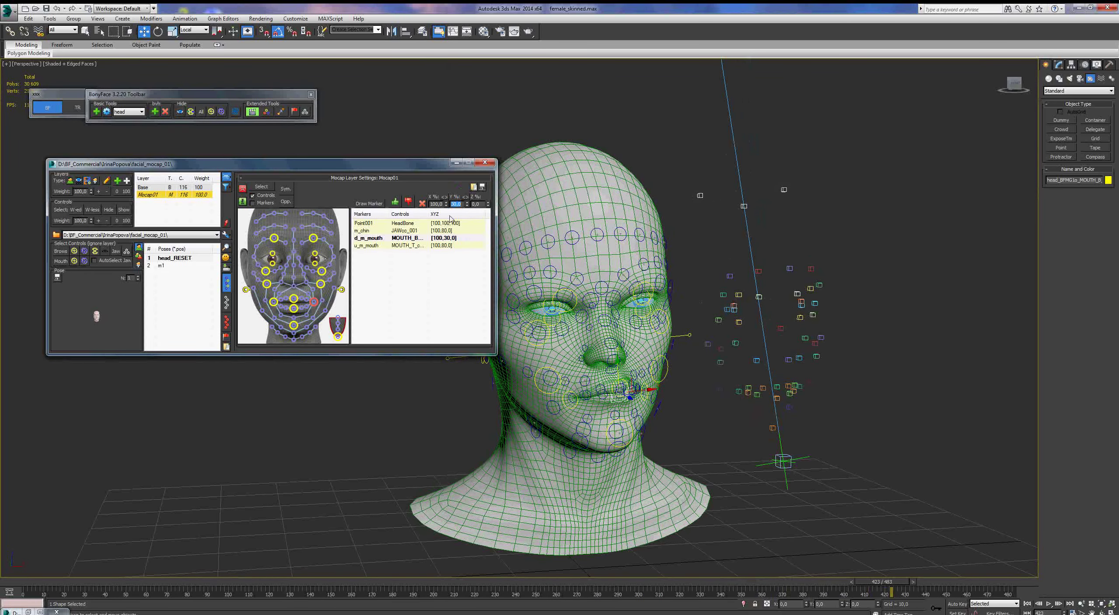
{"action": "left_click", "coordinate": [406, 246]}
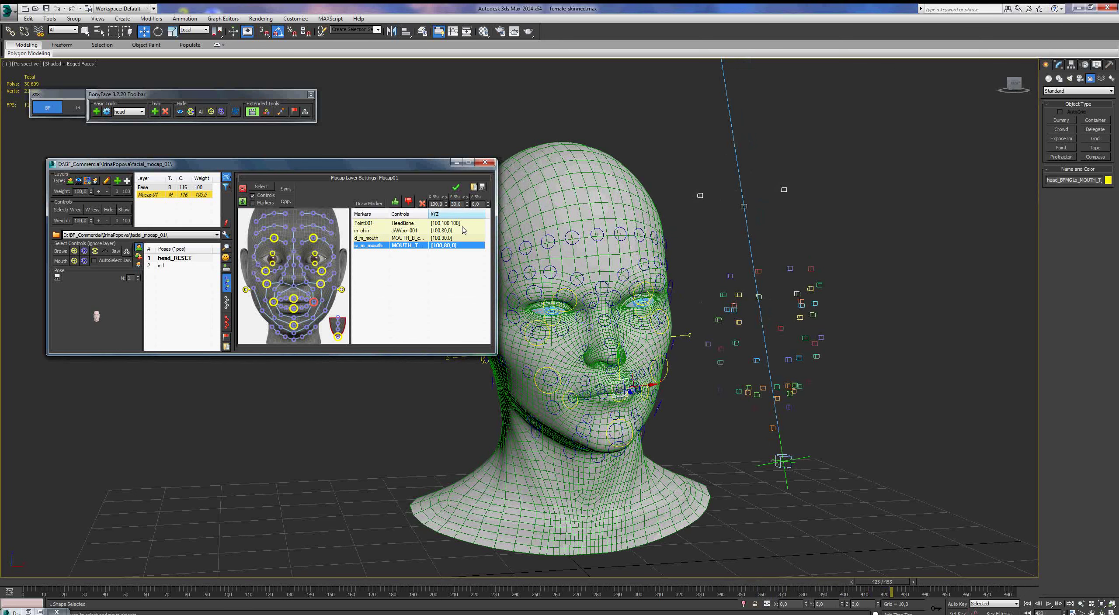
{"action": "left_click", "coordinate": [463, 203]}
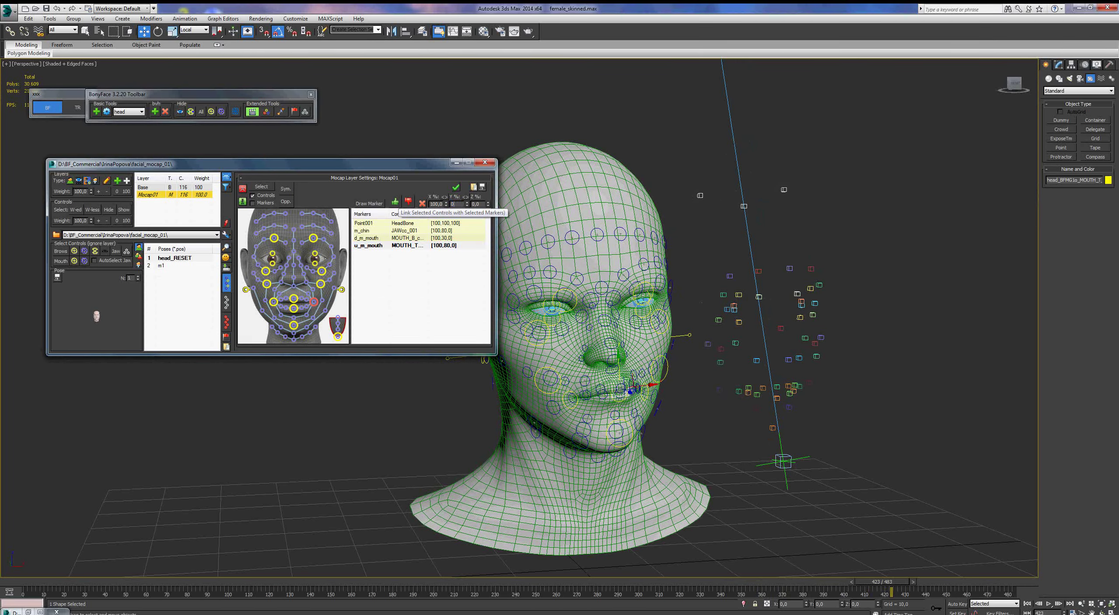
{"action": "key", "text": "Return"}
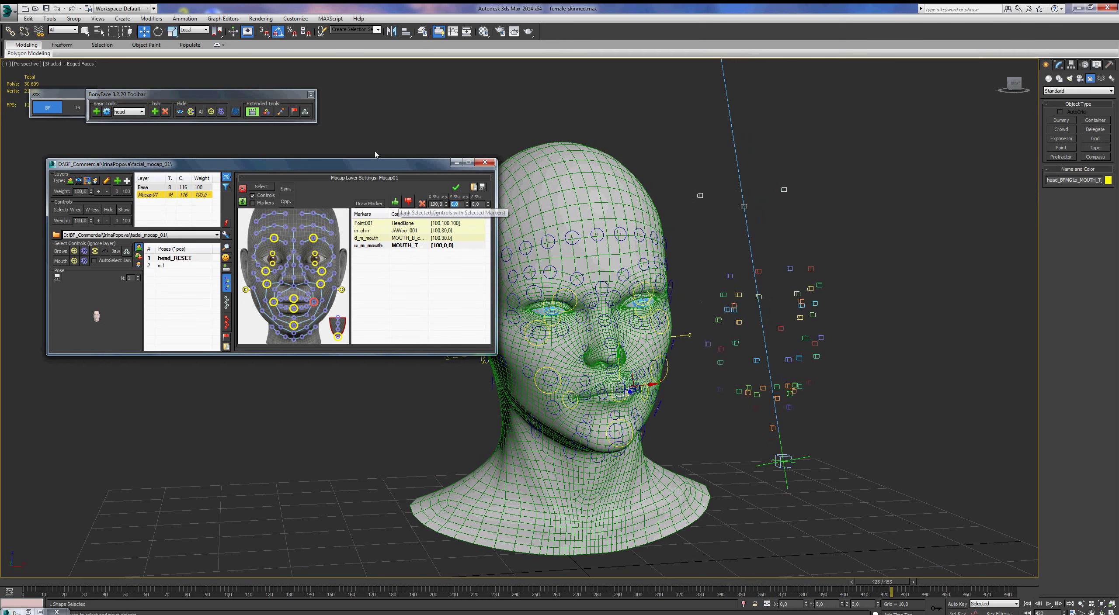
Include markers to select the upper- and lower-lip controls, then exclude markers again
{"action": "left_click", "coordinate": [253, 204]}
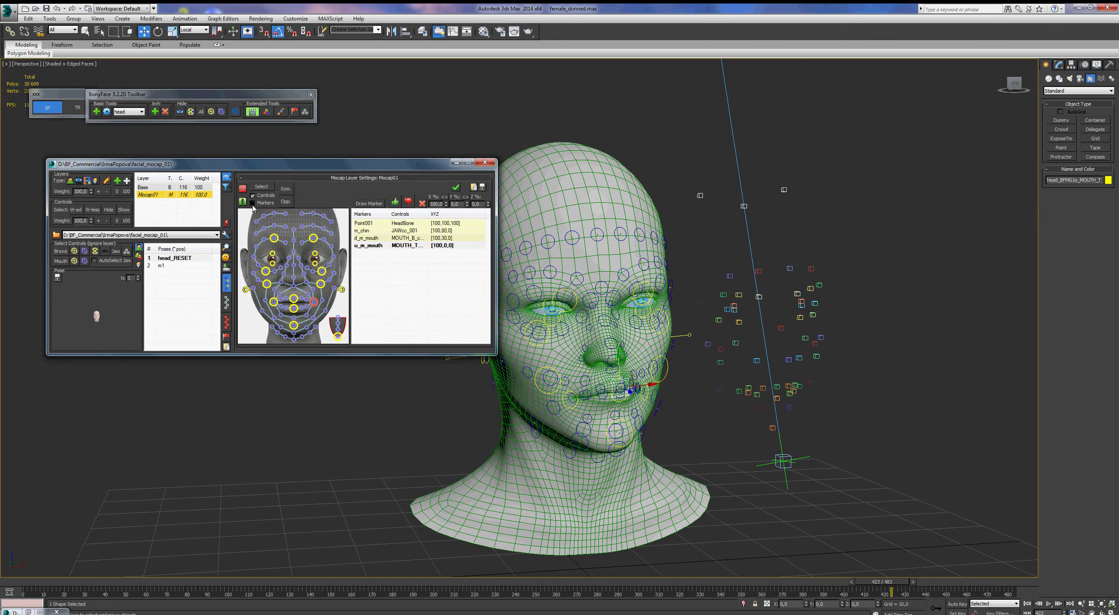
{"action": "left_click", "coordinate": [296, 299]}
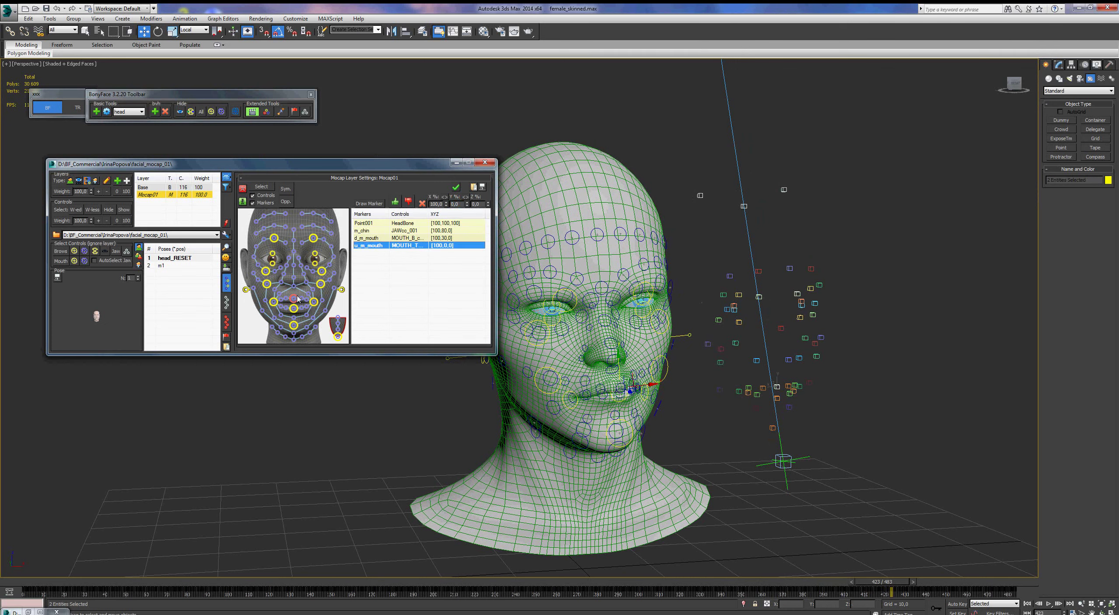
{"action": "left_click", "coordinate": [294, 309]}
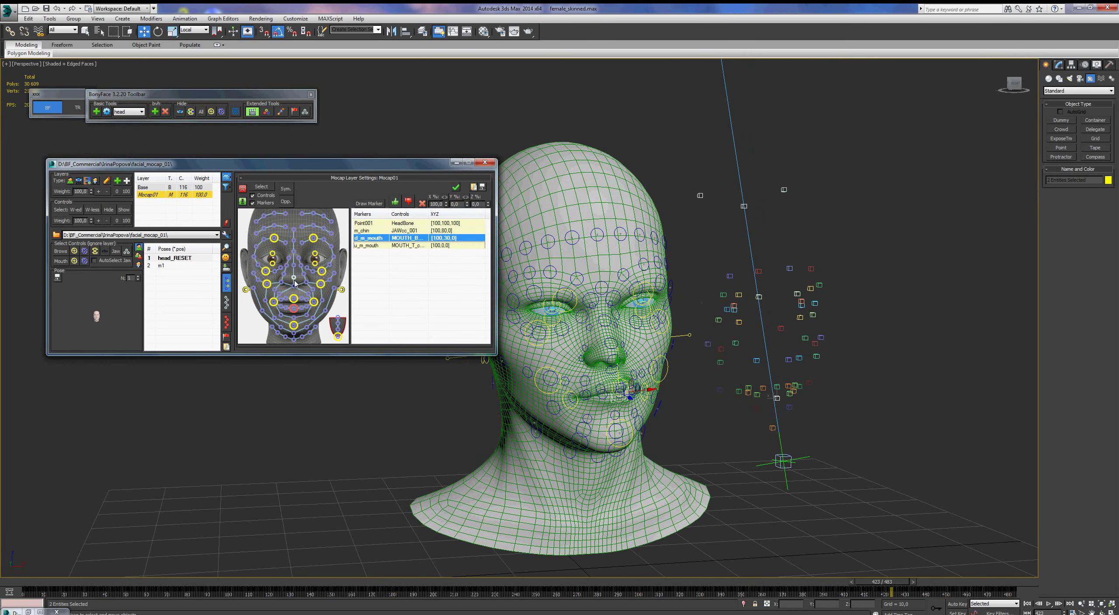
{"action": "left_click", "coordinate": [253, 203]}
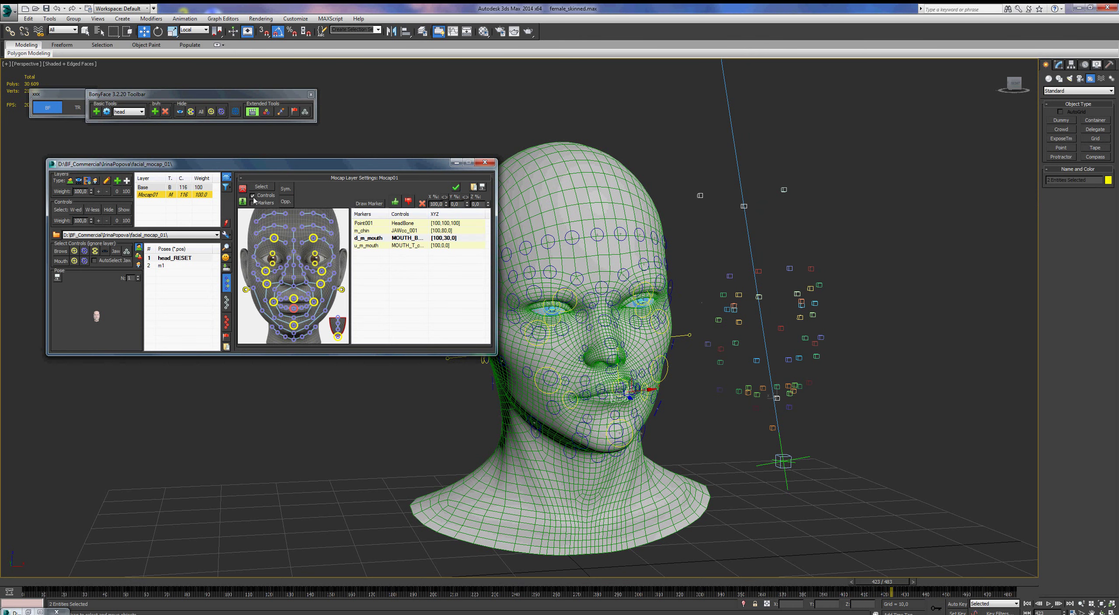
Replay the mocap from frame 0, then select the upper mouth control with control selection on
{"action": "left_click", "coordinate": [1027, 604]}
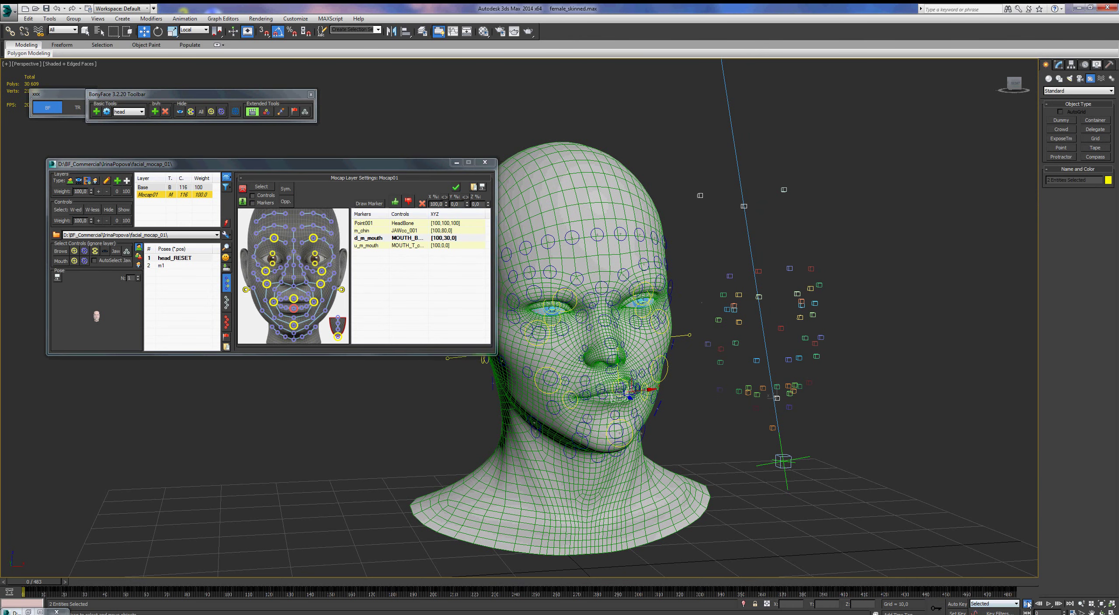
{"action": "left_click", "coordinate": [1049, 604]}
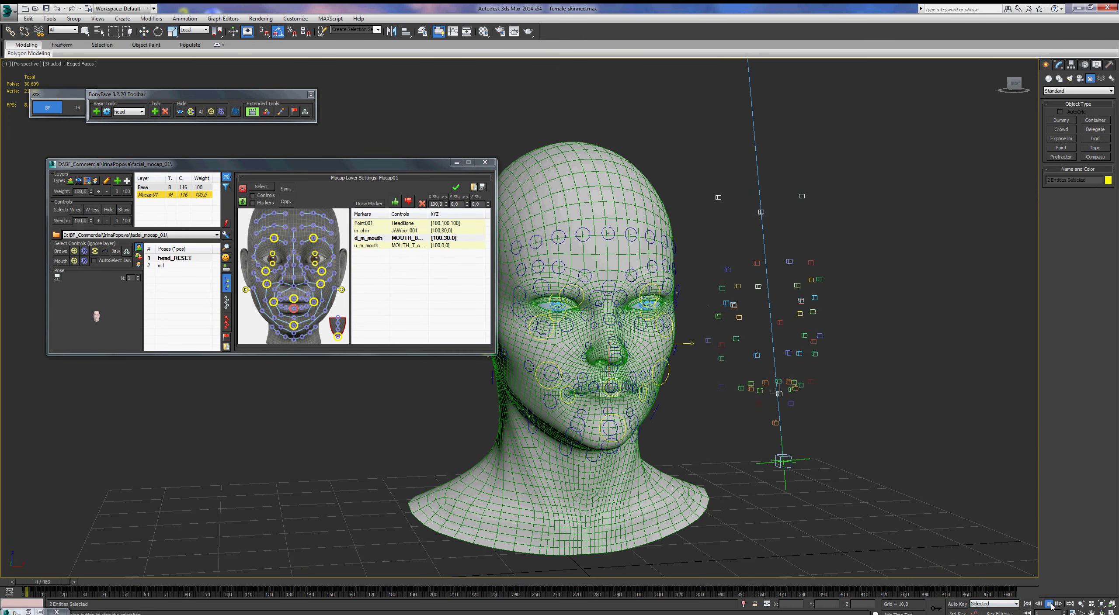
{"action": "left_click", "coordinate": [1049, 604]}
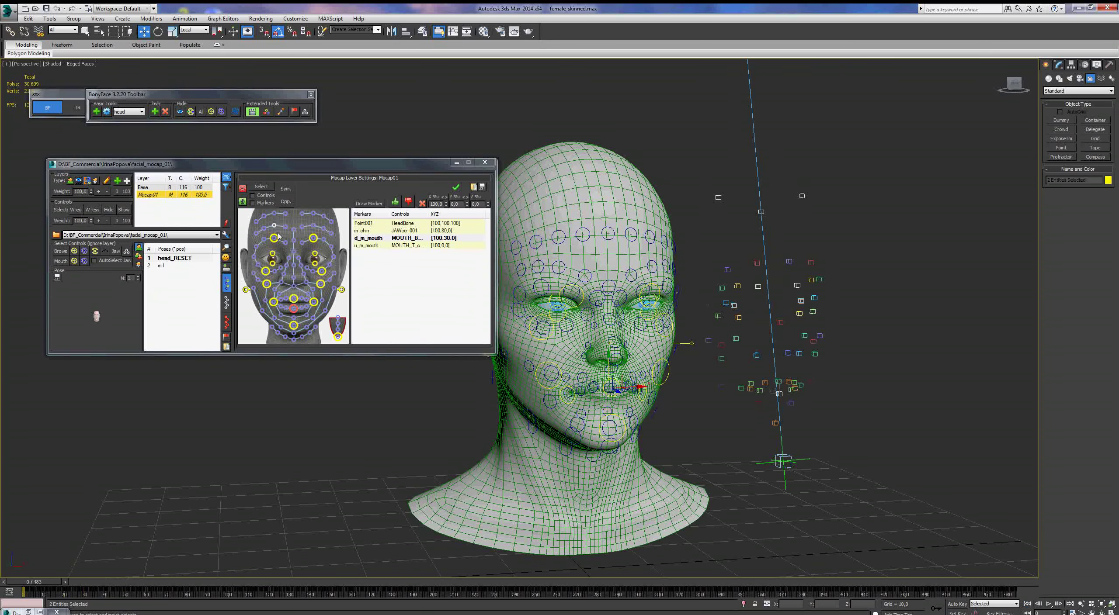
{"action": "left_click", "coordinate": [253, 196]}
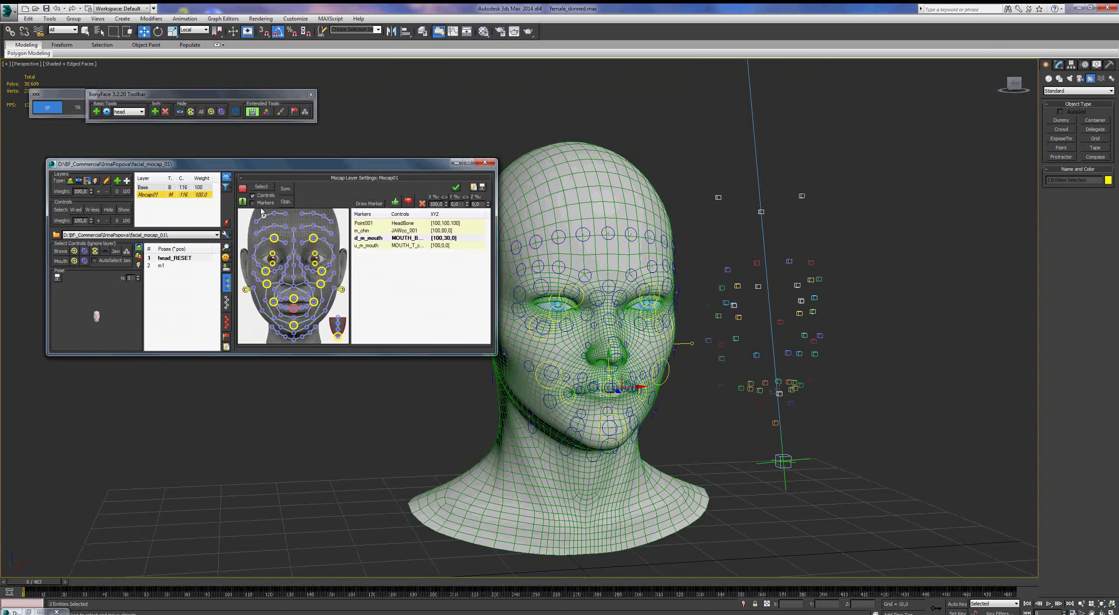
{"action": "left_click", "coordinate": [297, 299]}
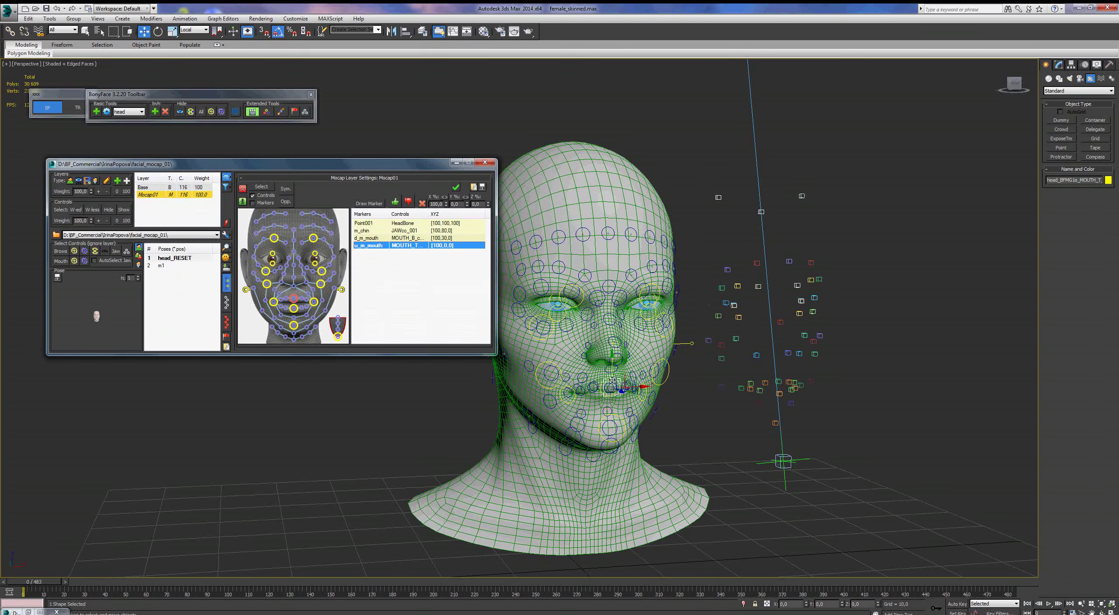
Select the MOUTH_T and MOUTH_B controls and nudge each slightly down
{"action": "left_click", "coordinate": [293, 309]}
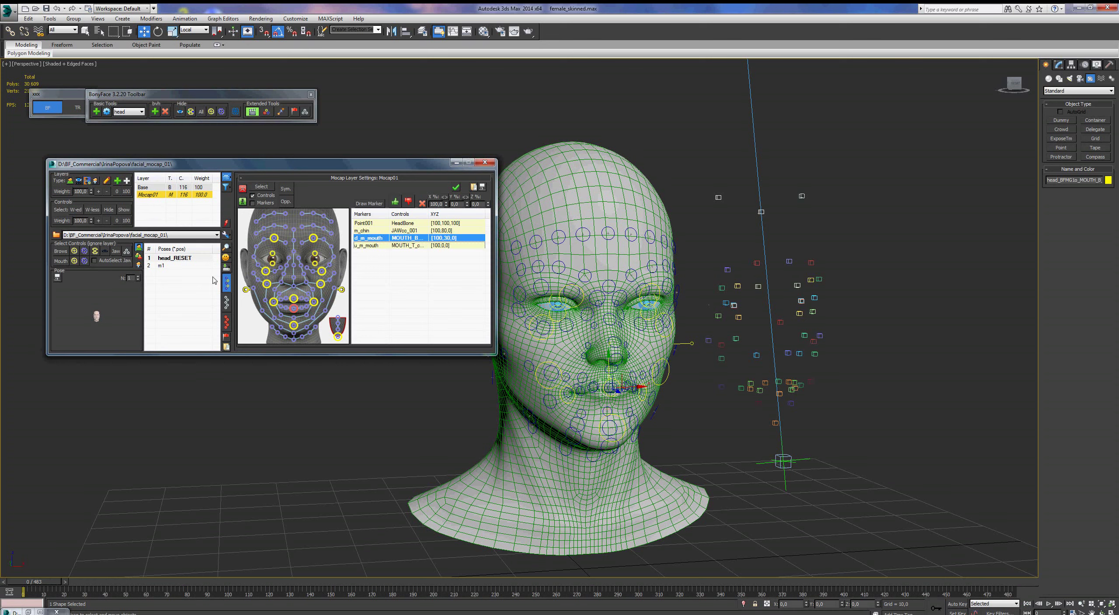
{"action": "left_click", "coordinate": [296, 300]}
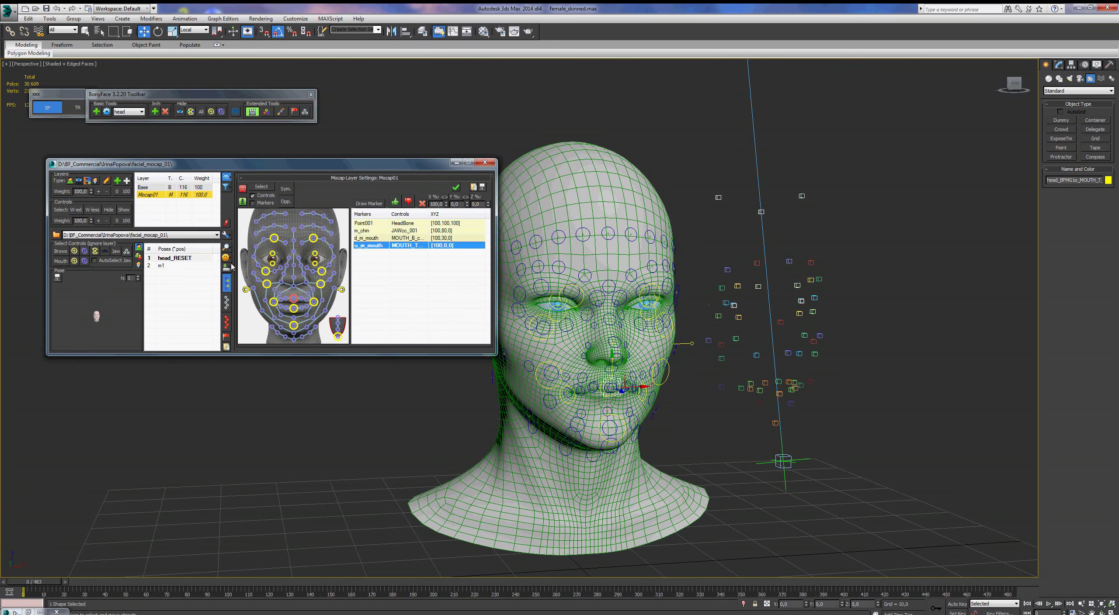
{"action": "left_click", "coordinate": [208, 236]}
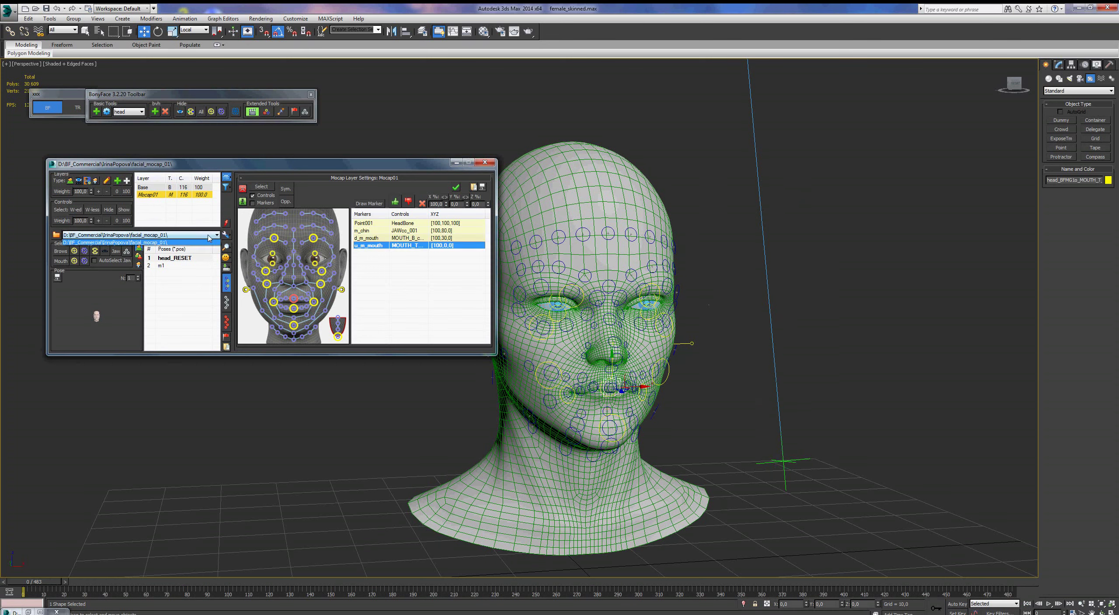
{"action": "left_click", "coordinate": [231, 208]}
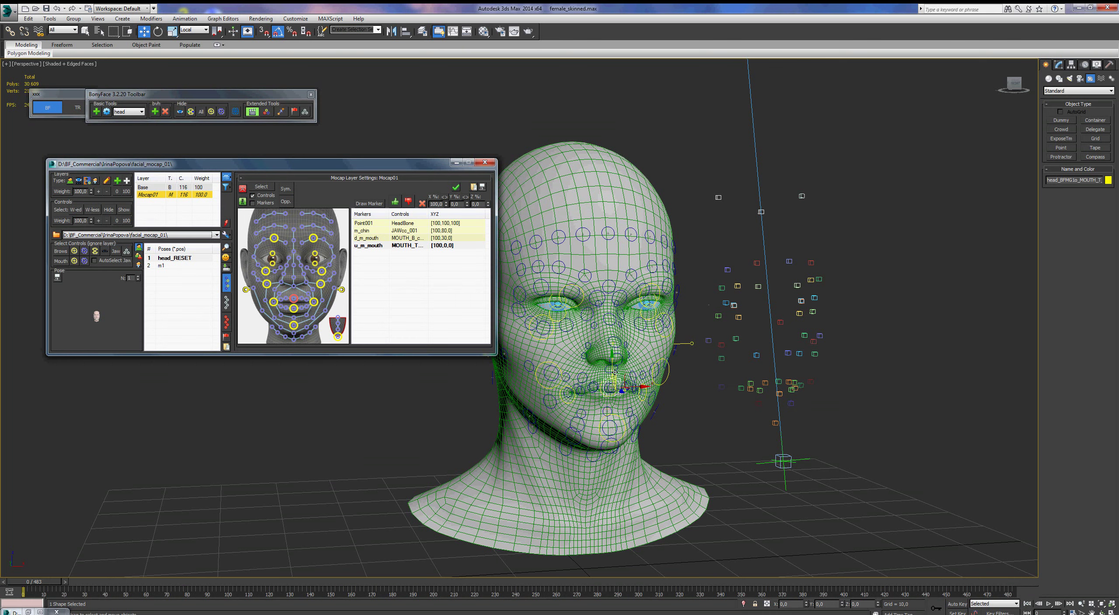
{"action": "left_click_drag", "start_coordinate": [612, 367], "coordinate": [612, 372]}
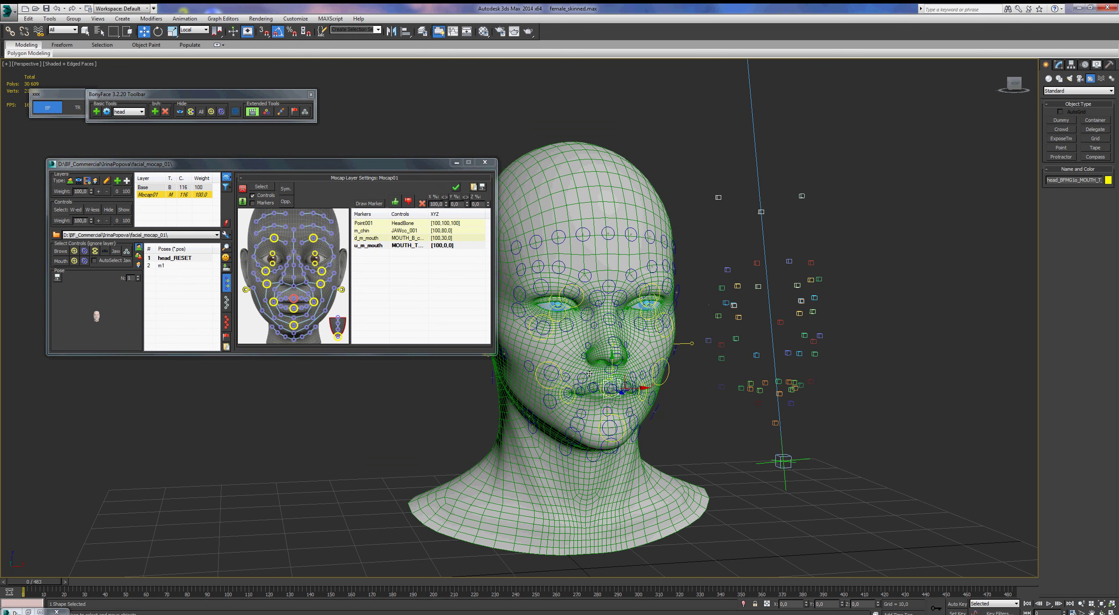
{"action": "left_click", "coordinate": [292, 311]}
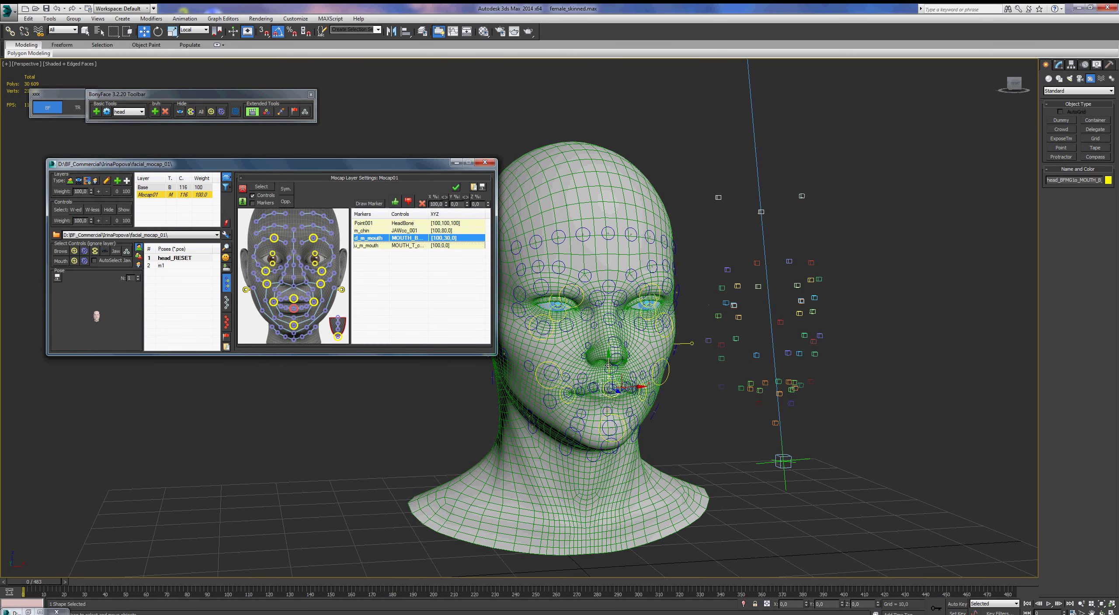
{"action": "left_click_drag", "start_coordinate": [608, 366], "coordinate": [612, 374]}
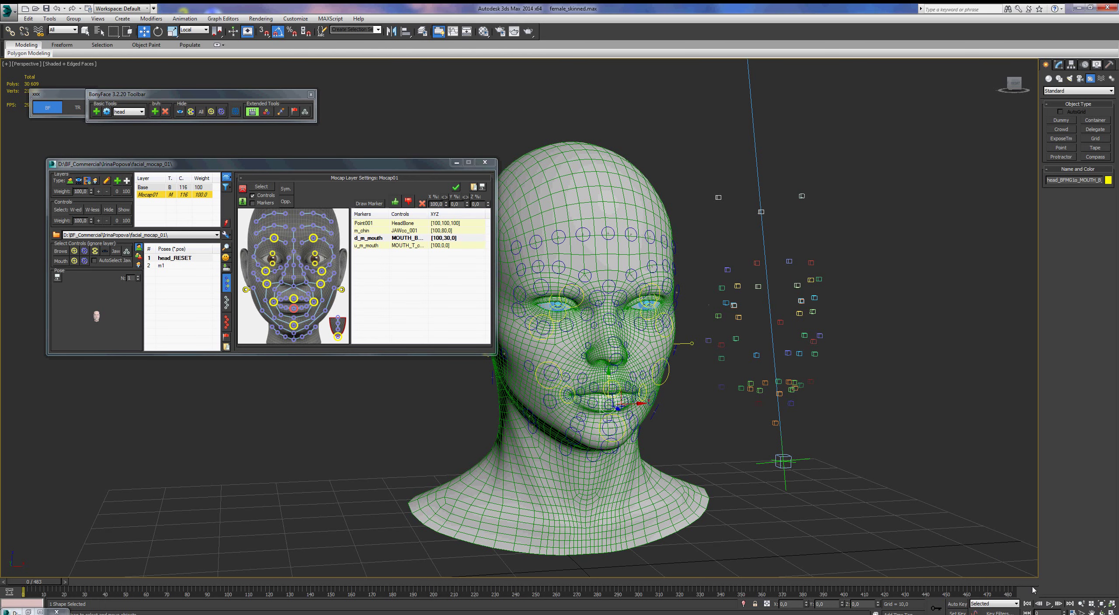
Play the mocap to check the lips, then stop and return to frame 0
{"action": "left_click", "coordinate": [1049, 604]}
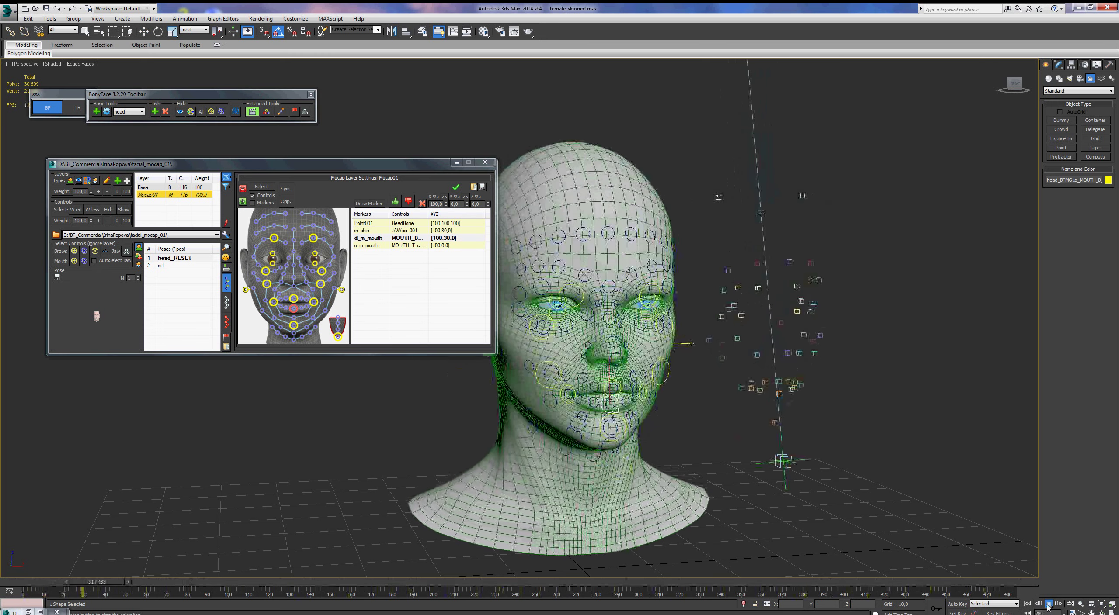
{"action": "left_click", "coordinate": [1048, 608]}
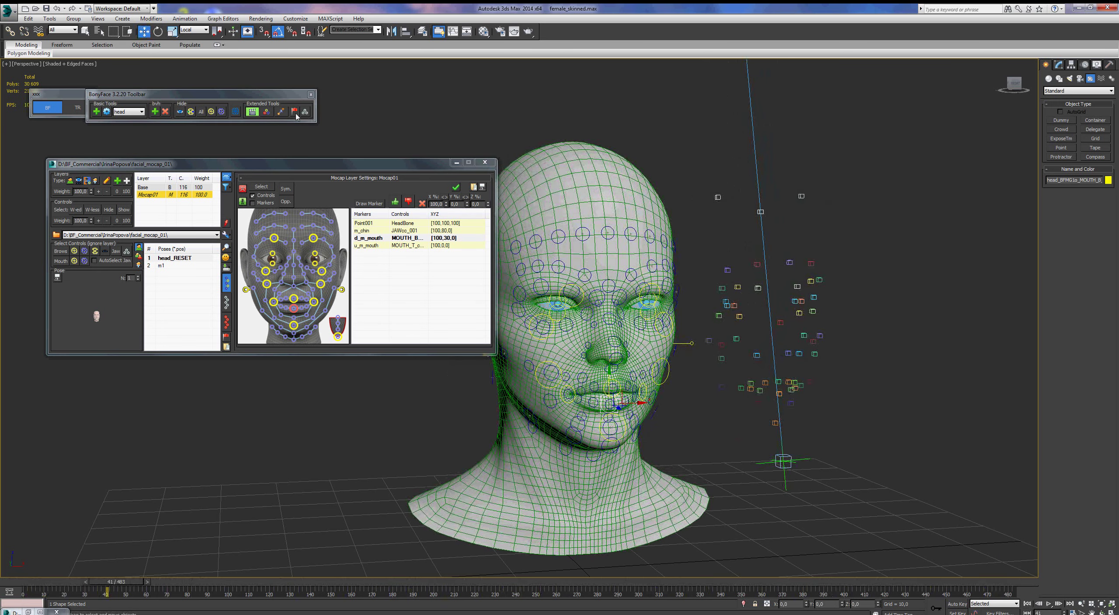
{"action": "left_click", "coordinate": [1028, 609]}
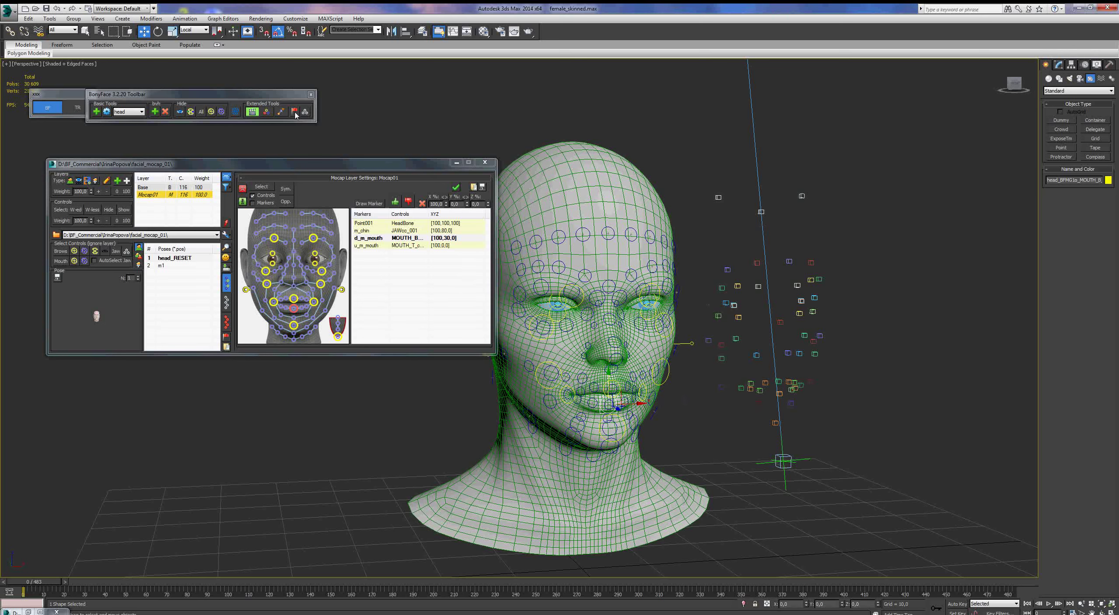
Set the u_m_mouth link's Y scale to 30% and play the animation
{"action": "left_click", "coordinate": [380, 248]}
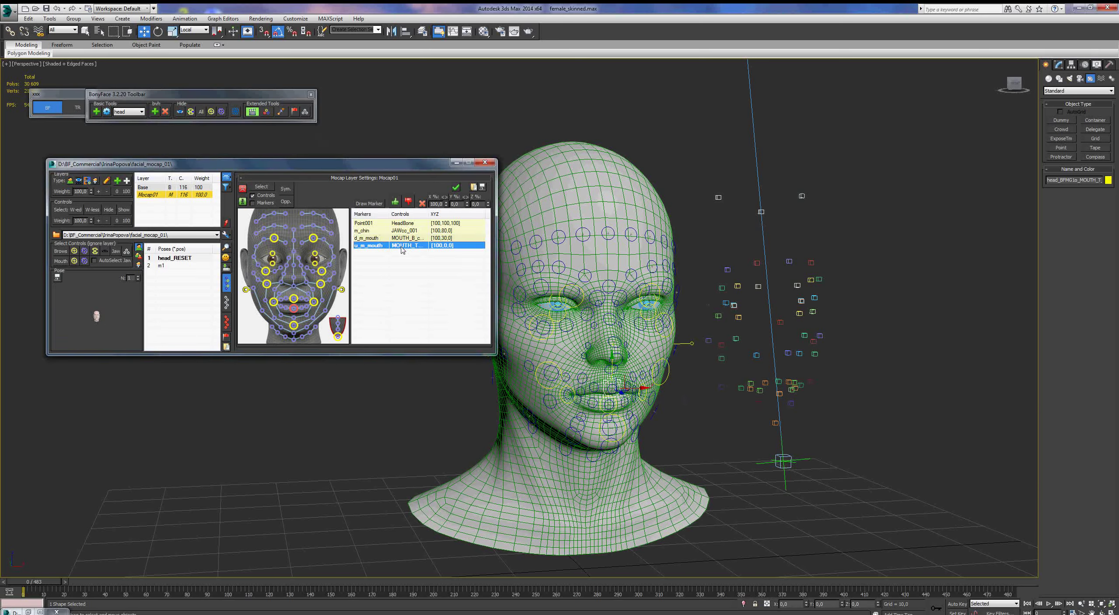
{"action": "left_click", "coordinate": [451, 204]}
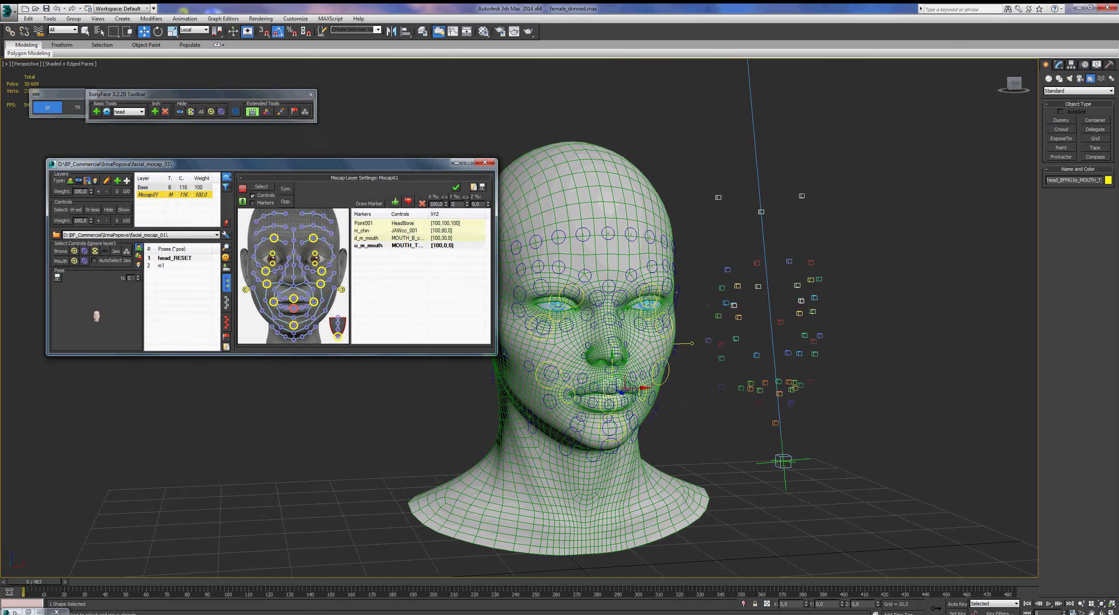
{"action": "type", "text": "30"}
{"action": "key", "text": "Return"}
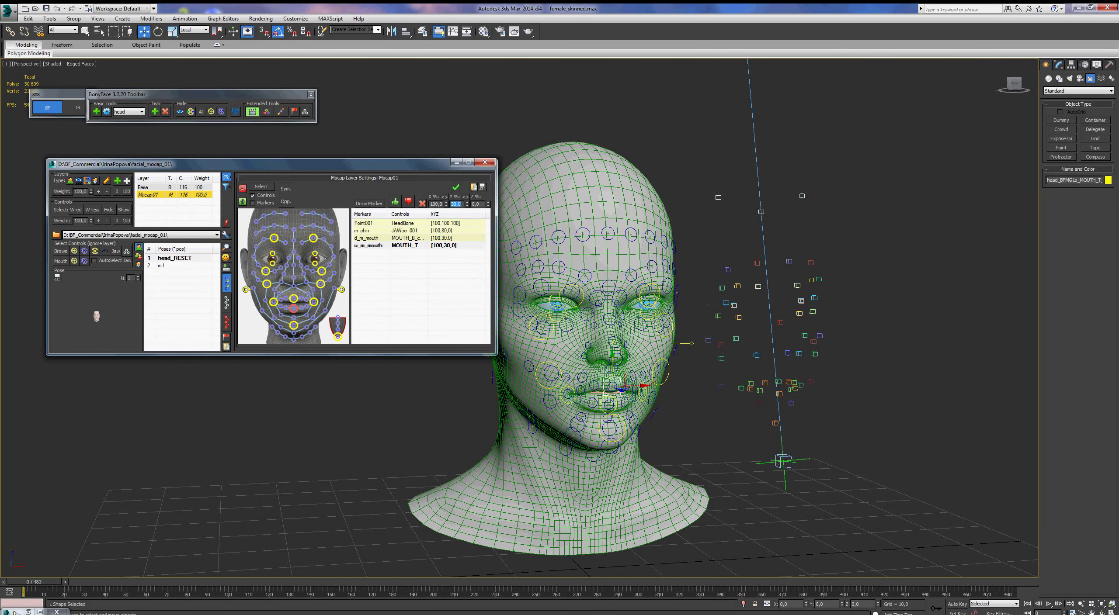
{"action": "left_click", "coordinate": [306, 113]}
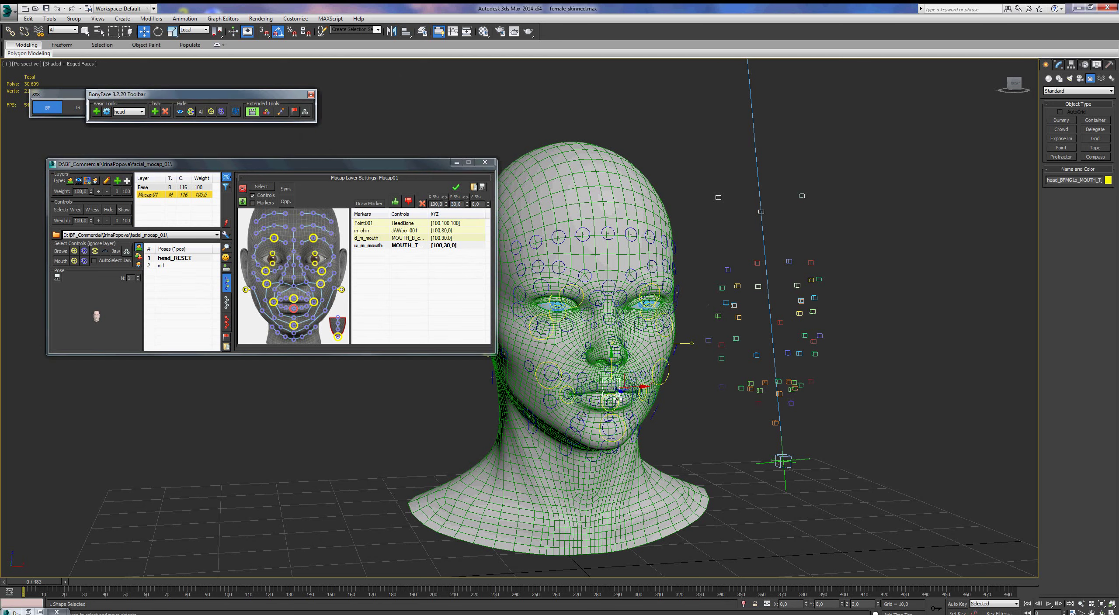
{"action": "left_click", "coordinate": [1049, 604]}
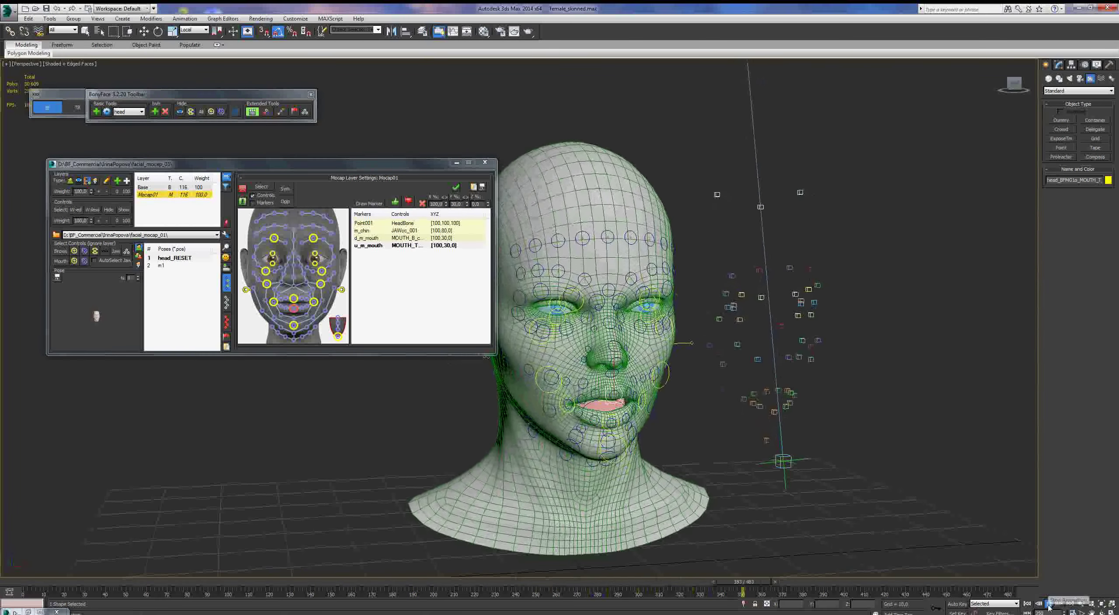
Set the d_m_mouth link's Y scale to 20% and replay from the first frame
{"action": "key", "text": "w"}
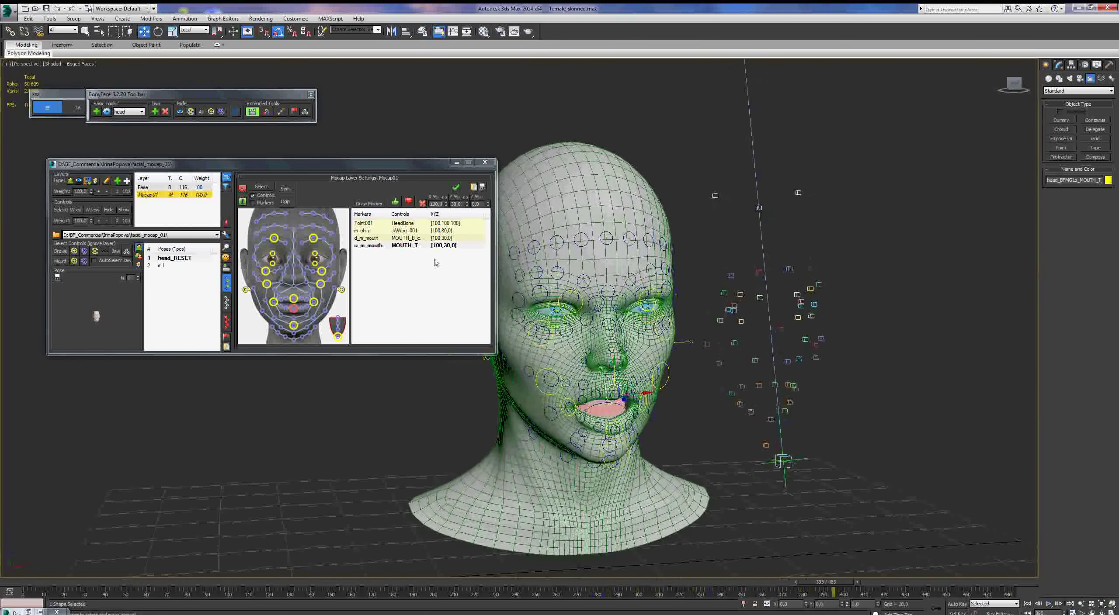
{"action": "left_click", "coordinate": [406, 238]}
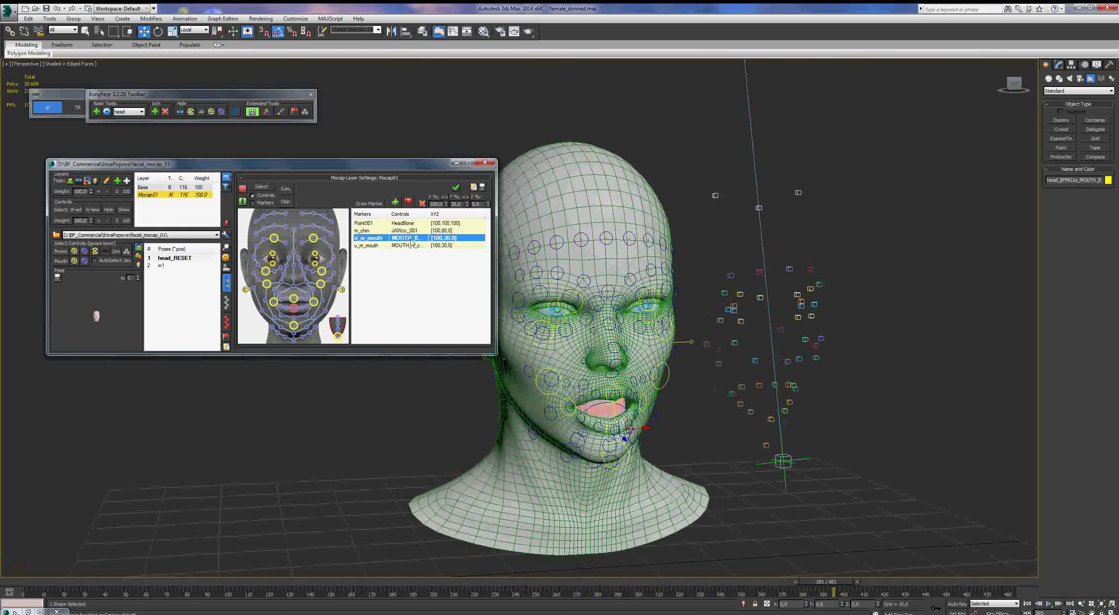
{"action": "double_click", "coordinate": [456, 204]}
{"action": "type", "text": "20"}
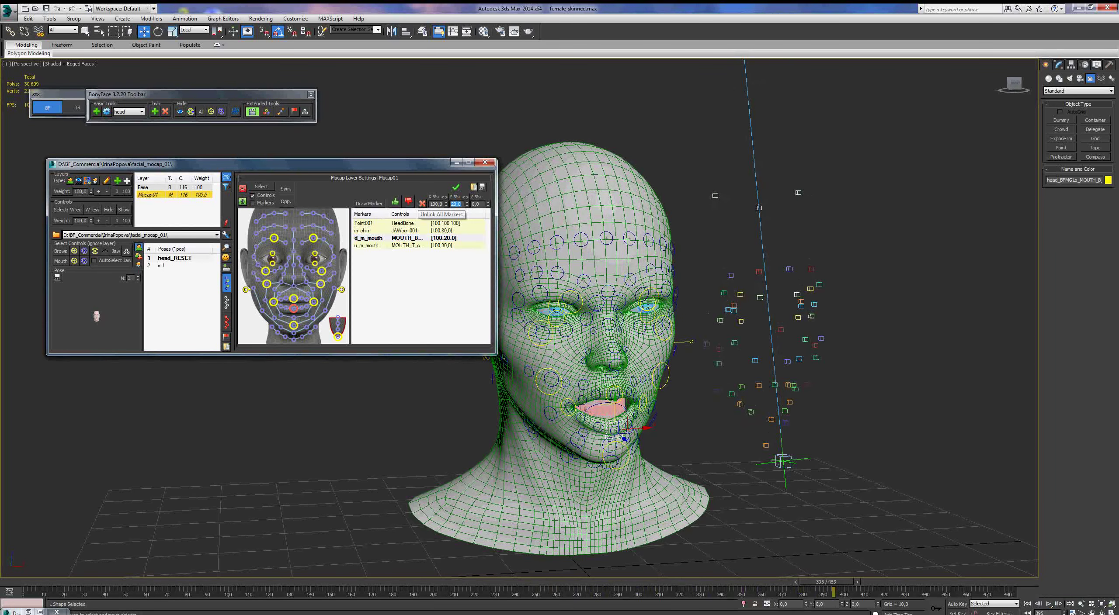
{"action": "left_click", "coordinate": [1028, 604]}
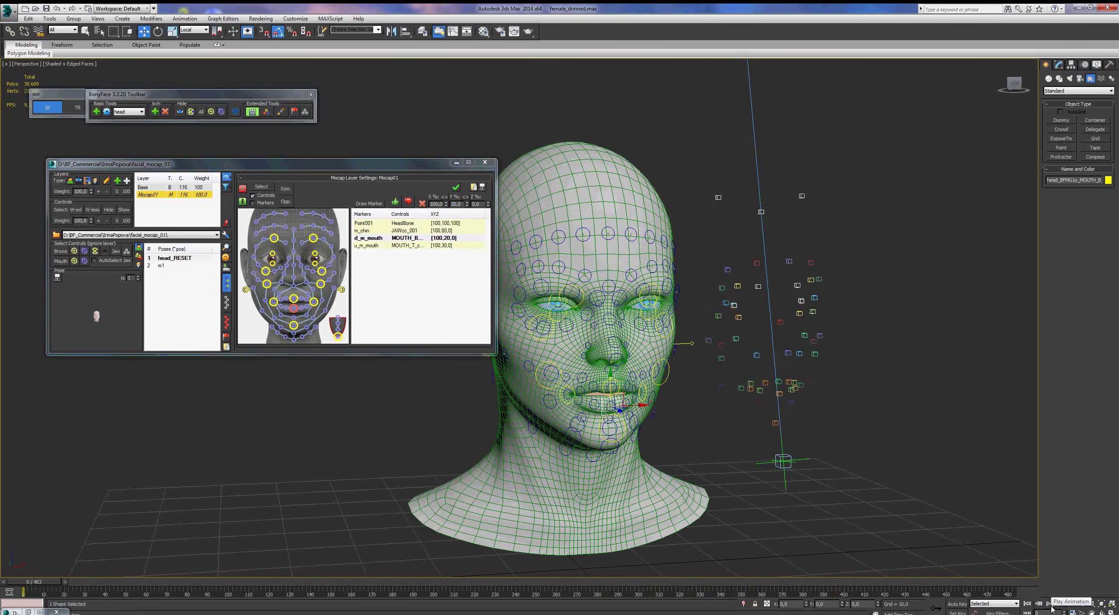
{"action": "left_click", "coordinate": [1050, 605]}
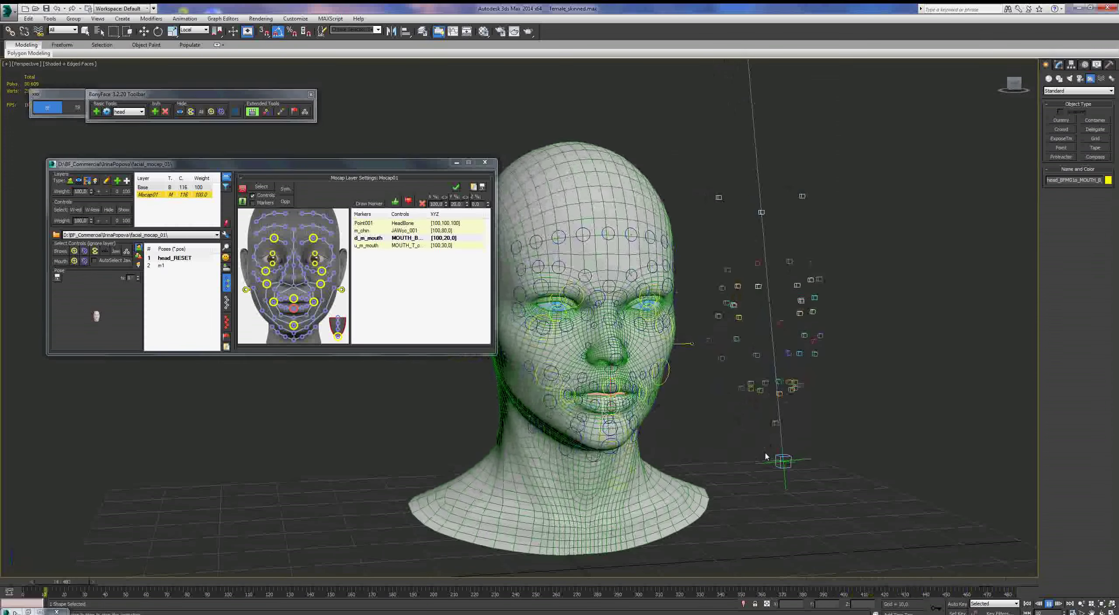
{"action": "left_click", "coordinate": [1048, 605]}
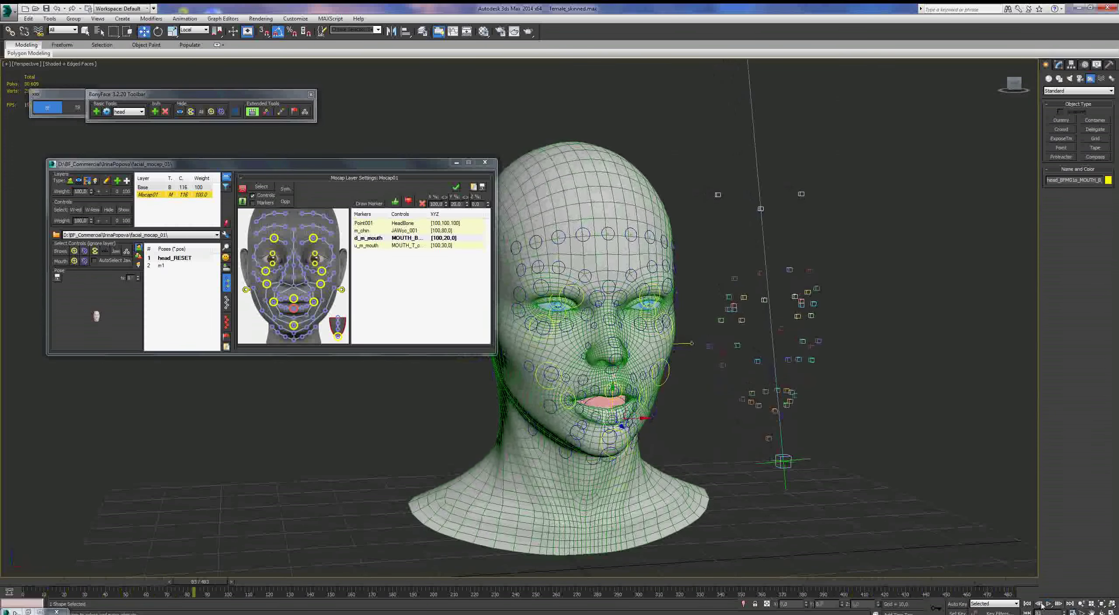
{"action": "left_click", "coordinate": [742, 400]}
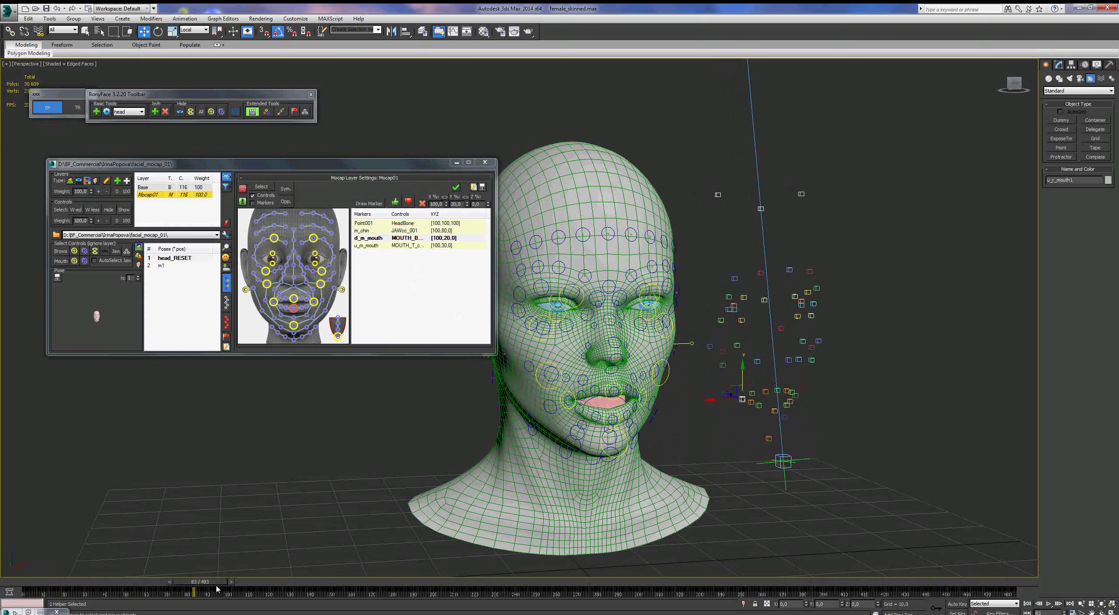
{"action": "mouse_move", "coordinate": [219, 586]}
{"action": "left_mouse_down"}
{"action": "mouse_move", "coordinate": [165, 563]}
{"action": "mouse_move", "coordinate": [344, 569]}
{"action": "left_mouse_up"}
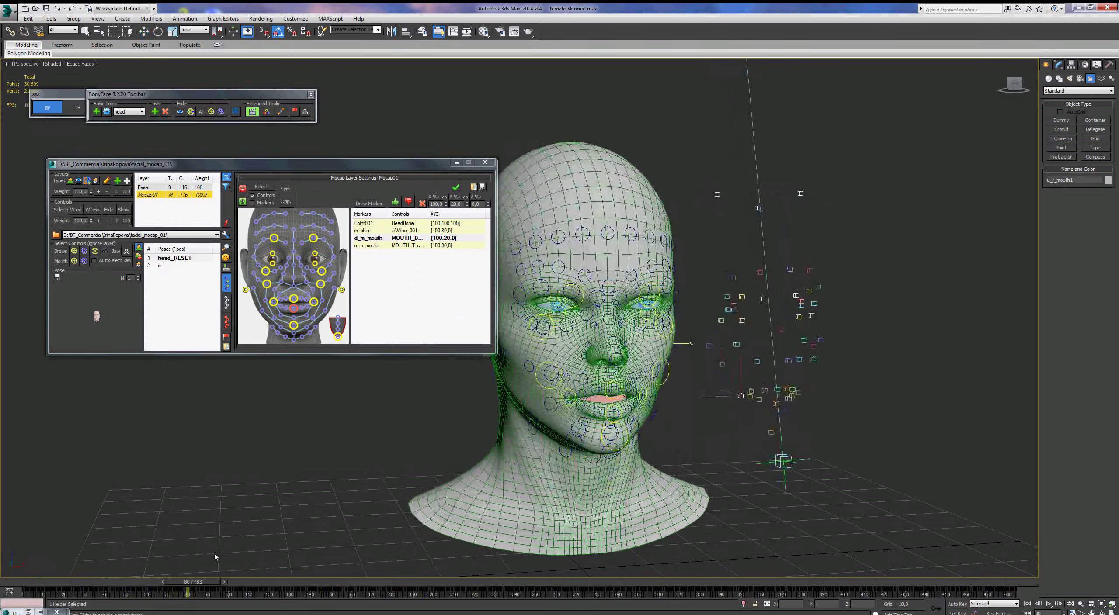
{"action": "left_click_drag", "start_coordinate": [344, 569], "coordinate": [35, 549]}
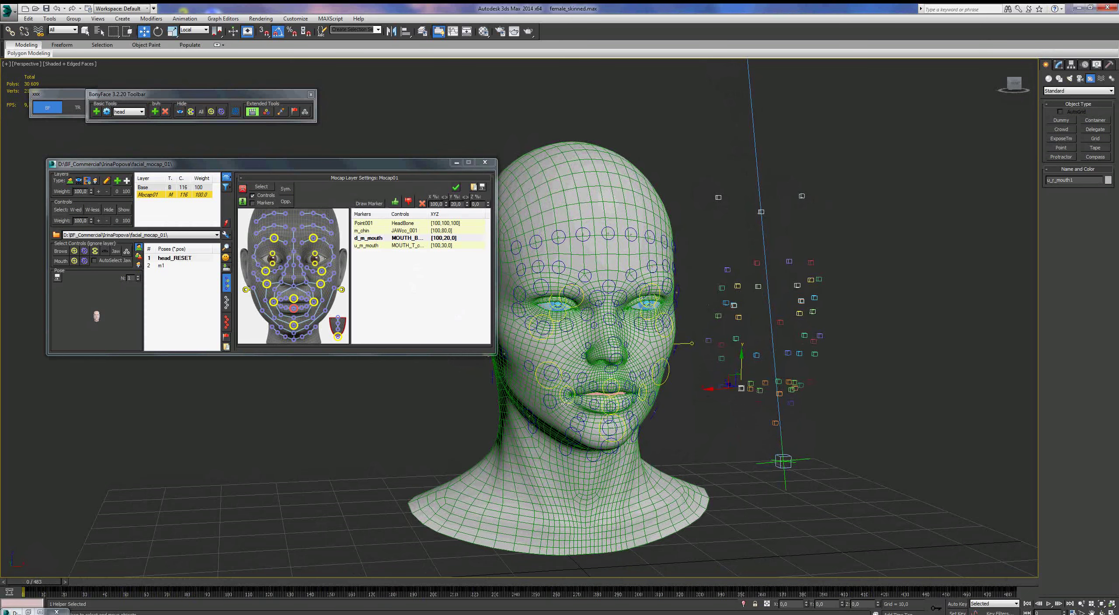
Link u_r_mouth1 to the right and u_l_mouth1 to the left mouth-corner control, then play back
{"action": "left_click", "coordinate": [566, 404], "text": "ctrl"}
{"action": "left_click", "coordinate": [395, 202]}
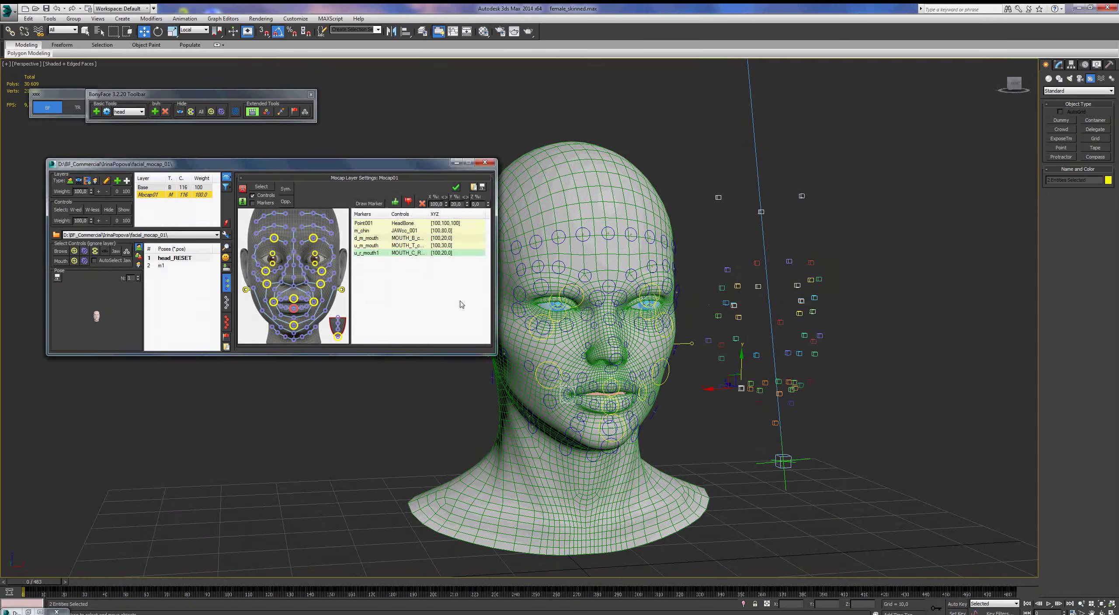
{"action": "left_click", "coordinate": [801, 387]}
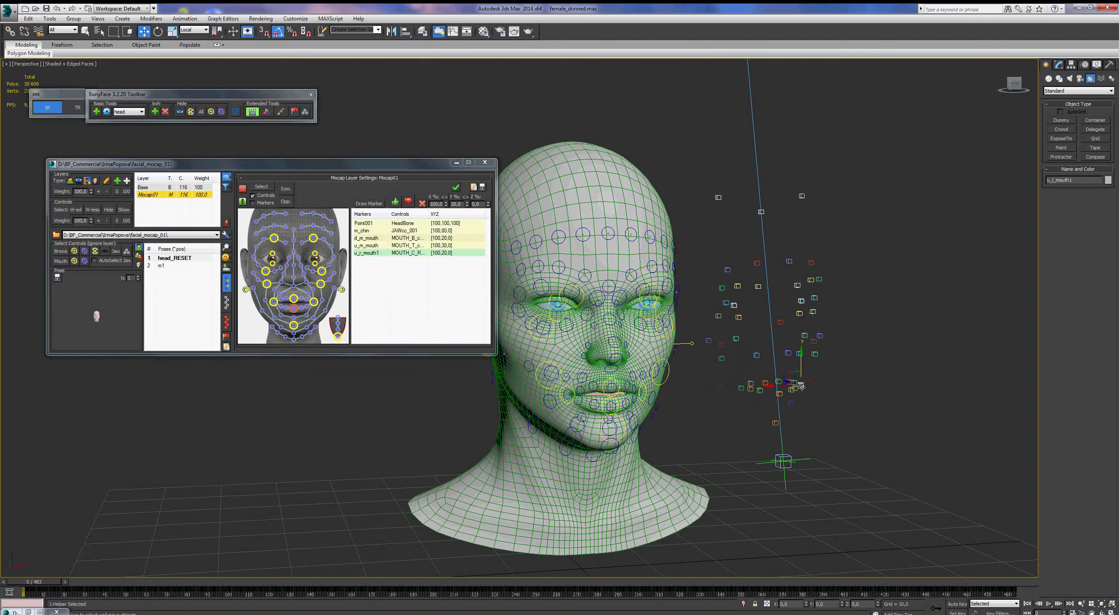
{"action": "left_click", "coordinate": [645, 400], "text": "ctrl"}
{"action": "left_click", "coordinate": [394, 202]}
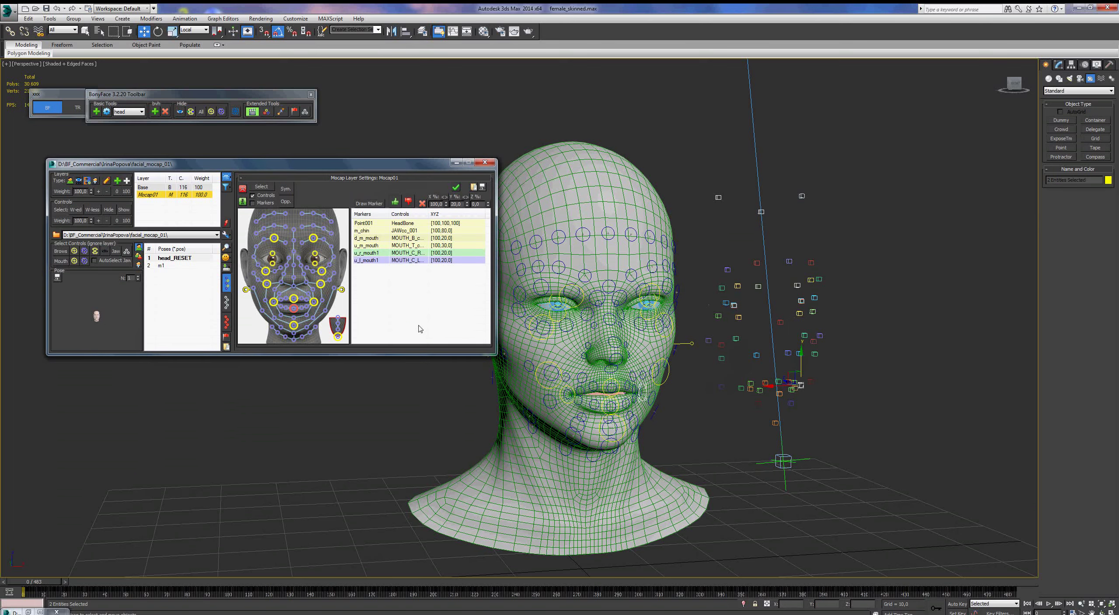
{"action": "left_click", "coordinate": [414, 255]}
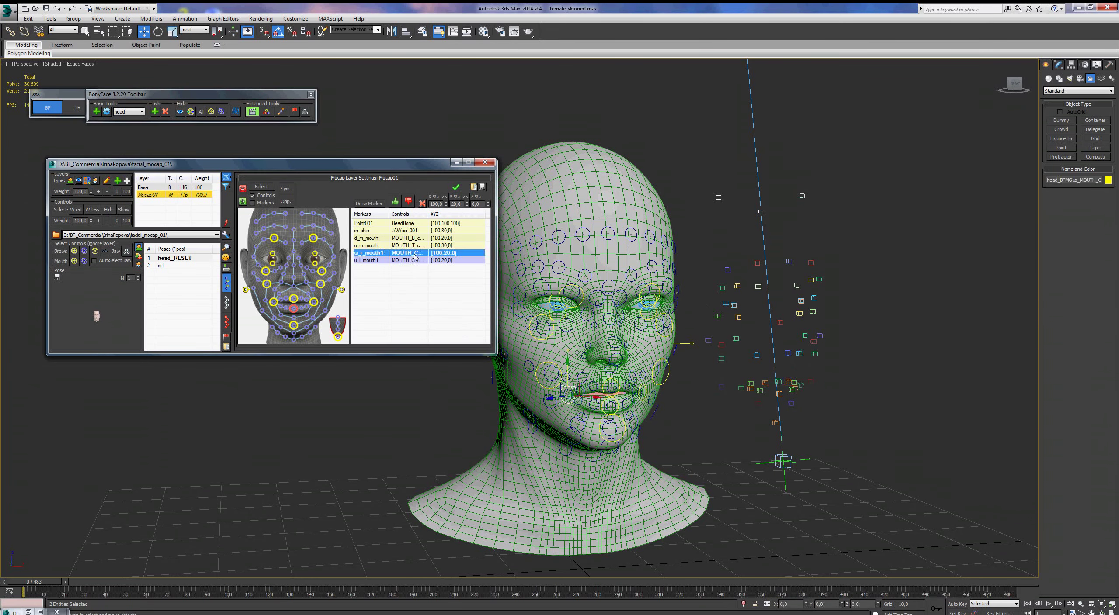
{"action": "left_click", "coordinate": [1048, 605]}
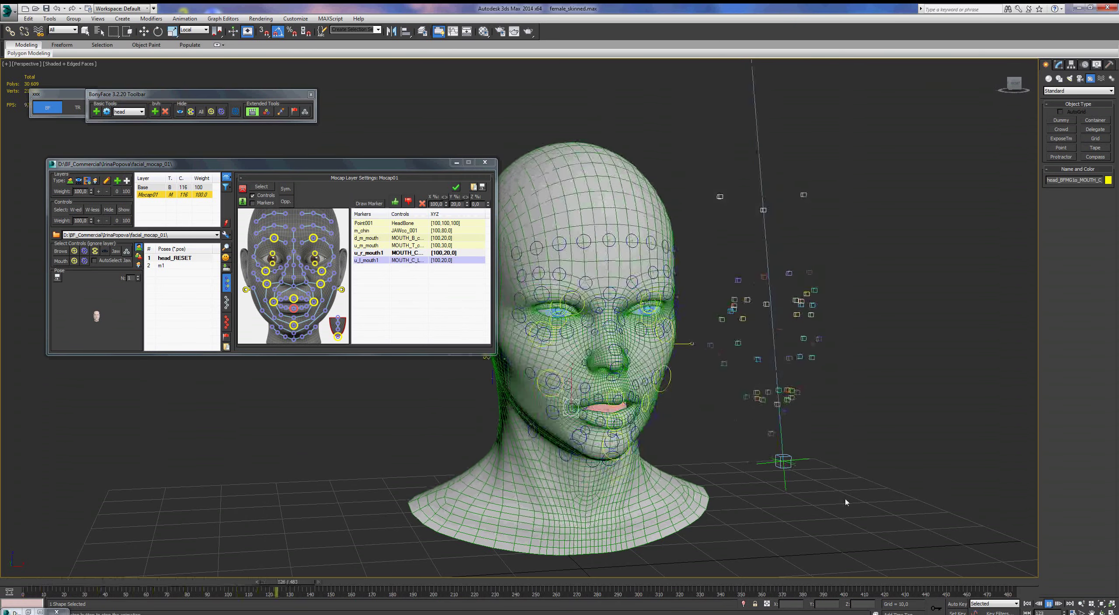
Stop at frame 135, set X% to 30 for u_r_mouth1 and u_l_mouth1, then replay from start
{"action": "key", "text": "slash"}
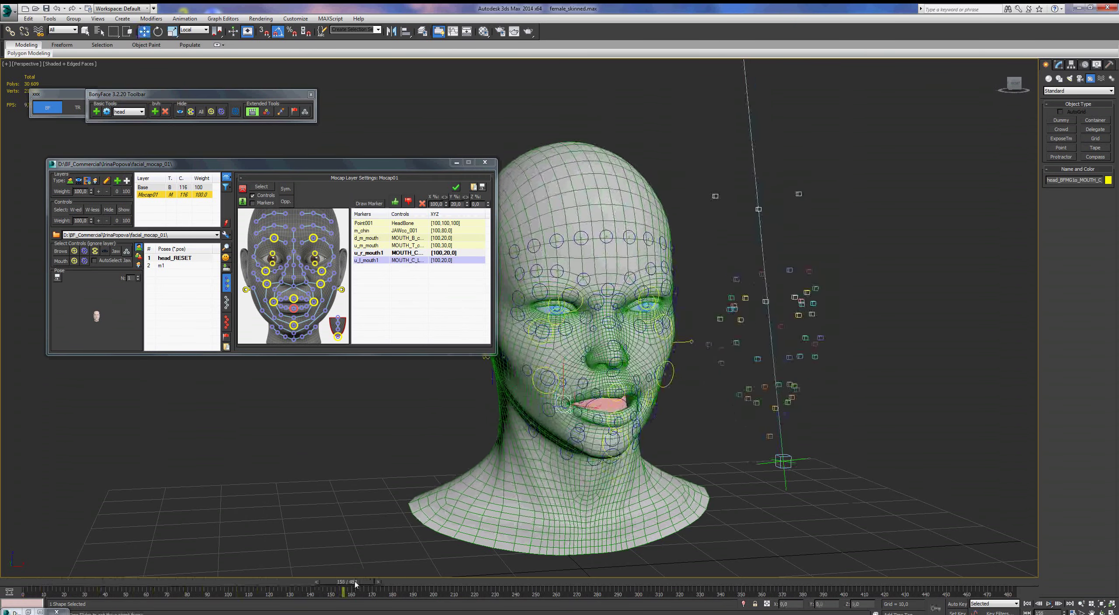
{"action": "left_click_drag", "start_coordinate": [356, 585], "coordinate": [315, 588]}
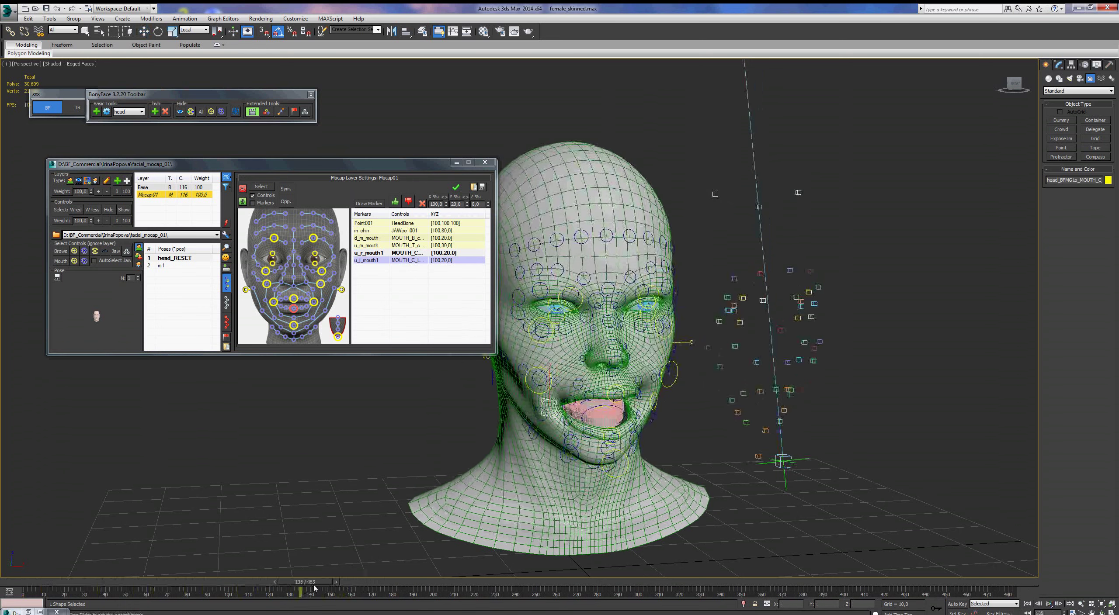
{"action": "left_click", "coordinate": [434, 254]}
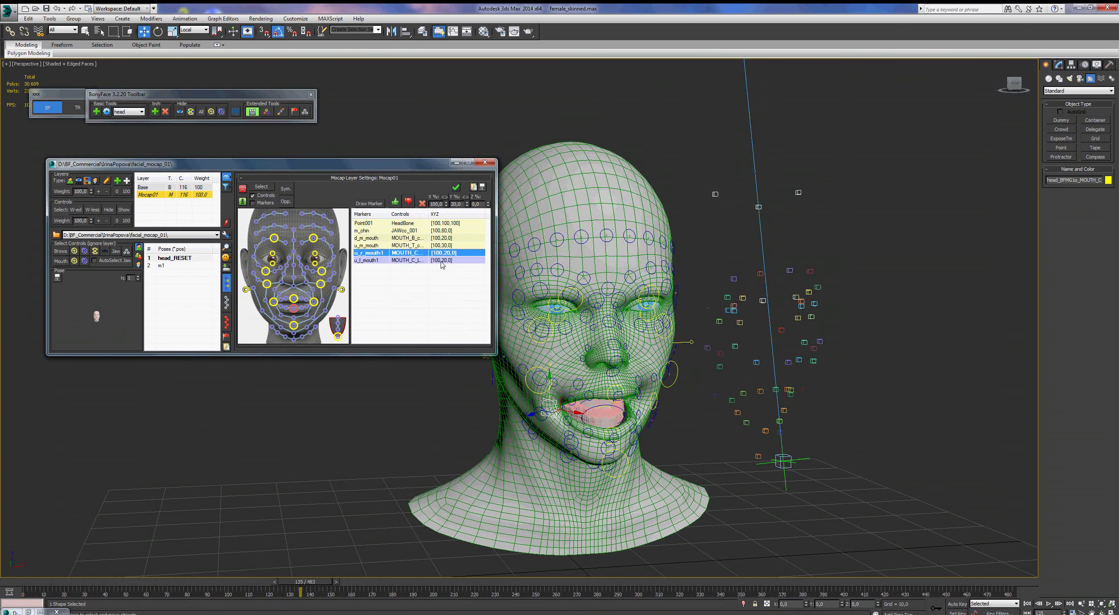
{"action": "left_click", "coordinate": [441, 260], "text": "ctrl"}
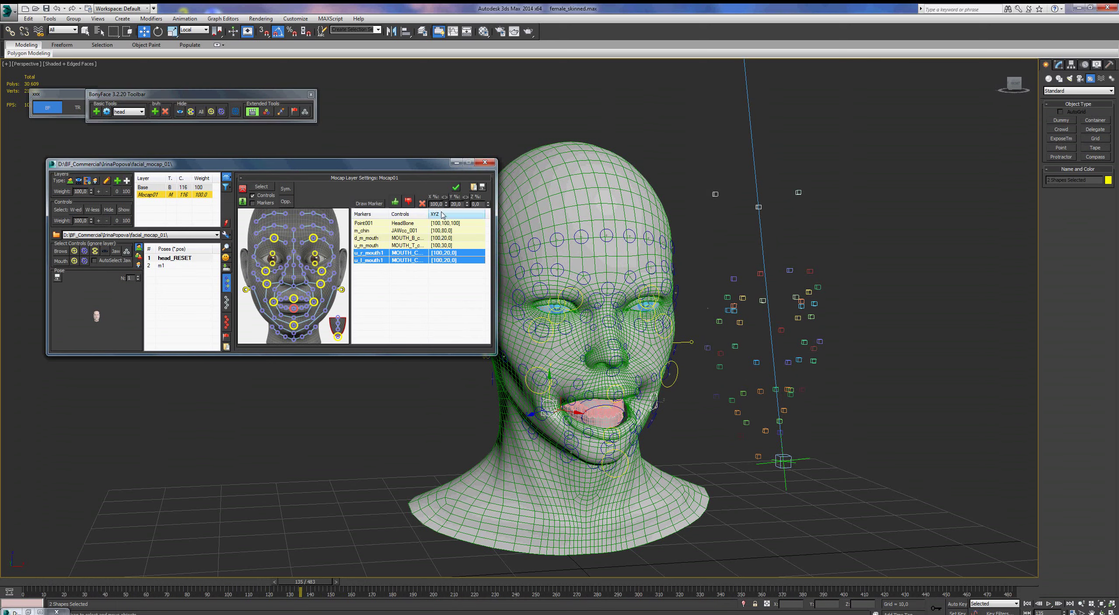
{"action": "left_click", "coordinate": [409, 203]}
{"action": "type", "text": "50"}
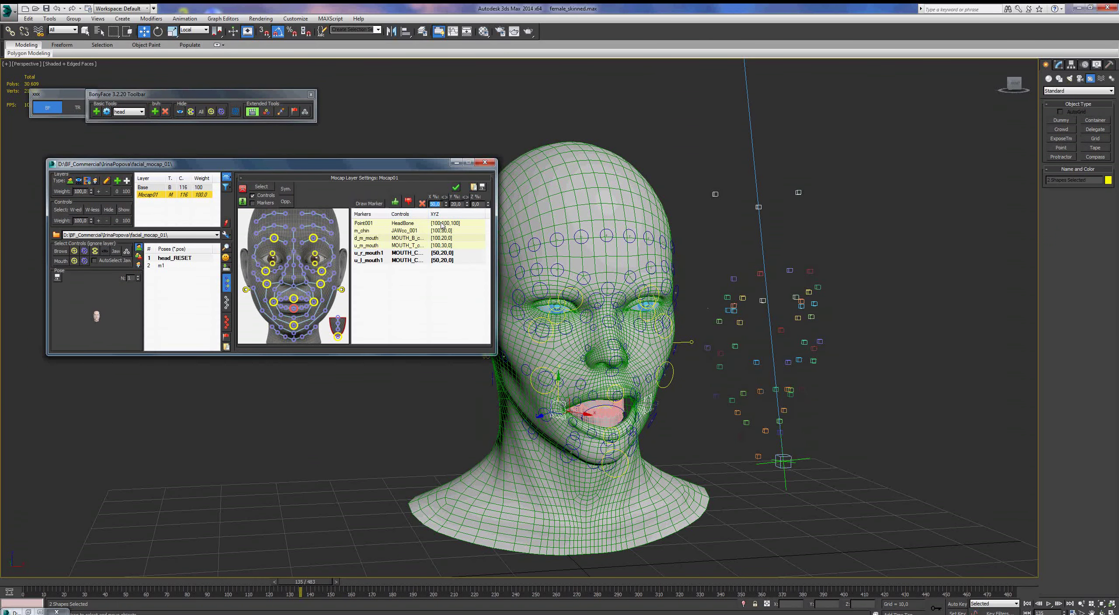
{"action": "key", "text": "Return"}
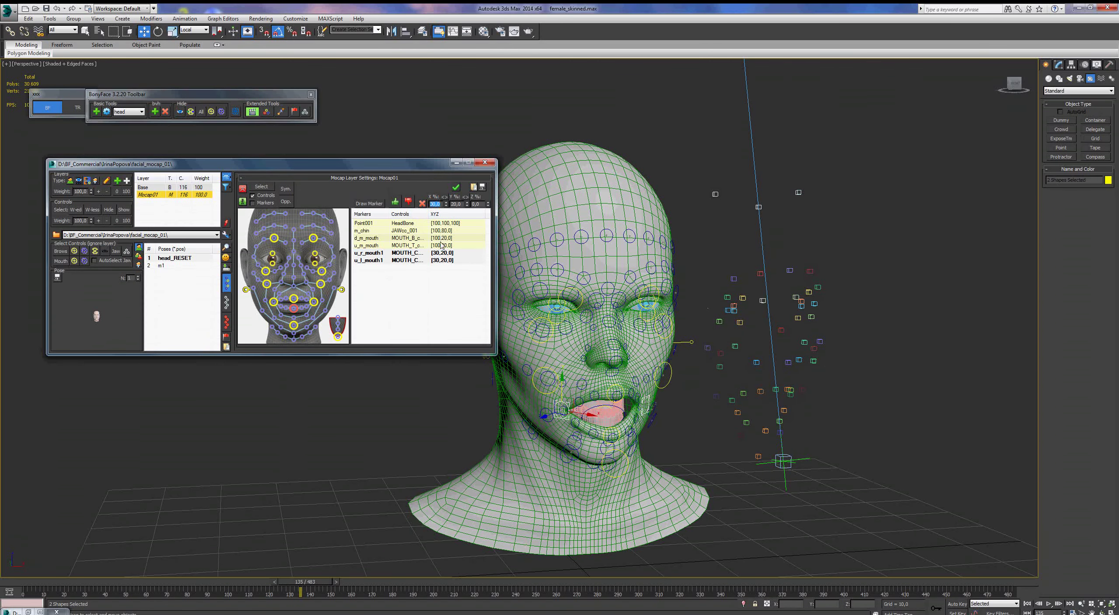
{"action": "left_click", "coordinate": [1027, 604]}
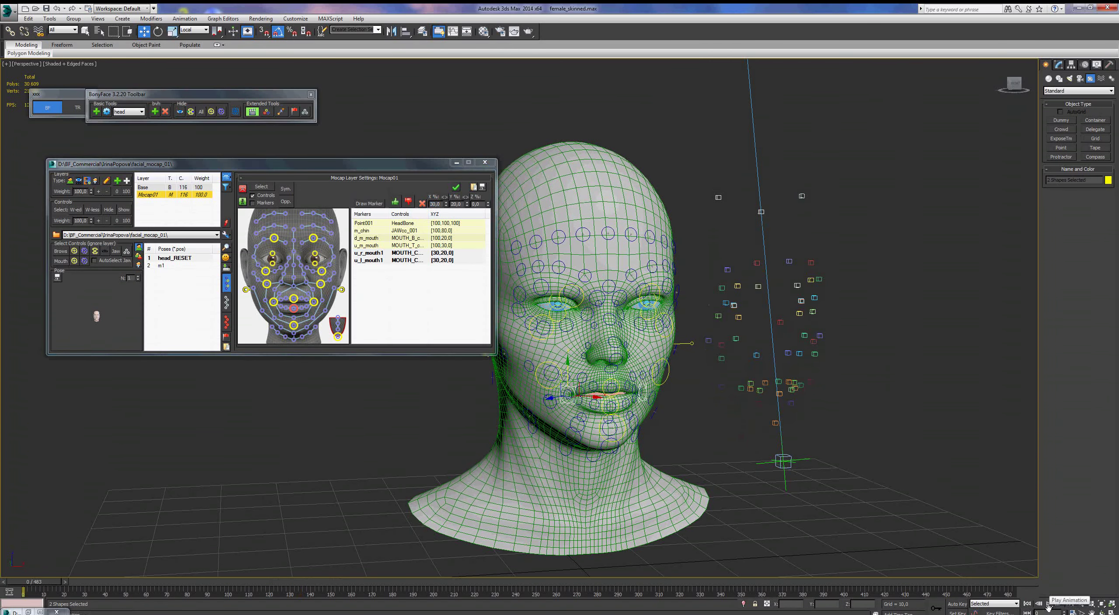
{"action": "left_click", "coordinate": [1048, 604]}
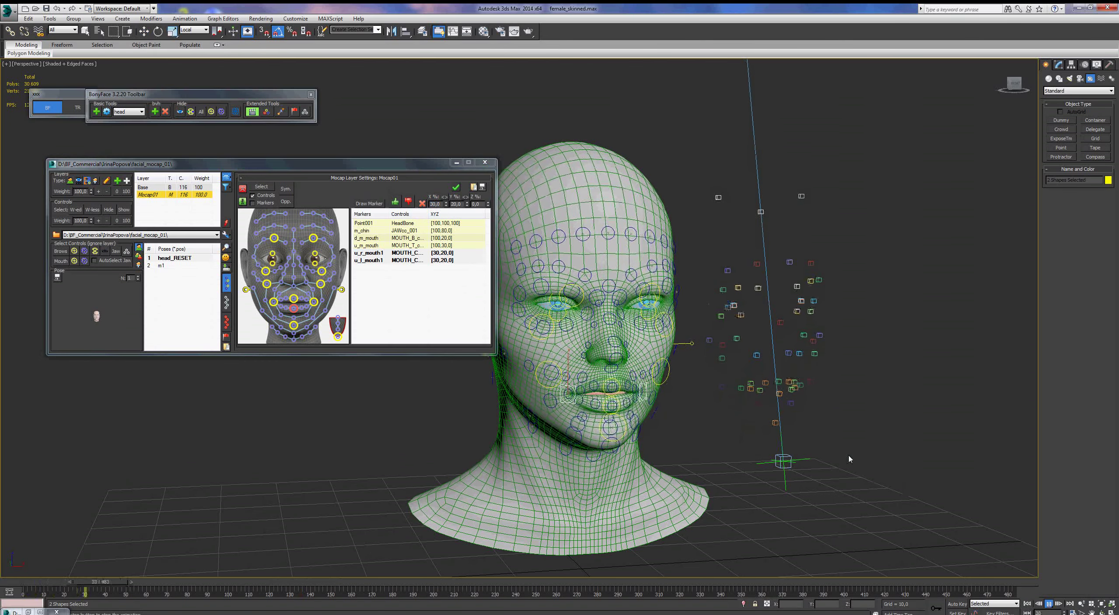
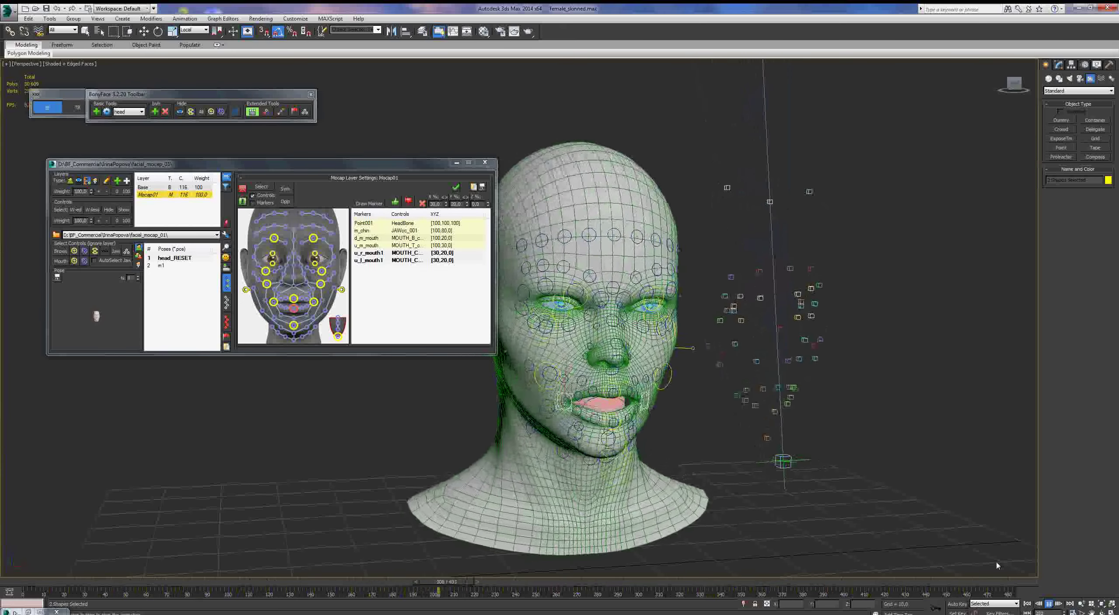
Lower the u_m_mouth link's Y multiplier to about 20 and review frames 209–228
{"action": "key", "text": "w"}
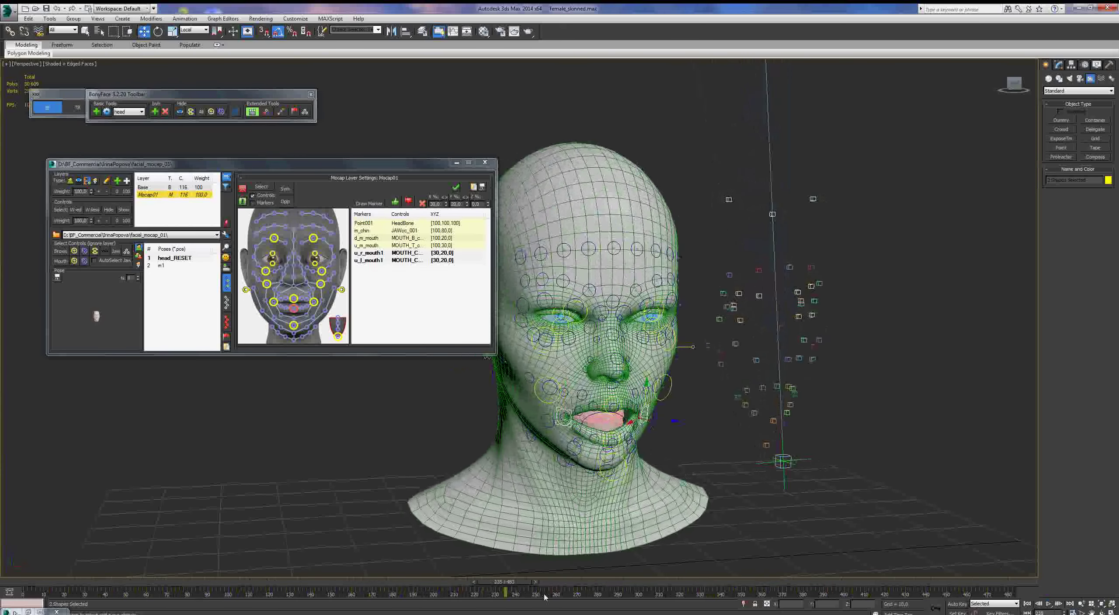
{"action": "left_click_drag", "start_coordinate": [523, 584], "coordinate": [392, 569]}
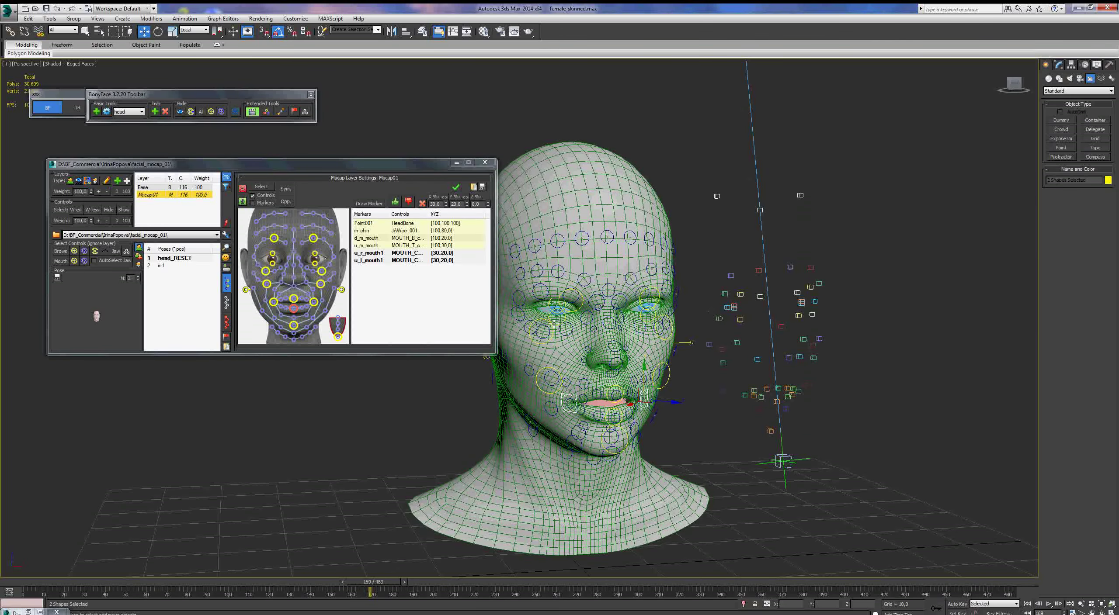
{"action": "left_click", "coordinate": [410, 246]}
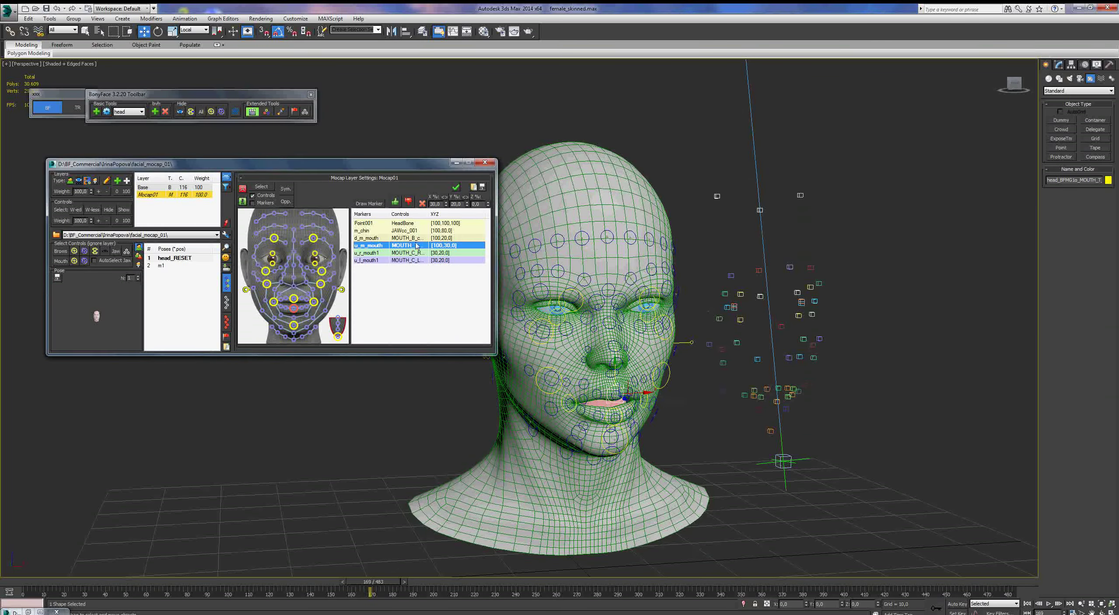
{"action": "left_click", "coordinate": [467, 206]}
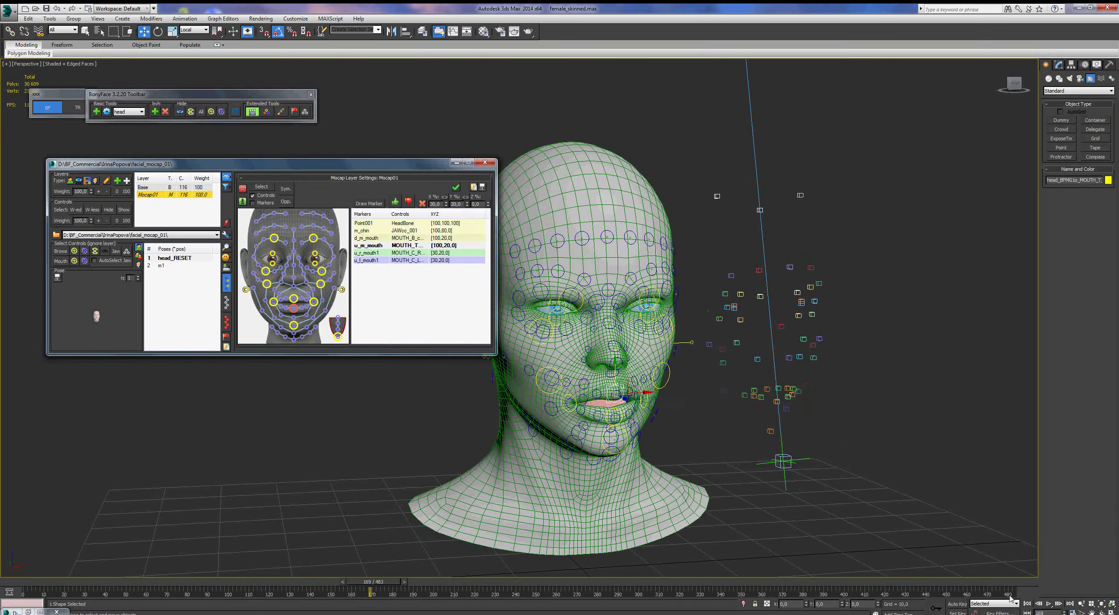
{"action": "left_click_drag", "start_coordinate": [382, 582], "coordinate": [490, 578]}
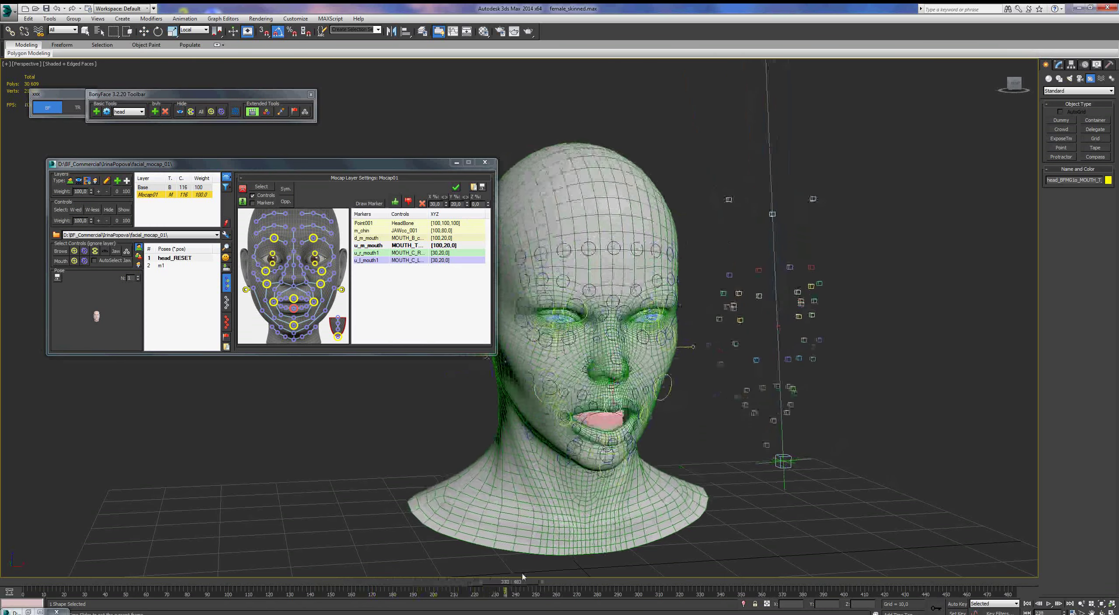
{"action": "mouse_move", "coordinate": [491, 578]}
{"action": "left_mouse_down"}
{"action": "mouse_move", "coordinate": [998, 516]}
{"action": "mouse_move", "coordinate": [447, 539]}
{"action": "mouse_move", "coordinate": [485, 530]}
{"action": "mouse_move", "coordinate": [349, 505]}
{"action": "mouse_move", "coordinate": [515, 478]}
{"action": "mouse_move", "coordinate": [319, 451]}
{"action": "mouse_move", "coordinate": [392, 450]}
{"action": "mouse_move", "coordinate": [349, 442]}
{"action": "mouse_move", "coordinate": [367, 441]}
{"action": "mouse_move", "coordinate": [70, 415]}
{"action": "mouse_move", "coordinate": [209, 406]}
{"action": "mouse_move", "coordinate": [282, 416]}
{"action": "mouse_move", "coordinate": [272, 412]}
{"action": "mouse_move", "coordinate": [398, 401]}
{"action": "left_mouse_up"}
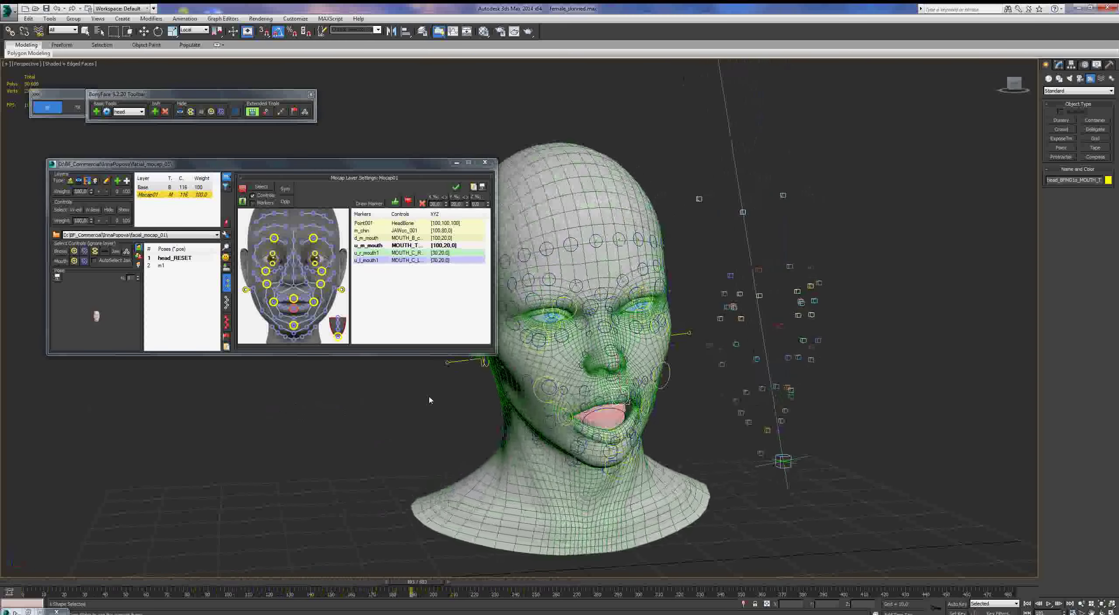
At frame 166, review the u_m_mouth and d_m_mouth links, then select the JAWcc chin control
{"action": "left_click_drag", "start_coordinate": [398, 401], "coordinate": [378, 393]}
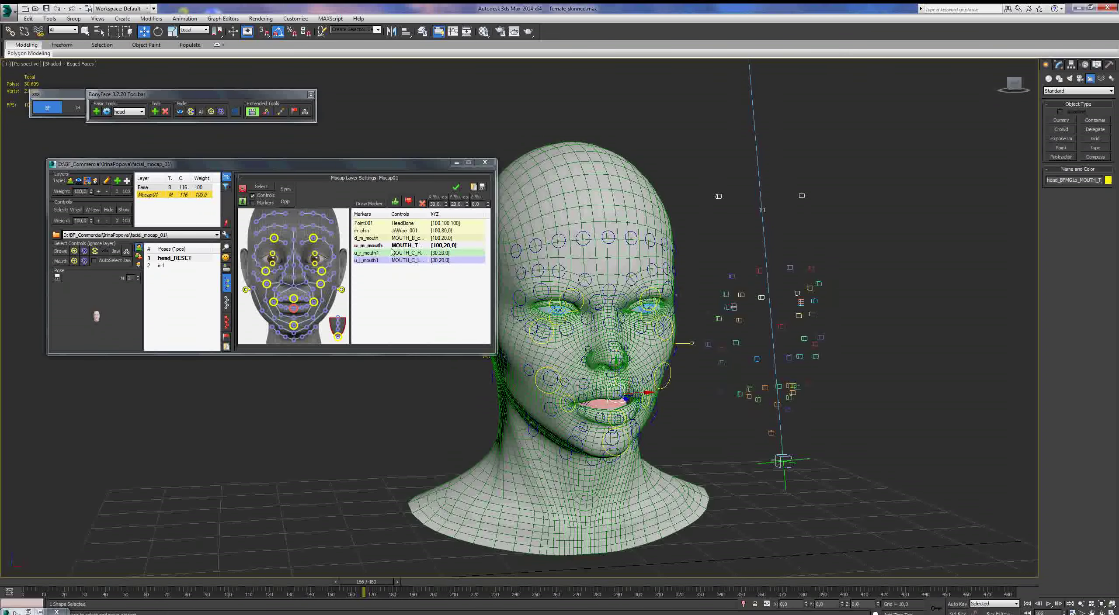
{"action": "left_click", "coordinate": [405, 245]}
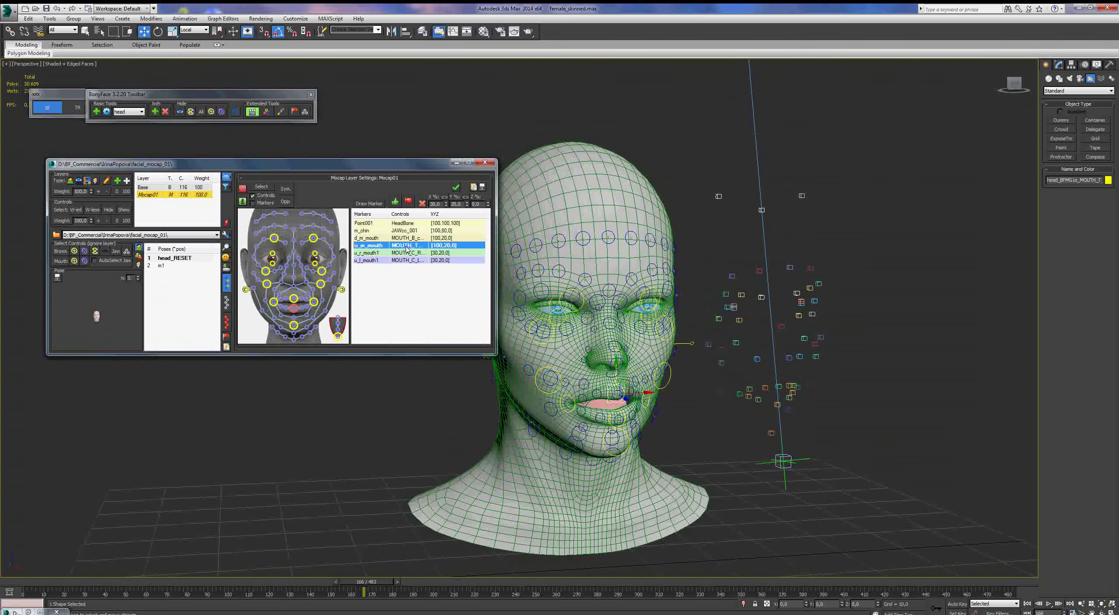
{"action": "left_click", "coordinate": [407, 241]}
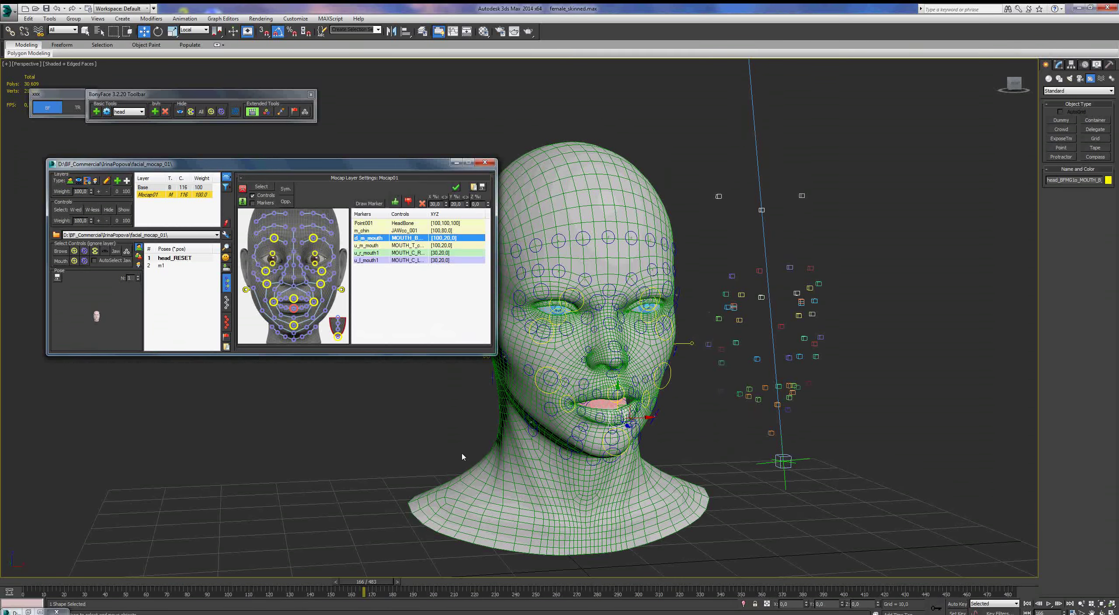
{"action": "left_click", "coordinate": [625, 448]}
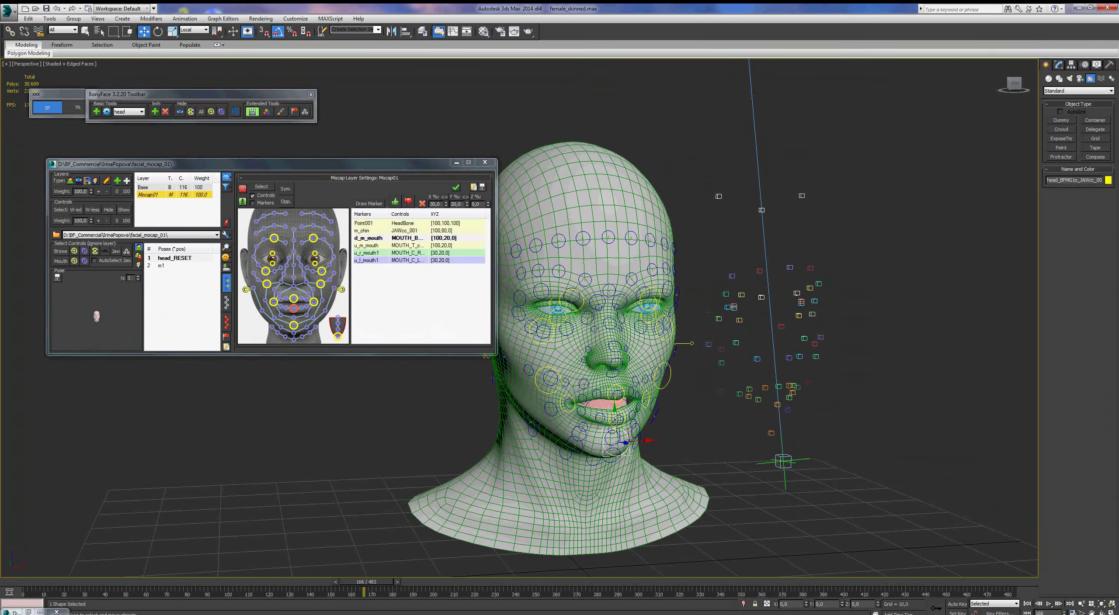
Raise JAWcc at frame 0, play the mocap to frame 135, then select R_EYE_CENTER
{"action": "left_click", "coordinate": [1027, 608]}
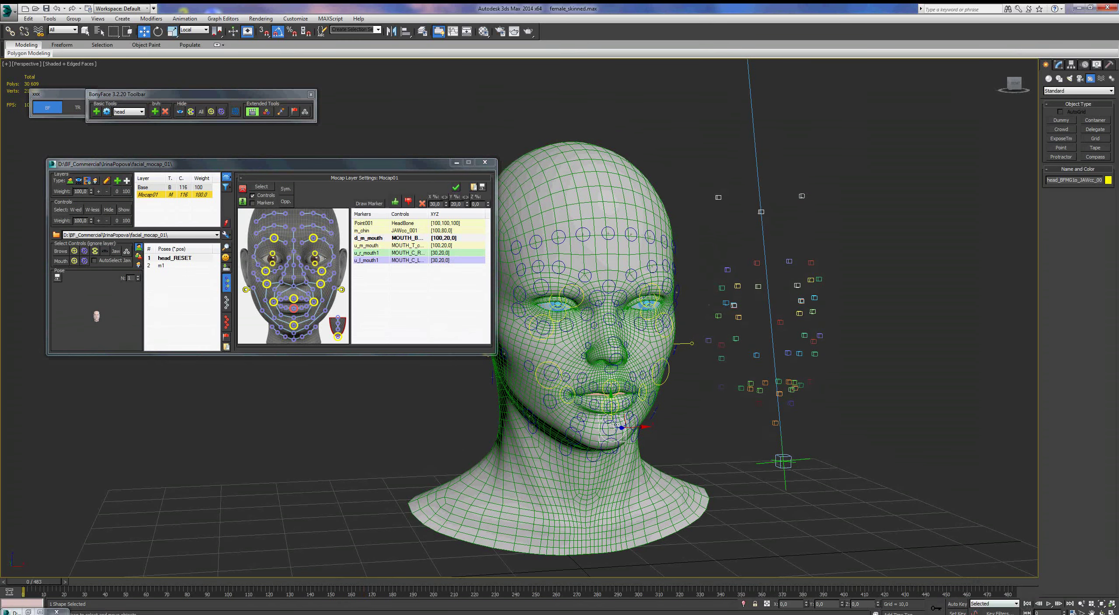
{"action": "left_click_drag", "start_coordinate": [612, 411], "coordinate": [613, 397]}
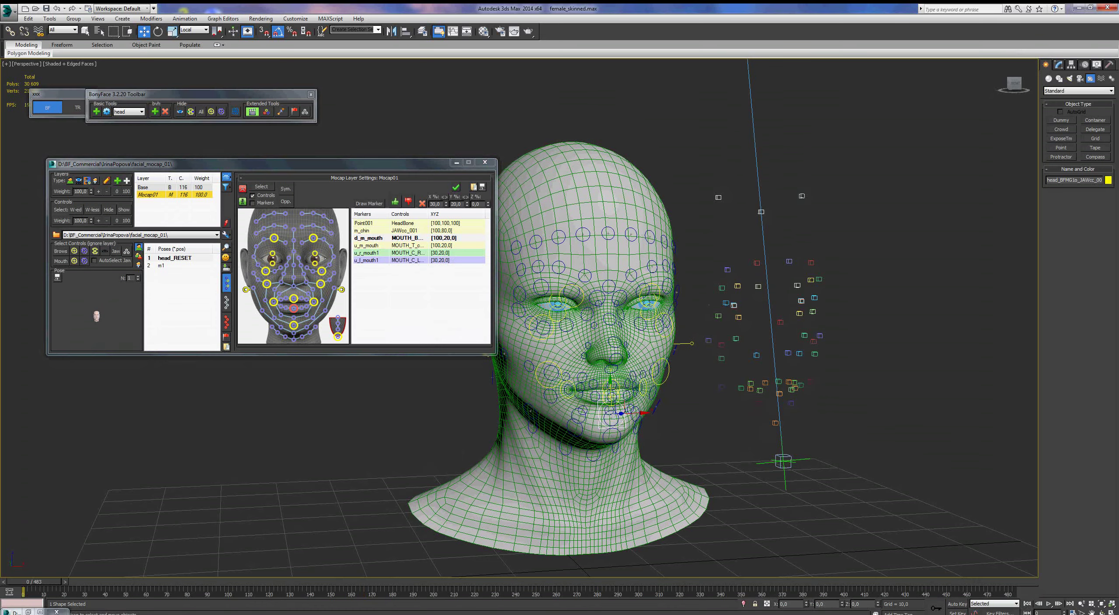
{"action": "left_click", "coordinate": [1048, 605]}
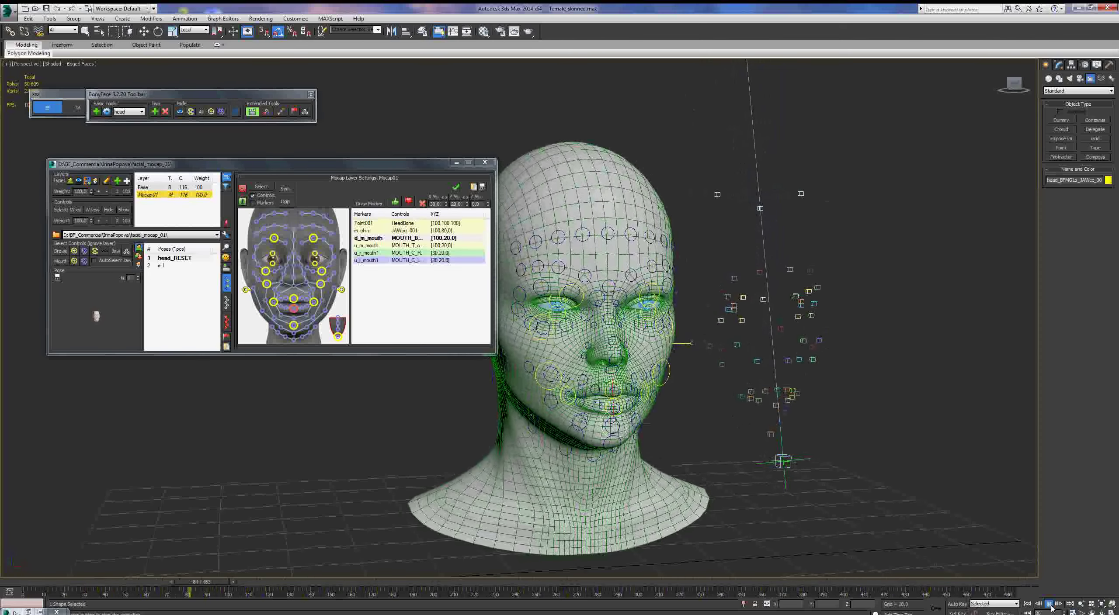
{"action": "left_click", "coordinate": [1050, 607]}
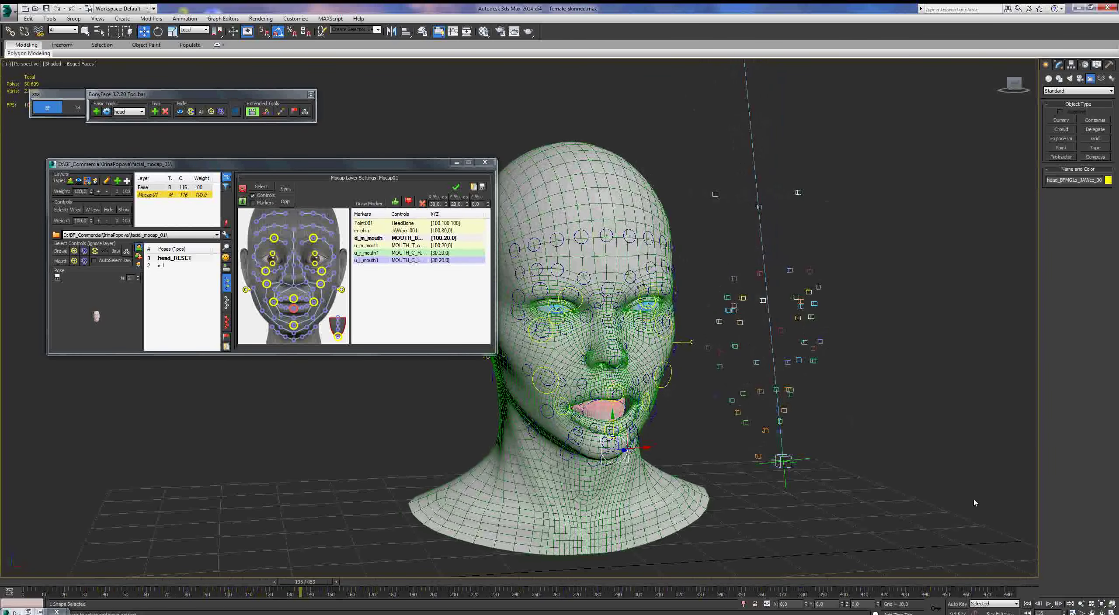
{"action": "left_click", "coordinate": [734, 306]}
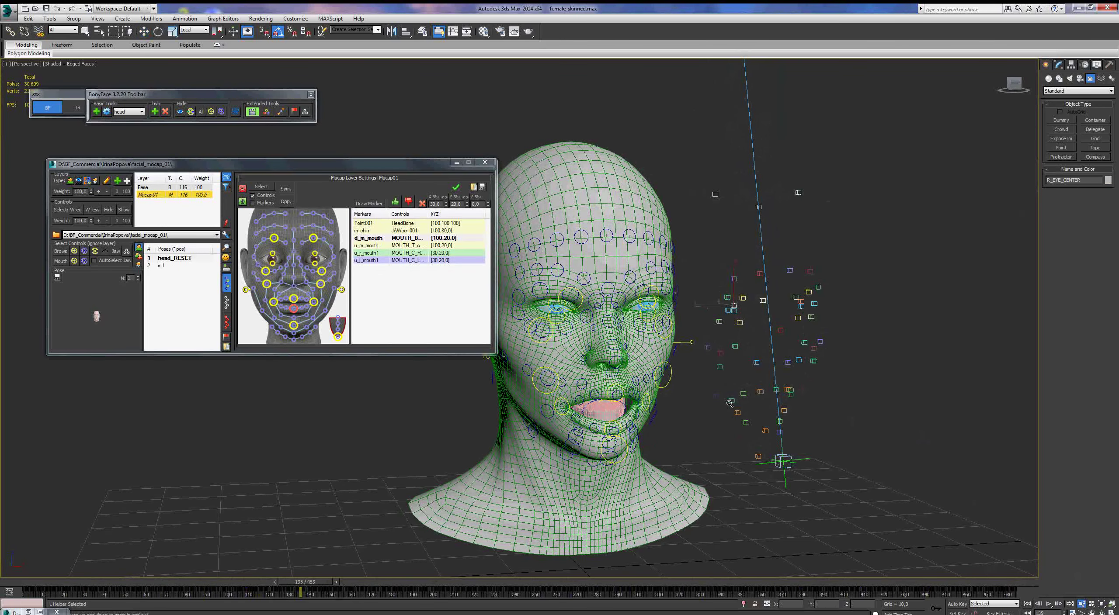
Zoom in on the face, select the R_UPPER_EYELID marker, and return playback to frame 0
{"action": "left_click_drag", "start_coordinate": [729, 403], "coordinate": [743, 308]}
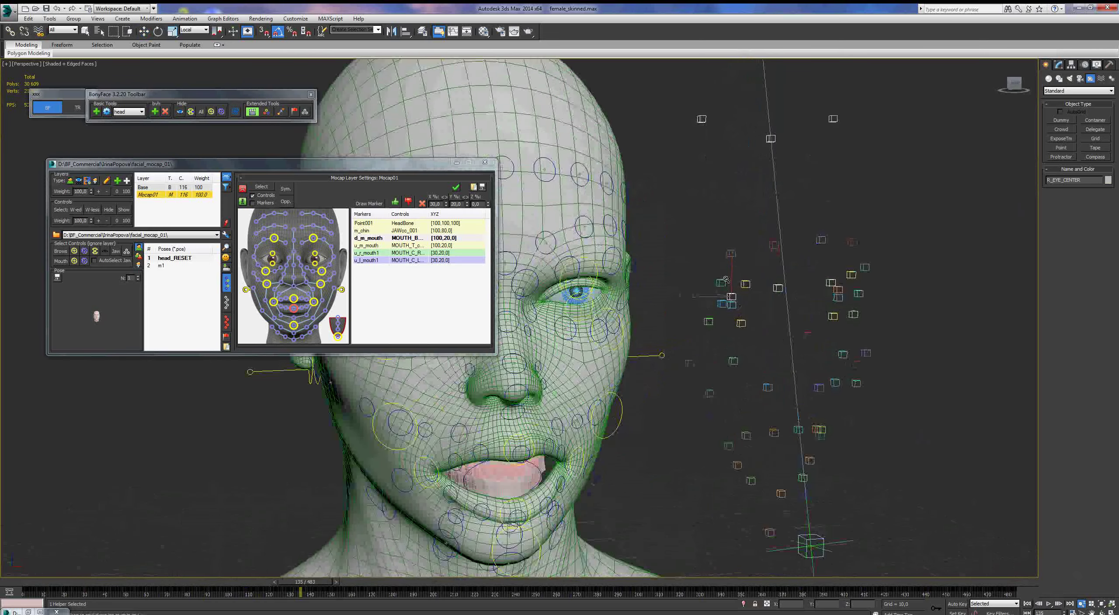
{"action": "key", "text": "w"}
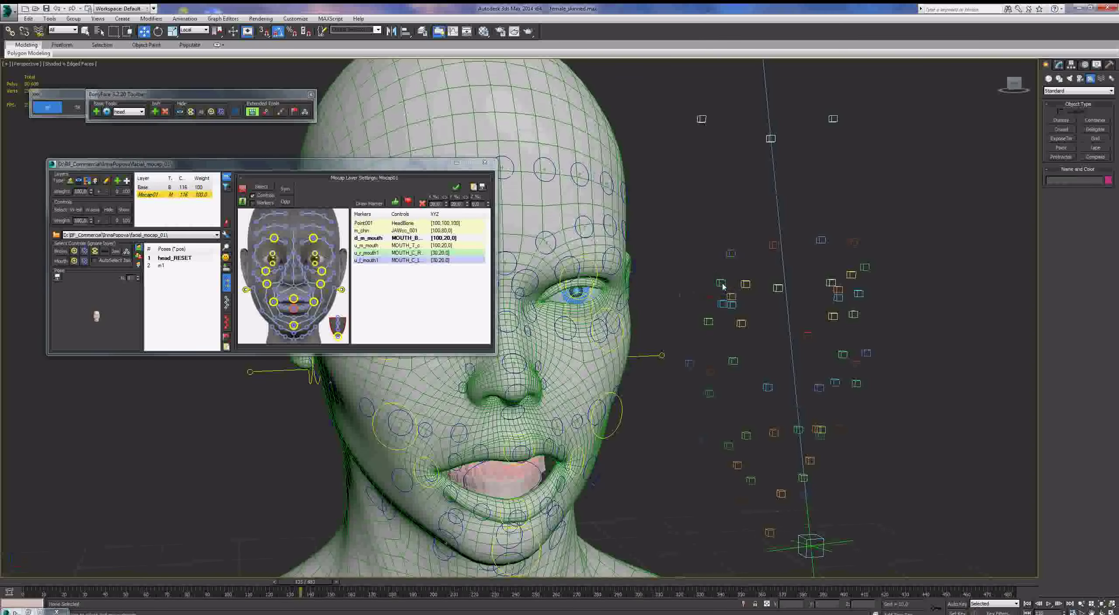
{"action": "left_click", "coordinate": [721, 282]}
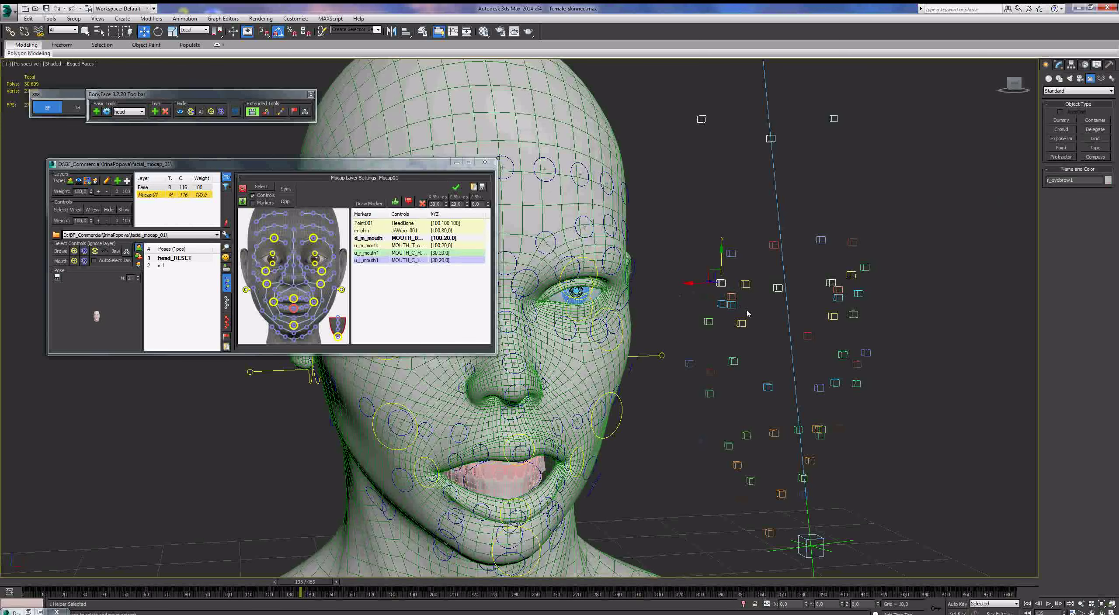
{"action": "left_click", "coordinate": [733, 305]}
{"action": "left_click", "coordinate": [722, 305]}
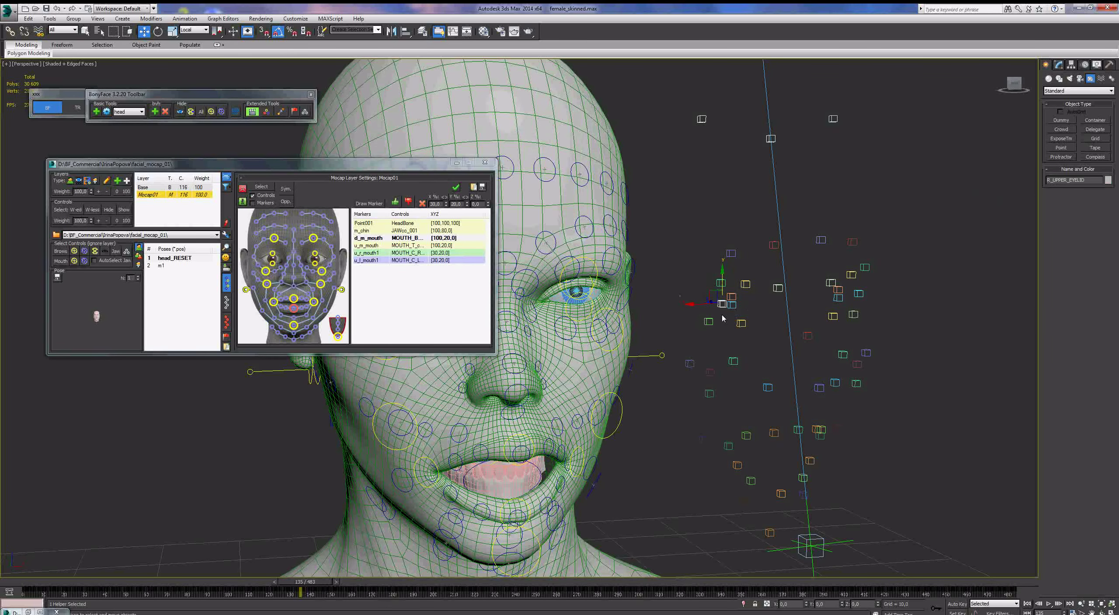
{"action": "left_click", "coordinate": [750, 310]}
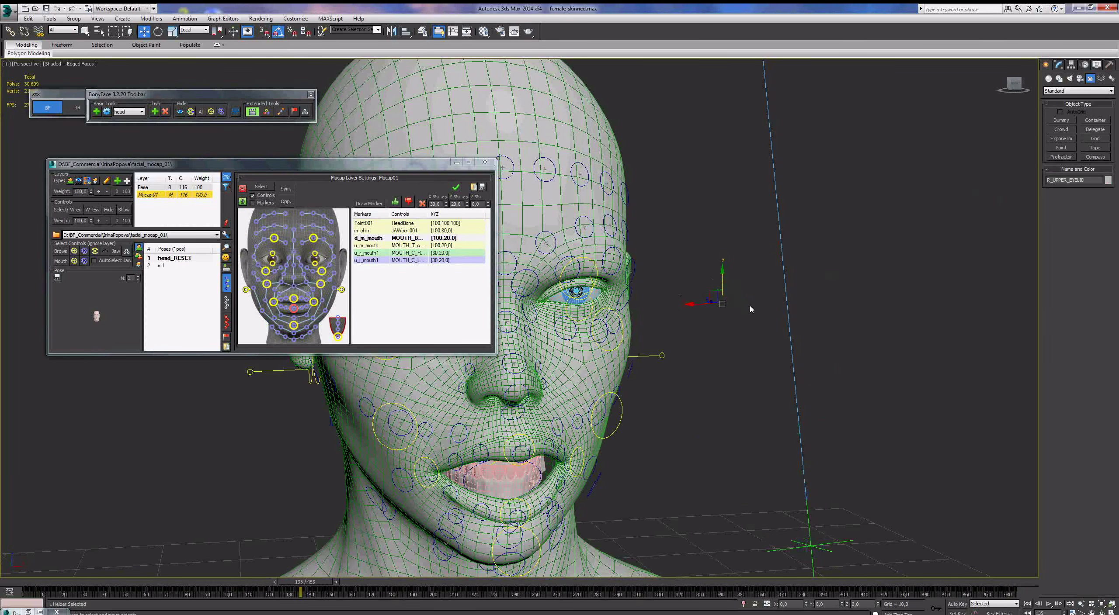
{"action": "left_click", "coordinate": [721, 305]}
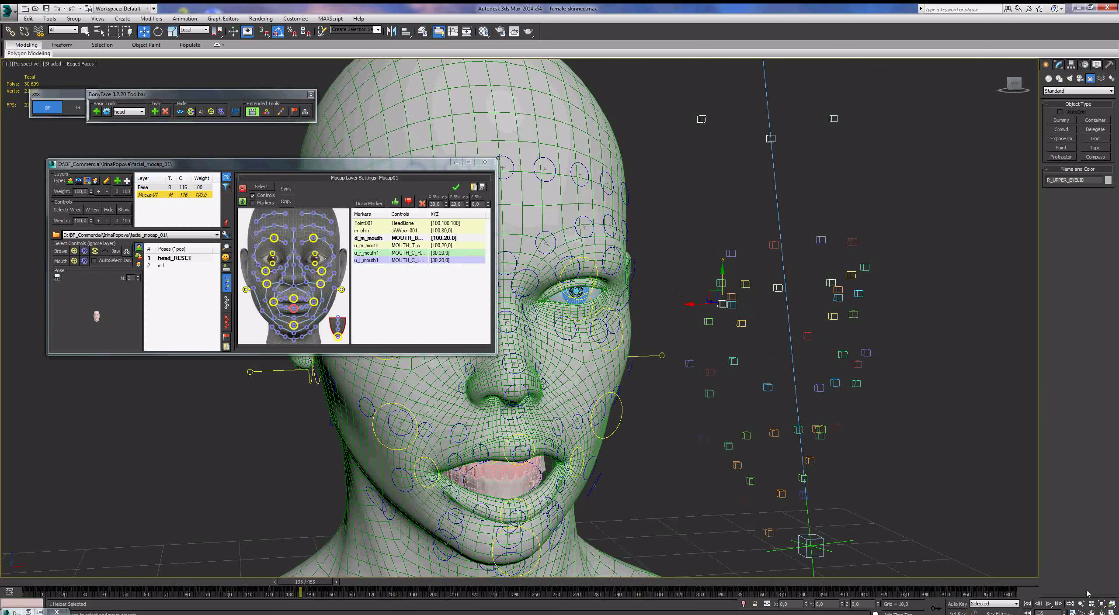
{"action": "left_click", "coordinate": [1049, 605]}
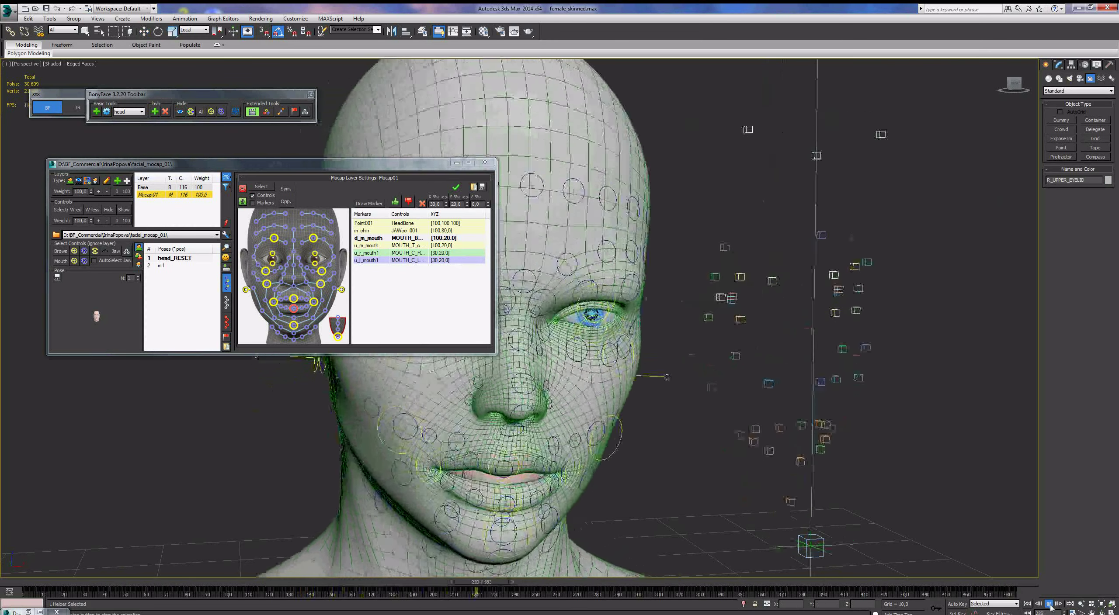
{"action": "left_click", "coordinate": [1049, 605]}
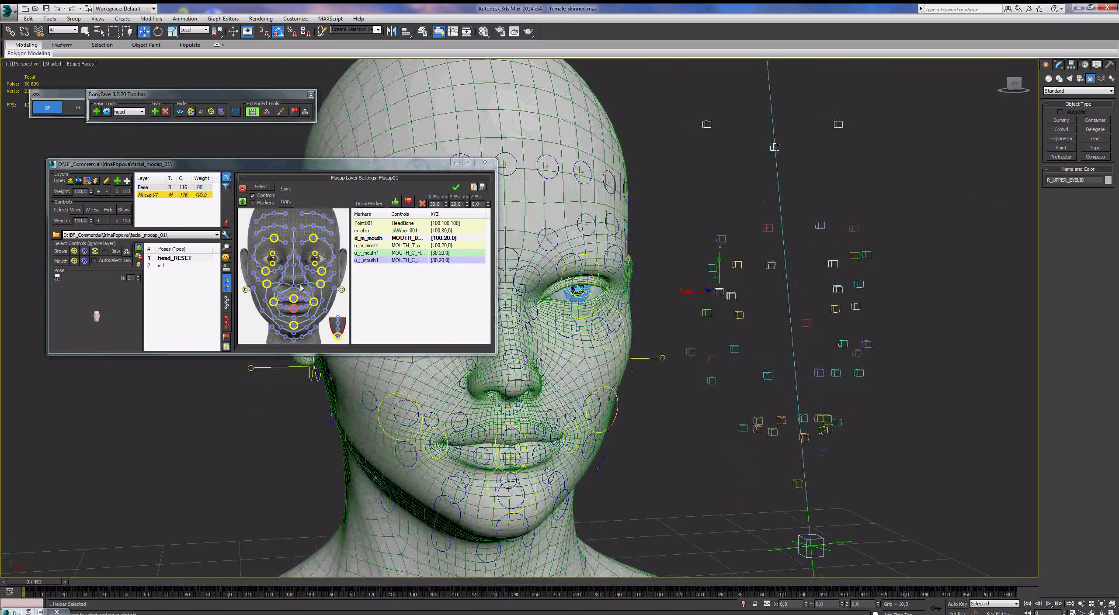
Link R_UPPER_EYELID to EYE_001 and L_UPPER_EYELID to EYE_003
{"action": "left_click", "coordinate": [272, 255]}
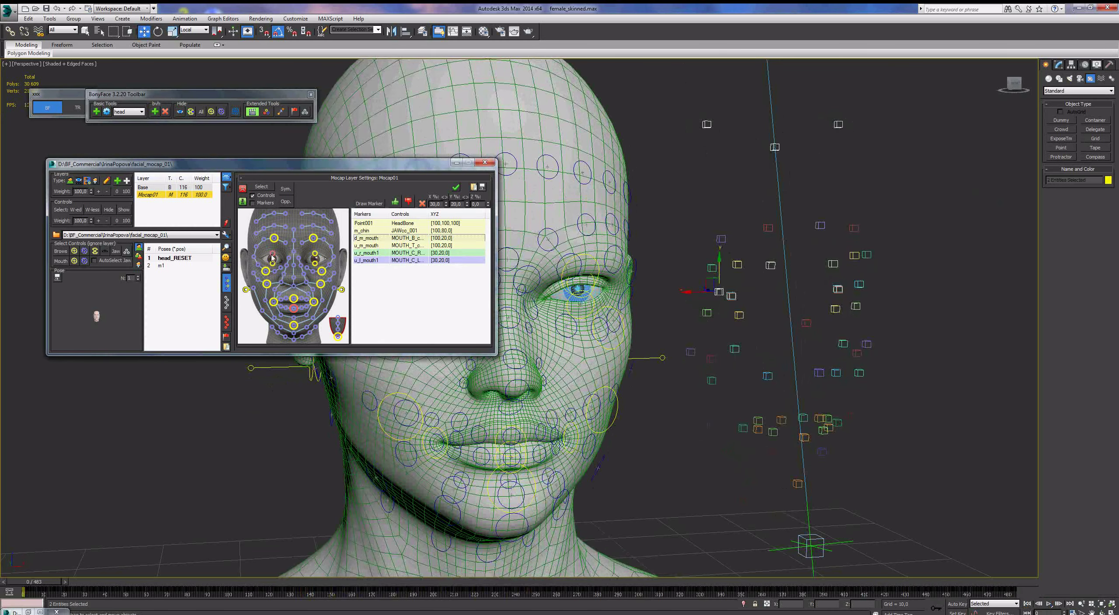
{"action": "left_click", "coordinate": [395, 202]}
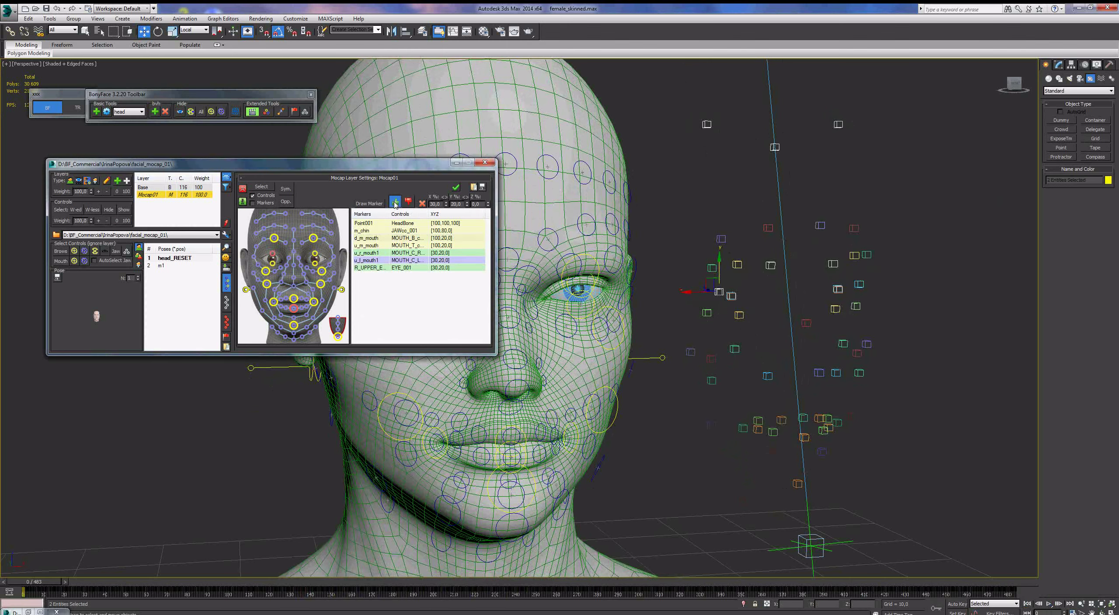
{"action": "left_click", "coordinate": [858, 284]}
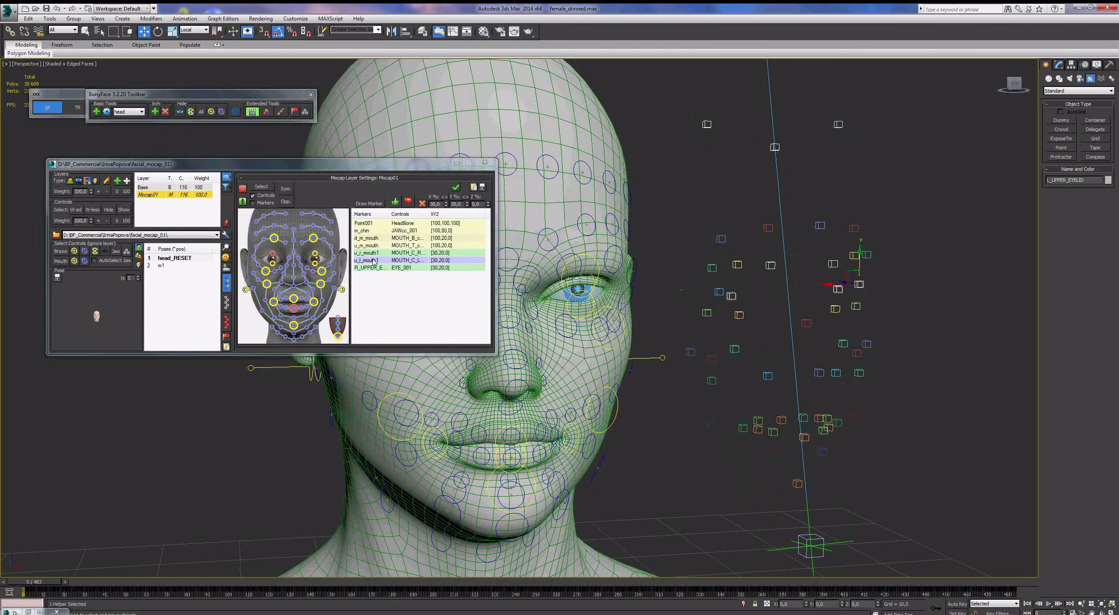
{"action": "left_click", "coordinate": [314, 255]}
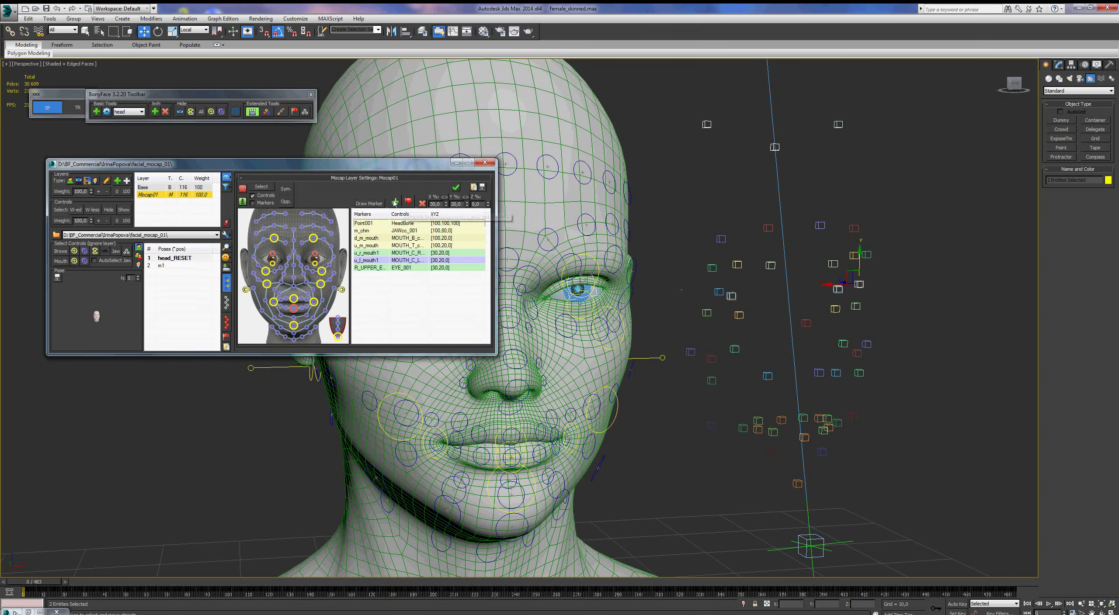
{"action": "left_click", "coordinate": [394, 202]}
Move the mocap settings window aside and zoom out to show the whole head and neck
{"action": "left_click_drag", "start_coordinate": [419, 170], "coordinate": [364, 154]}
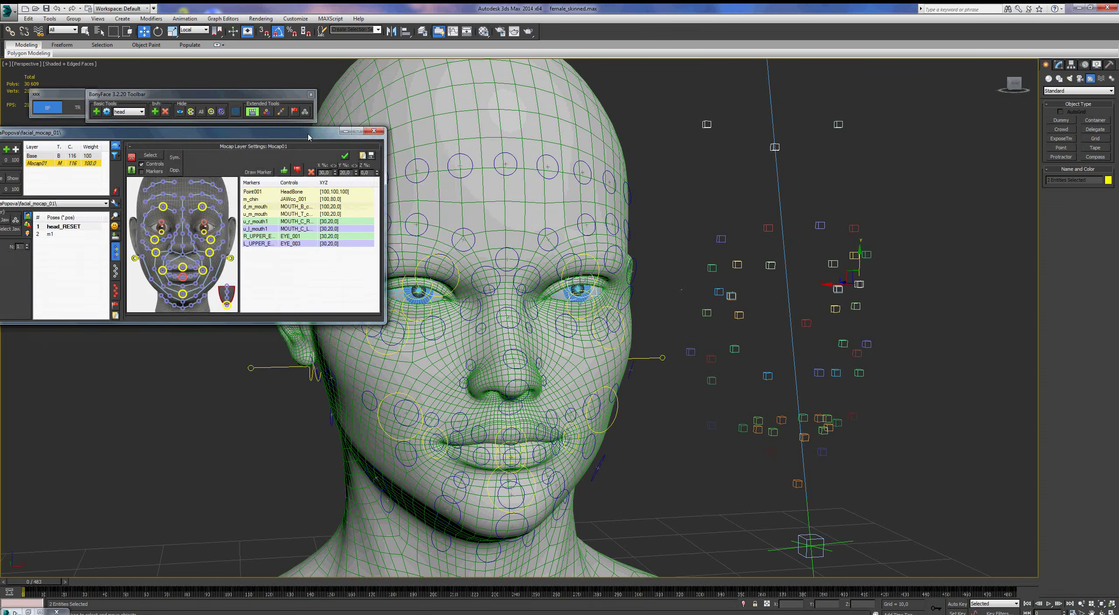
{"action": "left_click", "coordinate": [1081, 605]}
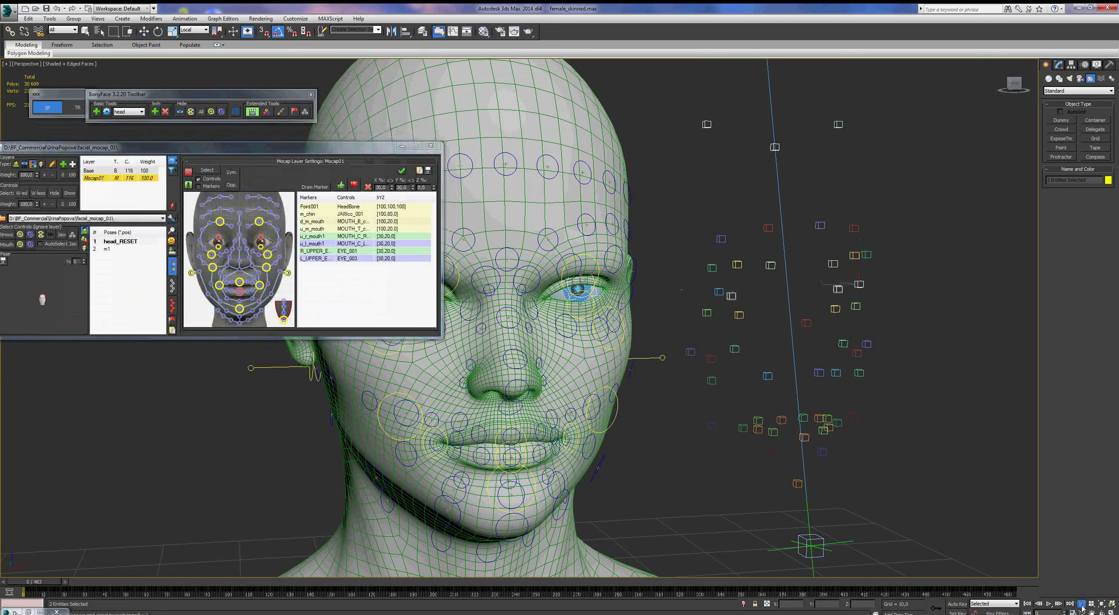
{"action": "left_click_drag", "start_coordinate": [606, 340], "coordinate": [729, 423]}
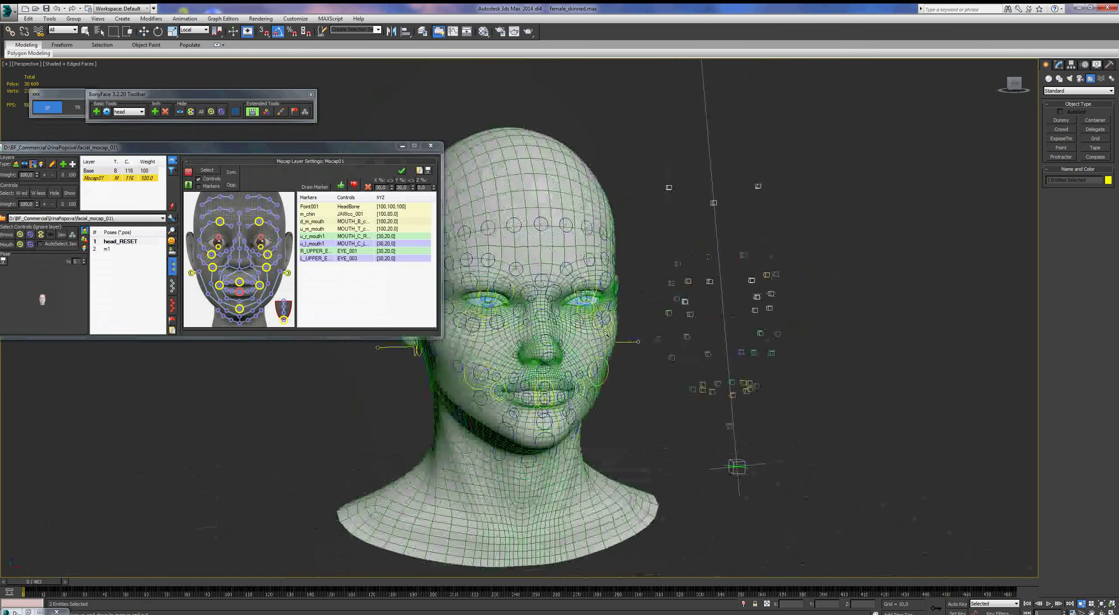
Play and stop the mocap, then select both upper-eyelid link rows
{"action": "left_click", "coordinate": [1047, 605]}
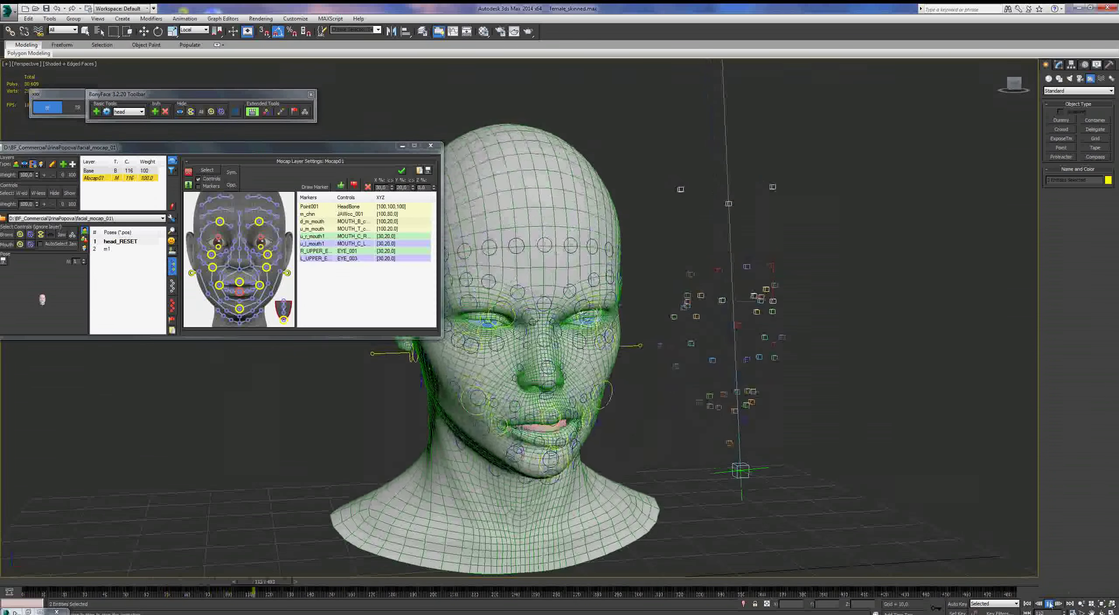
{"action": "left_click", "coordinate": [1049, 603]}
{"action": "left_click", "coordinate": [326, 252]}
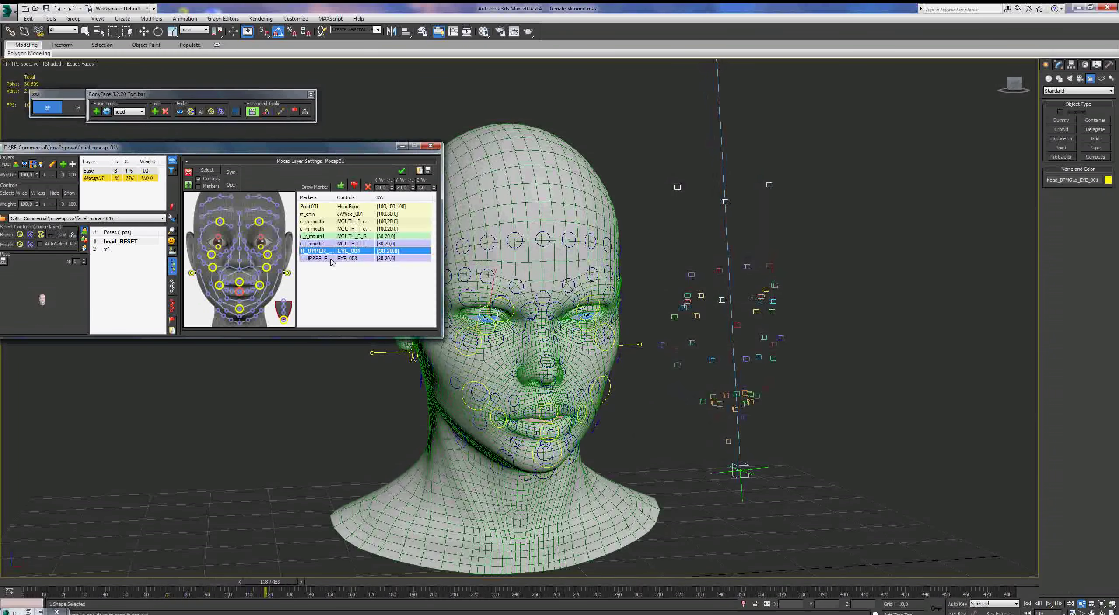
{"action": "left_click", "coordinate": [331, 258], "text": "ctrl"}
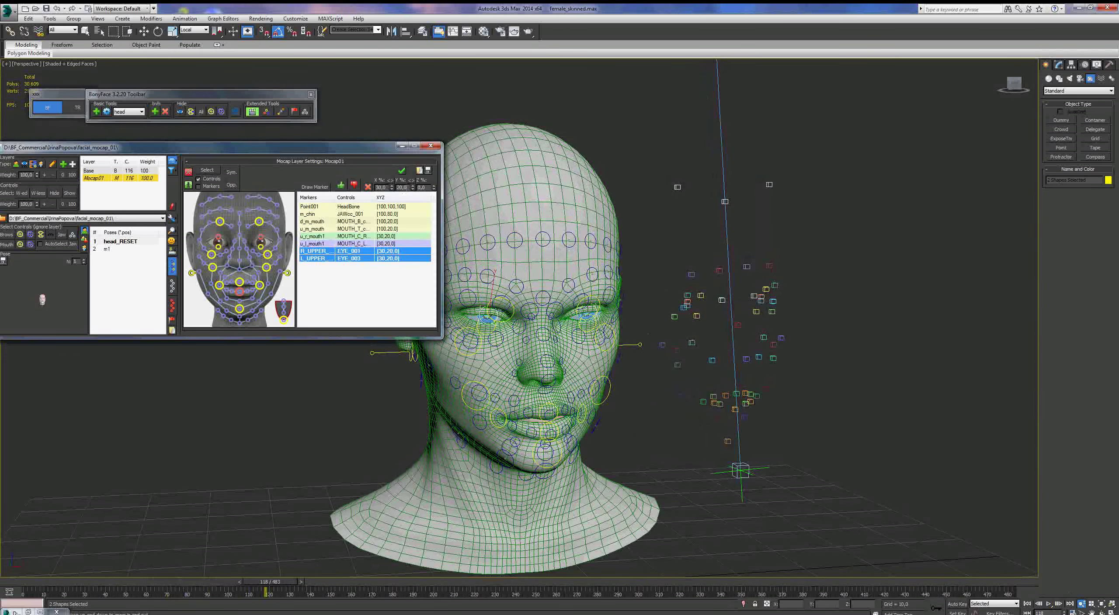
Set both upper-eyelid links' Y multiplier to 100 and replay the mocap from the start
{"action": "double_click", "coordinate": [401, 187]}
{"action": "type", "text": "100"}
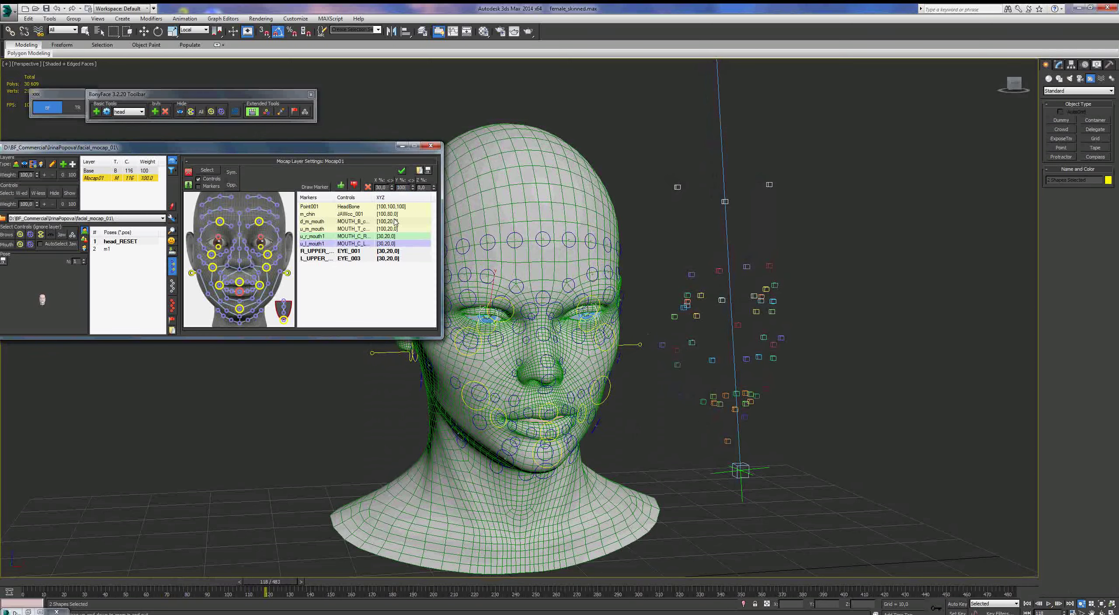
{"action": "key", "text": "Return"}
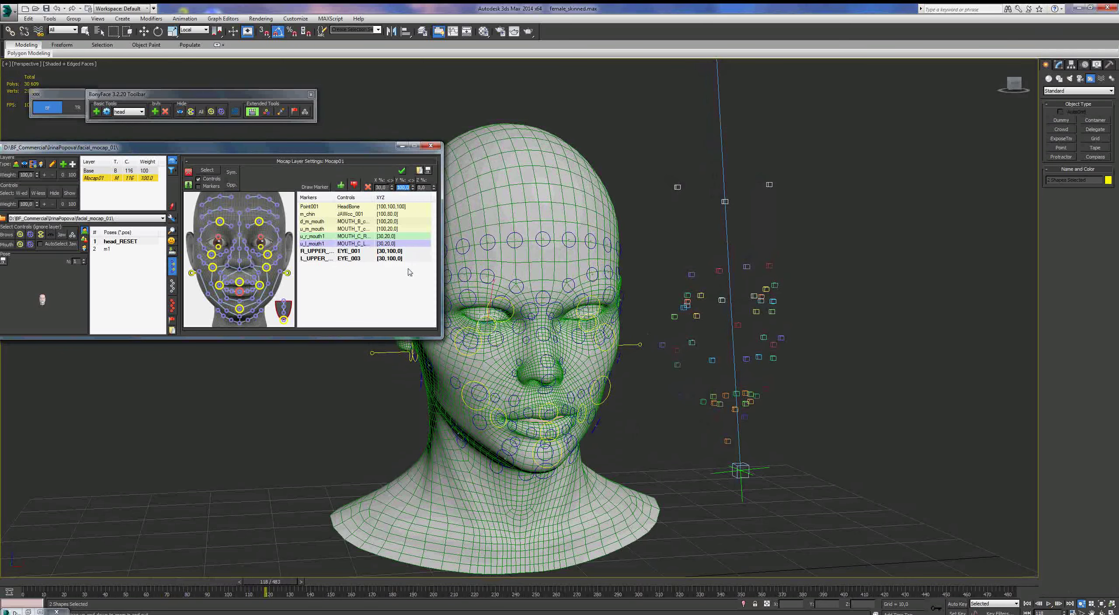
{"action": "left_click", "coordinate": [1027, 604]}
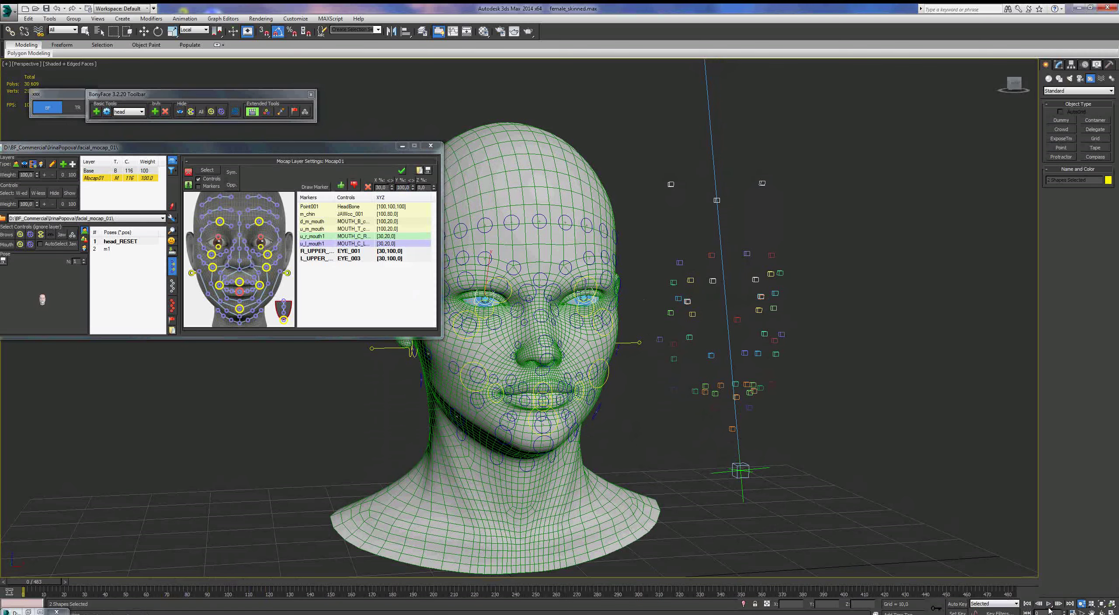
{"action": "left_click", "coordinate": [1048, 604]}
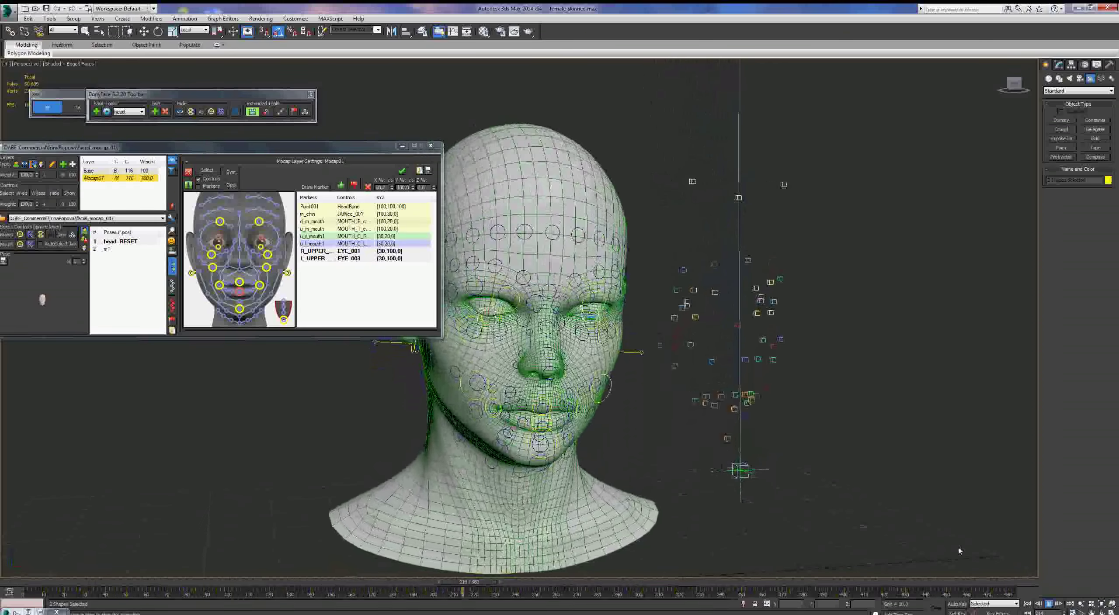
Halt playback at frame 250 and select the R_UPPER_E and L_UPPER_E link rows
{"action": "key", "text": "alt+z"}
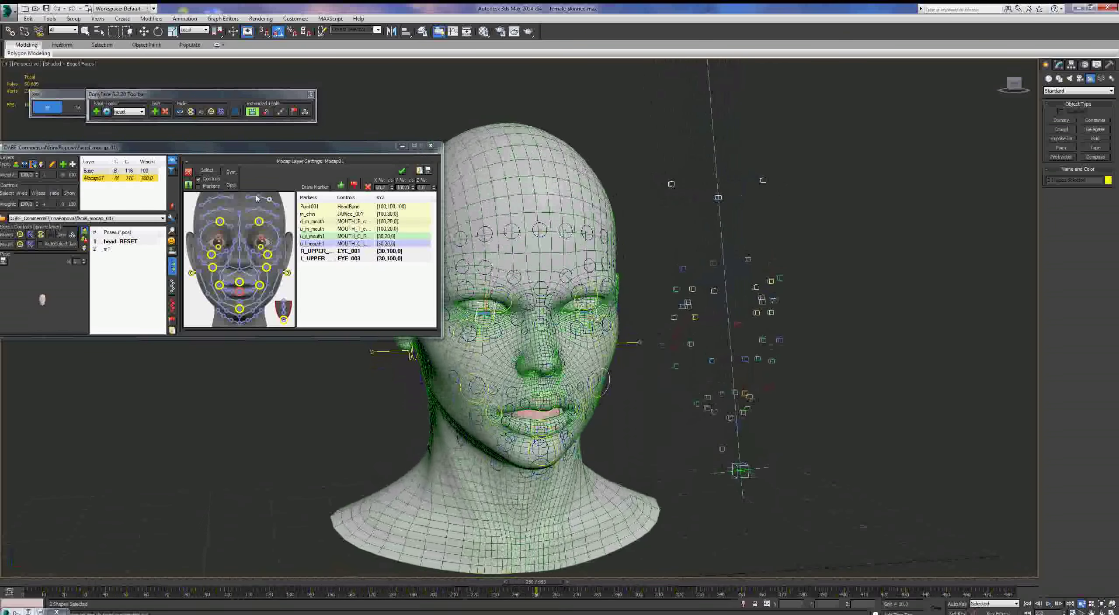
{"action": "left_click", "coordinate": [364, 252]}
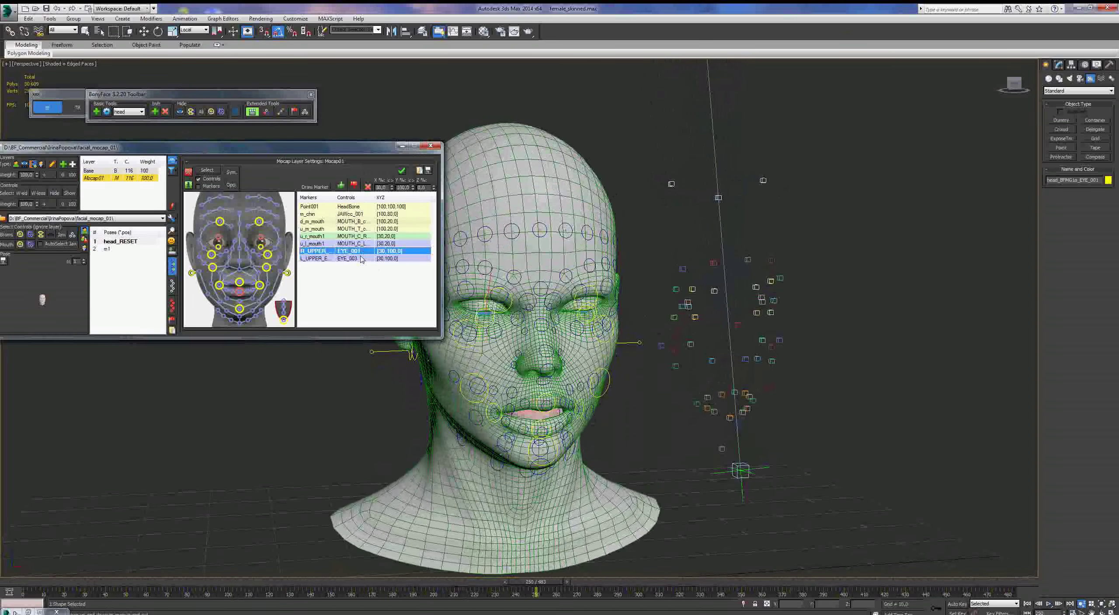
{"action": "left_click", "coordinate": [361, 258], "text": "ctrl"}
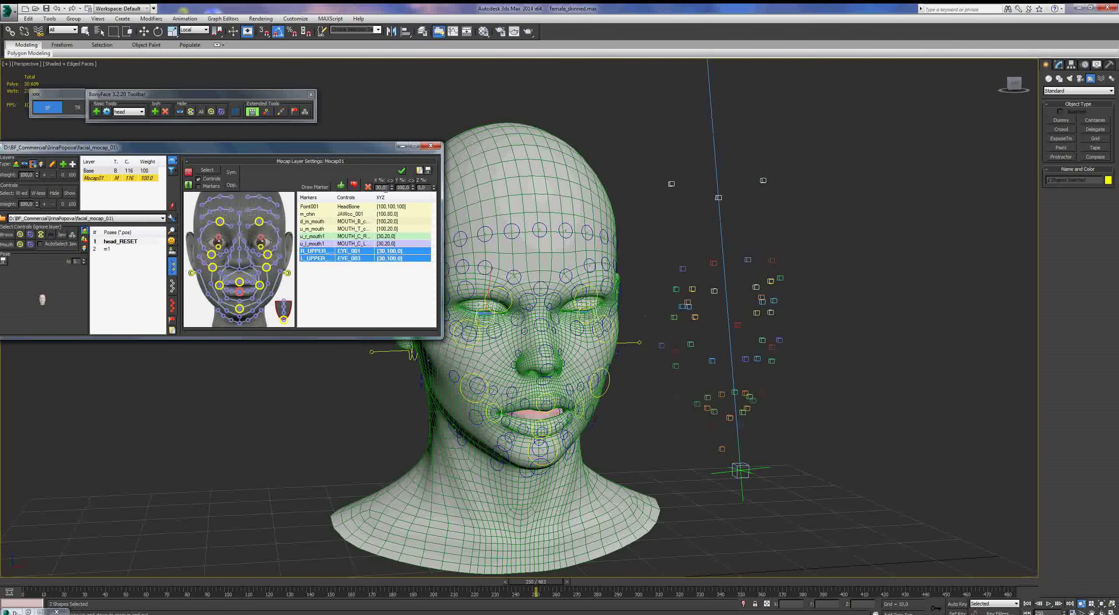
Set both upper-eyelid links to X multiplier 0 and Y multiplier 80
{"action": "type", "text": "0"}
{"action": "key", "text": "Return"}
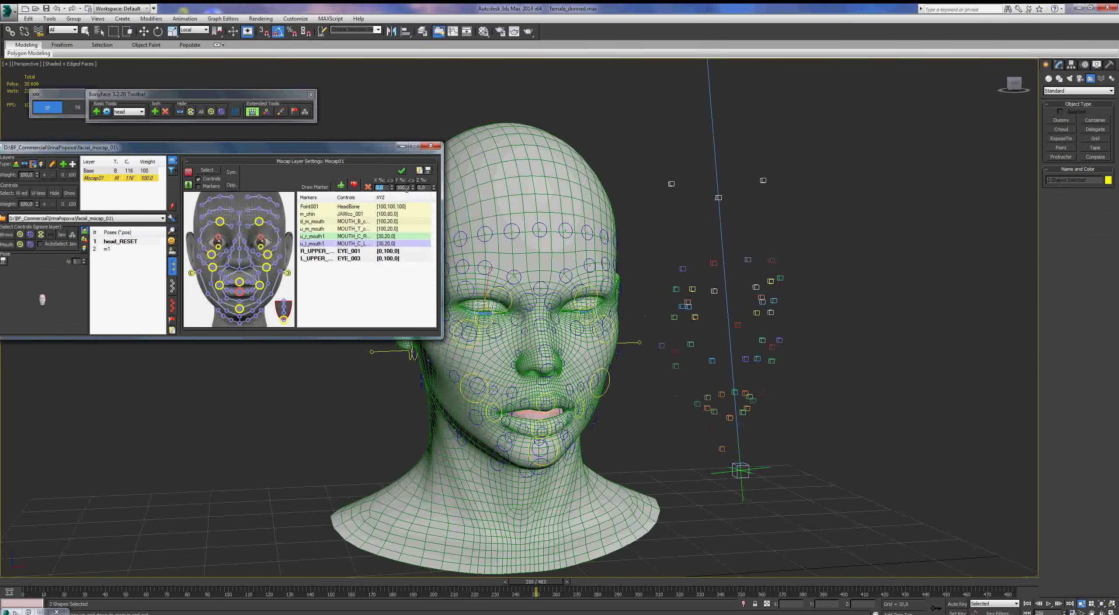
{"action": "key", "text": "Tab"}
{"action": "type", "text": "9"}
{"action": "key", "text": "Return"}
{"action": "type", "text": "80"}
{"action": "key", "text": "Return"}
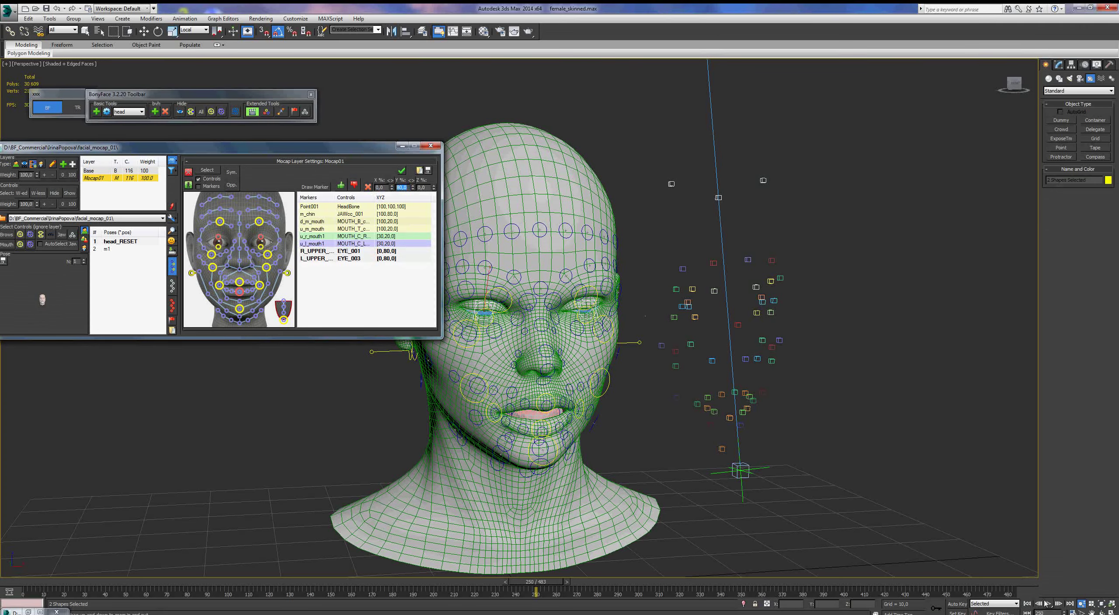
Pan the view to shift the head right and select the brow control between the eyes
{"action": "left_click", "coordinate": [1091, 613]}
{"action": "left_click_drag", "start_coordinate": [553, 422], "coordinate": [611, 421]}
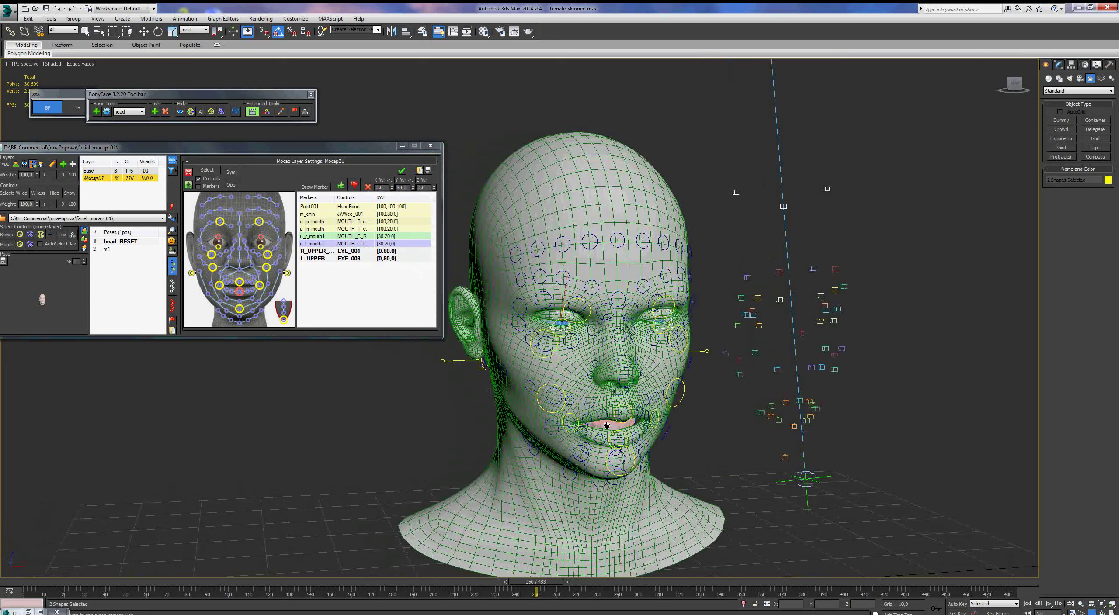
{"action": "key", "text": "w"}
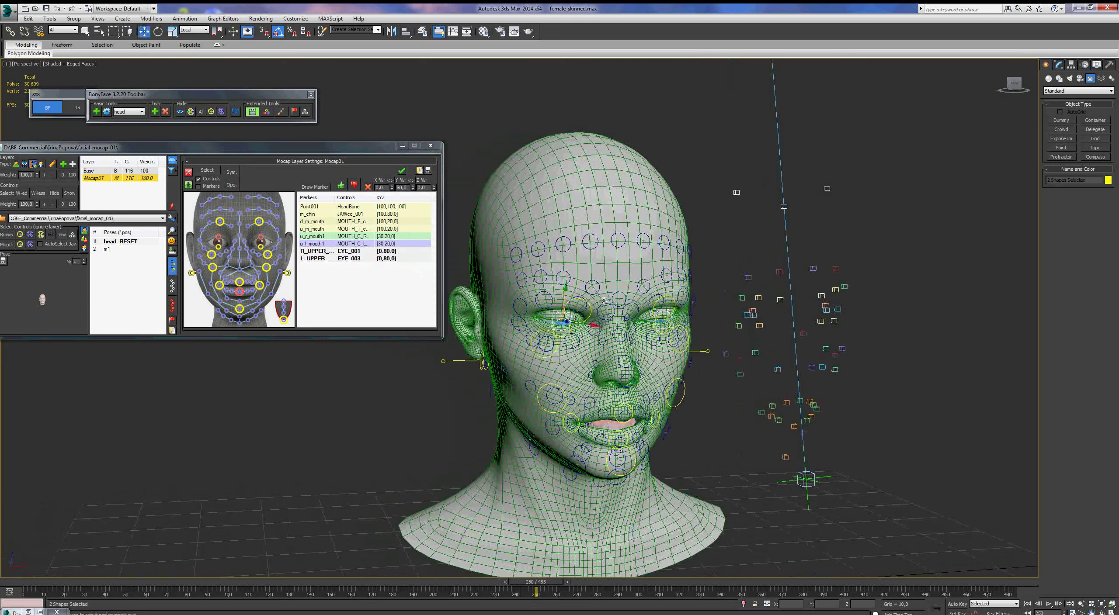
{"action": "left_click", "coordinate": [591, 311]}
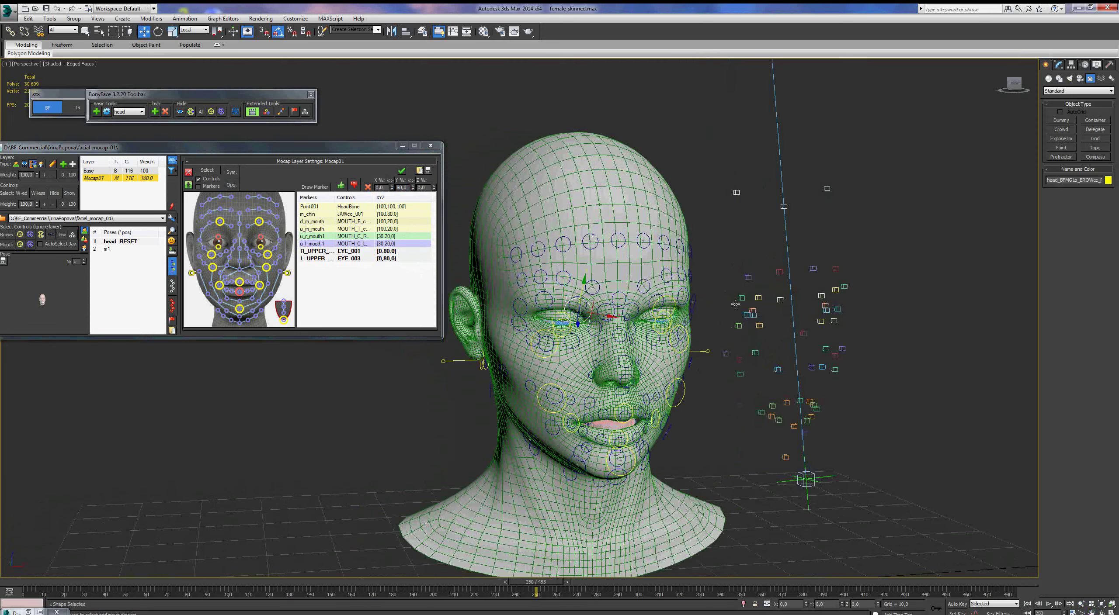
Replay the mocap from the start, stop at frame 108, and select the r_eyebrow2 marker
{"action": "left_click", "coordinate": [1028, 605]}
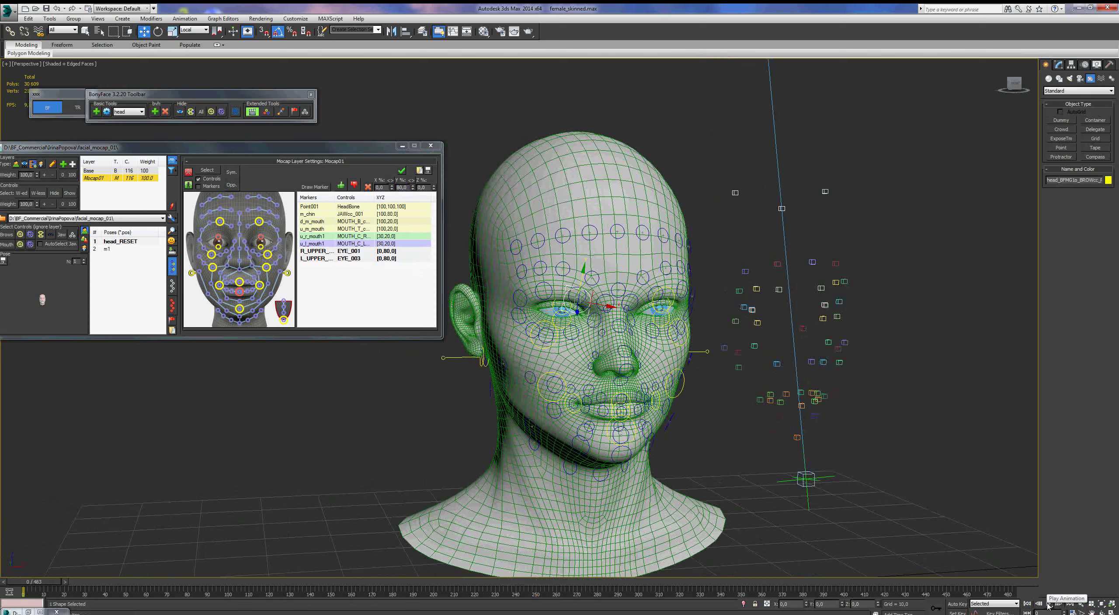
{"action": "left_click", "coordinate": [1048, 604]}
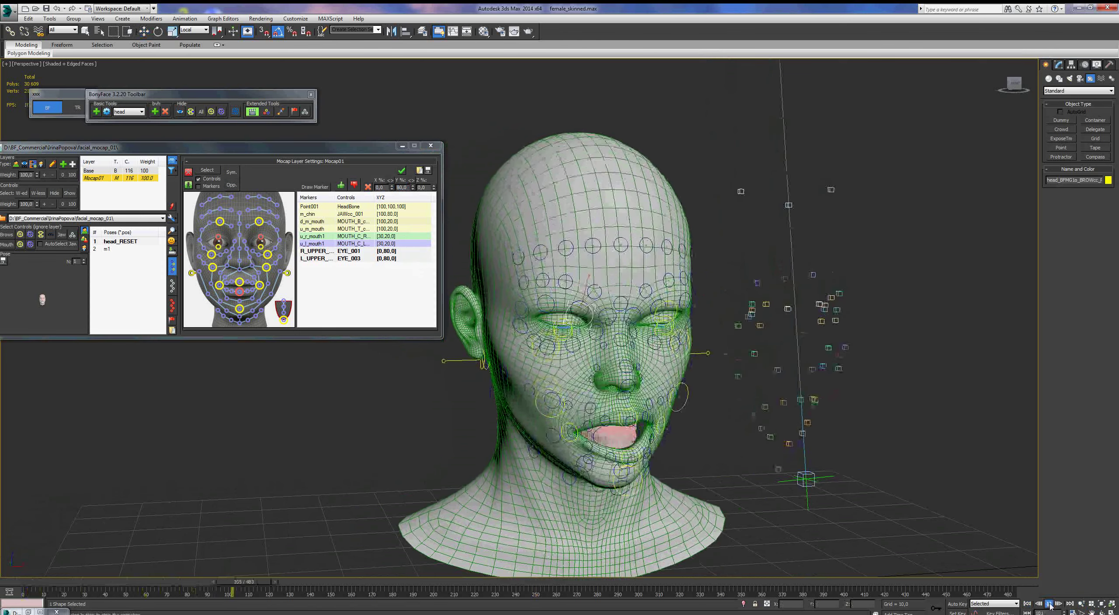
{"action": "key", "text": "Escape"}
{"action": "key", "text": "w"}
{"action": "left_click", "coordinate": [766, 305]}
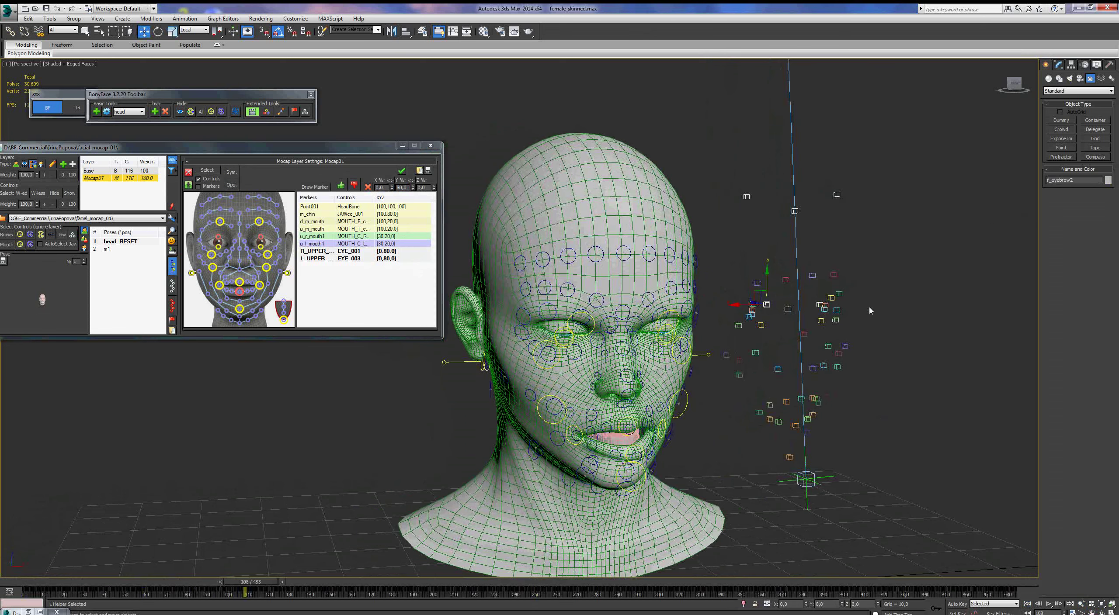
{"action": "left_click", "coordinate": [831, 298]}
{"action": "left_click", "coordinate": [768, 306]}
Link the right brow control to the r_eyebrow2 marker
{"action": "left_click", "coordinate": [220, 222]}
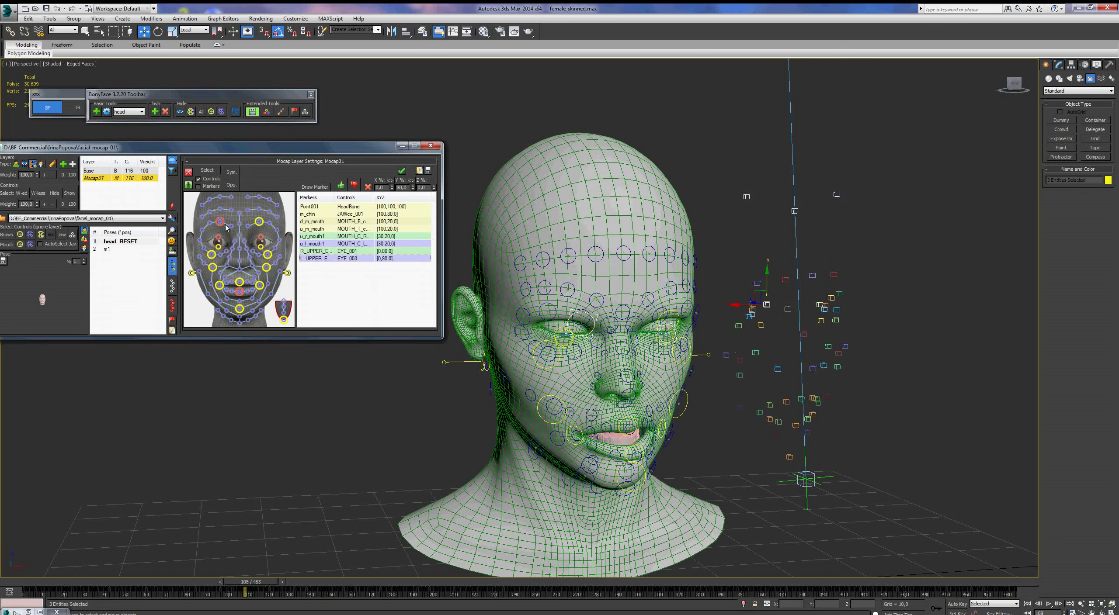
{"action": "left_click", "coordinate": [735, 238]}
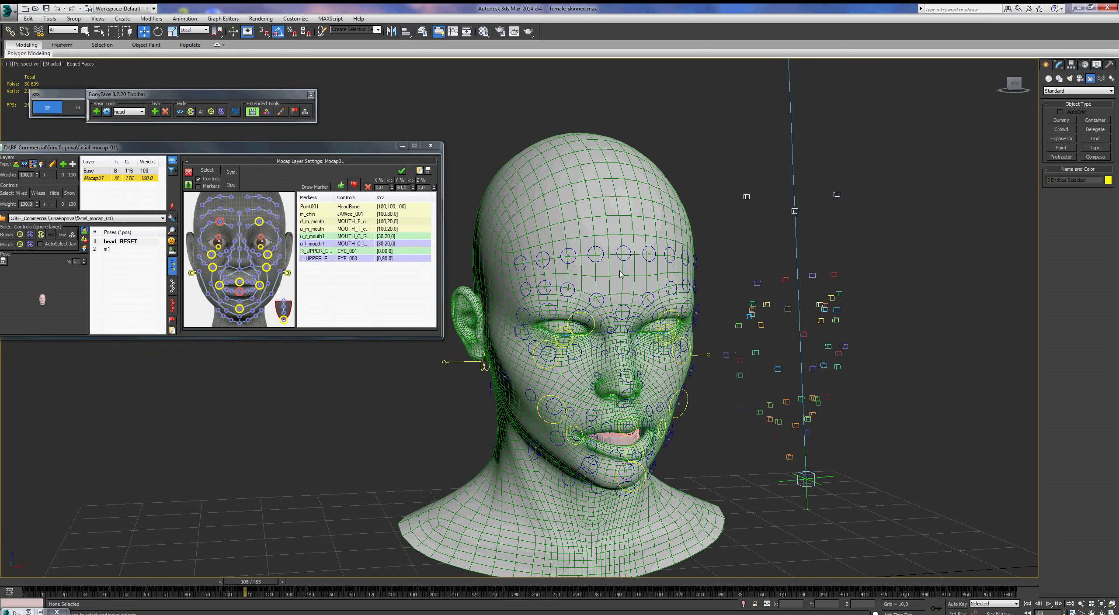
{"action": "left_click", "coordinate": [222, 222]}
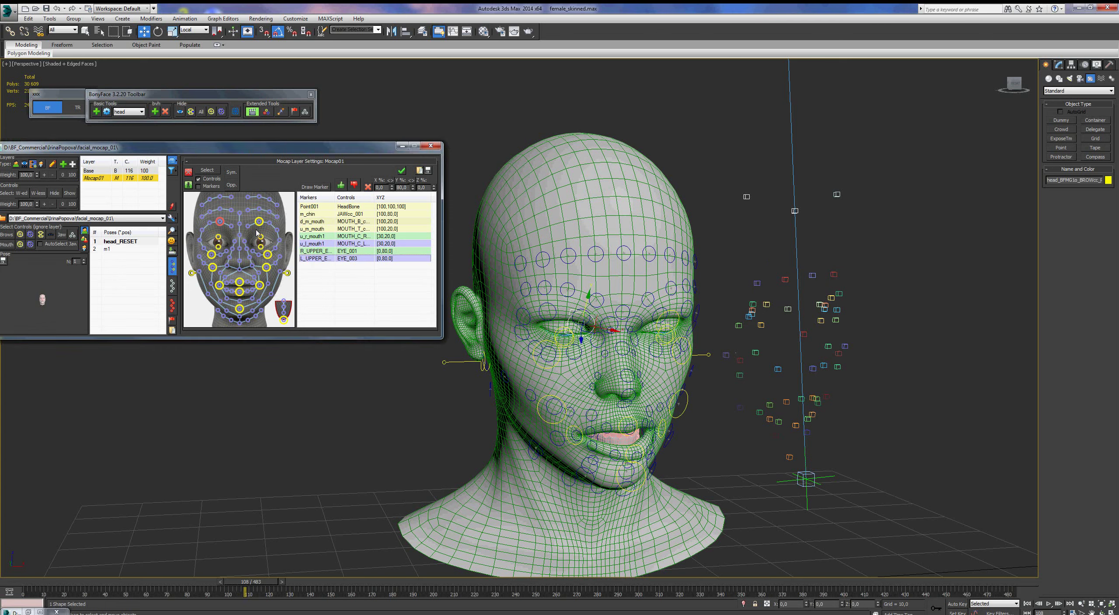
{"action": "left_click", "coordinate": [768, 305], "text": "ctrl"}
{"action": "left_click", "coordinate": [341, 186]}
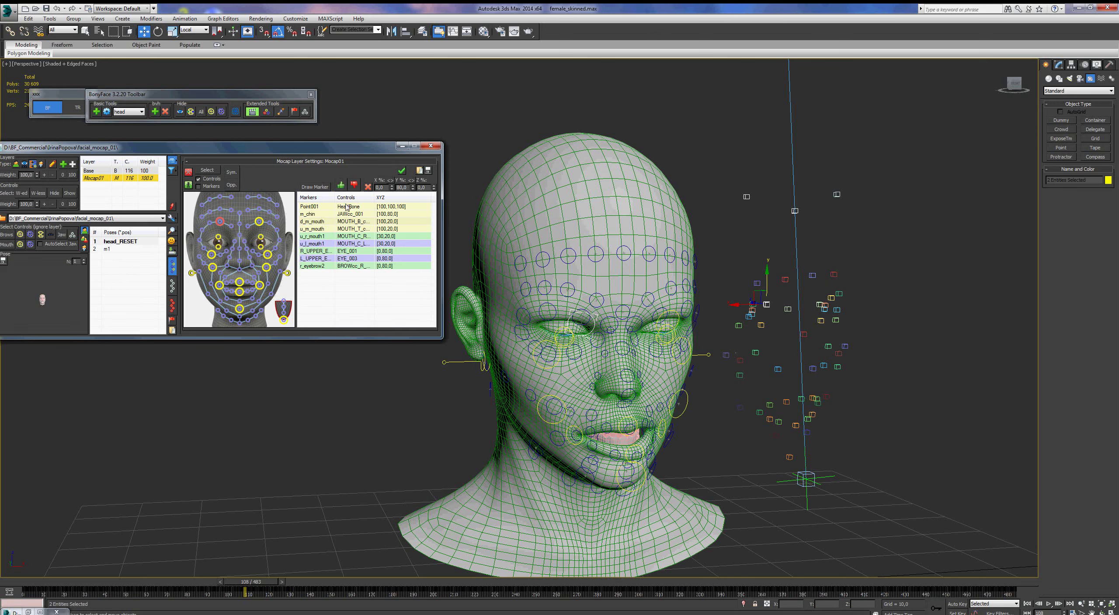
Link the left brow control to the l_eyebrow2 marker, then select the r_eyebrow2 link row
{"action": "left_click", "coordinate": [831, 298]}
{"action": "left_click", "coordinate": [259, 222], "text": "ctrl"}
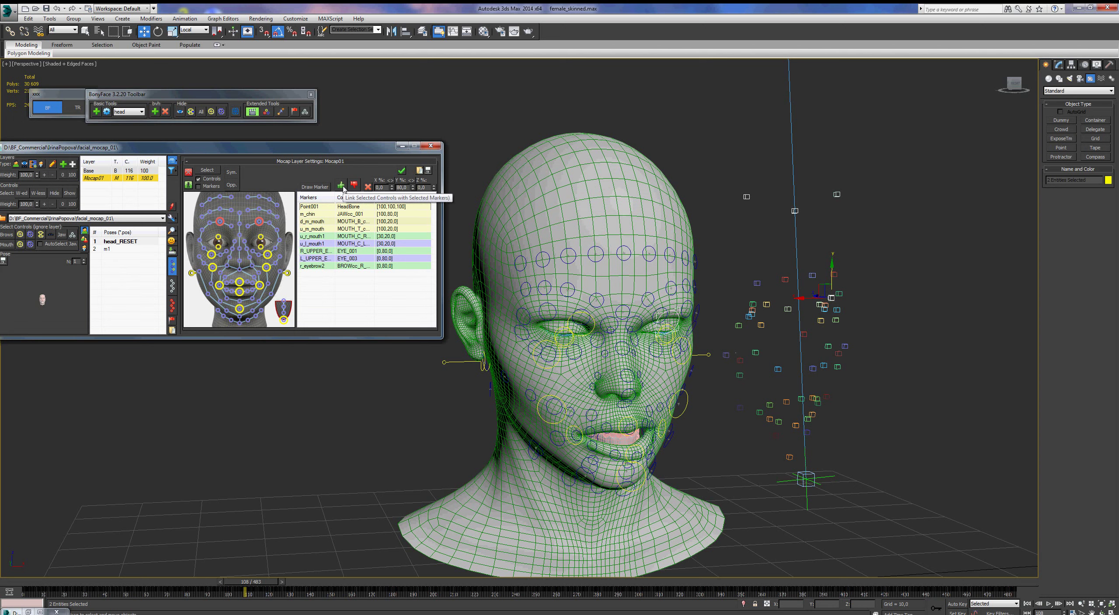
{"action": "left_click_drag", "start_coordinate": [326, 147], "coordinate": [357, 155]}
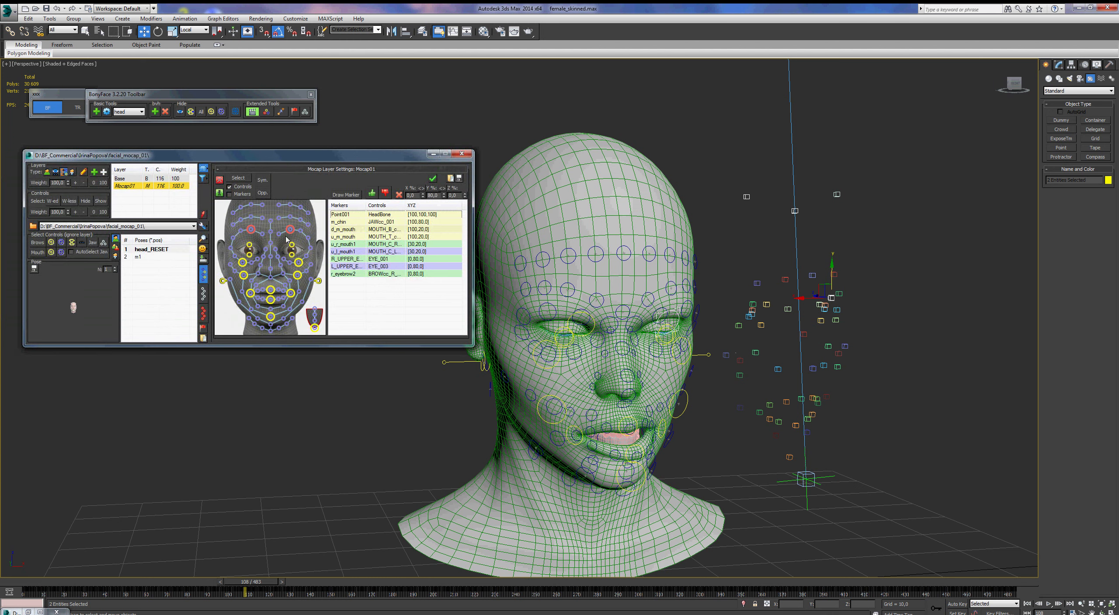
{"action": "left_click", "coordinate": [660, 326]}
{"action": "left_click", "coordinate": [373, 193]}
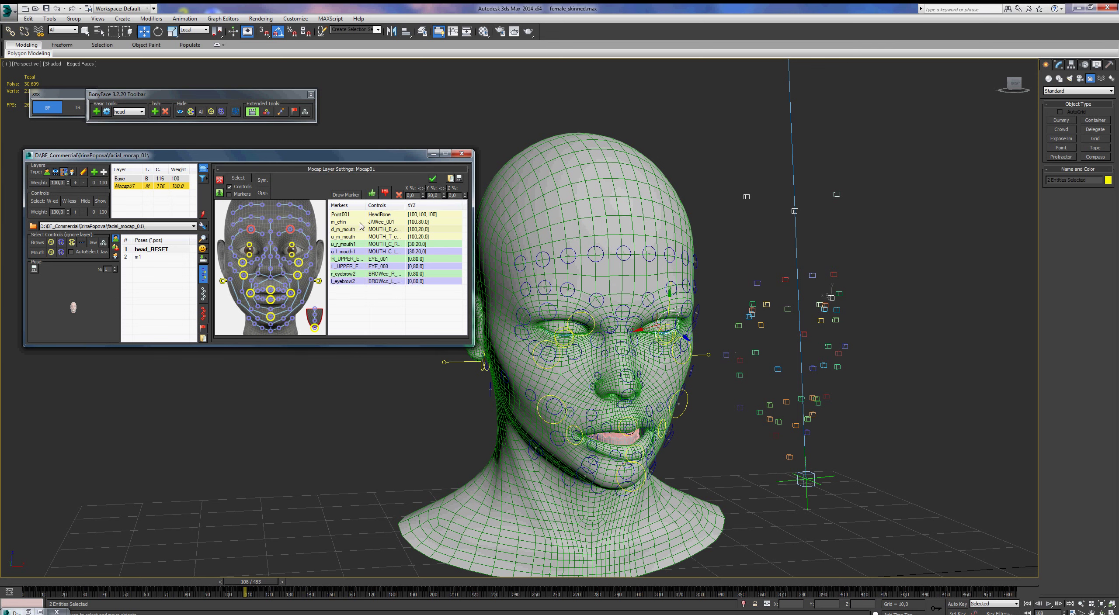
{"action": "left_click", "coordinate": [385, 274]}
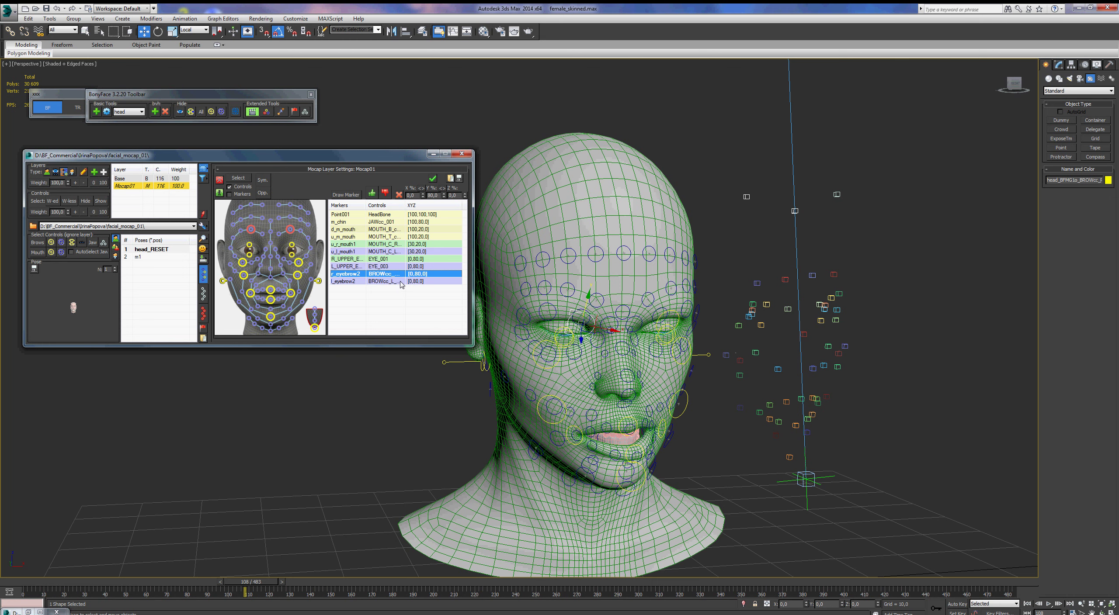
Set the X multiplier of the r_eyebrow2 and l_eyebrow2 links to 40, then play the mocap to check the brows
{"action": "left_click", "coordinate": [401, 282], "text": "ctrl"}
{"action": "left_click", "coordinate": [417, 196]}
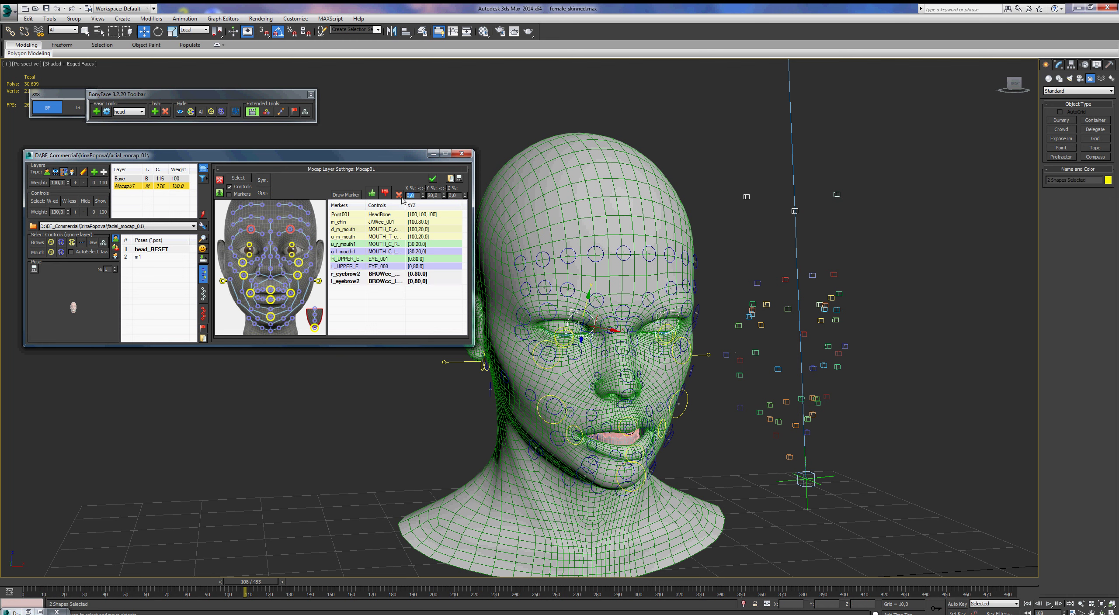
{"action": "type", "text": "40"}
{"action": "key", "text": "Return"}
{"action": "left_click", "coordinate": [1049, 605]}
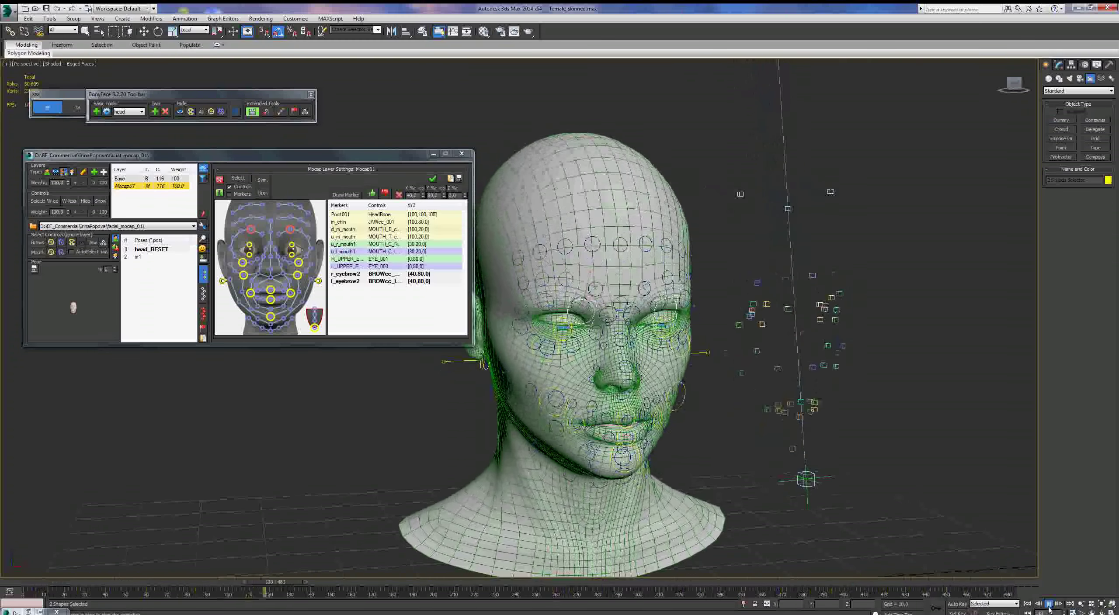
{"action": "left_click", "coordinate": [1049, 604]}
{"action": "key", "text": "w"}
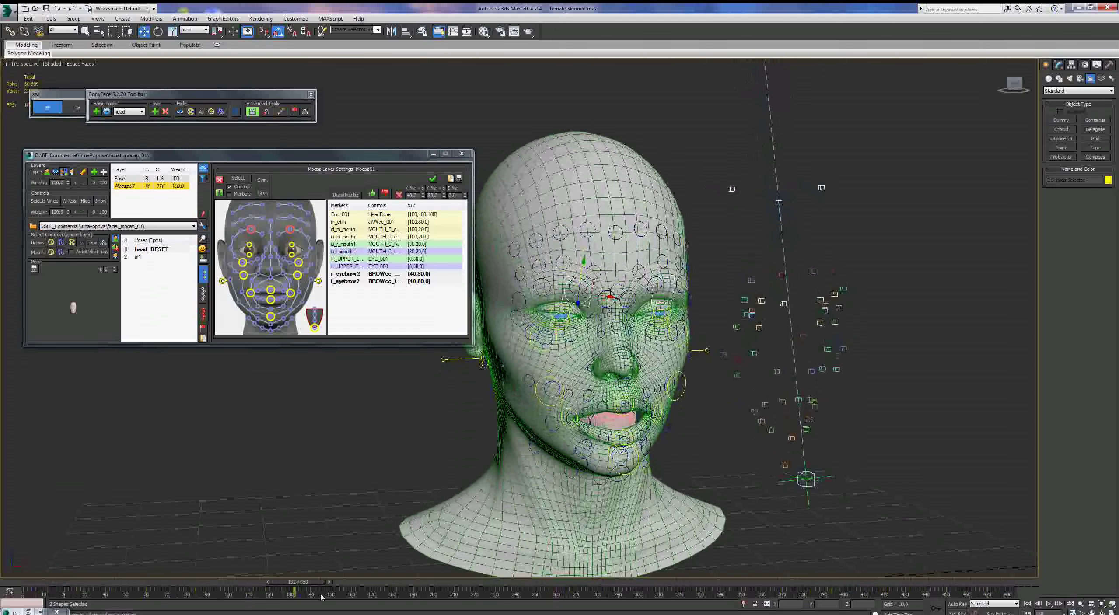
{"action": "left_click_drag", "start_coordinate": [312, 586], "coordinate": [34, 581]}
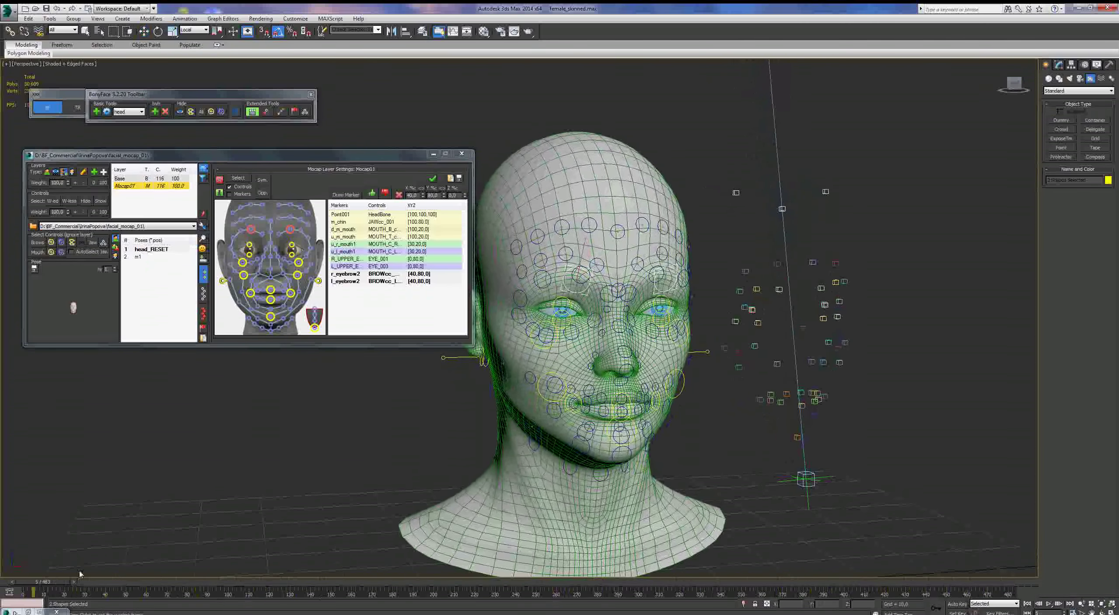
{"action": "left_click_drag", "start_coordinate": [383, 158], "coordinate": [380, 182]}
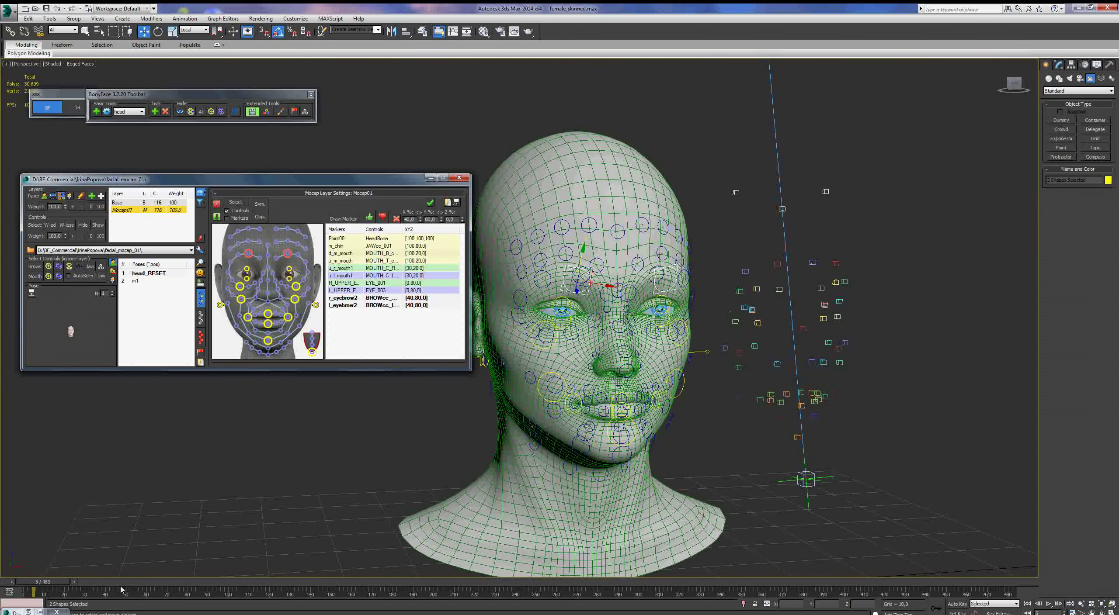
{"action": "left_click_drag", "start_coordinate": [372, 180], "coordinate": [377, 146]}
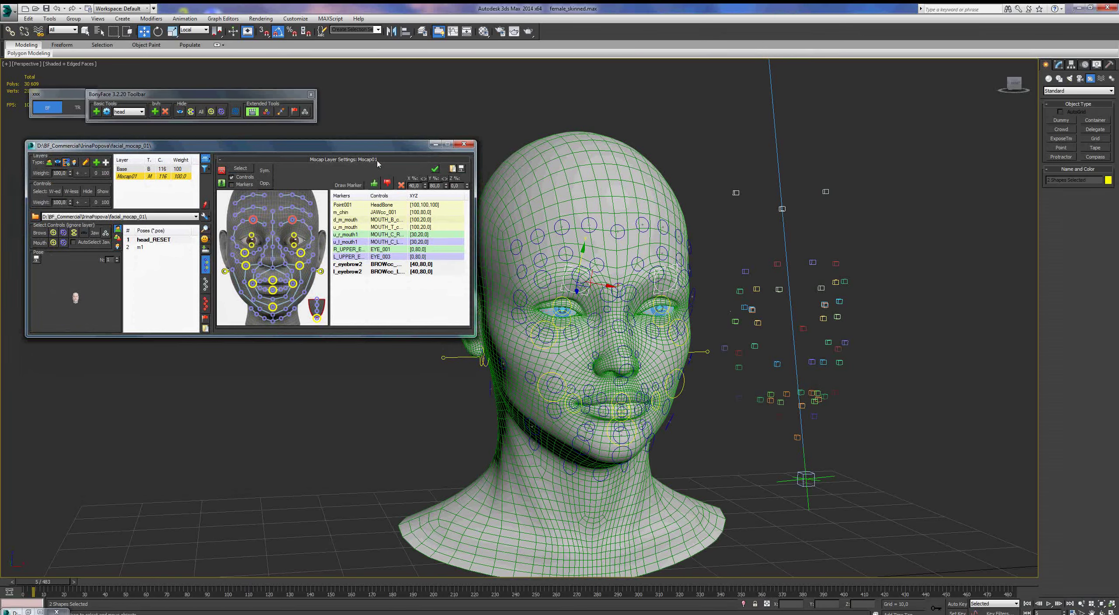
{"action": "left_click_drag", "start_coordinate": [371, 152], "coordinate": [376, 155]}
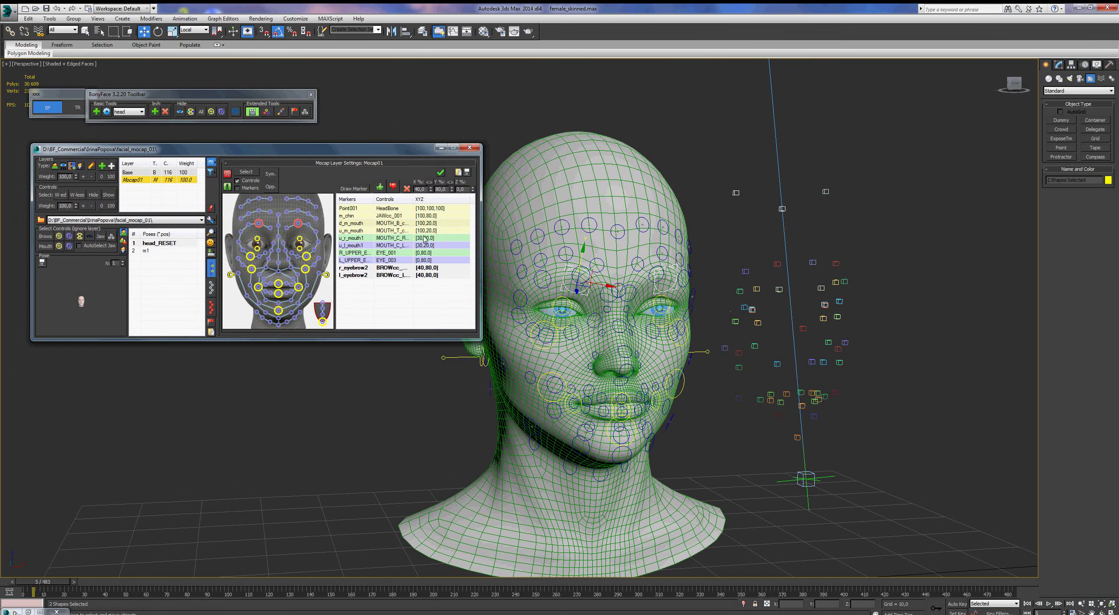
Save the marker-to-control links as 'link' in D:\BF_Commercial\mocap_tutor
{"action": "left_click", "coordinate": [466, 172]}
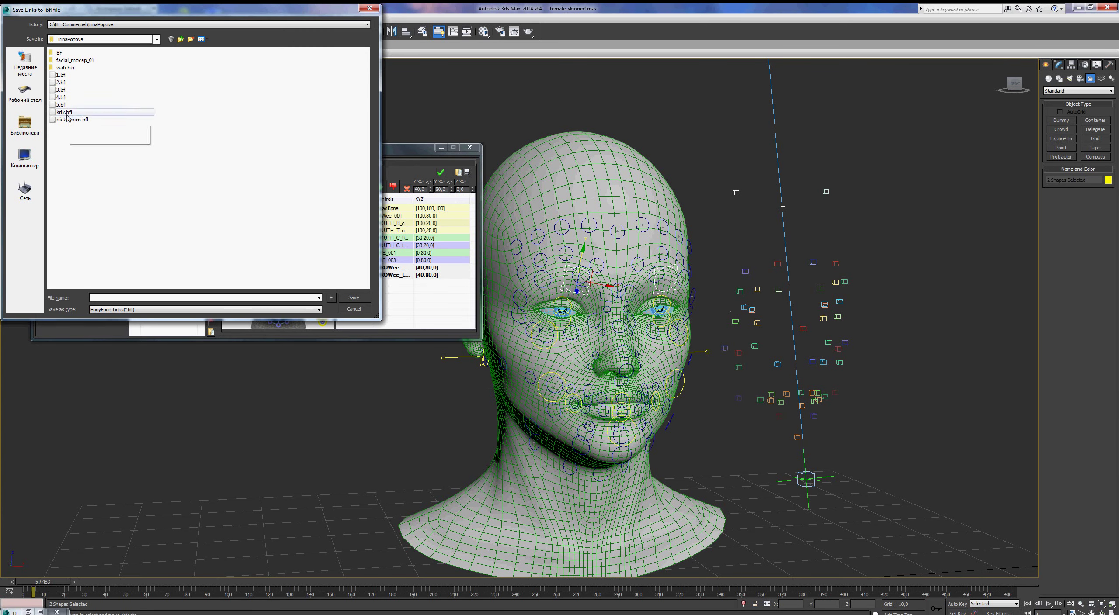
{"action": "left_click", "coordinate": [156, 40]}
{"action": "left_click", "coordinate": [108, 111]}
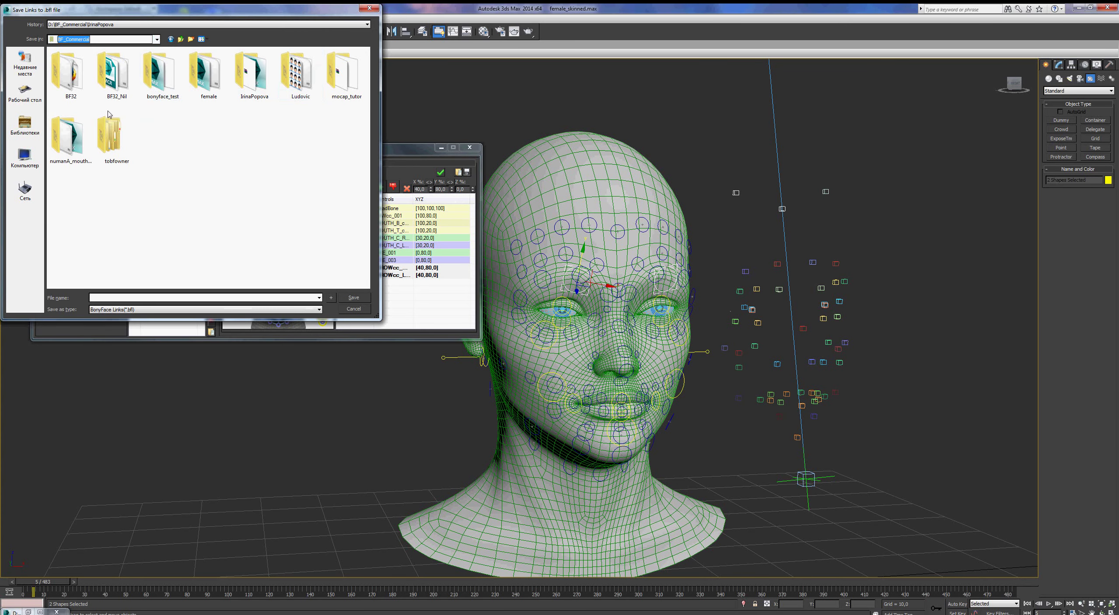
{"action": "double_click", "coordinate": [337, 92]}
{"action": "left_click", "coordinate": [140, 299]}
{"action": "type", "text": "link"}
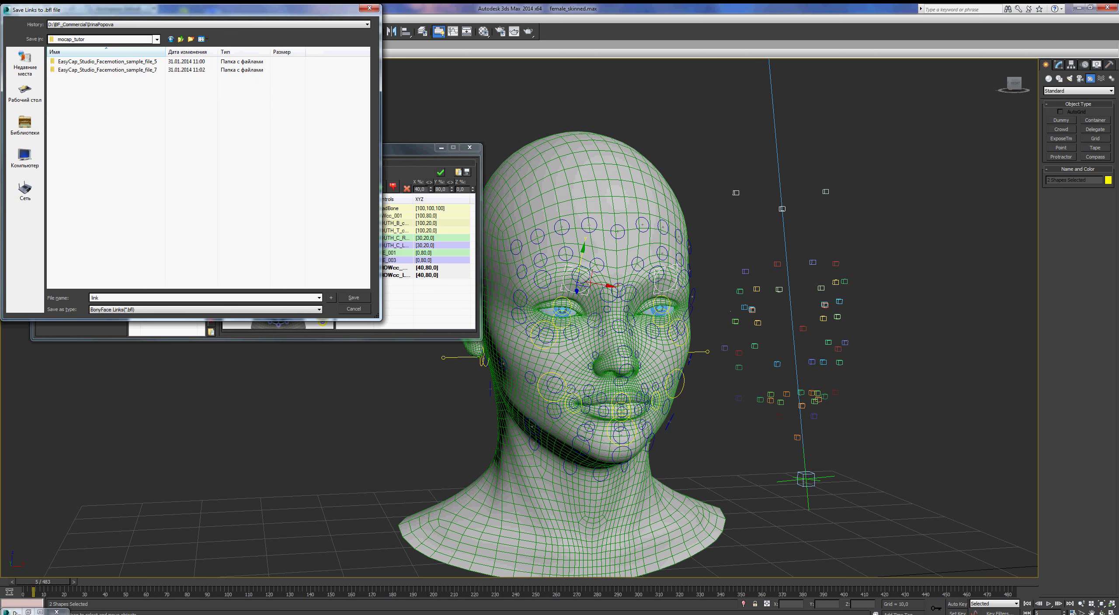
{"action": "left_click", "coordinate": [359, 300]}
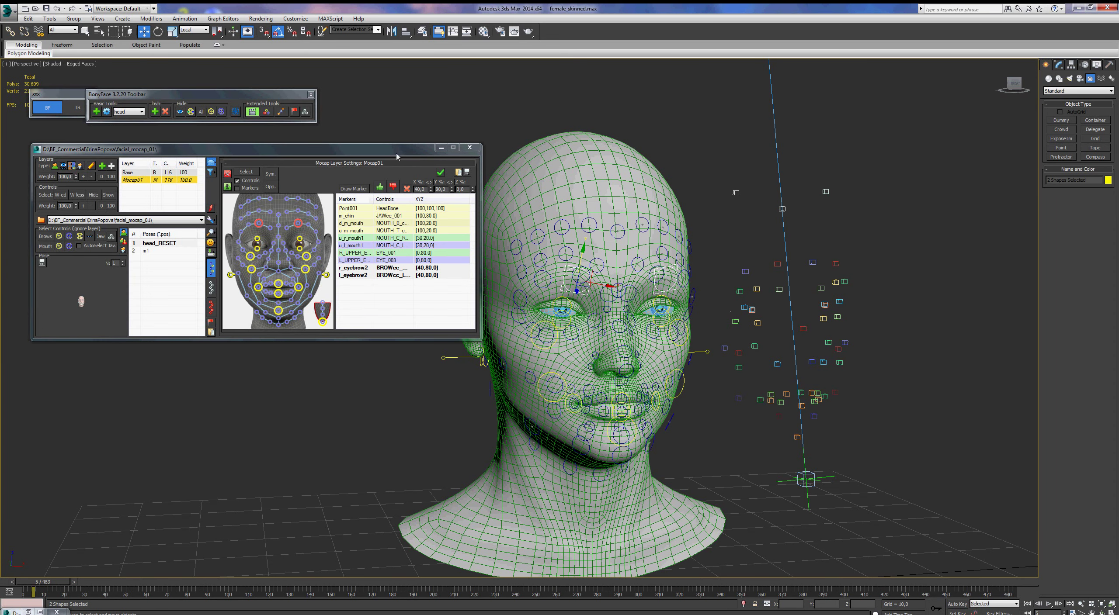
Preview the mocap driving the face by playing it and scrubbing to around frame 62-69
{"action": "left_click_drag", "start_coordinate": [396, 153], "coordinate": [413, 177]}
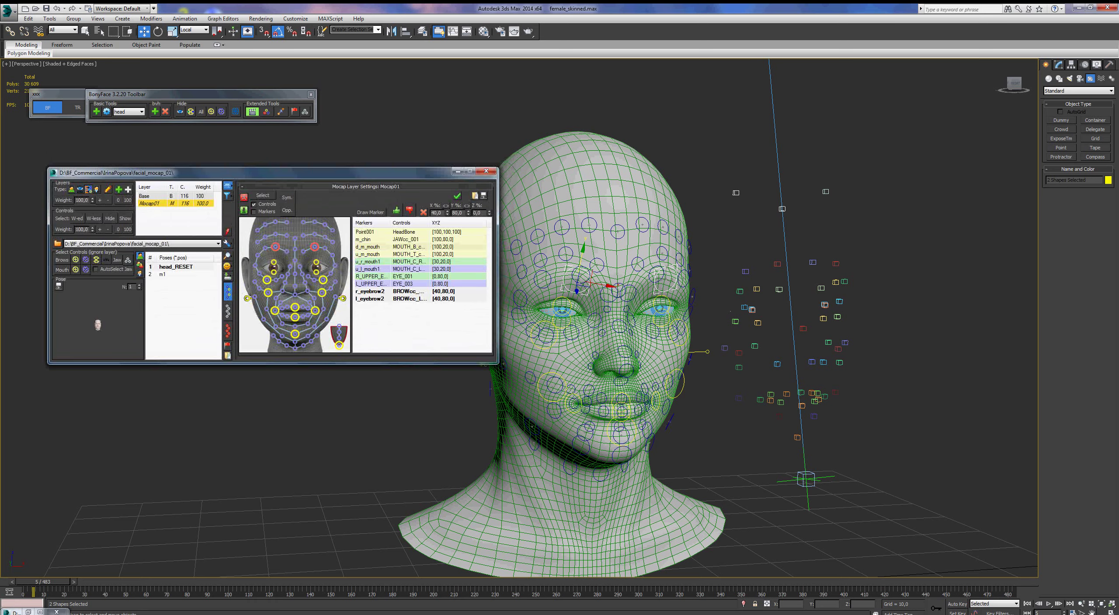
{"action": "mouse_move", "coordinate": [710, 418]}
{"action": "middle_mouse_down"}
{"action": "mouse_move", "coordinate": [735, 441]}
{"action": "mouse_move", "coordinate": [738, 424]}
{"action": "middle_mouse_up"}
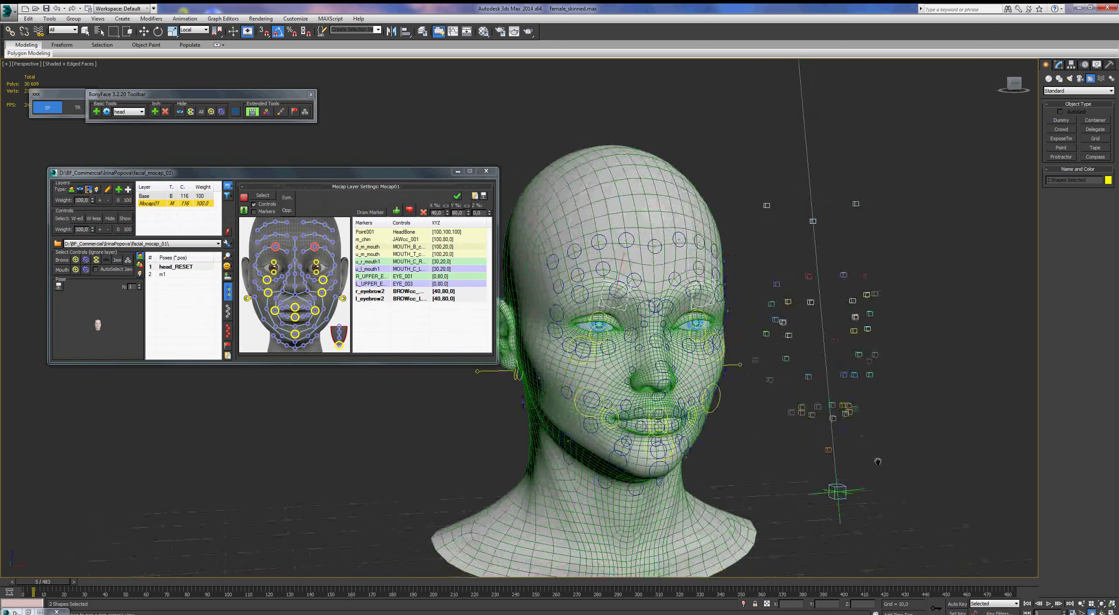
{"action": "key", "text": "w"}
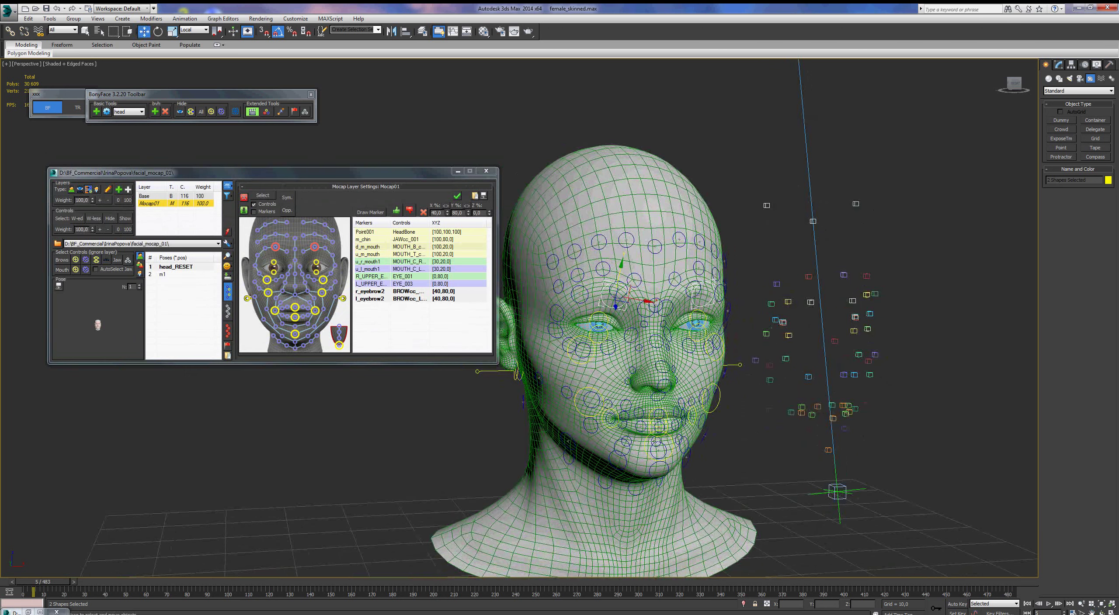
{"action": "left_click", "coordinate": [1048, 604]}
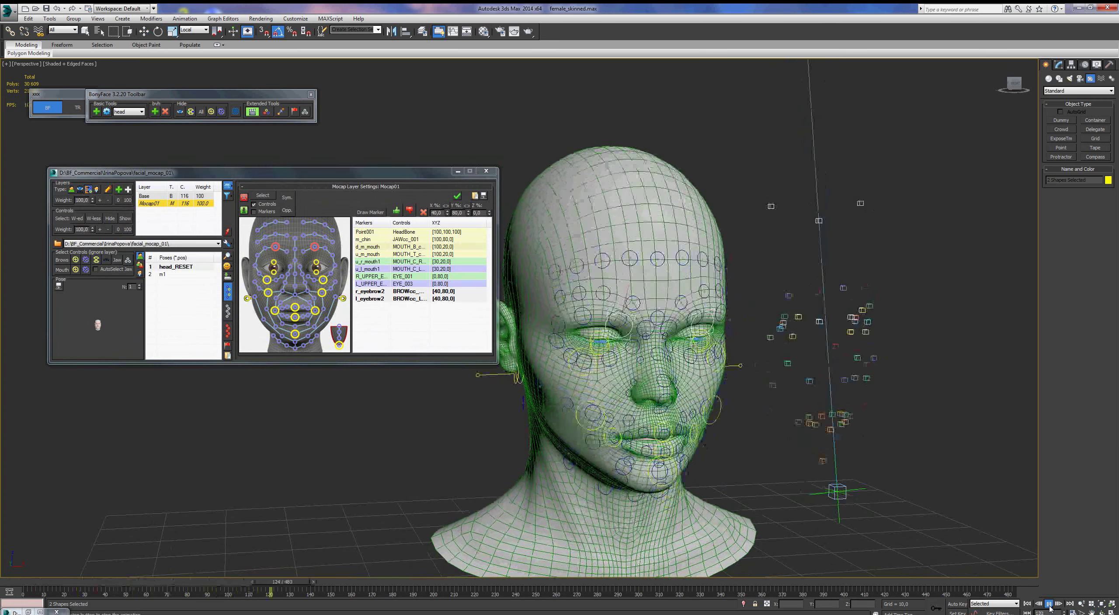
{"action": "left_click", "coordinate": [1048, 604]}
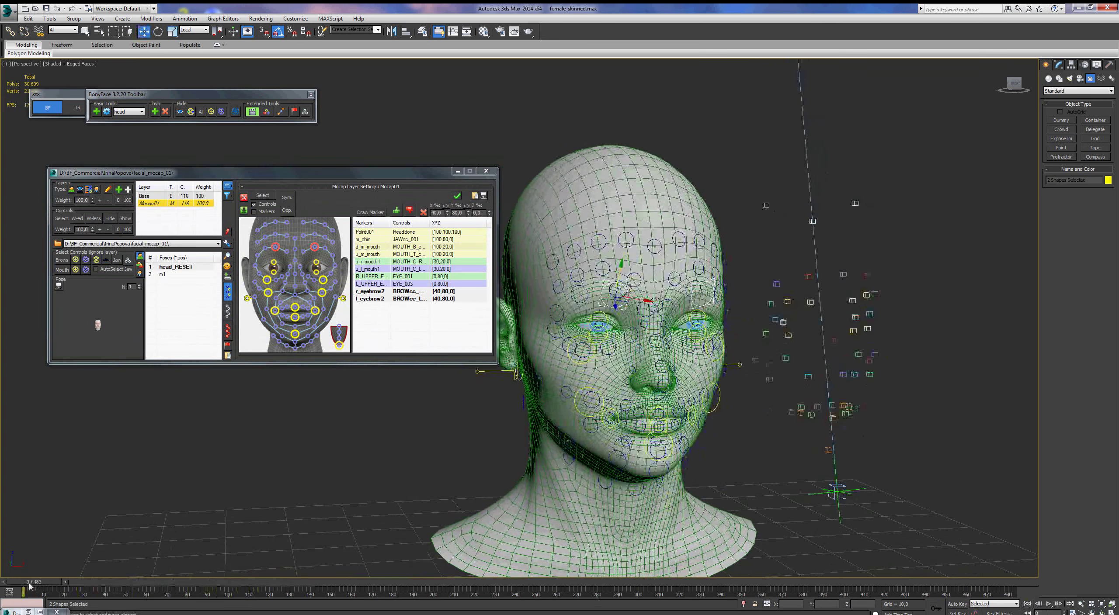
{"action": "mouse_move", "coordinate": [30, 585]}
{"action": "left_mouse_down"}
{"action": "mouse_move", "coordinate": [168, 588]}
{"action": "mouse_move", "coordinate": [150, 588]}
{"action": "left_mouse_up"}
{"action": "key", "text": "w"}
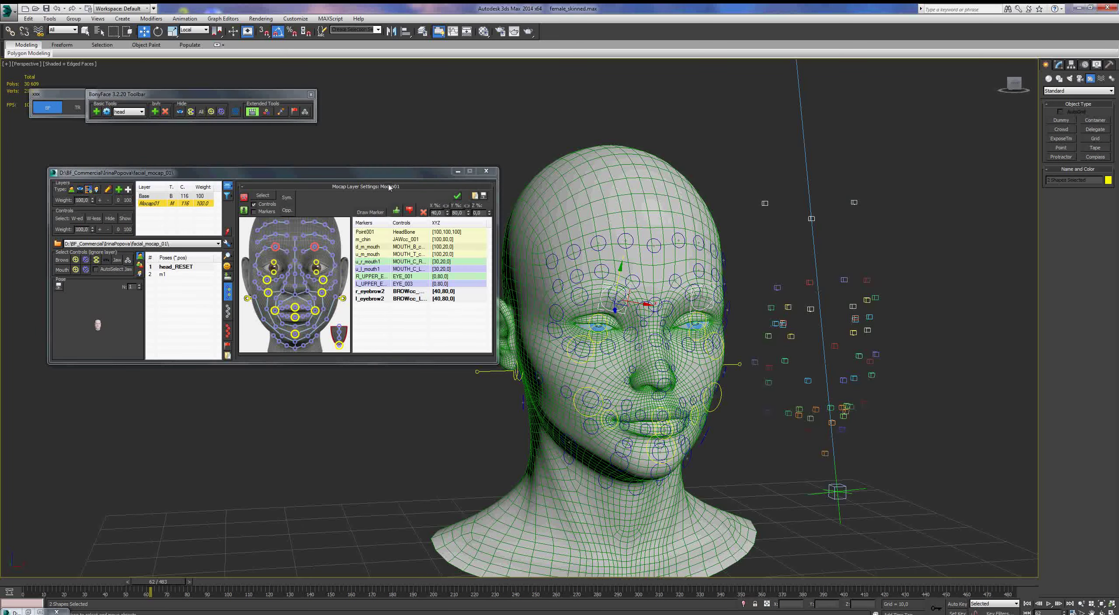
{"action": "left_click_drag", "start_coordinate": [385, 176], "coordinate": [369, 170]}
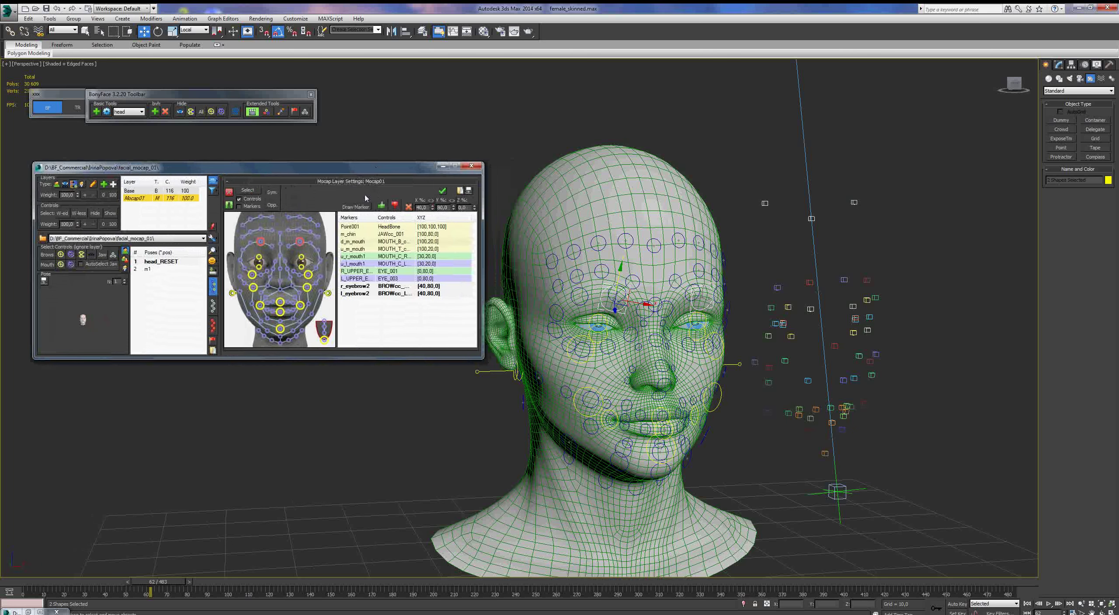
Transfer Mocap01 to a new Normal01 layer, keeping Animate HeadBone and setting mocap weight to 0
{"action": "left_click", "coordinate": [443, 192]}
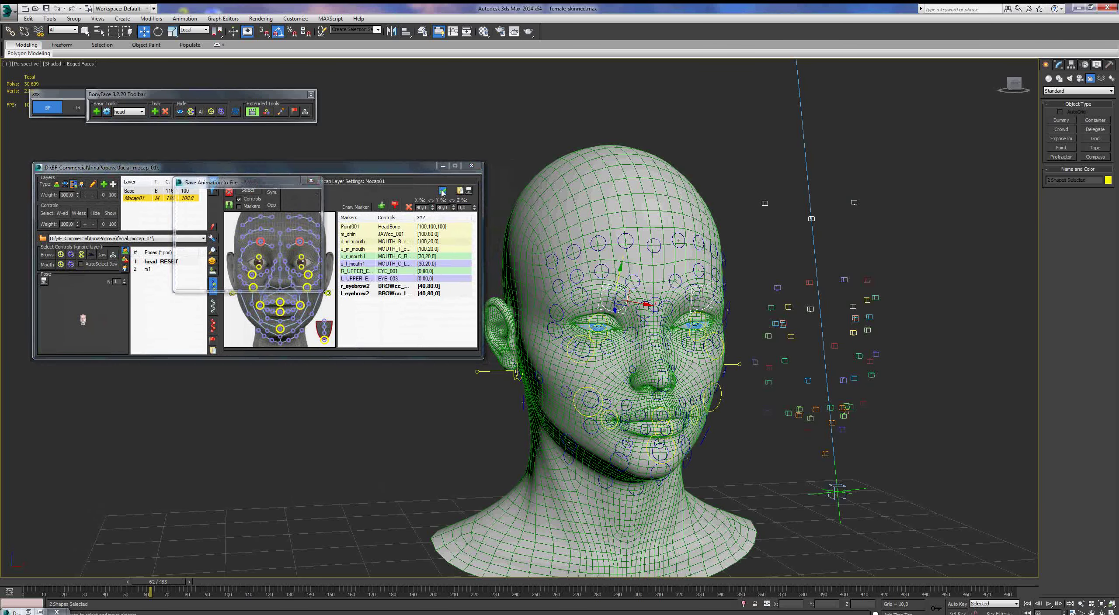
{"action": "left_click_drag", "start_coordinate": [235, 184], "coordinate": [317, 380]}
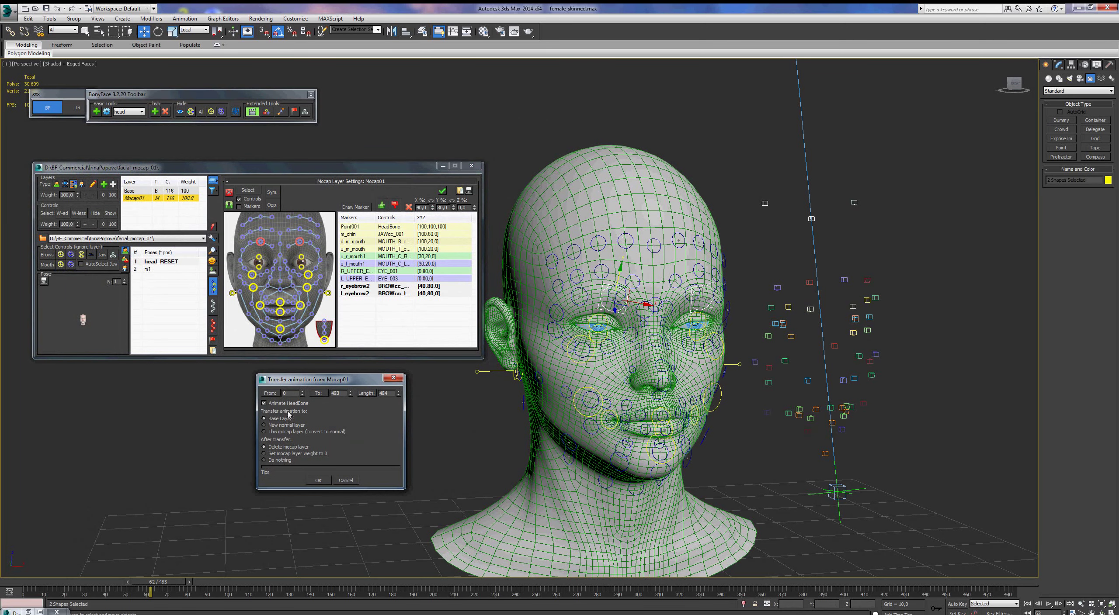
{"action": "left_click", "coordinate": [264, 404]}
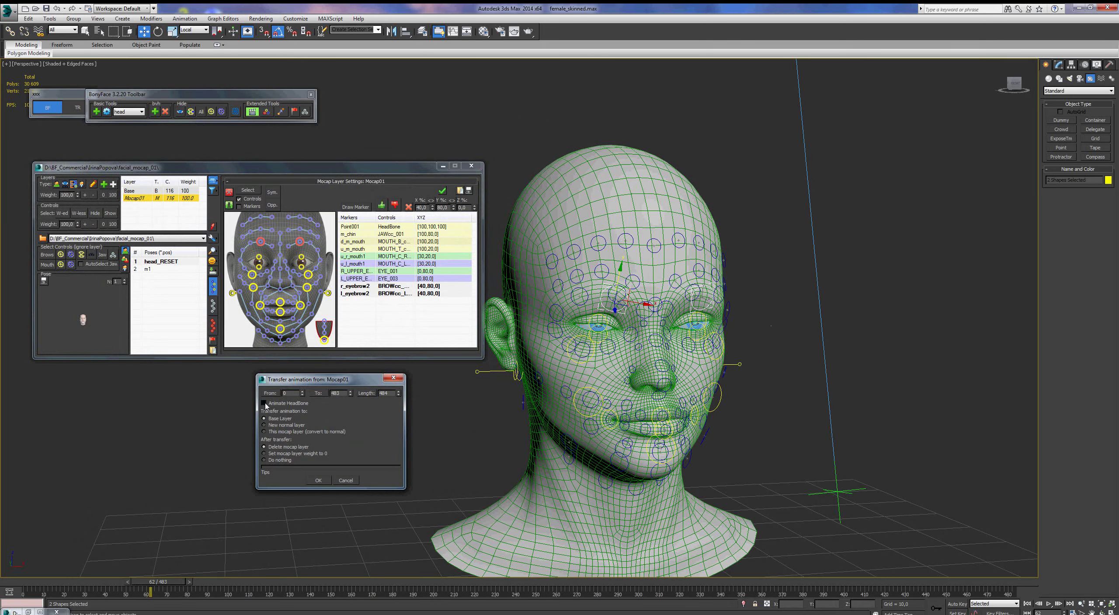
{"action": "left_click", "coordinate": [264, 404]}
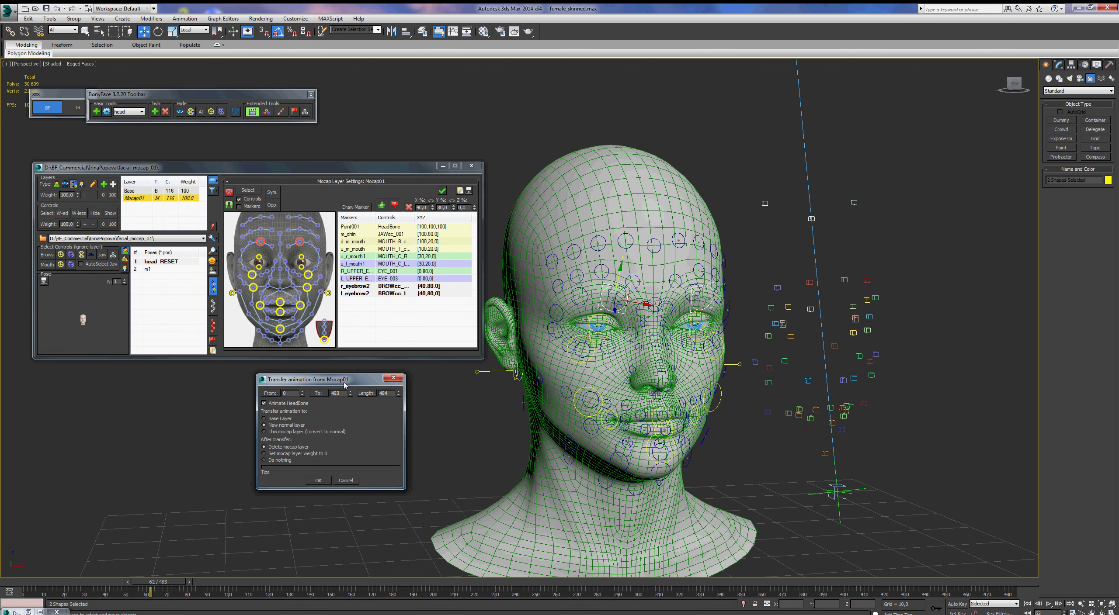
{"action": "left_click_drag", "start_coordinate": [343, 385], "coordinate": [350, 374]}
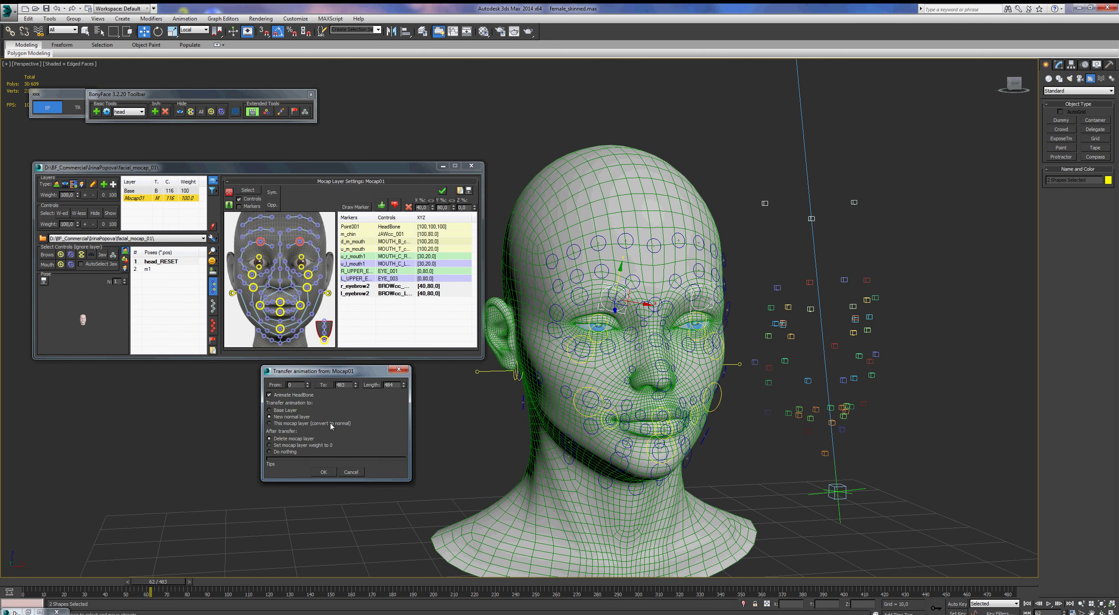
{"action": "left_click", "coordinate": [270, 446]}
{"action": "left_click_drag", "start_coordinate": [349, 376], "coordinate": [343, 375]}
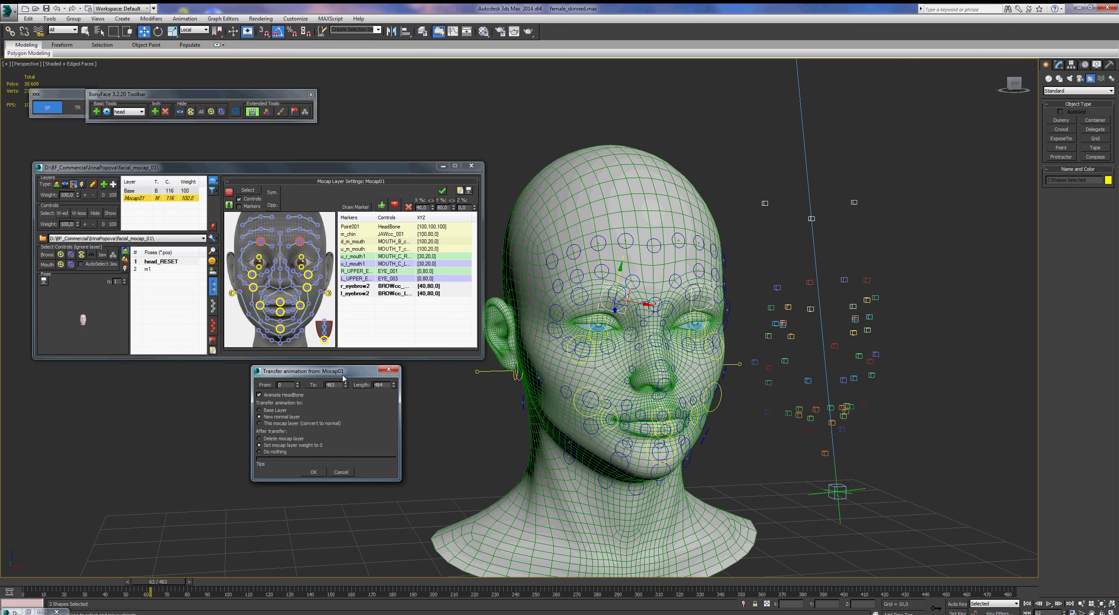
{"action": "left_click", "coordinate": [312, 474]}
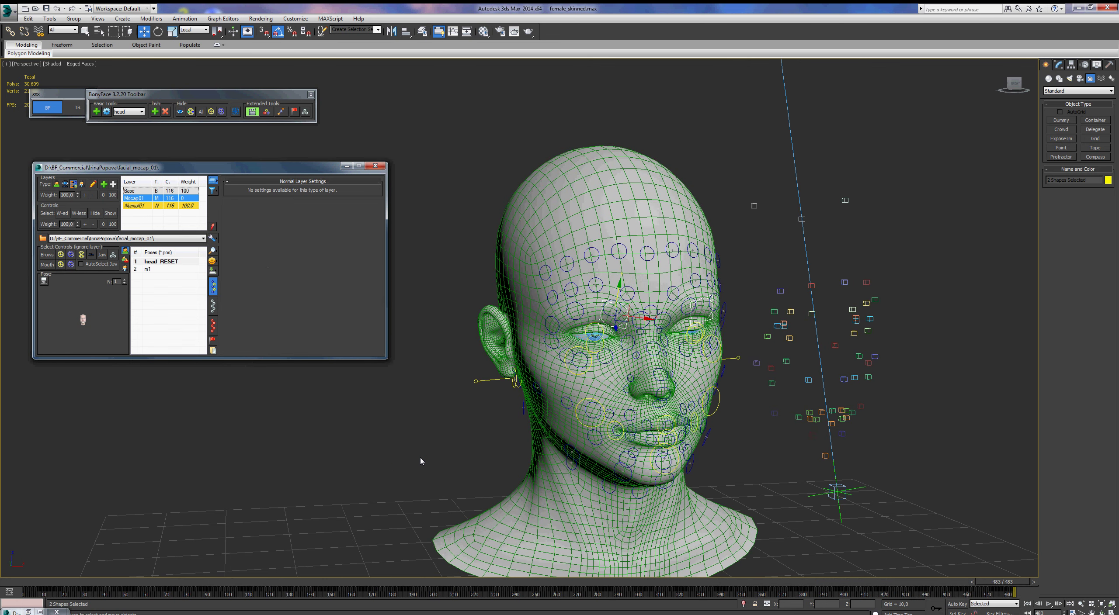
{"action": "left_click_drag", "start_coordinate": [265, 170], "coordinate": [318, 177]}
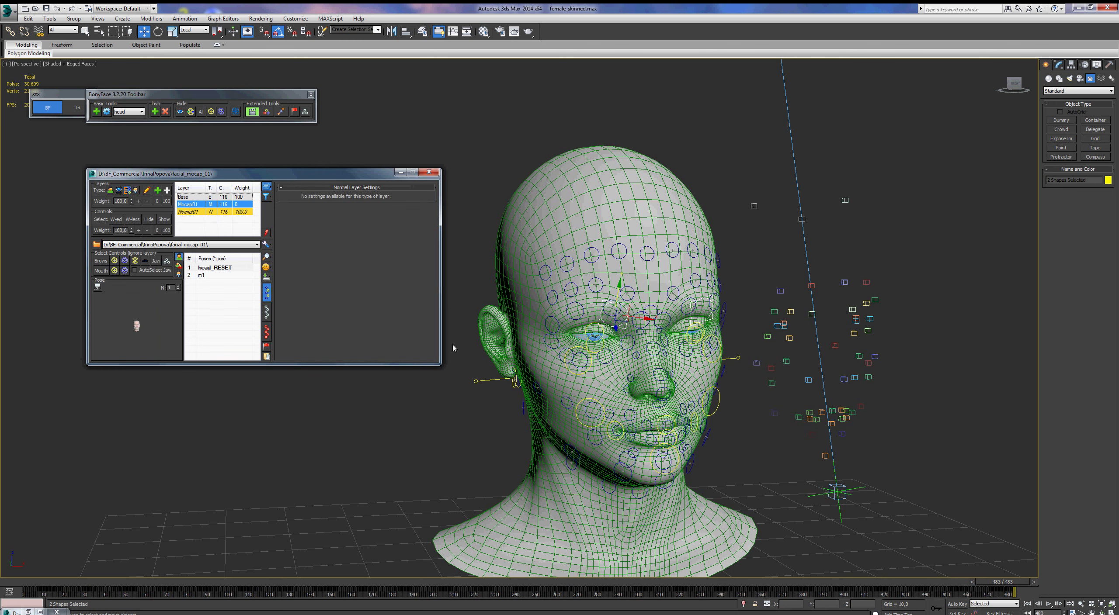
{"action": "left_click", "coordinate": [653, 471]}
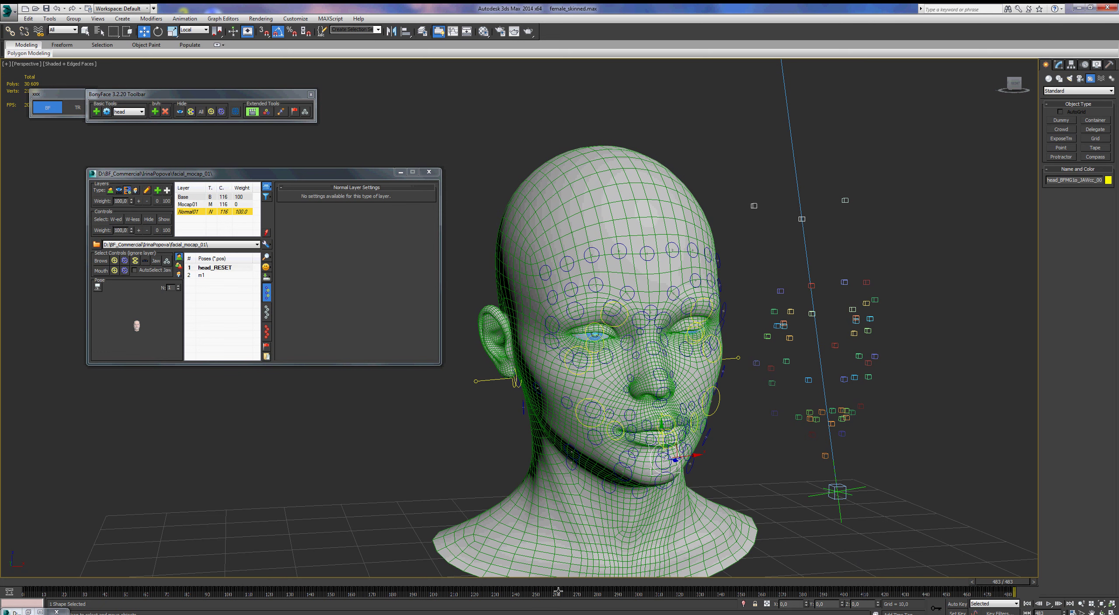
{"action": "left_click", "coordinate": [923, 427]}
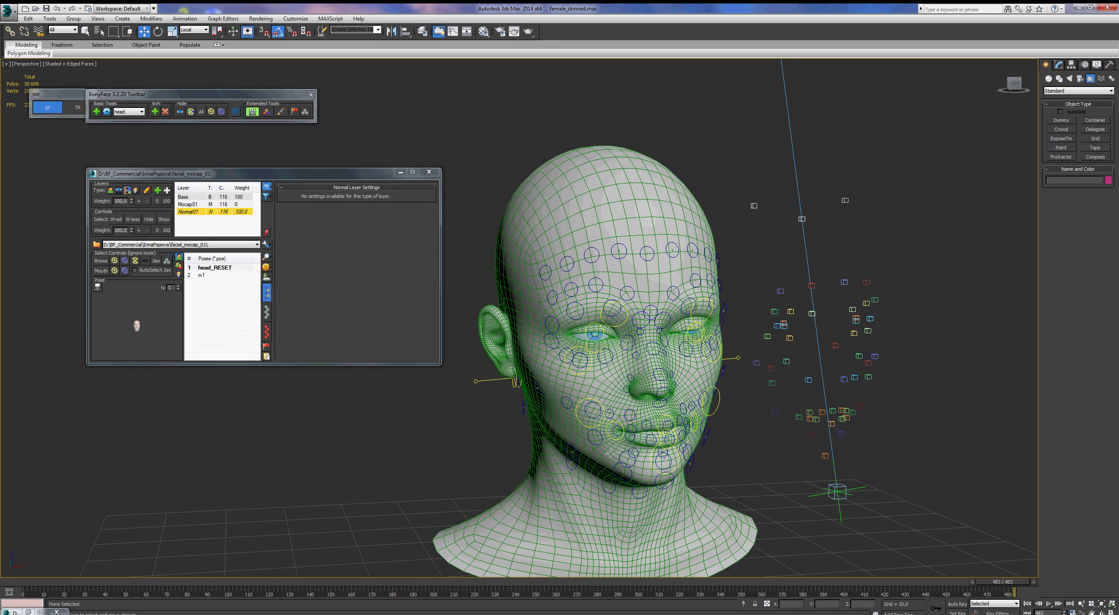
{"action": "left_click", "coordinate": [649, 461]}
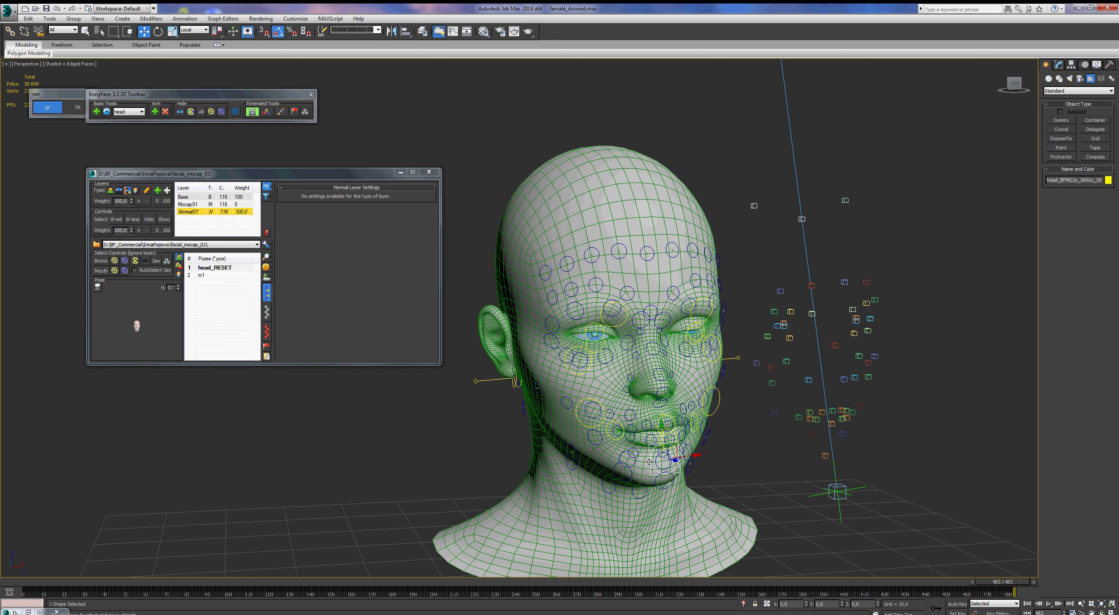
{"action": "left_click", "coordinate": [615, 442]}
{"action": "left_click", "coordinate": [1028, 605]}
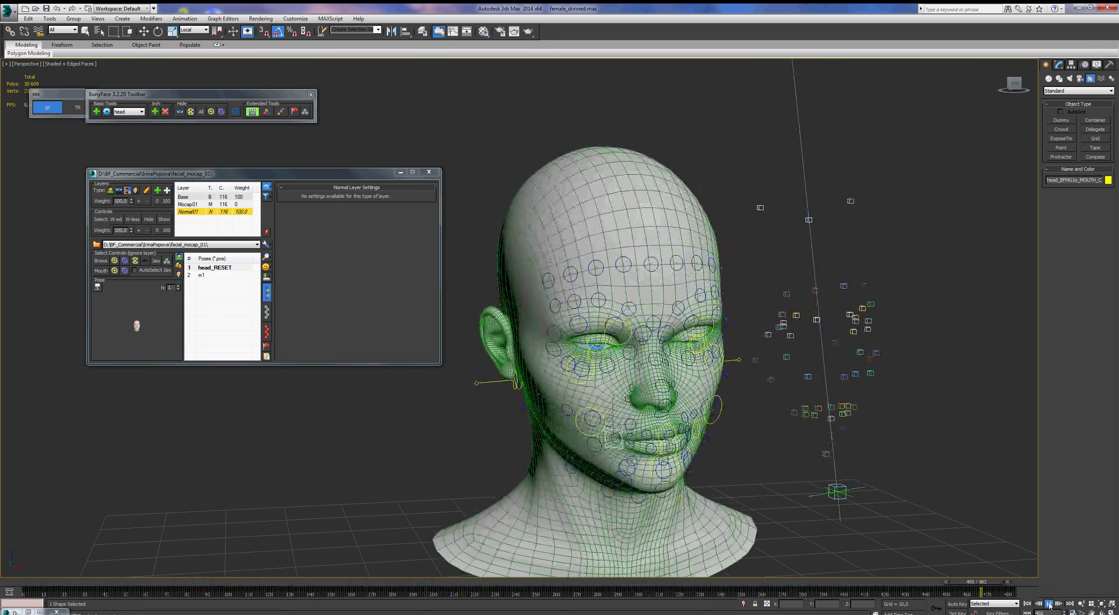
{"action": "left_click", "coordinate": [1026, 605]}
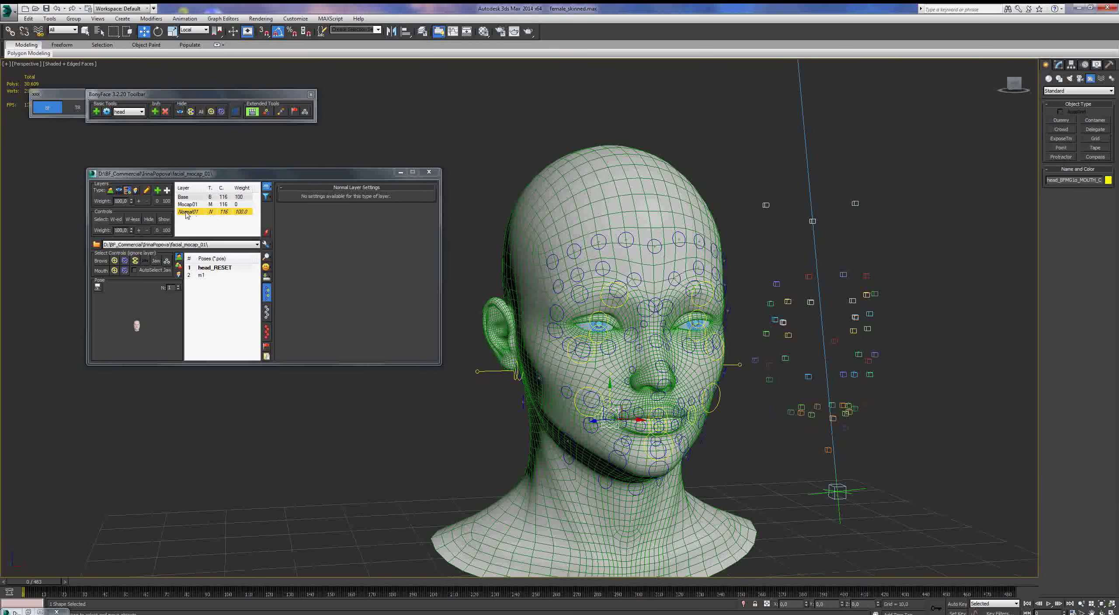
{"action": "left_click", "coordinate": [178, 269]}
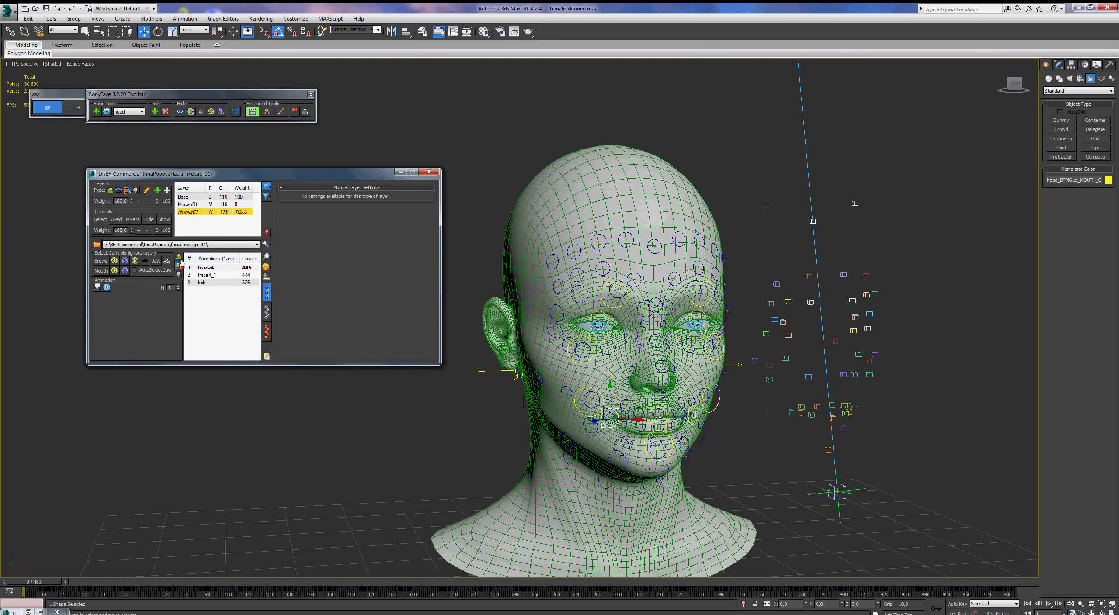
{"action": "left_click", "coordinate": [178, 259]}
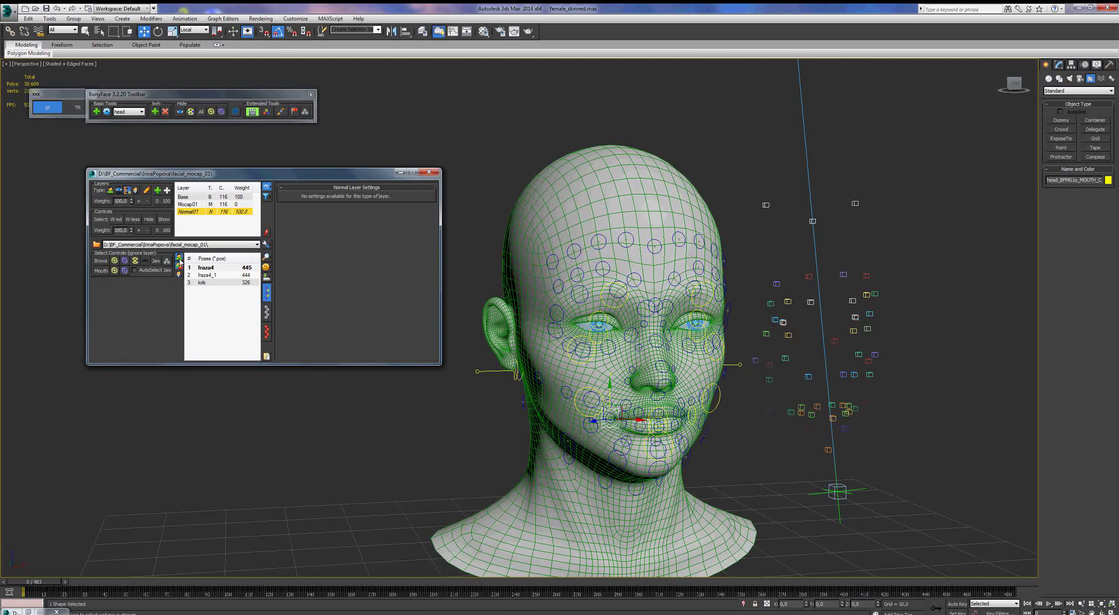
{"action": "left_click", "coordinate": [202, 212]}
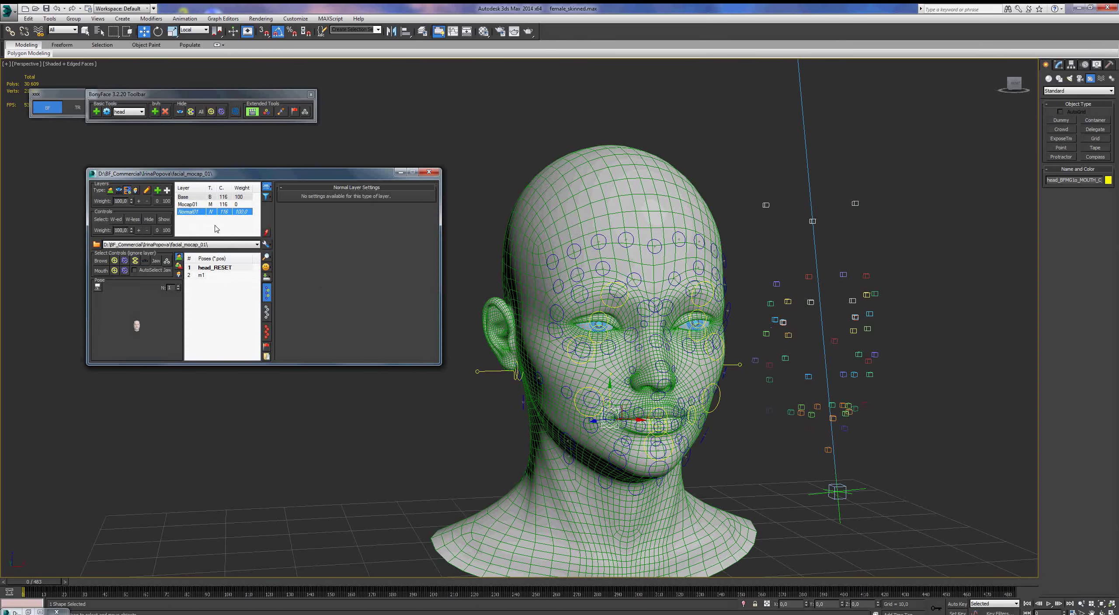
{"action": "key", "text": "Delete"}
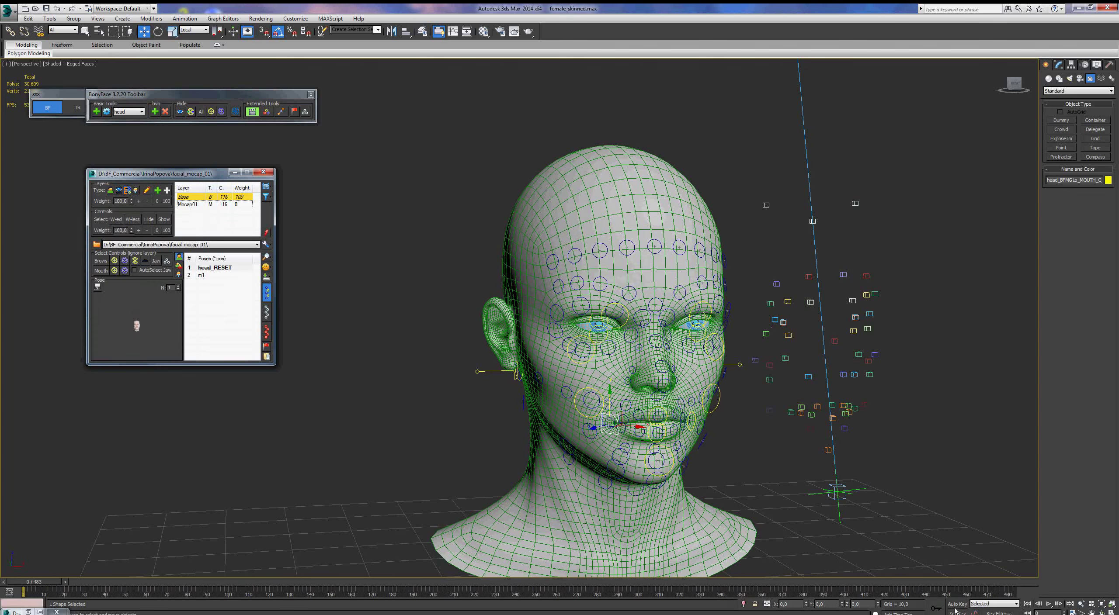
{"action": "left_click", "coordinate": [1049, 604]}
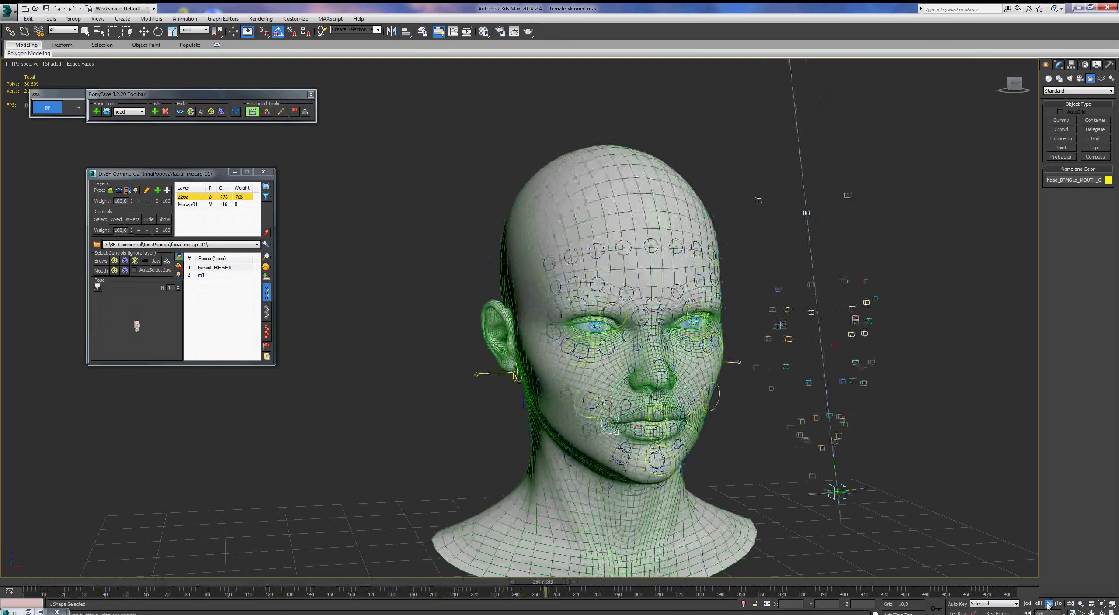
{"action": "left_click", "coordinate": [1027, 603]}
{"action": "key", "text": "w"}
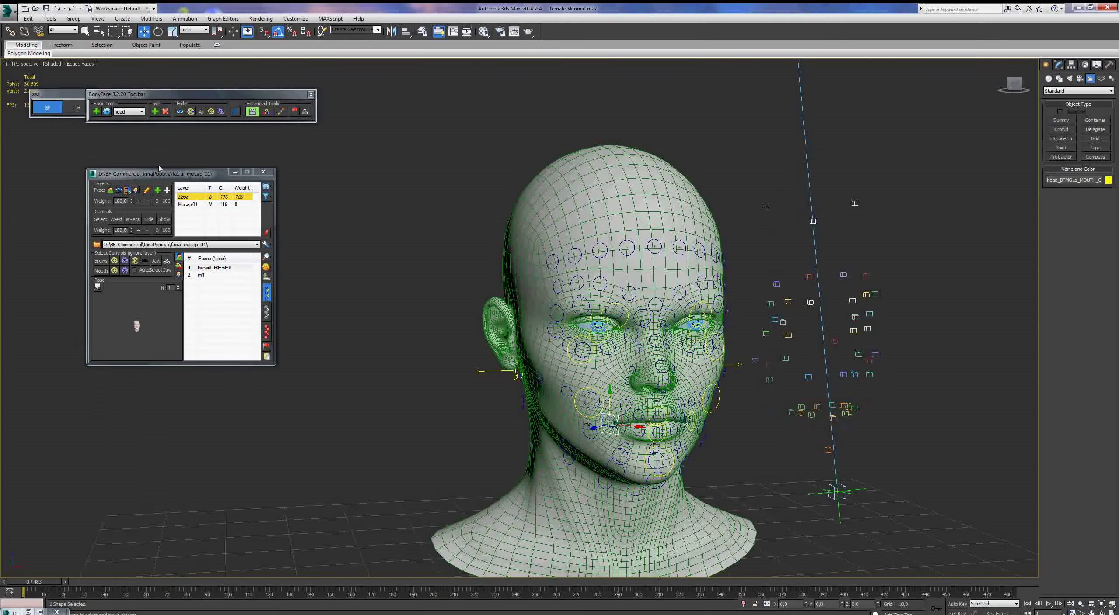
Unhide and select the head bone in BonyFace 3.2, then play to confirm it follows the animation
{"action": "left_click_drag", "start_coordinate": [159, 177], "coordinate": [182, 164]}
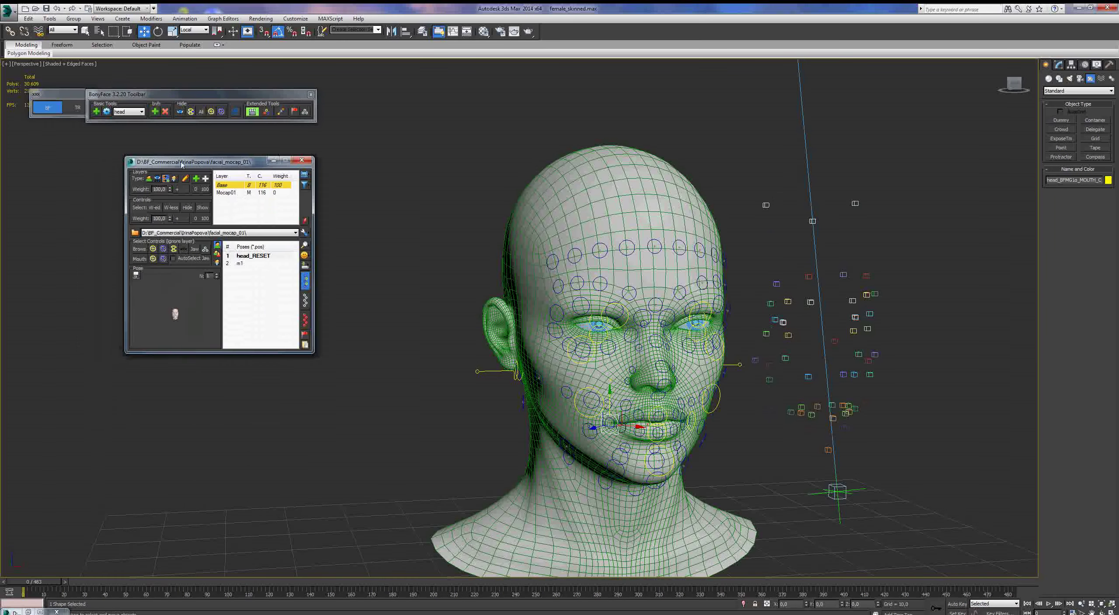
{"action": "left_click", "coordinate": [97, 112]}
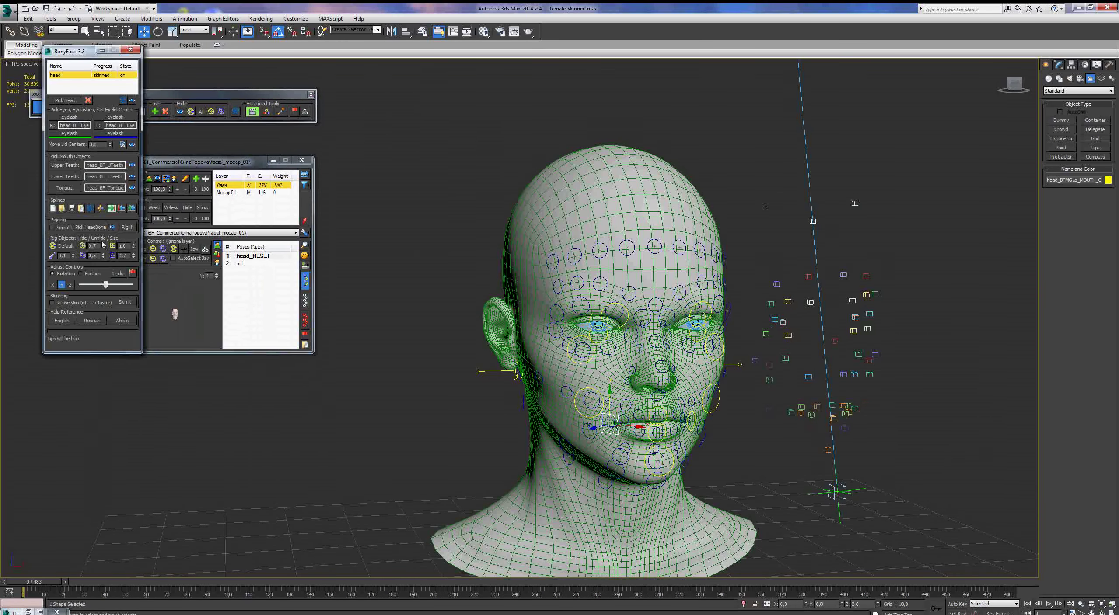
{"action": "left_click", "coordinate": [113, 229]}
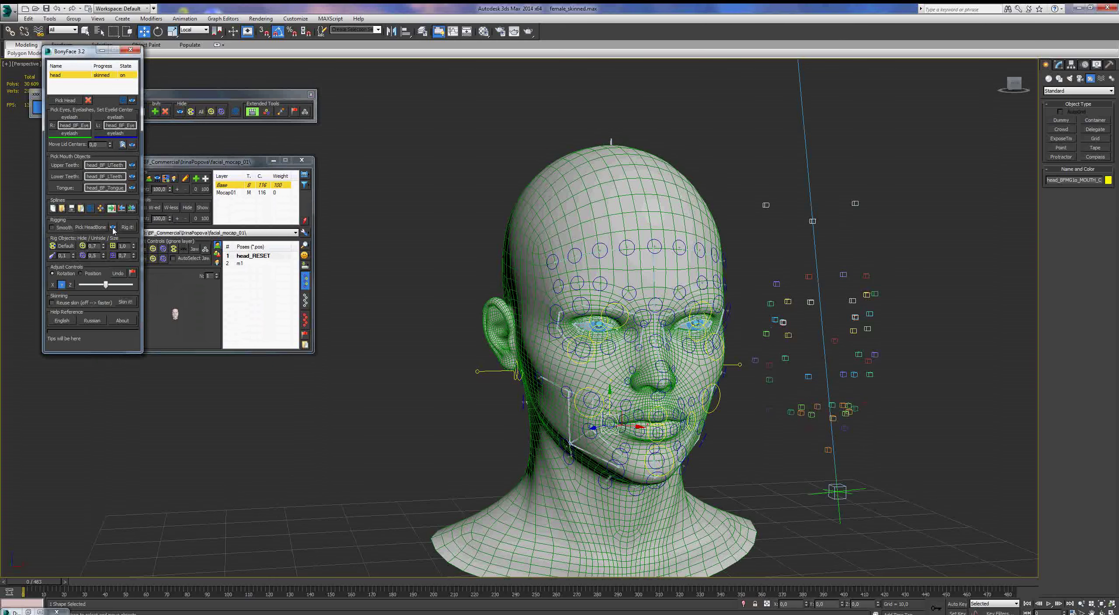
{"action": "left_click", "coordinate": [611, 142]}
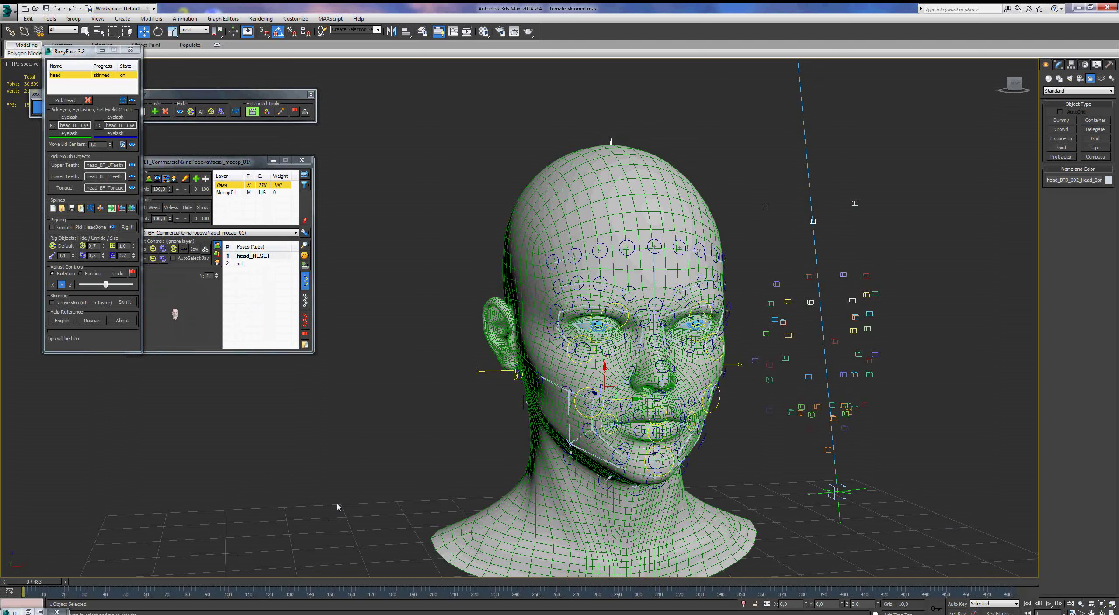
{"action": "left_click", "coordinate": [1049, 604]}
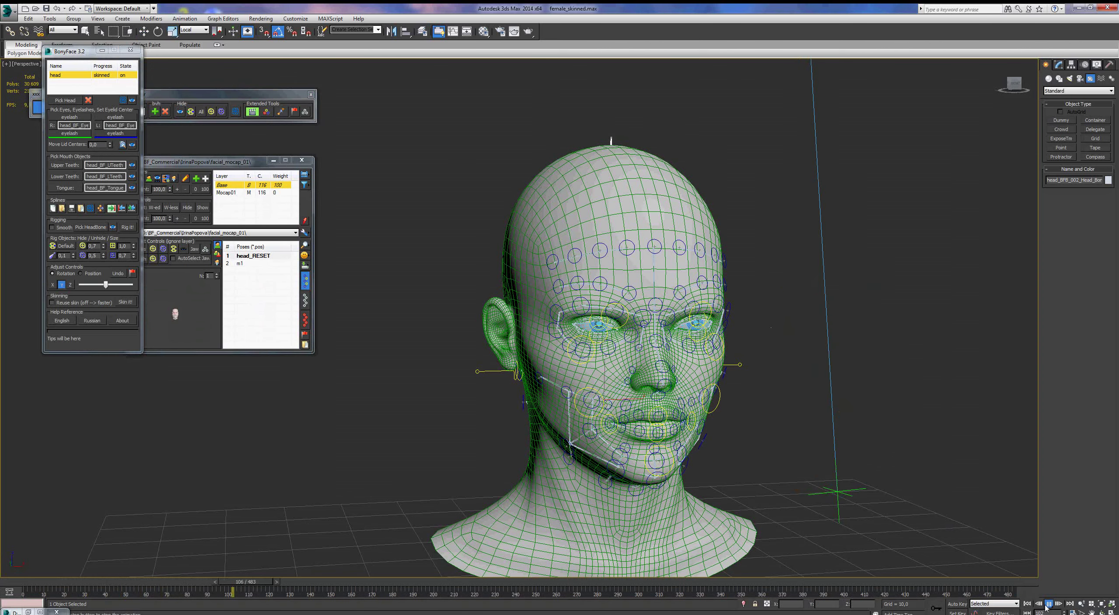
{"action": "left_click", "coordinate": [1048, 604]}
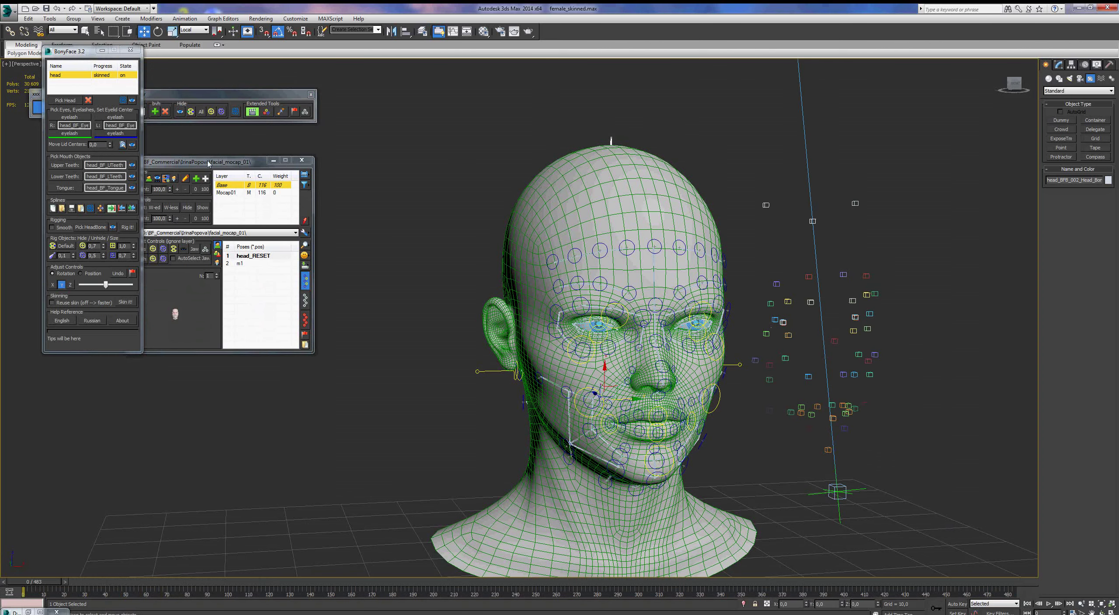
{"action": "left_click", "coordinate": [131, 51]}
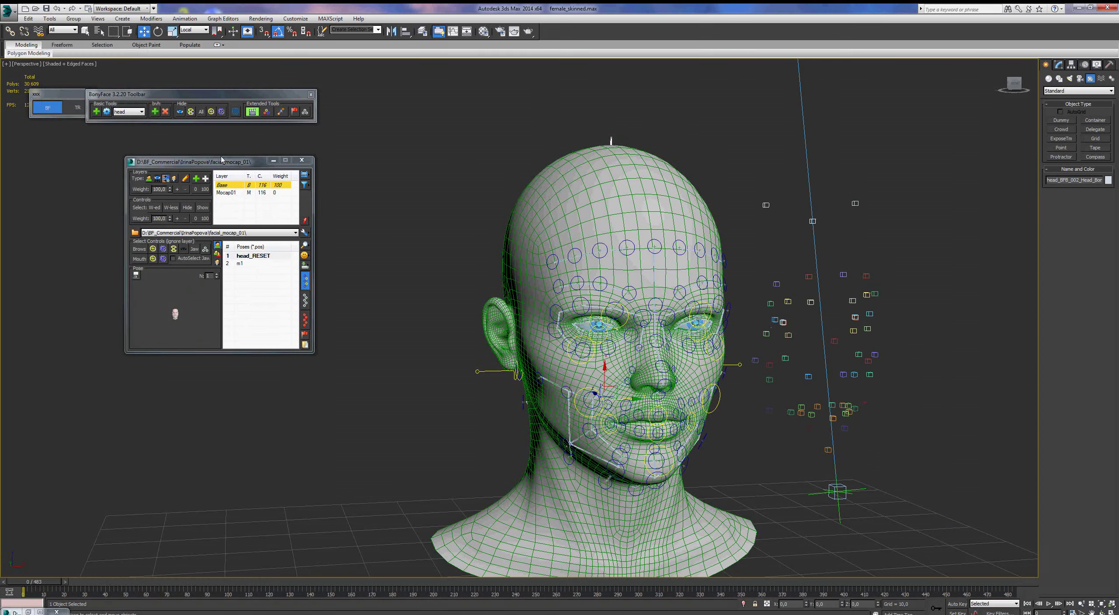
Raise the Mocap01 layer weight to 100 and bring up its Mocap Layer Settings
{"action": "left_click_drag", "start_coordinate": [222, 160], "coordinate": [193, 155]}
{"action": "left_click", "coordinate": [207, 188]}
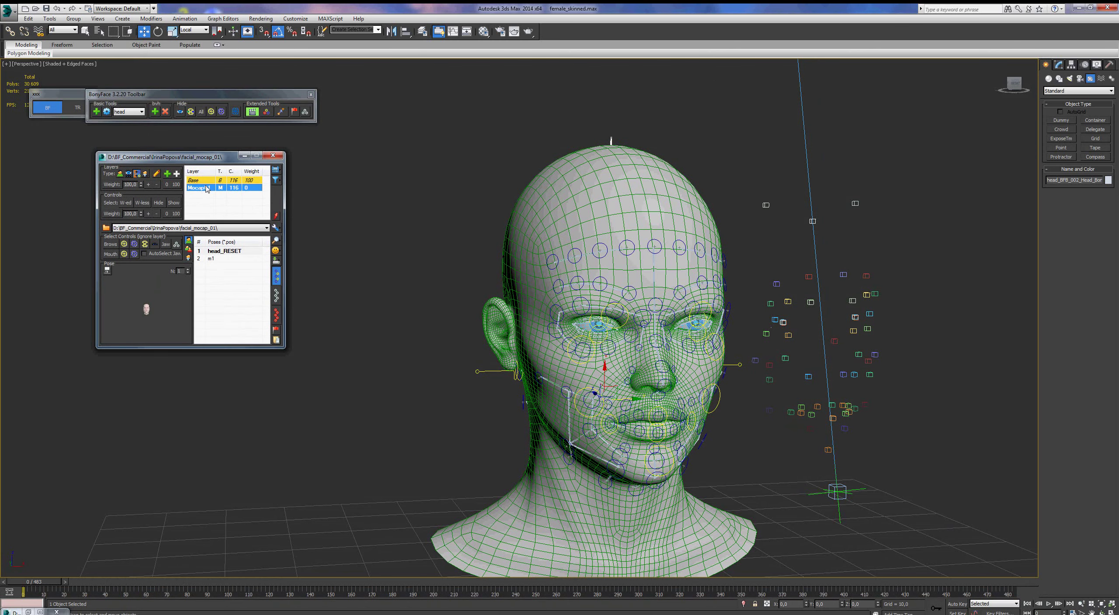
{"action": "left_click", "coordinate": [176, 184]}
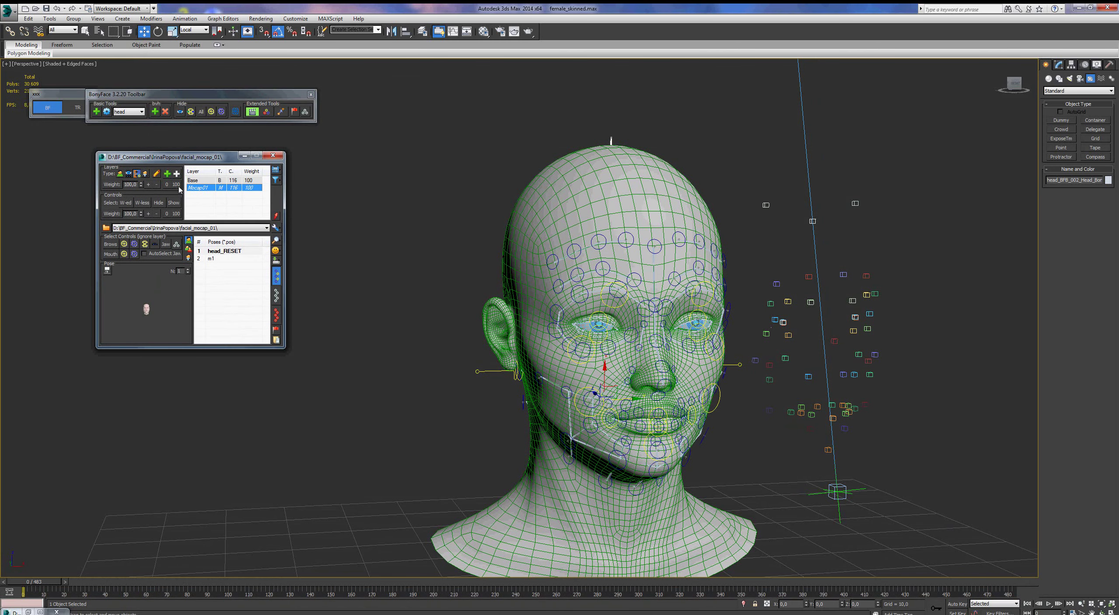
{"action": "left_click_drag", "start_coordinate": [227, 162], "coordinate": [207, 157]}
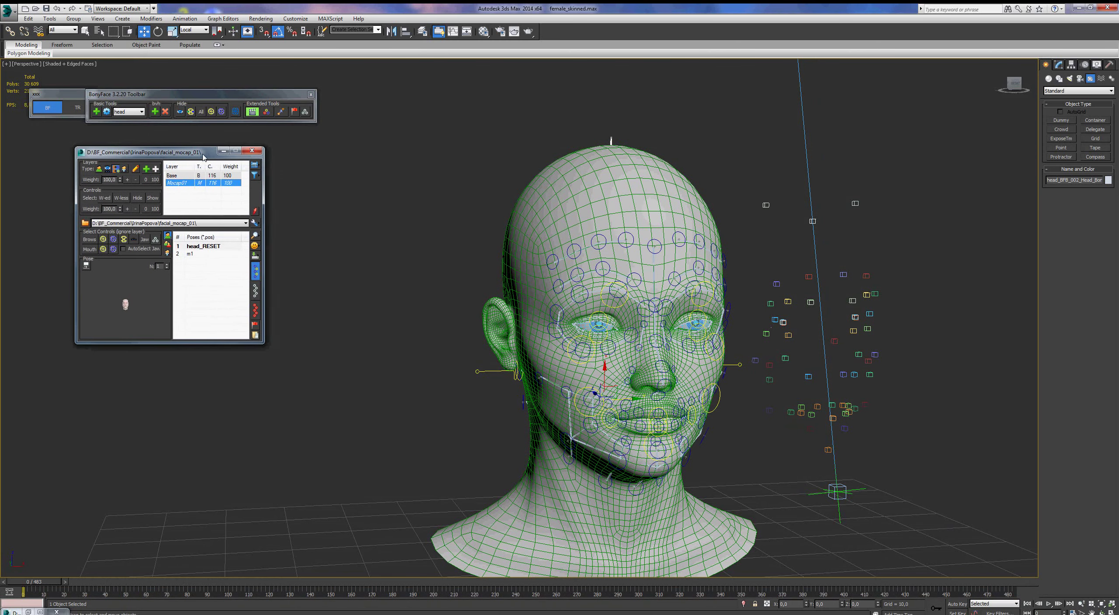
{"action": "left_click", "coordinate": [257, 169]}
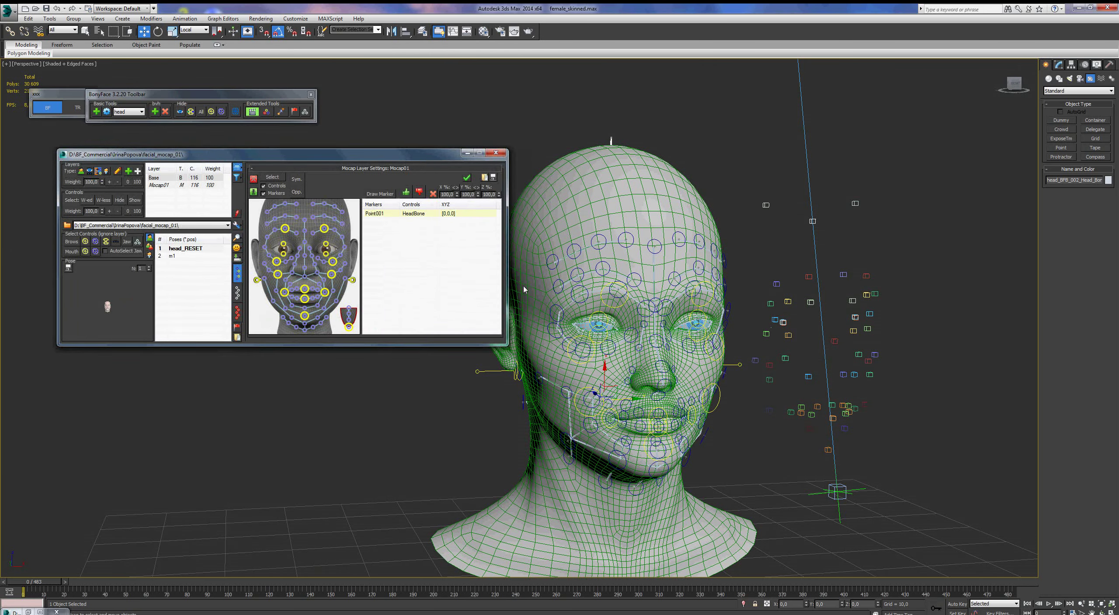
Load links from BF_Commercial\mocap_tutor\link.bfl into the Mocap01 layer
{"action": "left_click", "coordinate": [485, 178]}
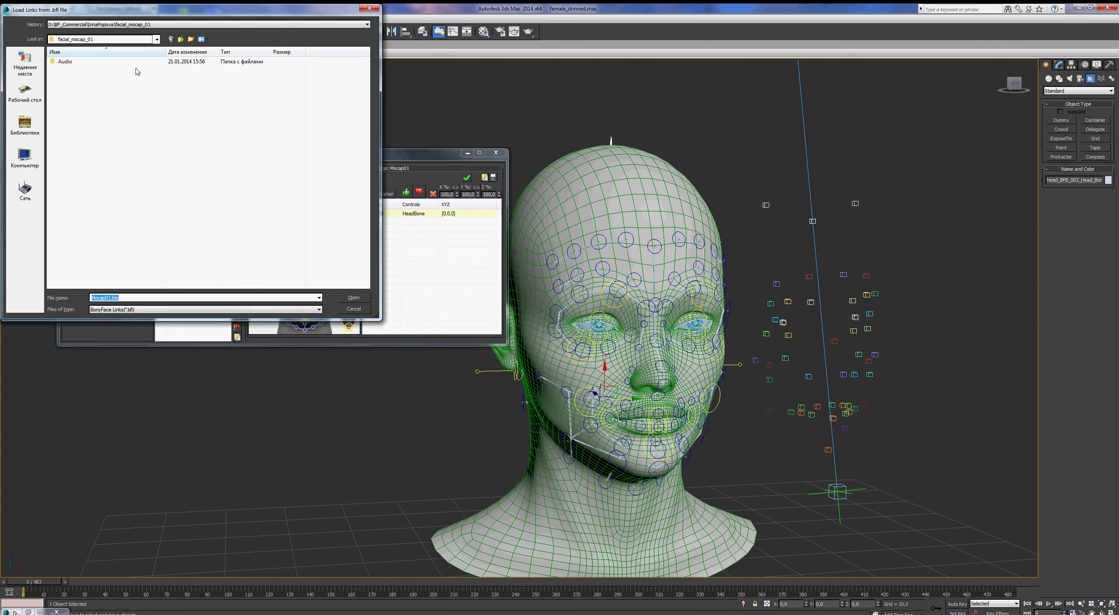
{"action": "left_click", "coordinate": [156, 40]}
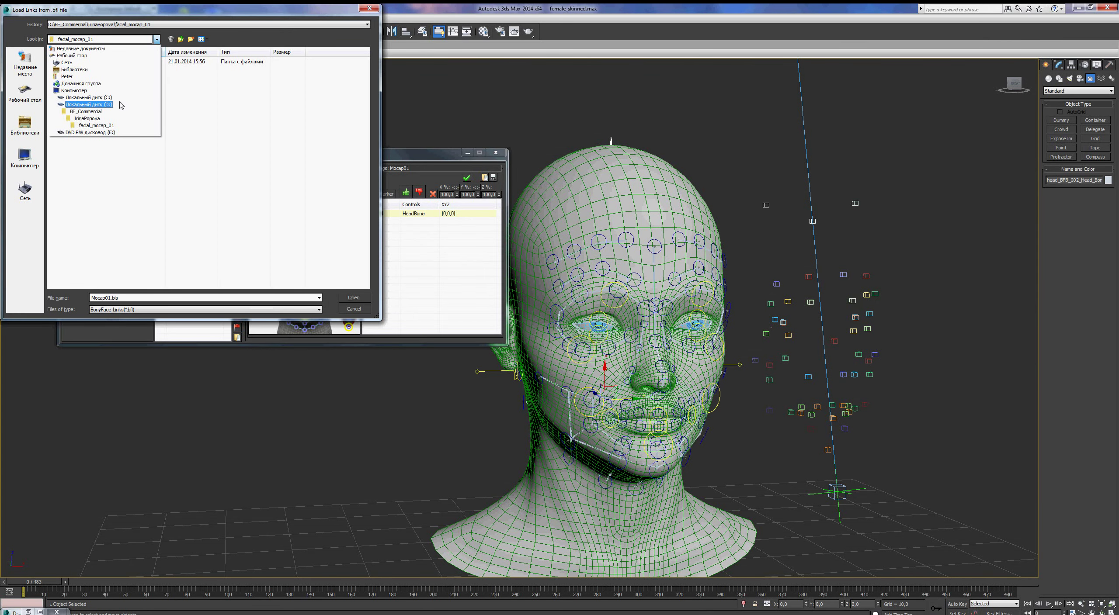
{"action": "left_click", "coordinate": [86, 111]}
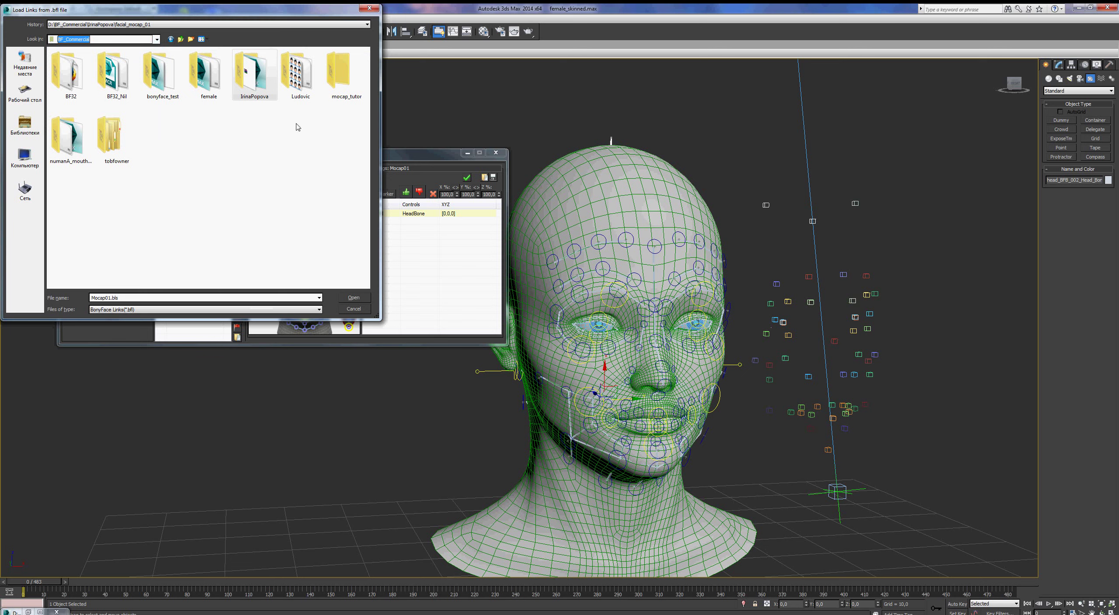
{"action": "double_click", "coordinate": [340, 85]}
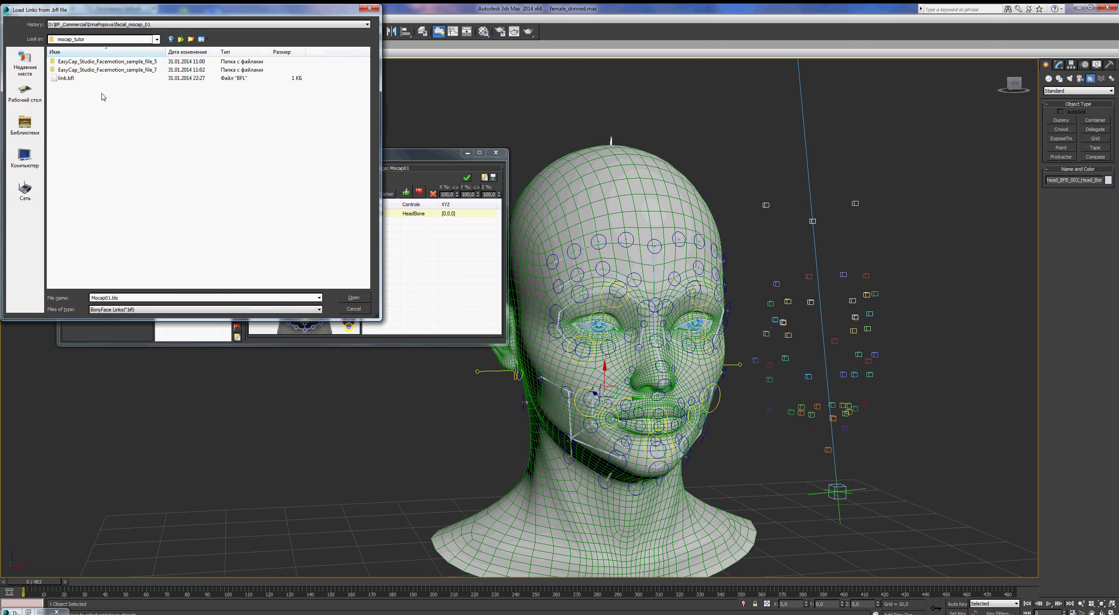
{"action": "left_click", "coordinate": [78, 78]}
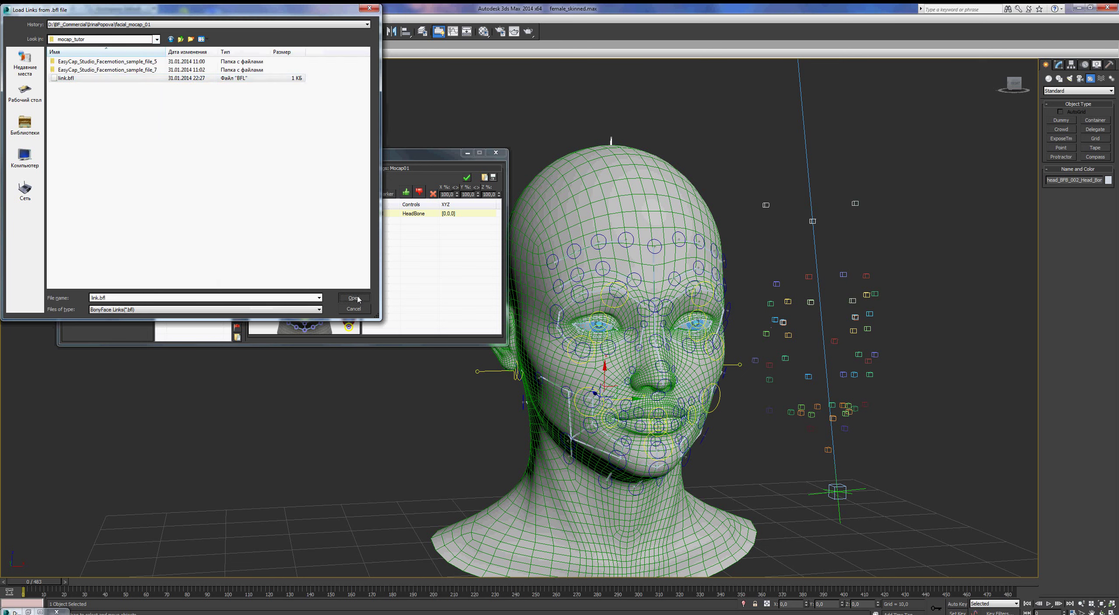
{"action": "left_click", "coordinate": [353, 298]}
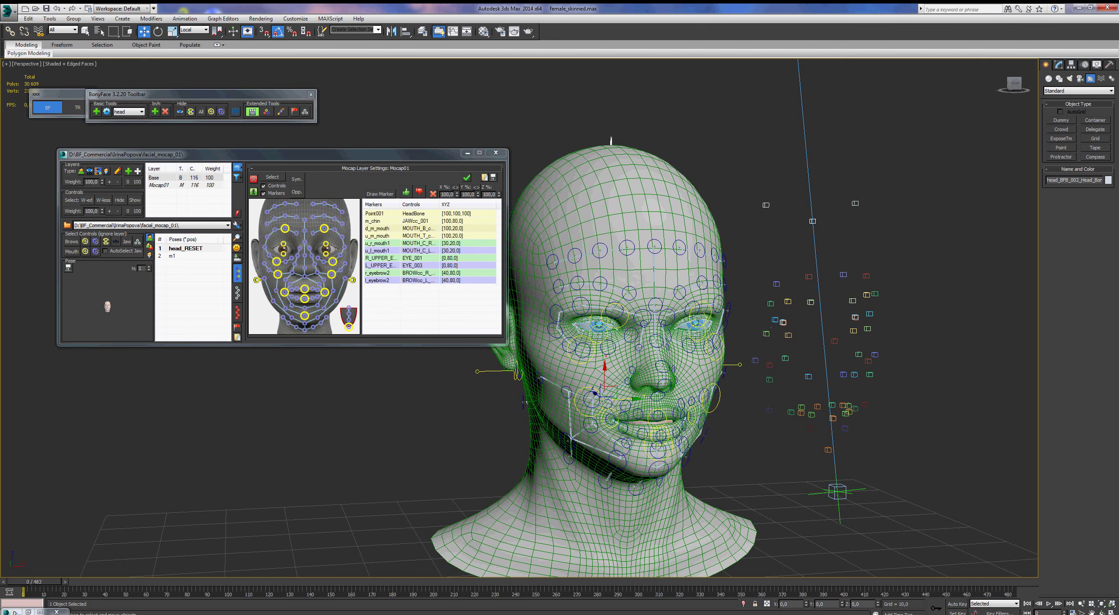
Play and rewind the linked mocap, refresh the face pose with the BonyFace extended tool, then replay
{"action": "left_click", "coordinate": [1048, 605]}
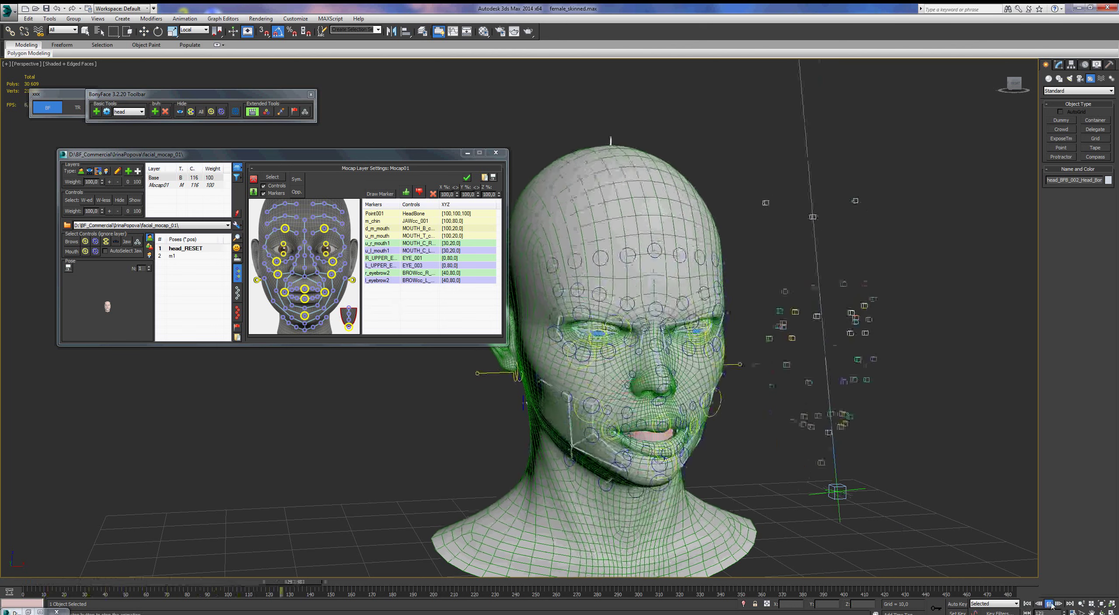
{"action": "left_click", "coordinate": [1048, 606]}
{"action": "left_click", "coordinate": [1027, 604]}
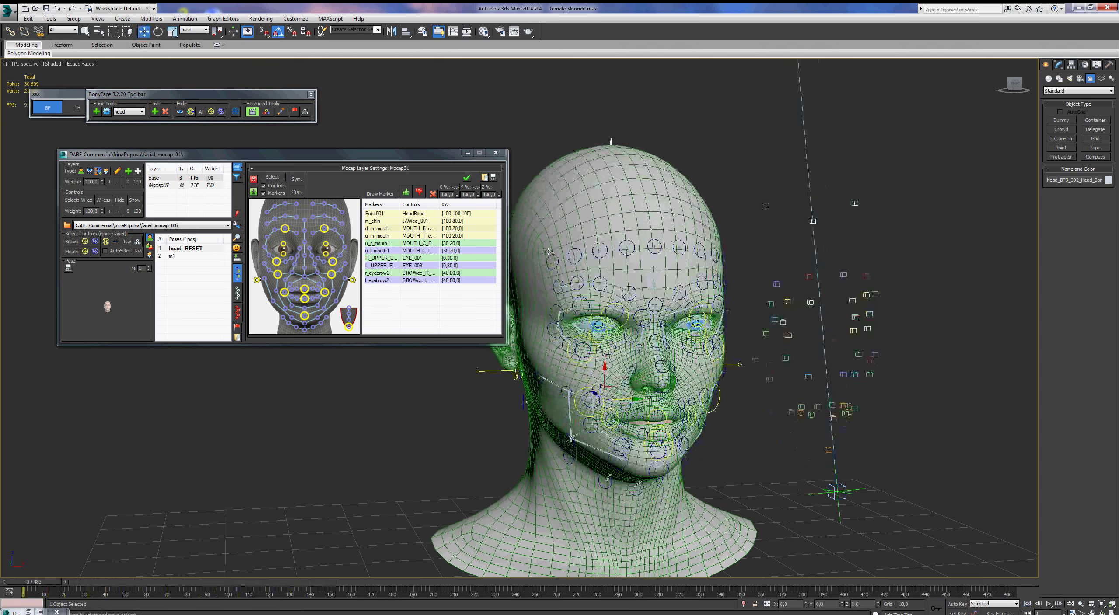
{"action": "left_click", "coordinate": [295, 112]}
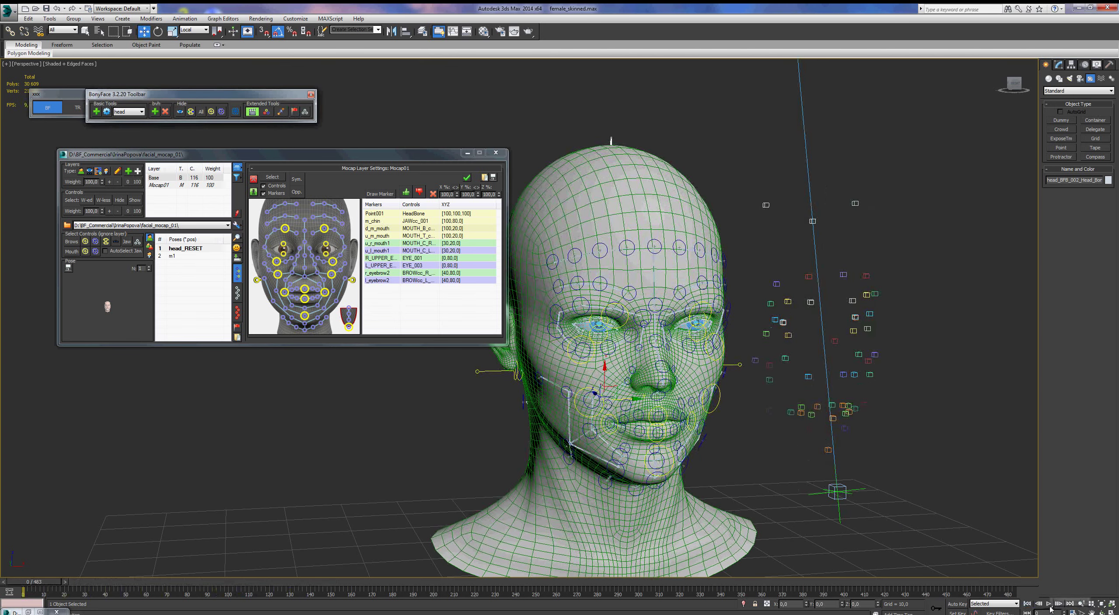
{"action": "left_click", "coordinate": [1049, 606]}
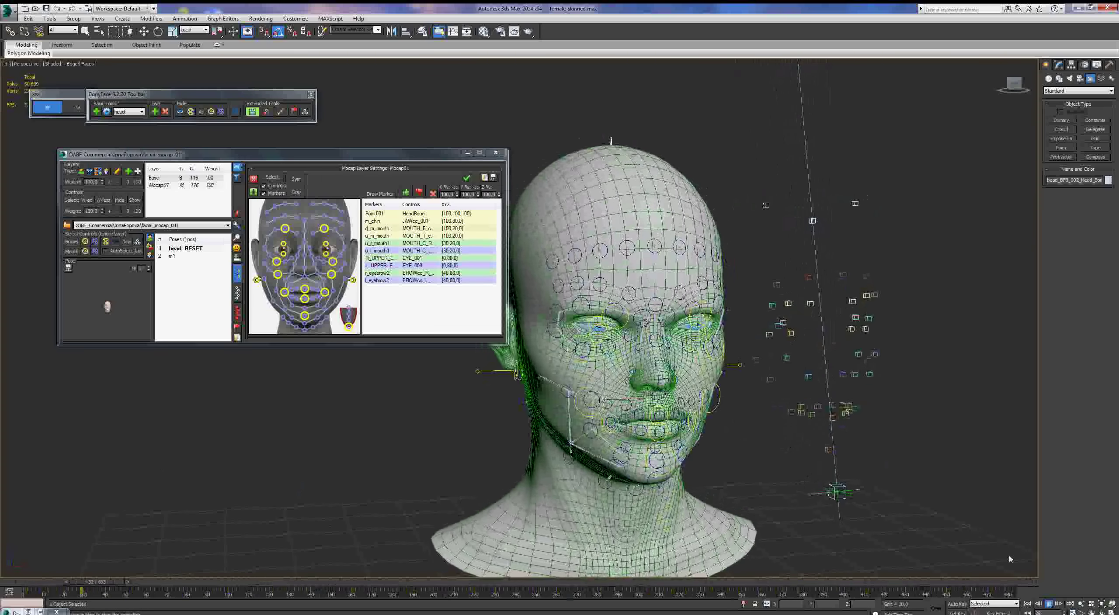
Stop, rewind and scrub the start of the animation, then play the head animation again
{"action": "left_click", "coordinate": [1048, 604]}
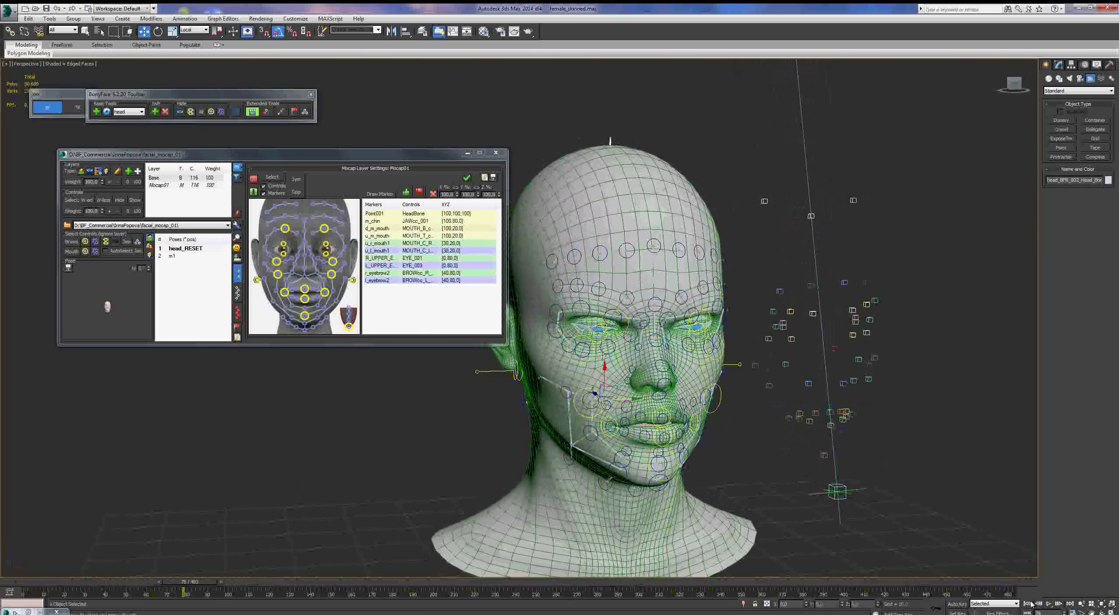
{"action": "left_click", "coordinate": [1028, 604]}
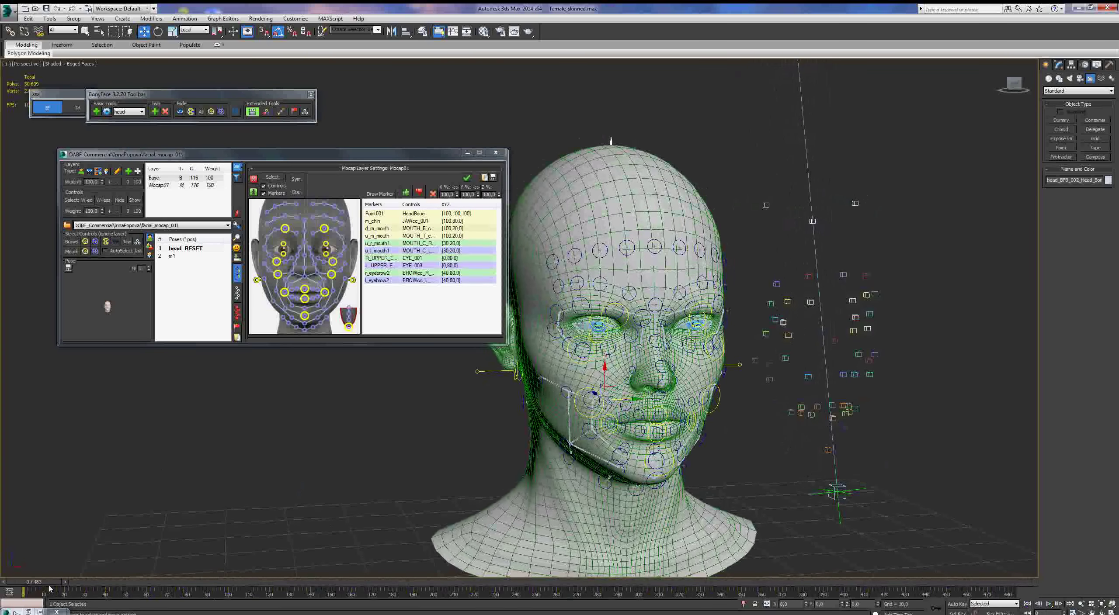
{"action": "left_click_drag", "start_coordinate": [45, 583], "coordinate": [31, 587]}
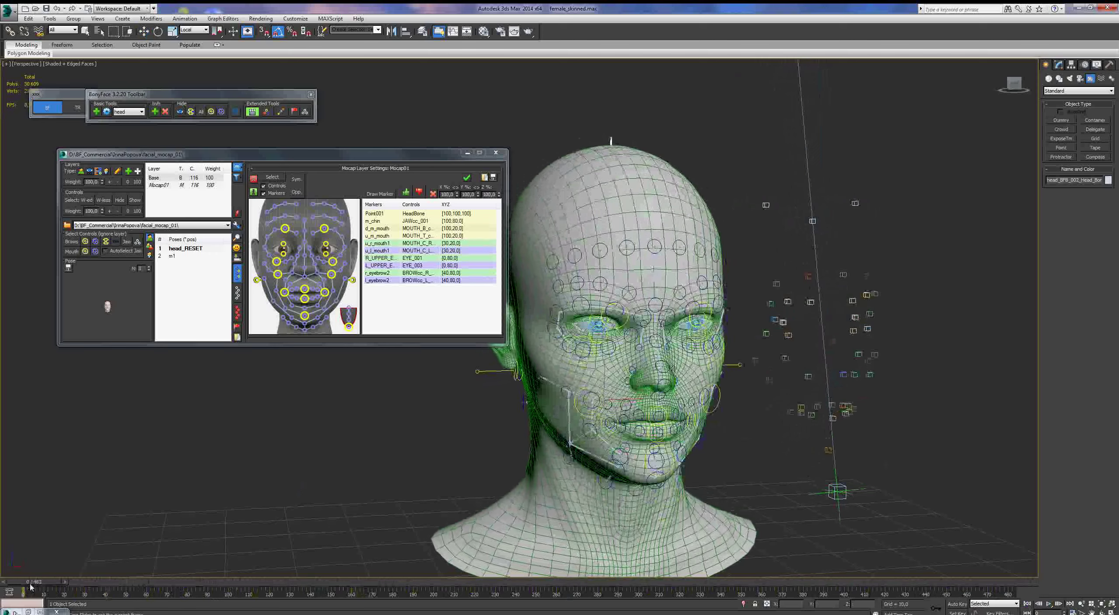
{"action": "key", "text": "w"}
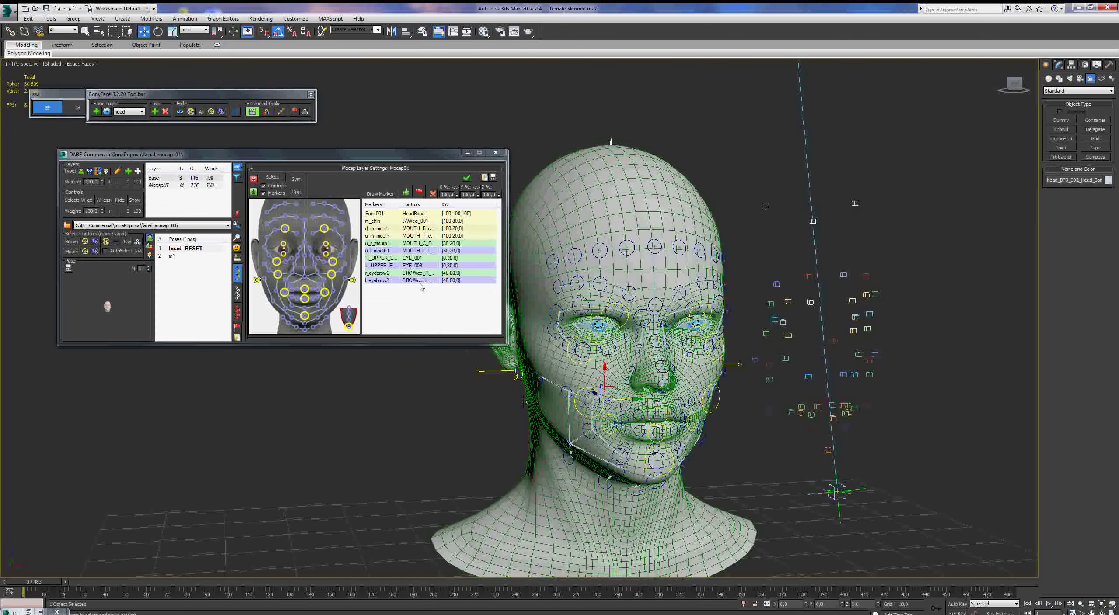
{"action": "mouse_move", "coordinate": [405, 158]}
{"action": "left_mouse_down"}
{"action": "mouse_move", "coordinate": [366, 149]}
{"action": "mouse_move", "coordinate": [375, 146]}
{"action": "left_mouse_up"}
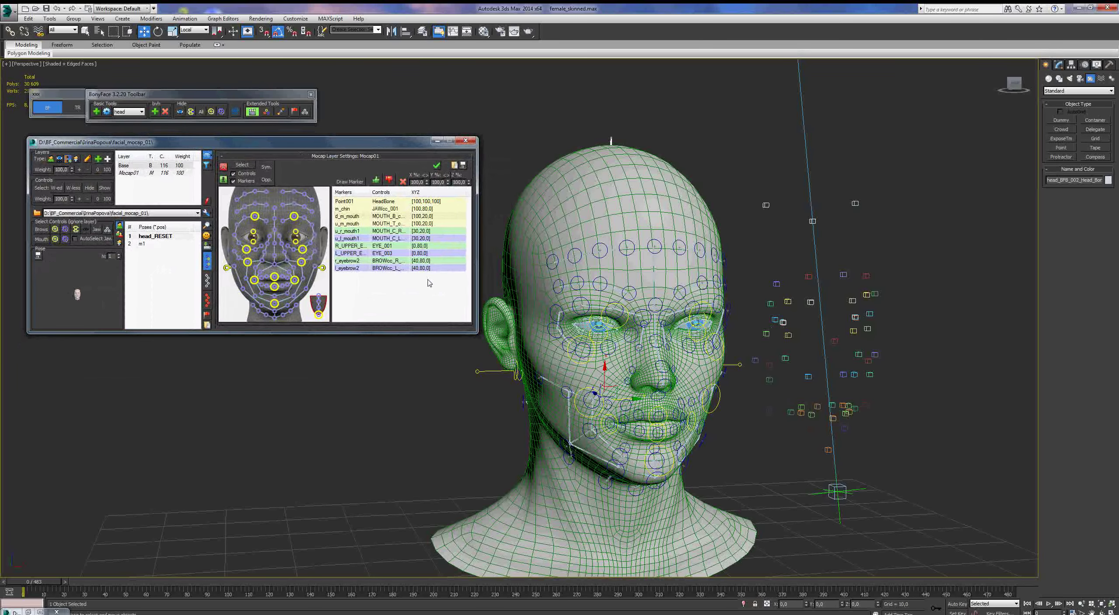
{"action": "left_click", "coordinate": [1048, 604]}
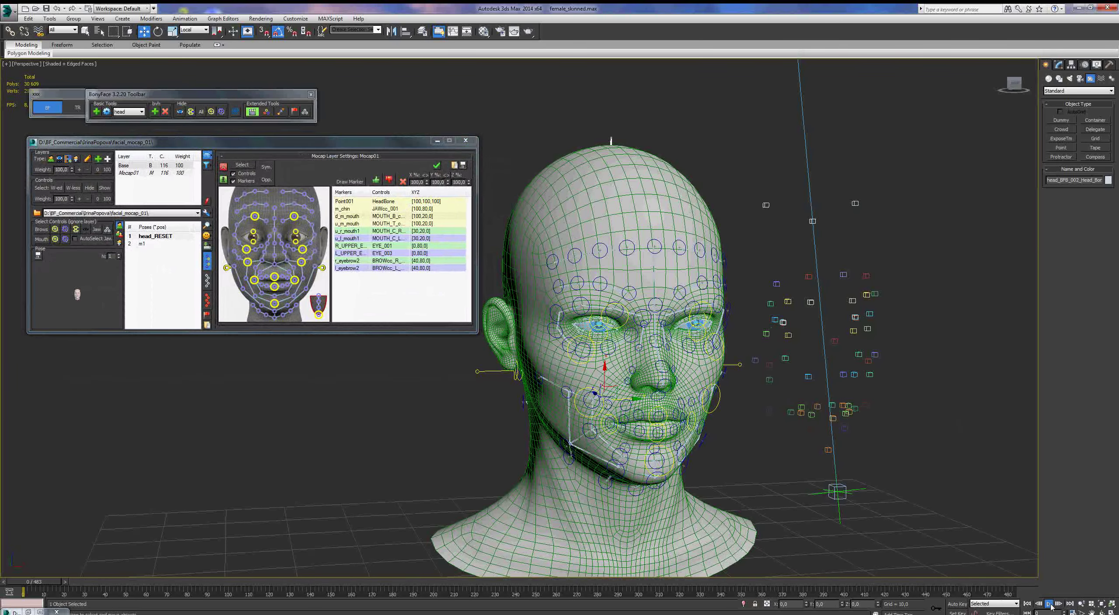